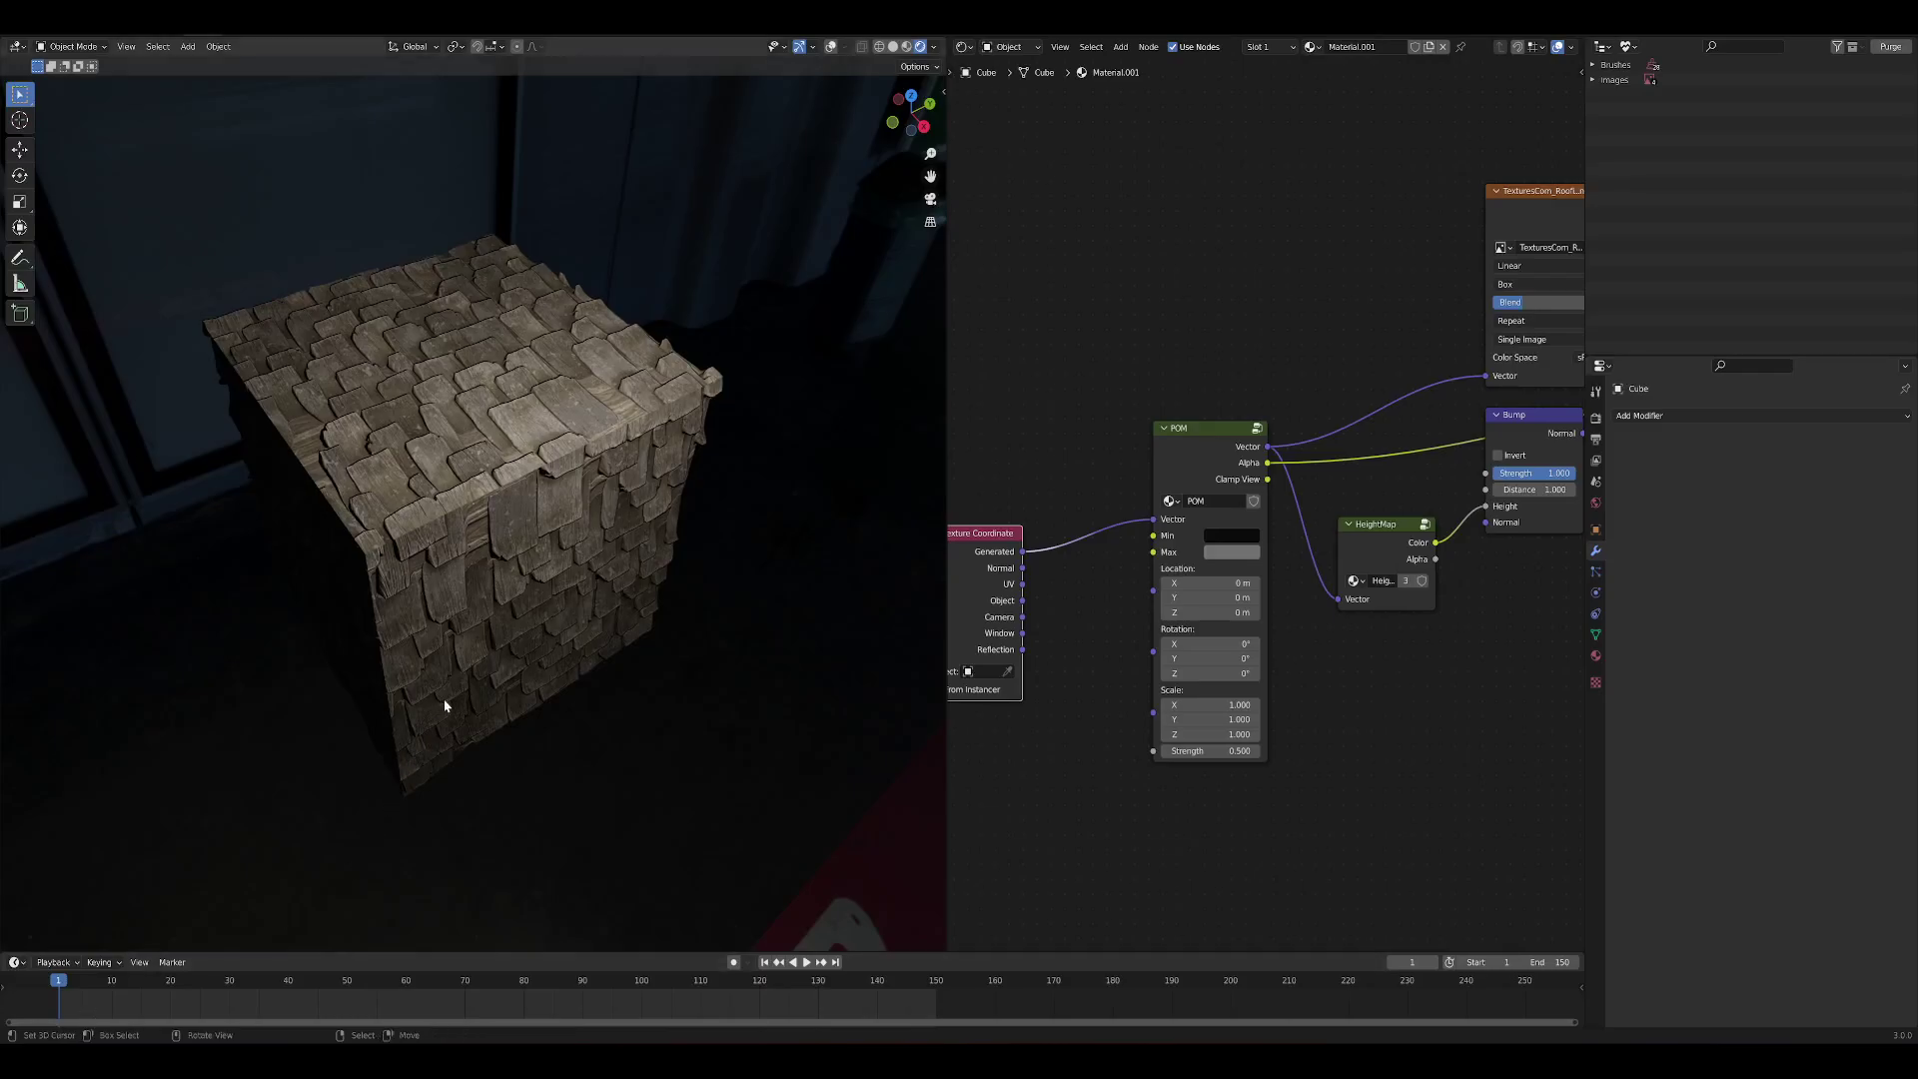
Examine the shingle-textured cube and its material nodes from the Texture Coordinate through the POM group to the Bump node
{"action": "mouse_move", "coordinate": [586, 497]}
{"action": "middle_mouse_down"}
{"action": "mouse_move", "coordinate": [454, 468]}
{"action": "mouse_move", "coordinate": [506, 447]}
{"action": "mouse_move", "coordinate": [578, 477]}
{"action": "middle_mouse_up"}
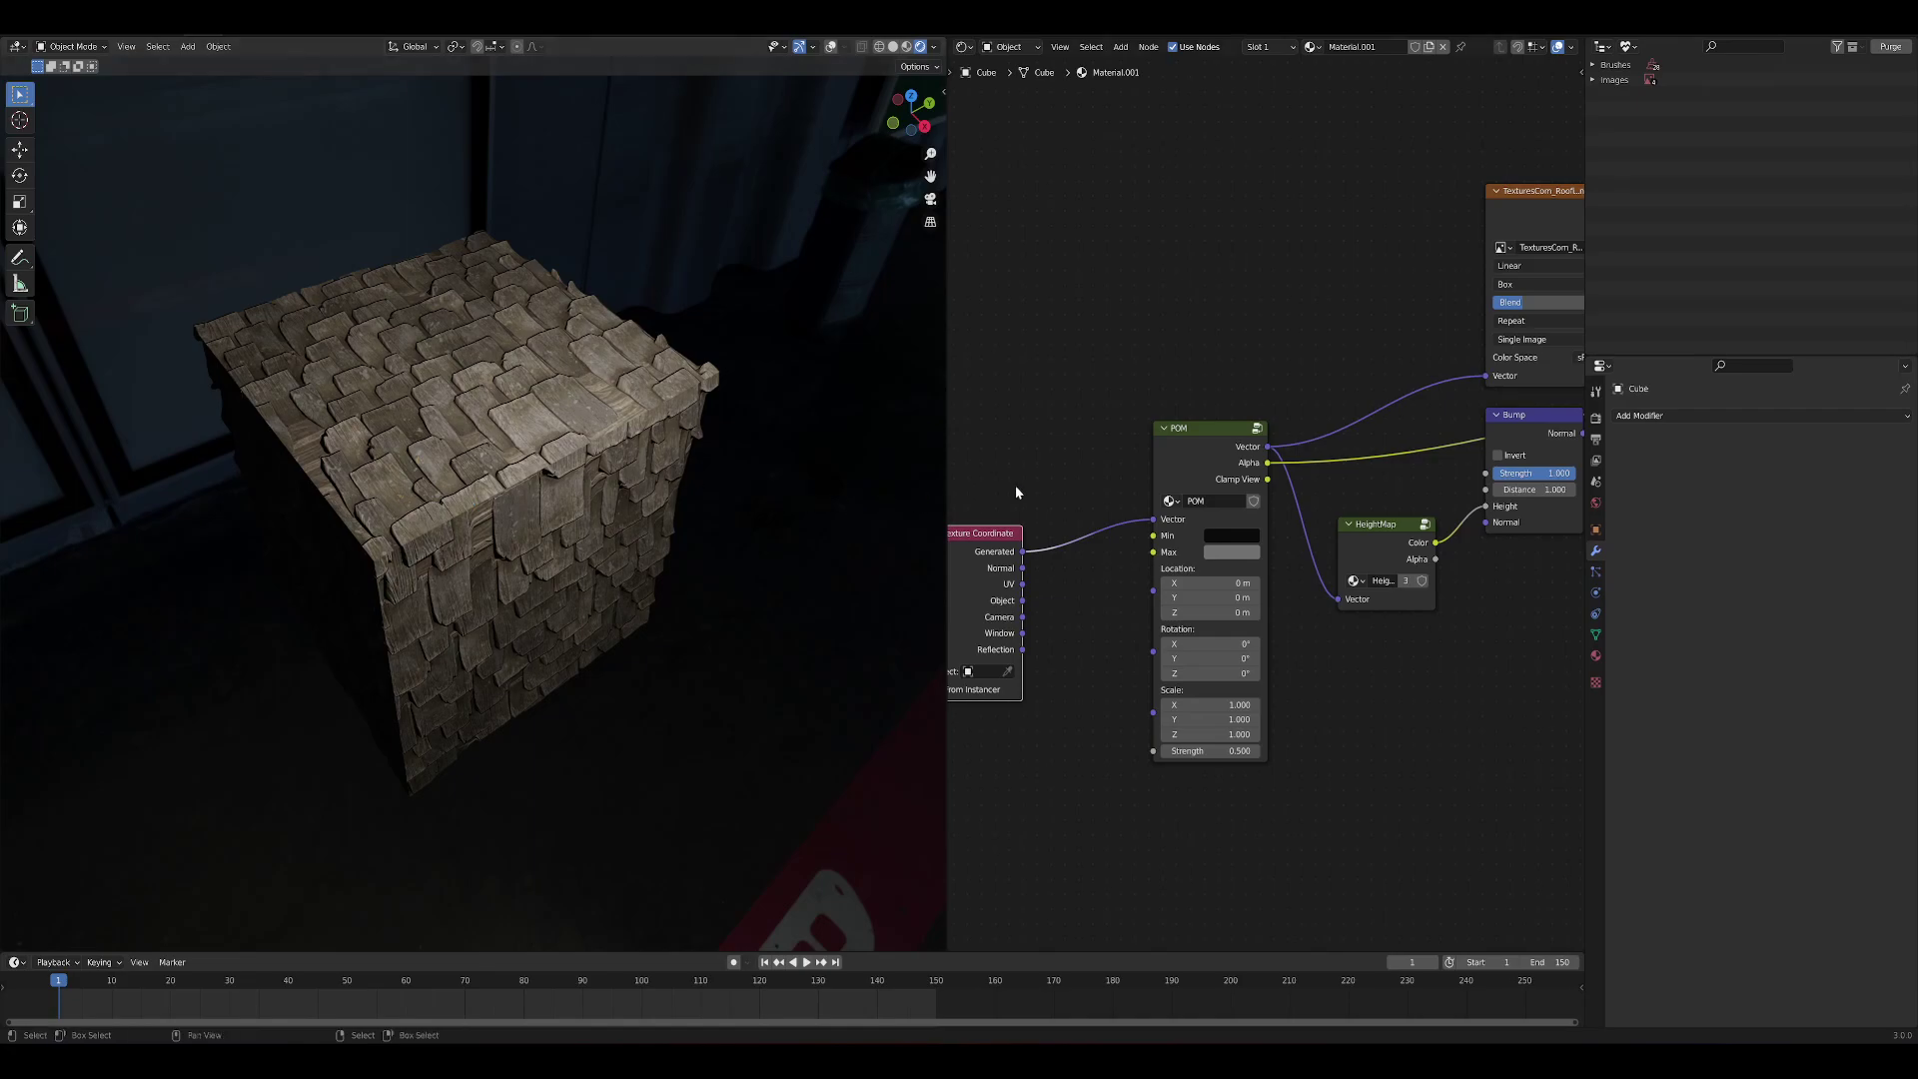
{"action": "scroll", "coordinate": [1190, 500], "scroll_direction": "down", "scroll_amount": 3}
{"action": "middle_click_drag", "start_coordinate": [1558, 643], "coordinate": [1309, 617]}
{"action": "scroll", "coordinate": [1333, 629], "scroll_direction": "down", "scroll_amount": 3}
{"action": "scroll", "coordinate": [1131, 462], "scroll_direction": "up", "scroll_amount": 4}
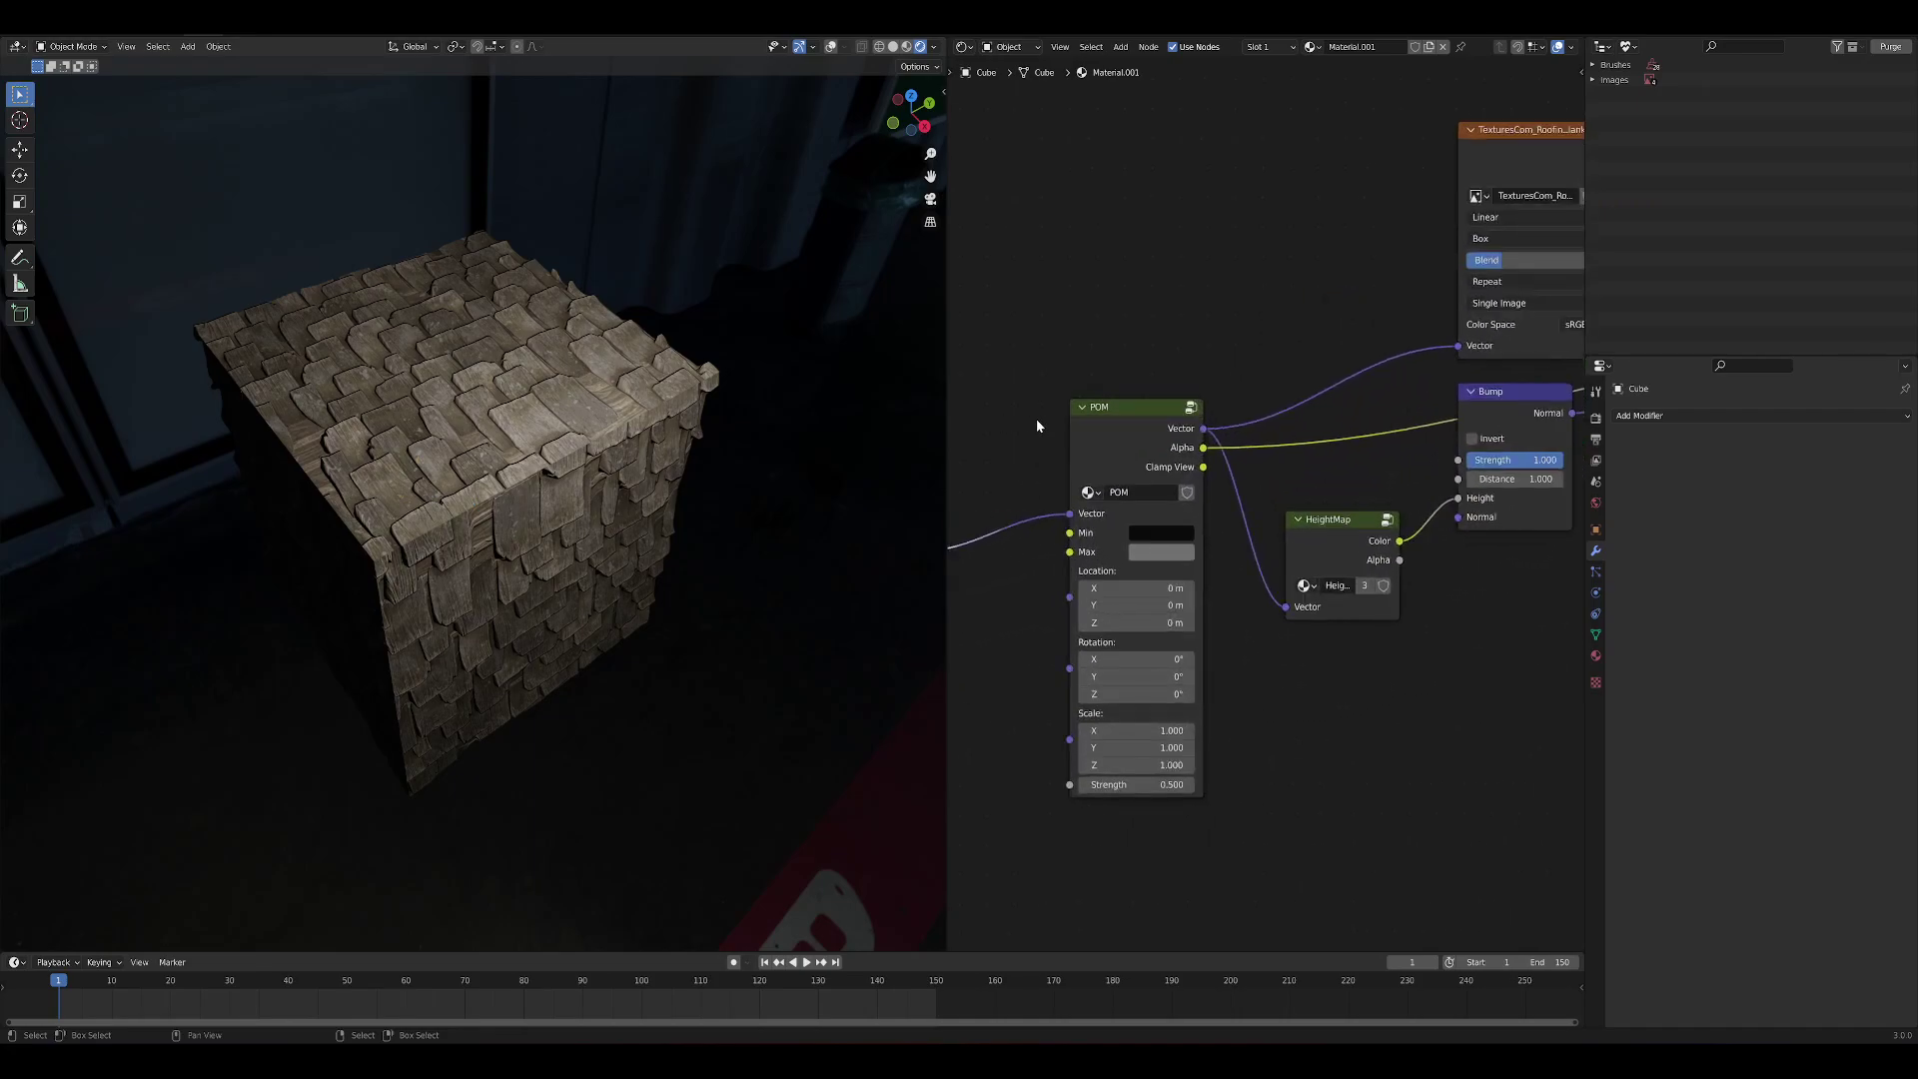
{"action": "scroll", "coordinate": [1264, 499], "scroll_direction": "down", "scroll_amount": 3}
{"action": "scroll", "coordinate": [1141, 469], "scroll_direction": "up", "scroll_amount": 3}
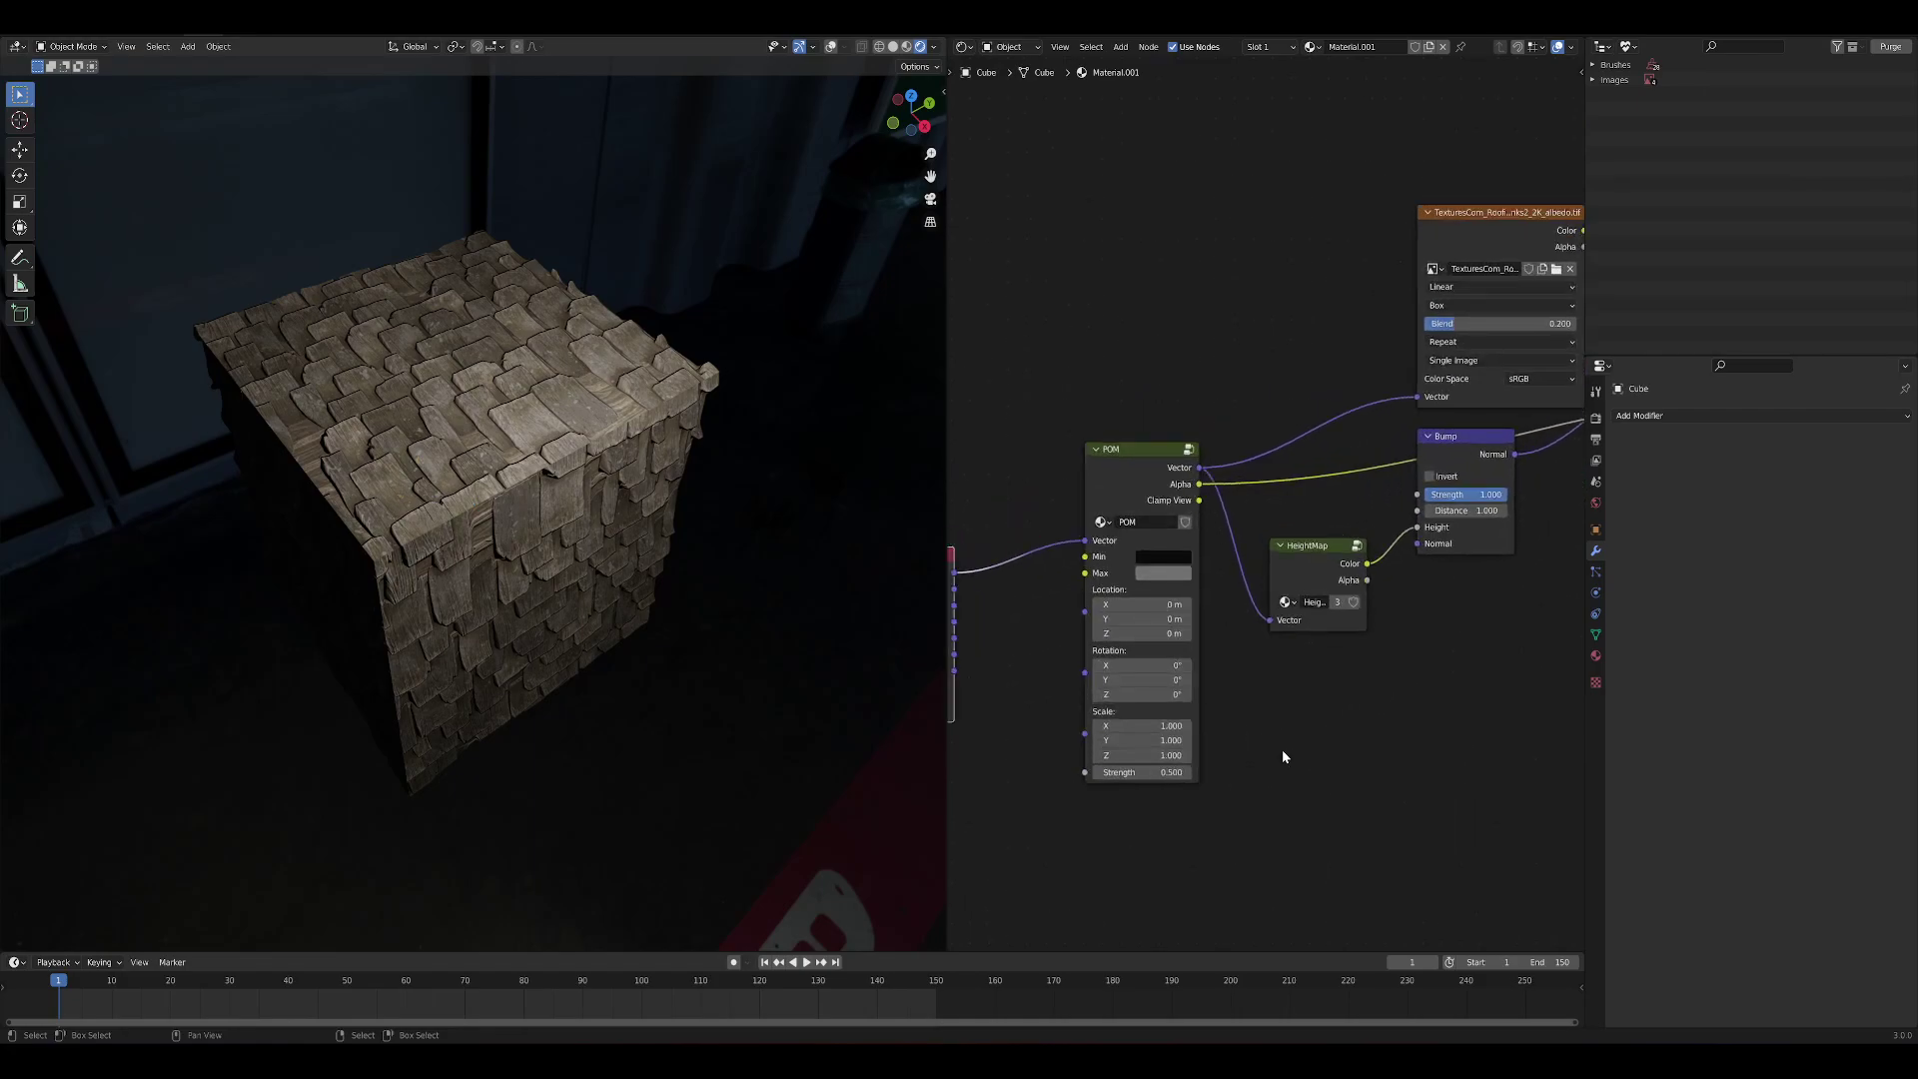
{"action": "middle_click_drag", "start_coordinate": [1282, 751], "coordinate": [1374, 725]}
{"action": "scroll", "coordinate": [1375, 724], "scroll_direction": "up", "scroll_amount": 3}
{"action": "left_click_drag", "start_coordinate": [964, 578], "coordinate": [1079, 528]}
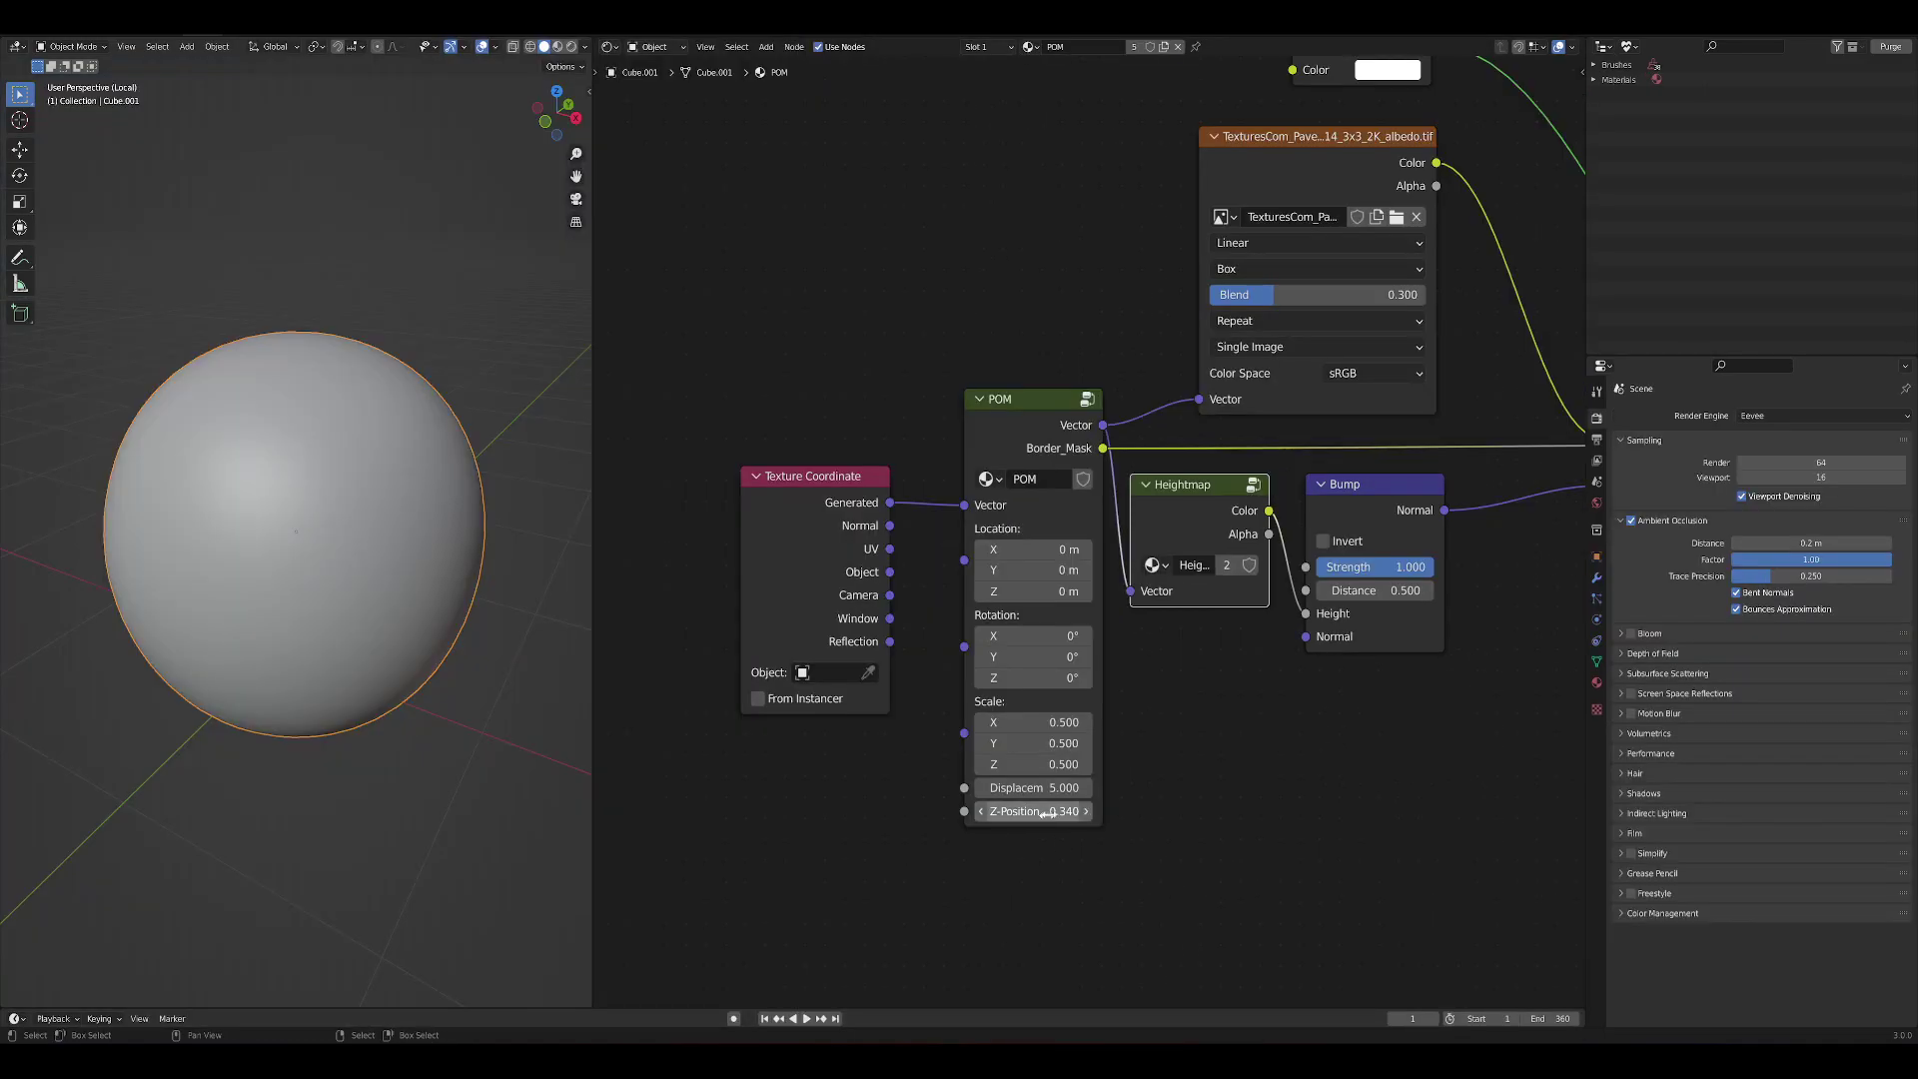
Switch back to the Blender window with the shingle cube and examine the displaced planks on its top face
{"action": "mouse_move", "coordinate": [1114, 1064]}
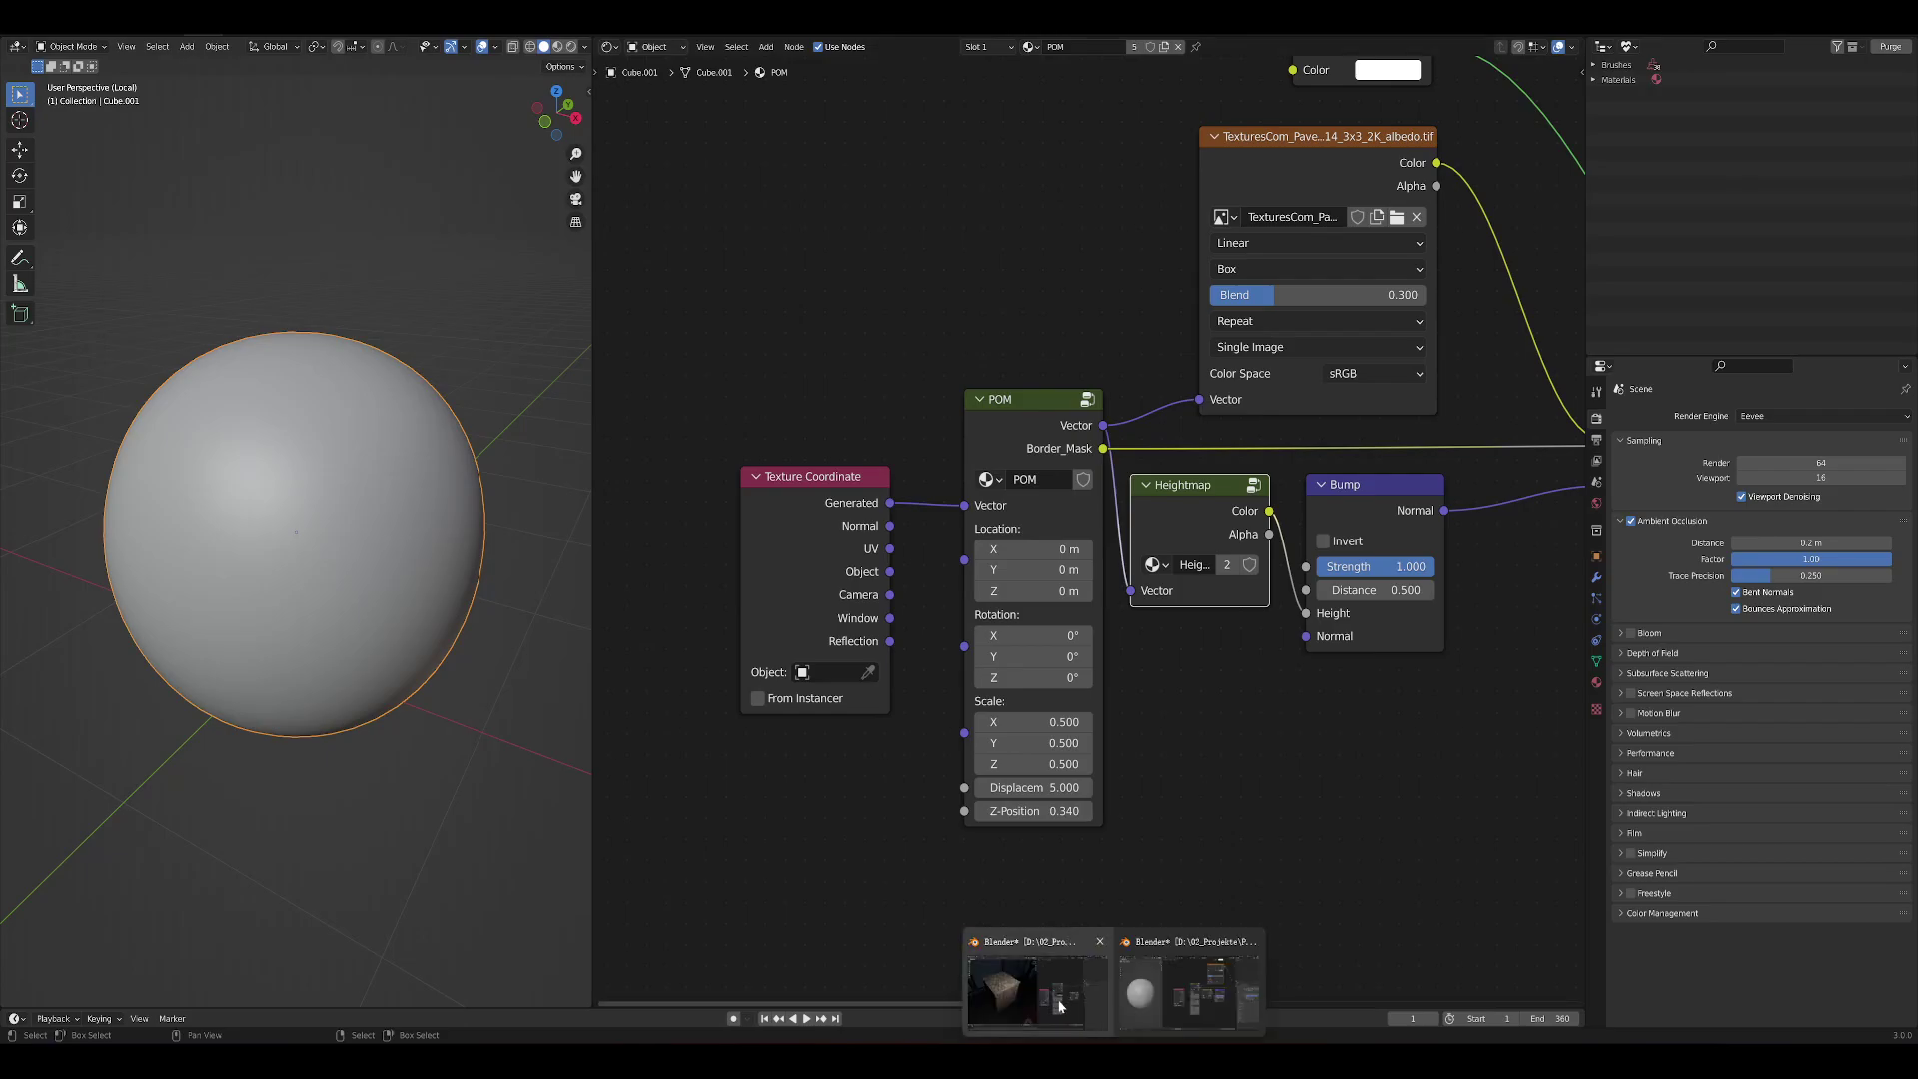
{"action": "left_click", "coordinate": [1064, 995]}
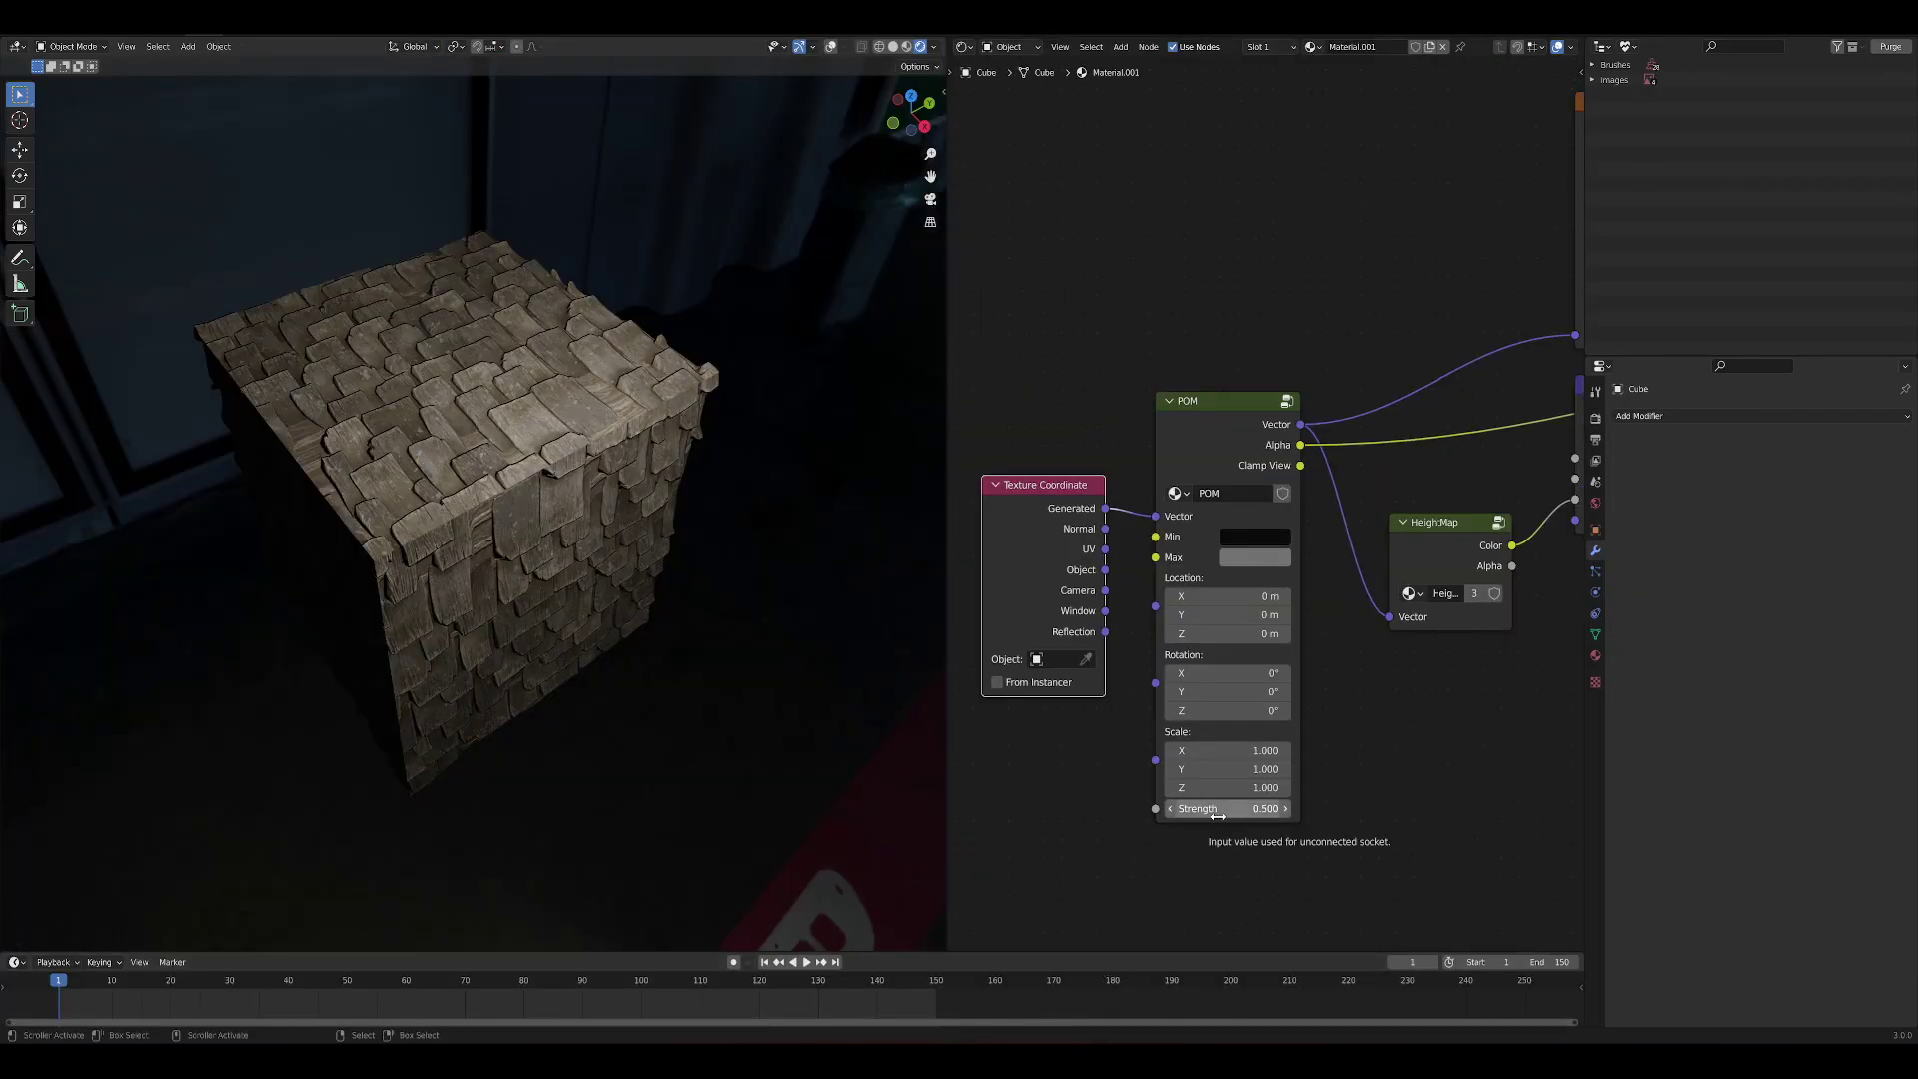
{"action": "middle_click_drag", "start_coordinate": [700, 622], "coordinate": [800, 548]}
{"action": "scroll", "coordinate": [616, 495], "scroll_direction": "up", "scroll_amount": 2}
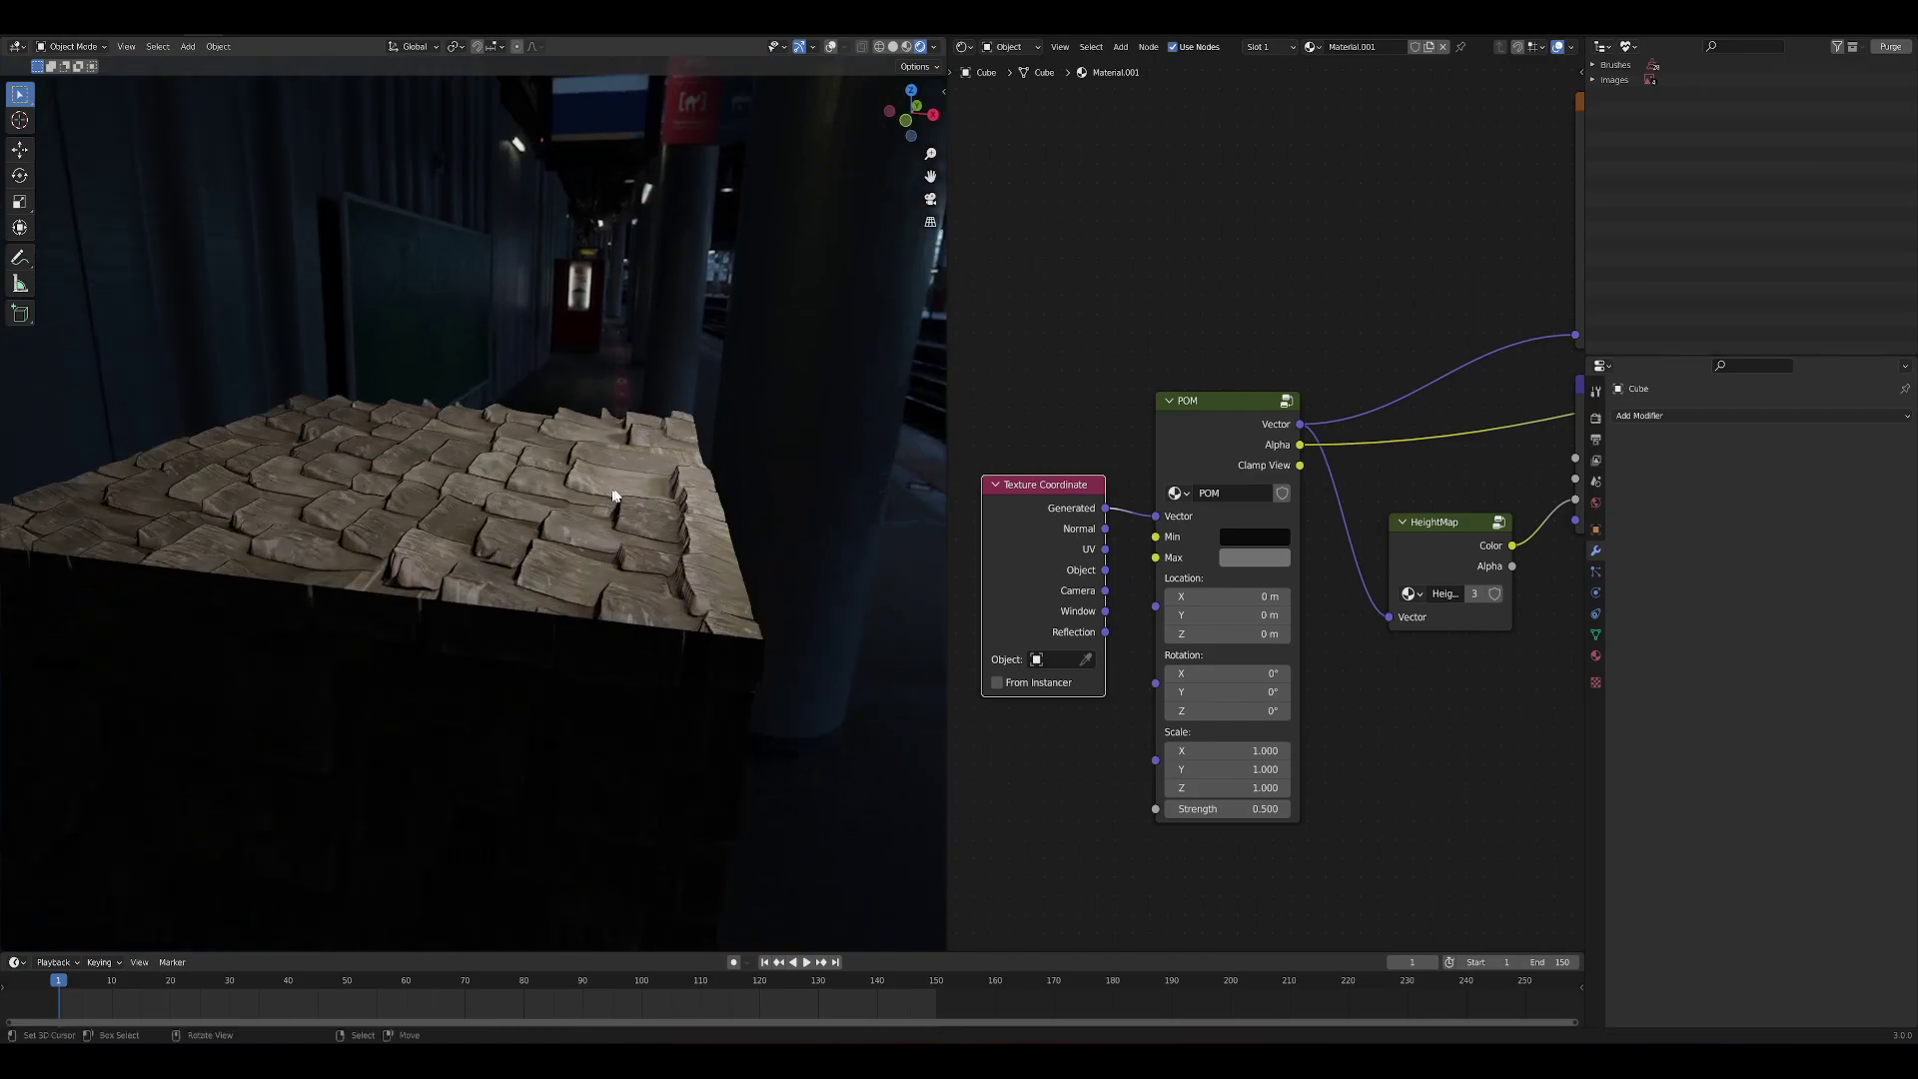
{"action": "middle_click_drag", "start_coordinate": [615, 495], "coordinate": [716, 519]}
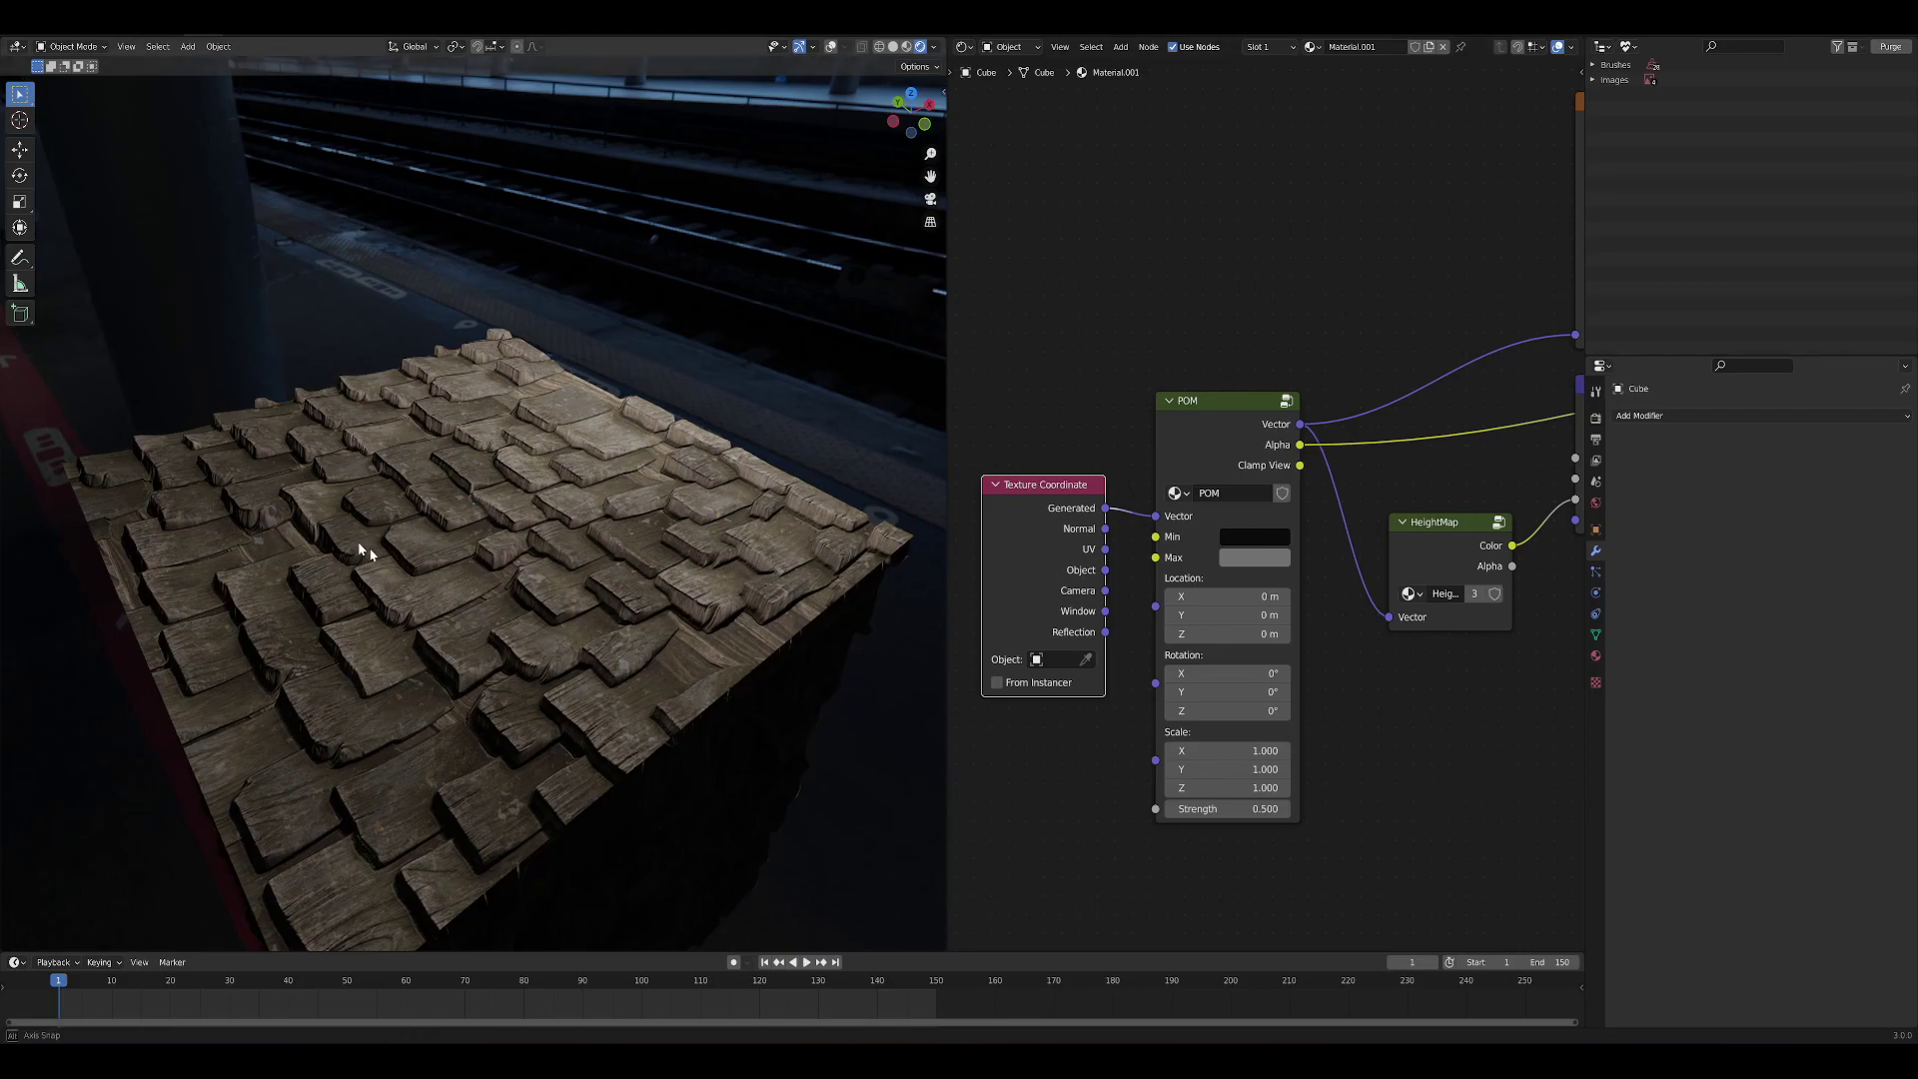
{"action": "middle_click_drag", "start_coordinate": [369, 548], "coordinate": [770, 557]}
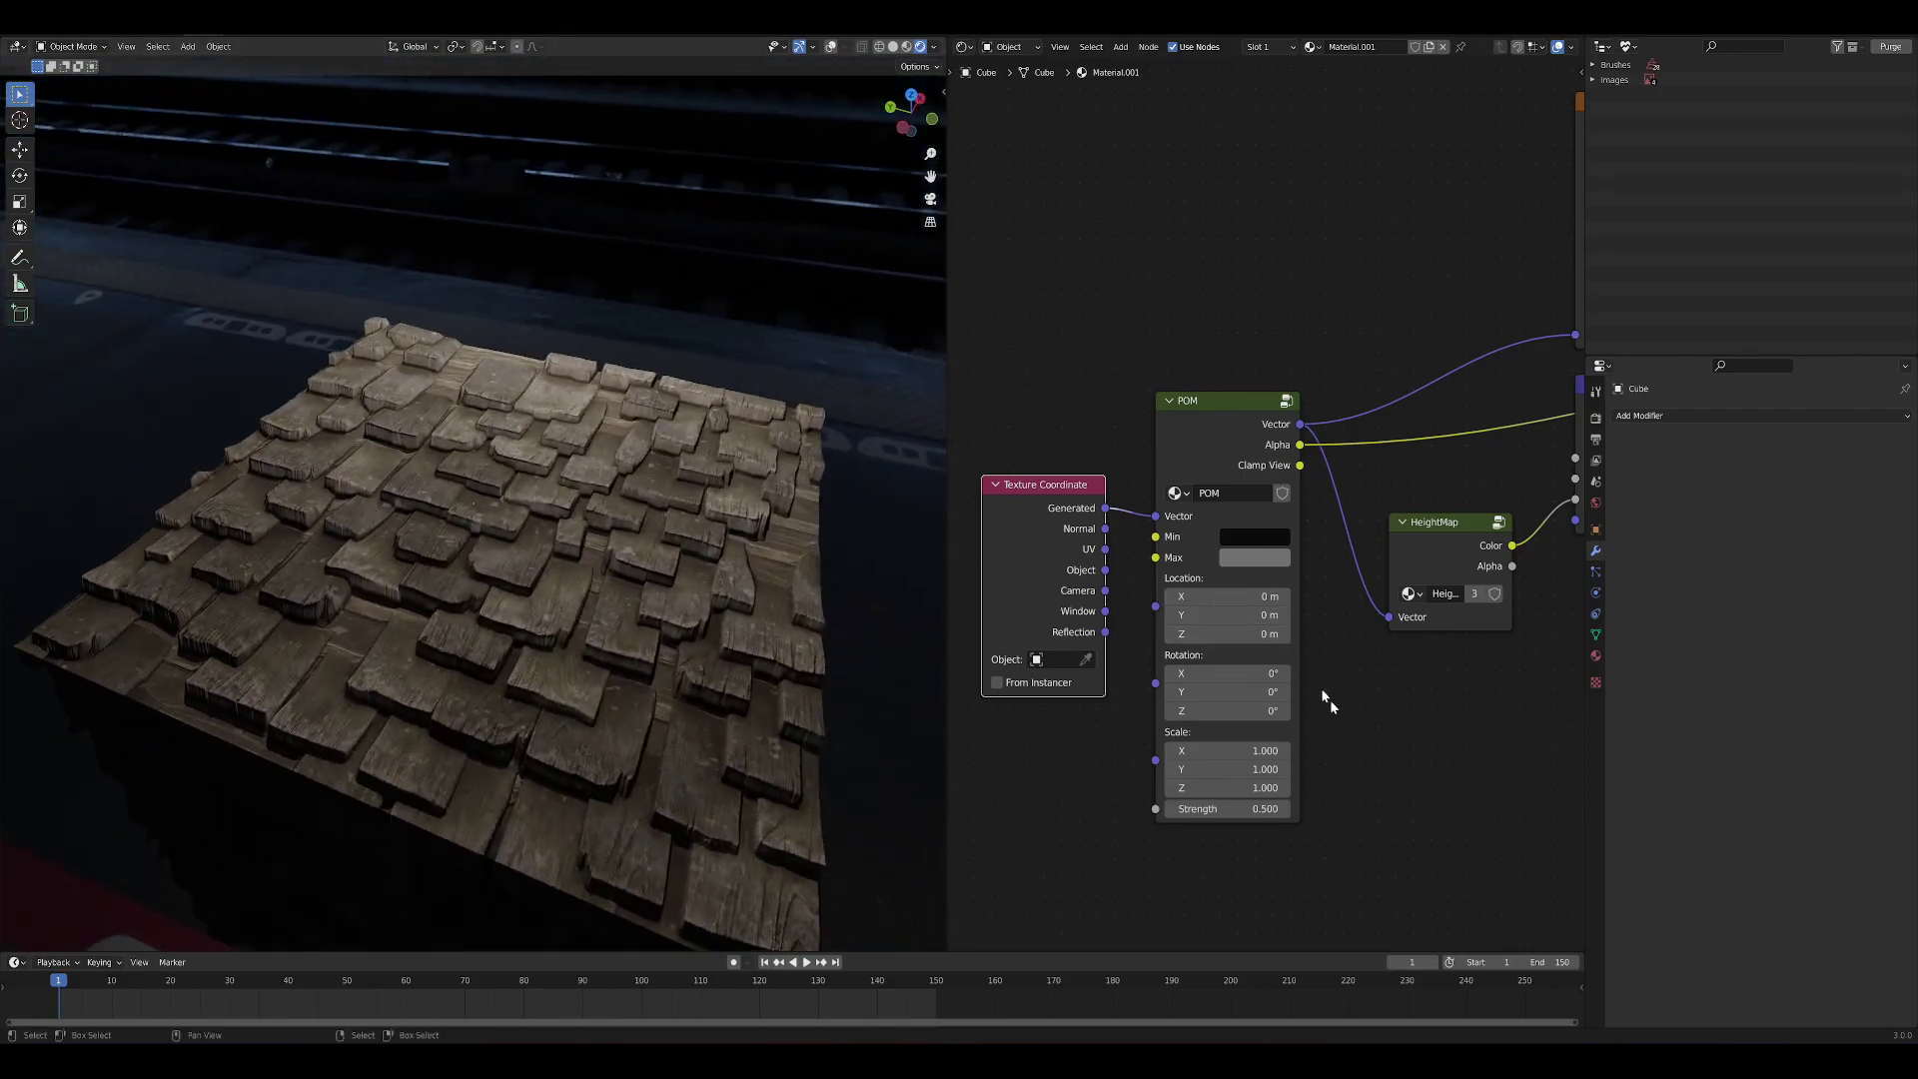
Try a different Strength value on the POM node and cancel the change
{"action": "middle_click_drag", "start_coordinate": [1362, 770], "coordinate": [1312, 734]}
{"action": "scroll", "coordinate": [1312, 734], "scroll_direction": "up", "scroll_amount": 1}
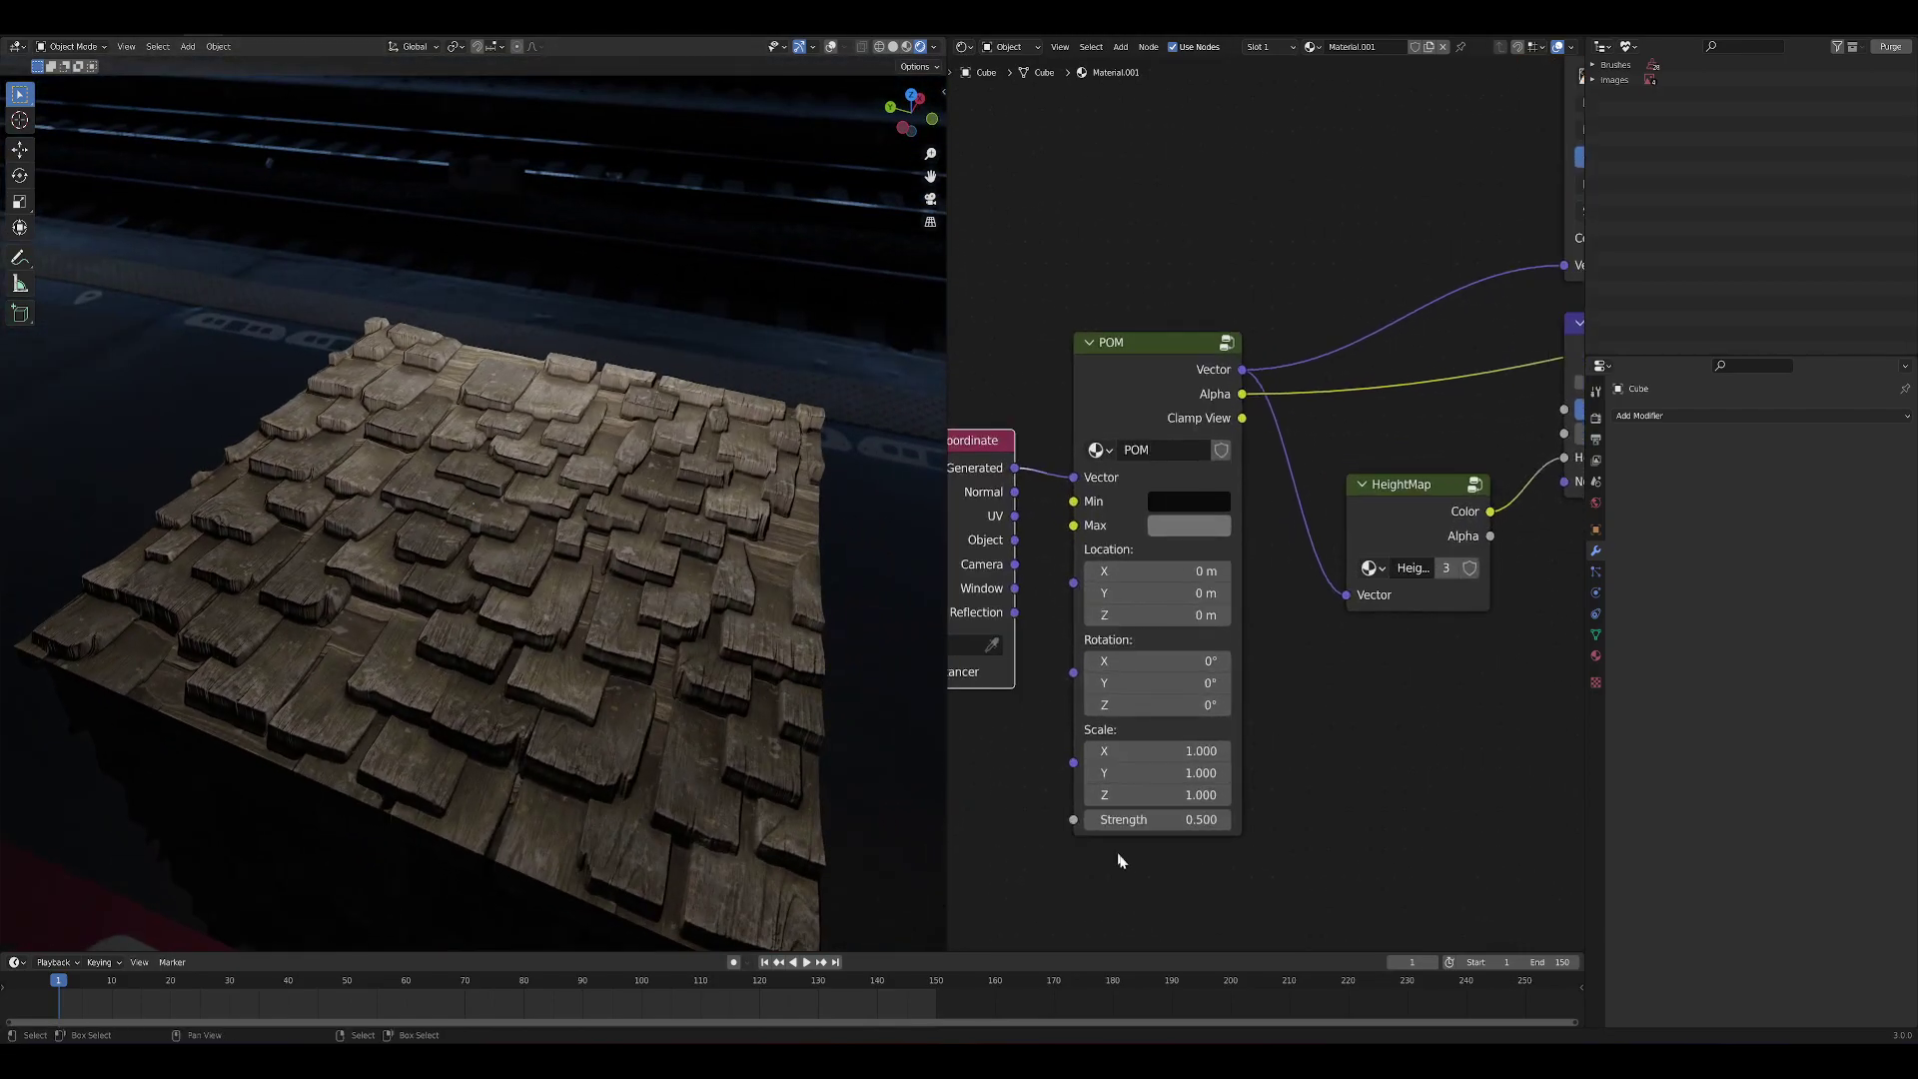
{"action": "left_click_drag", "start_coordinate": [1165, 819], "coordinate": [1284, 819]}
{"action": "right_click", "coordinate": [1164, 821]}
{"action": "middle_click_drag", "start_coordinate": [1297, 596], "coordinate": [1339, 659]}
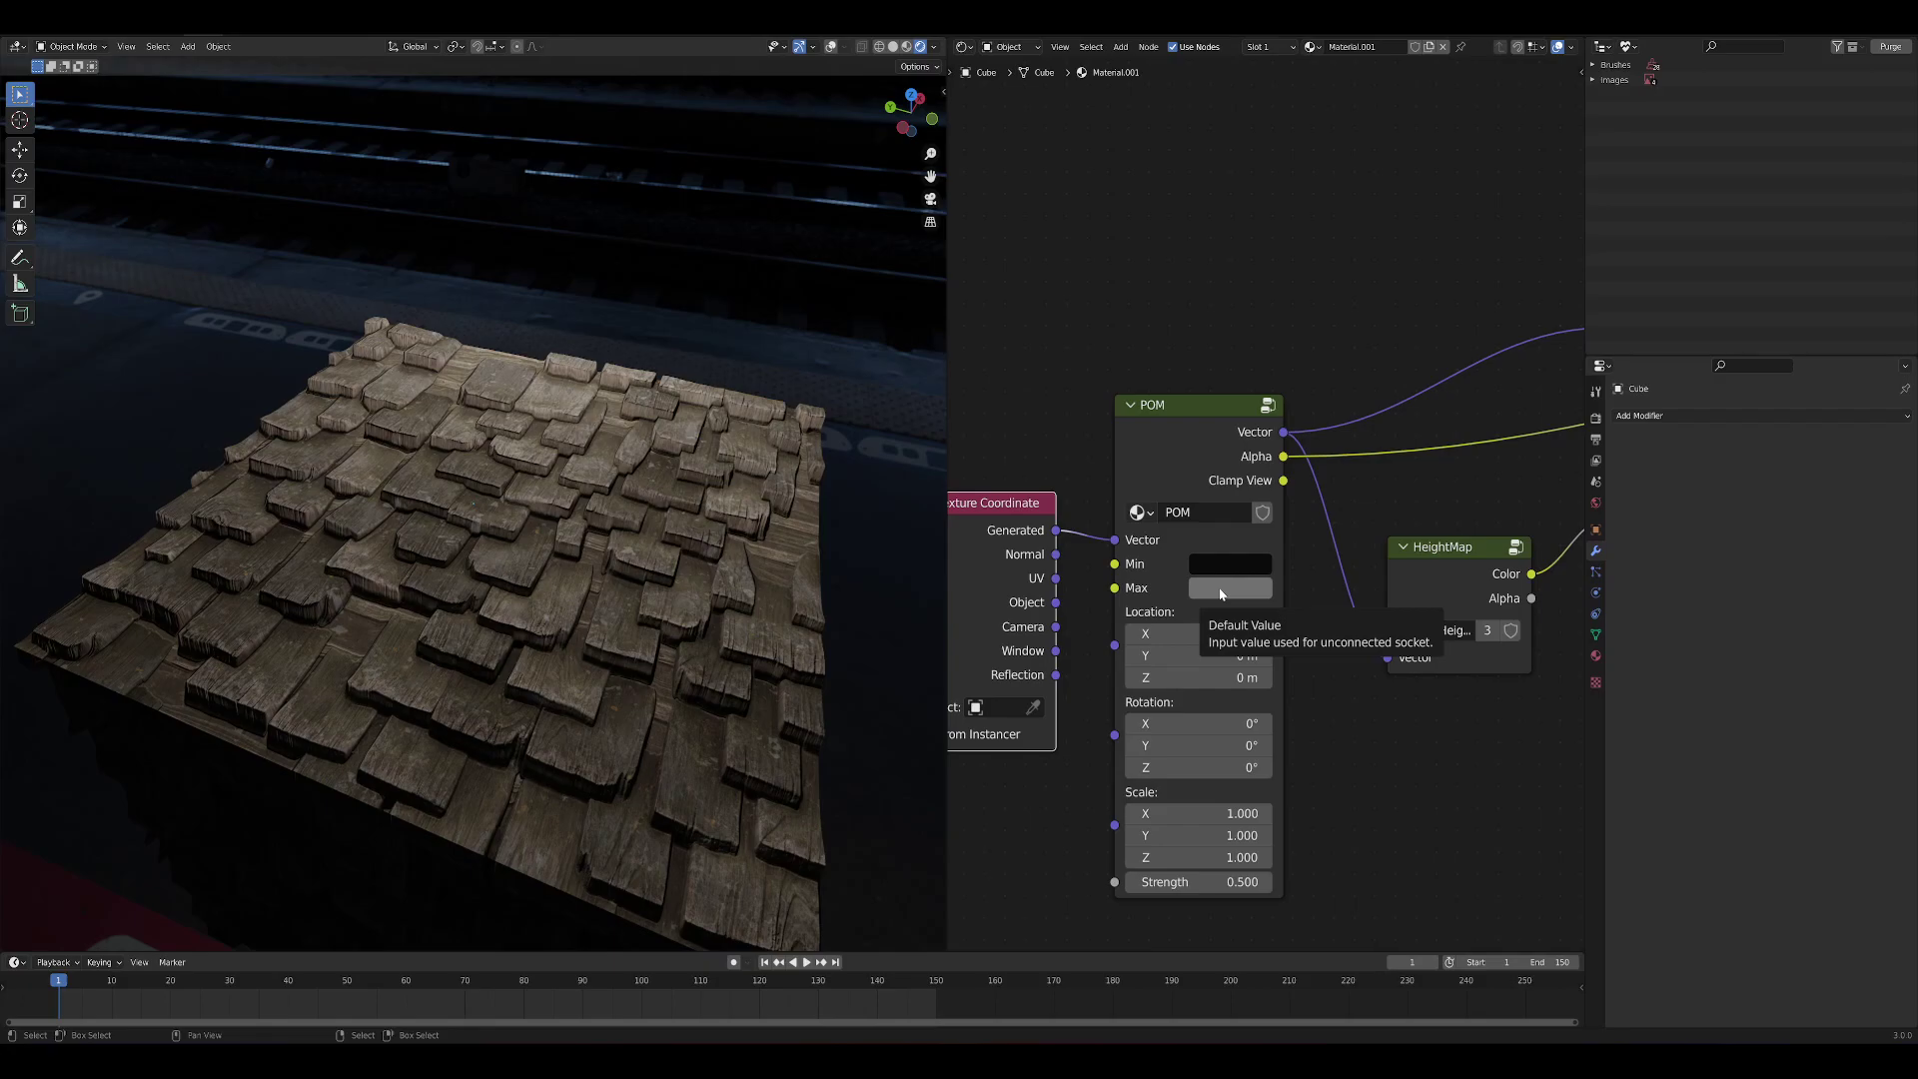
Connect the POM node's Clamp View output to the Surface input of the Material Output
{"action": "scroll", "coordinate": [1296, 639], "scroll_direction": "down", "scroll_amount": 5}
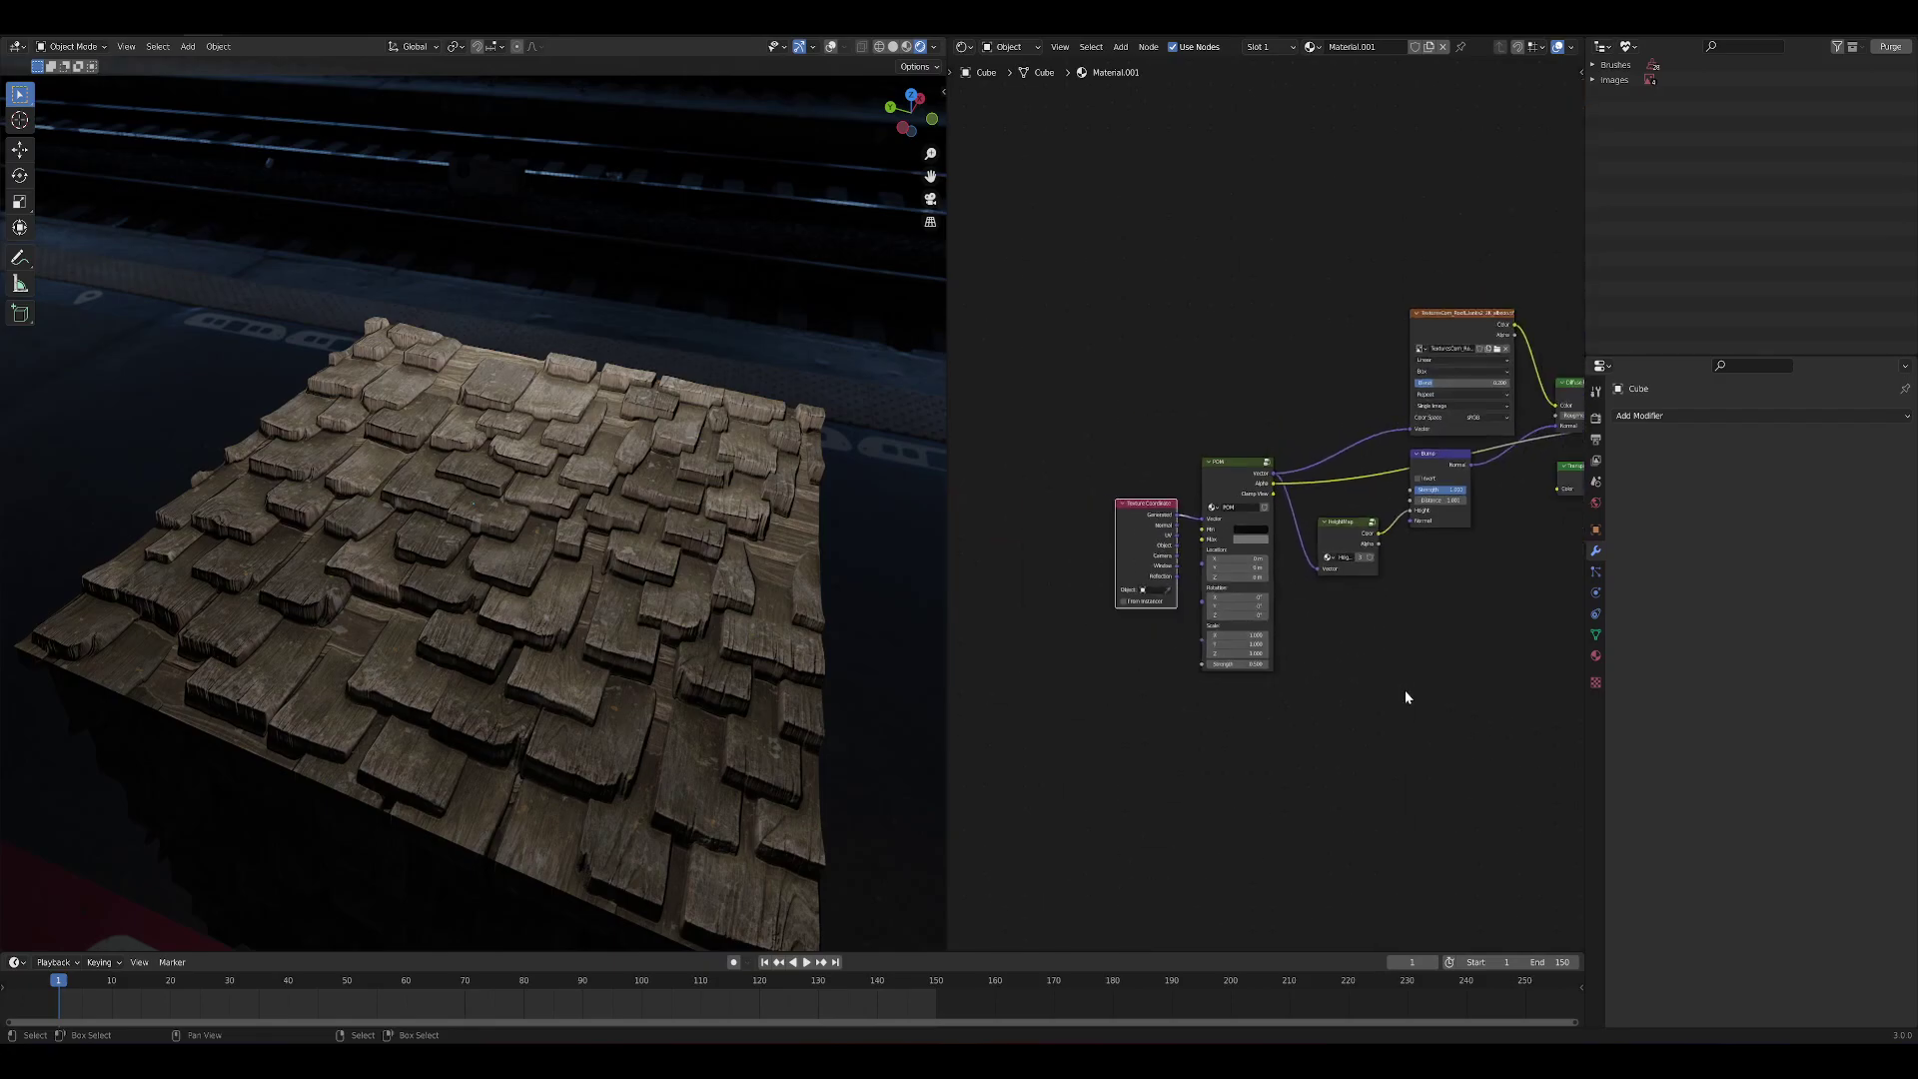
{"action": "scroll", "coordinate": [1400, 638], "scroll_direction": "up", "scroll_amount": 5}
{"action": "middle_click_drag", "start_coordinate": [1187, 625], "coordinate": [1249, 543]}
{"action": "left_click_drag", "start_coordinate": [1102, 425], "coordinate": [1105, 400]}
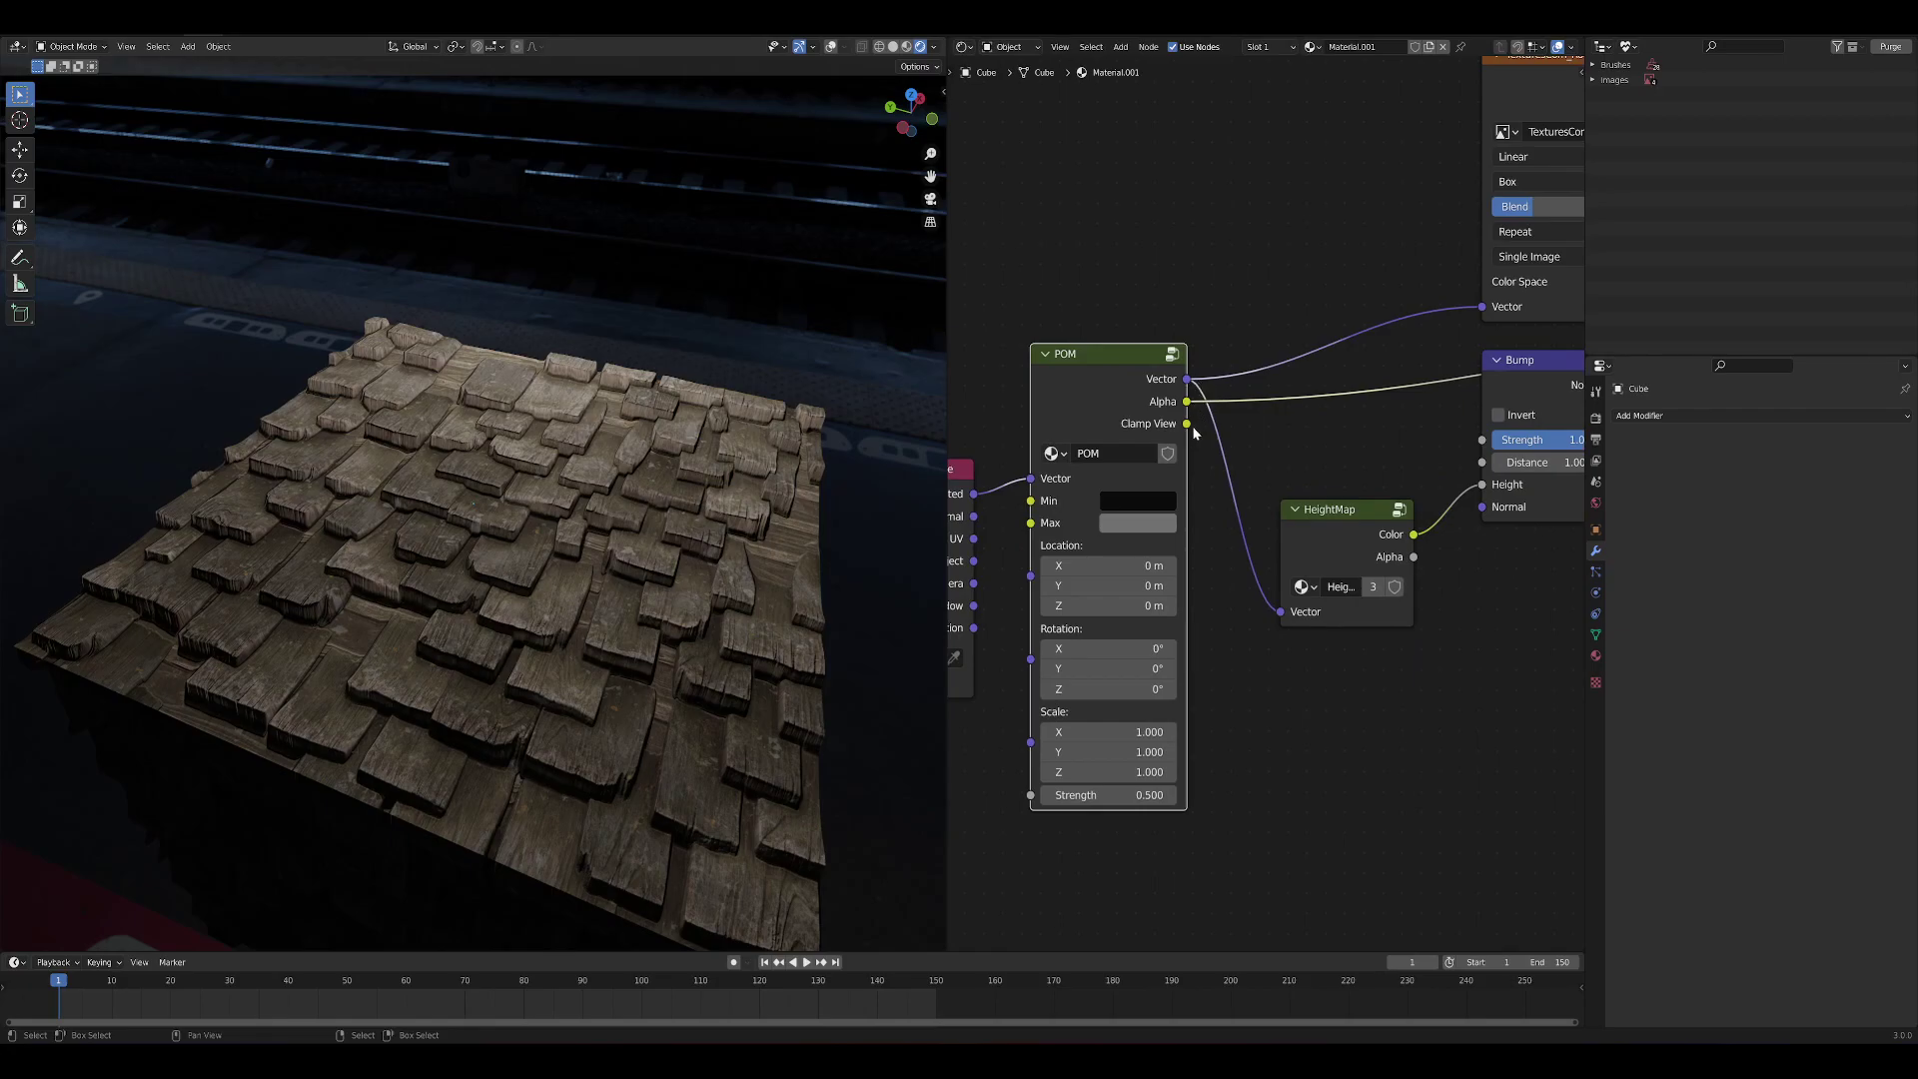
{"action": "scroll", "coordinate": [1194, 432], "scroll_direction": "down", "scroll_amount": 4}
{"action": "middle_click_drag", "start_coordinate": [1214, 518], "coordinate": [1066, 537]}
{"action": "left_click_drag", "start_coordinate": [979, 495], "coordinate": [1455, 439]}
Fine-tune the POM node's Min brightness to 0.003 while checking the clamp mask on the cube's top face
{"action": "middle_click_drag", "start_coordinate": [648, 401], "coordinate": [603, 514]}
{"action": "scroll", "coordinate": [1409, 630], "scroll_direction": "up", "scroll_amount": 5}
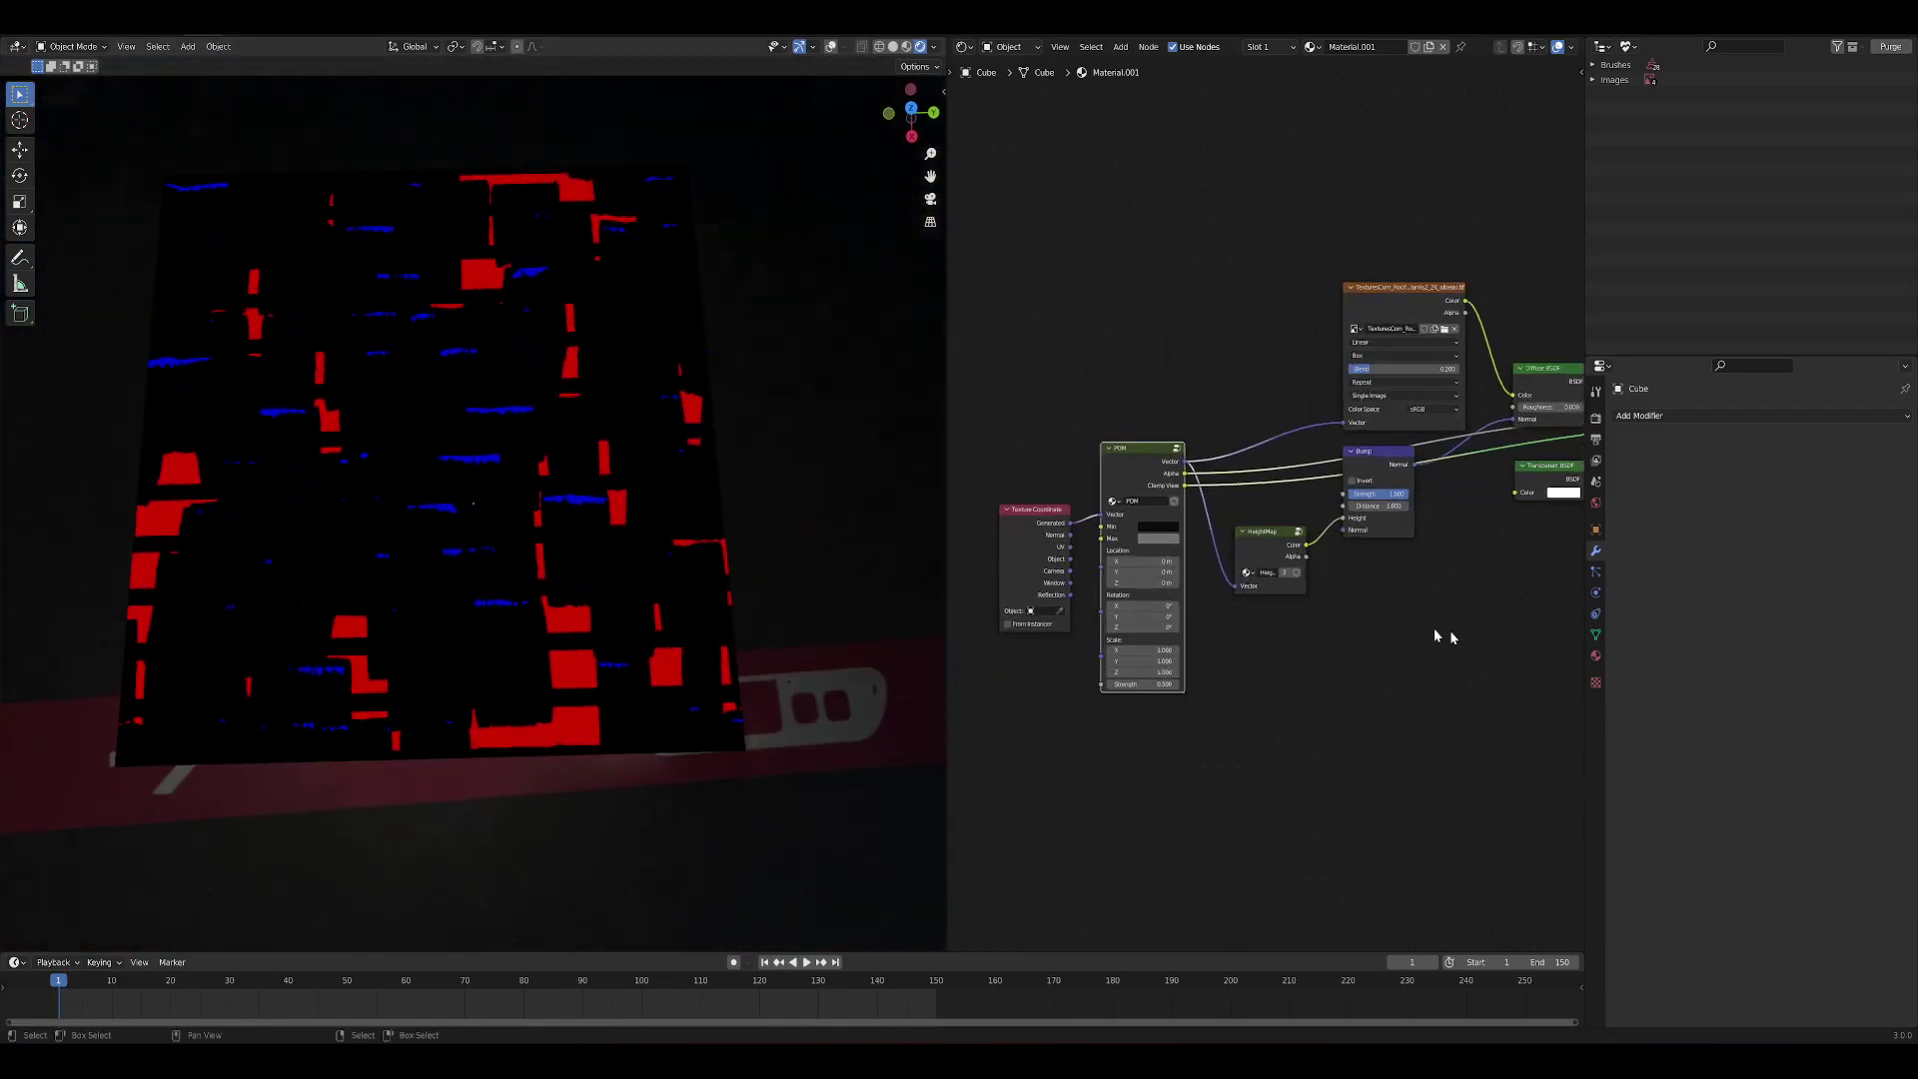
{"action": "scroll", "coordinate": [535, 513], "scroll_direction": "up", "scroll_amount": 4}
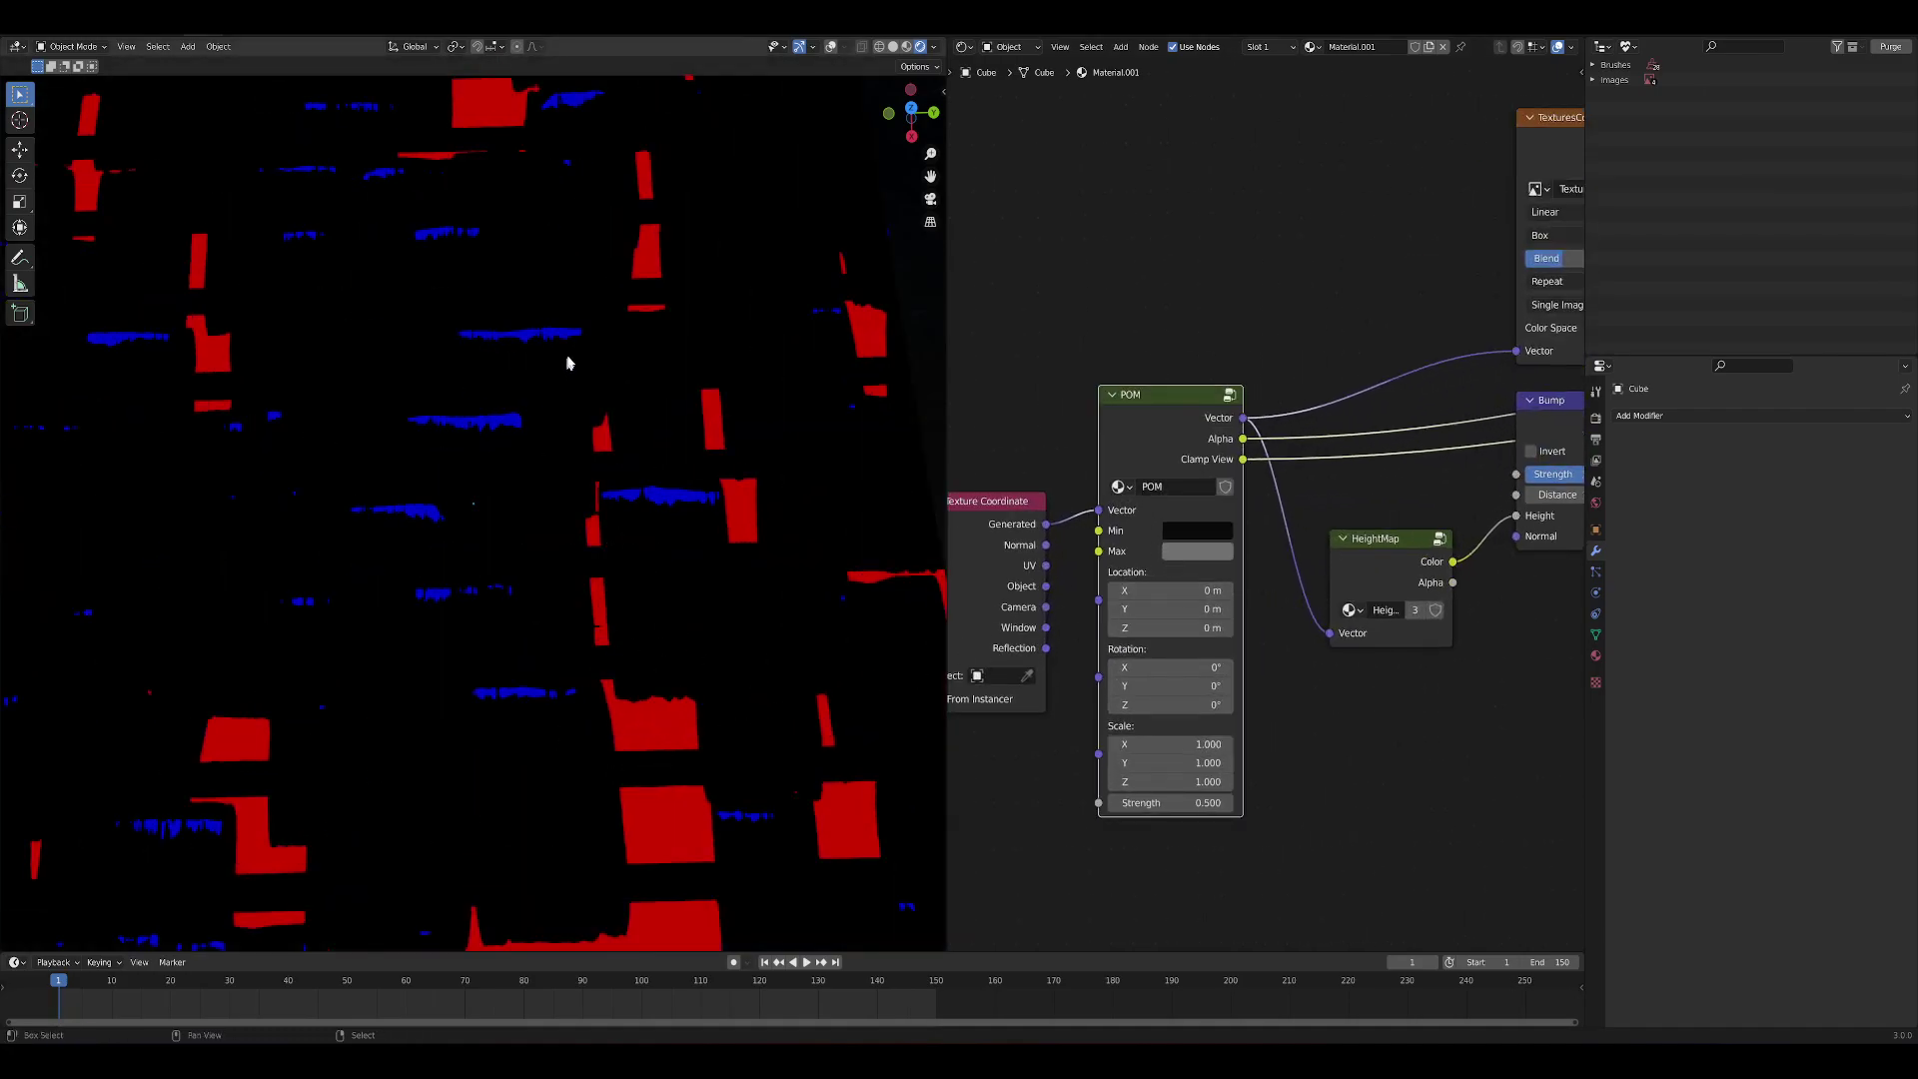
{"action": "middle_click_drag", "start_coordinate": [570, 360], "coordinate": [582, 461], "text": "shift"}
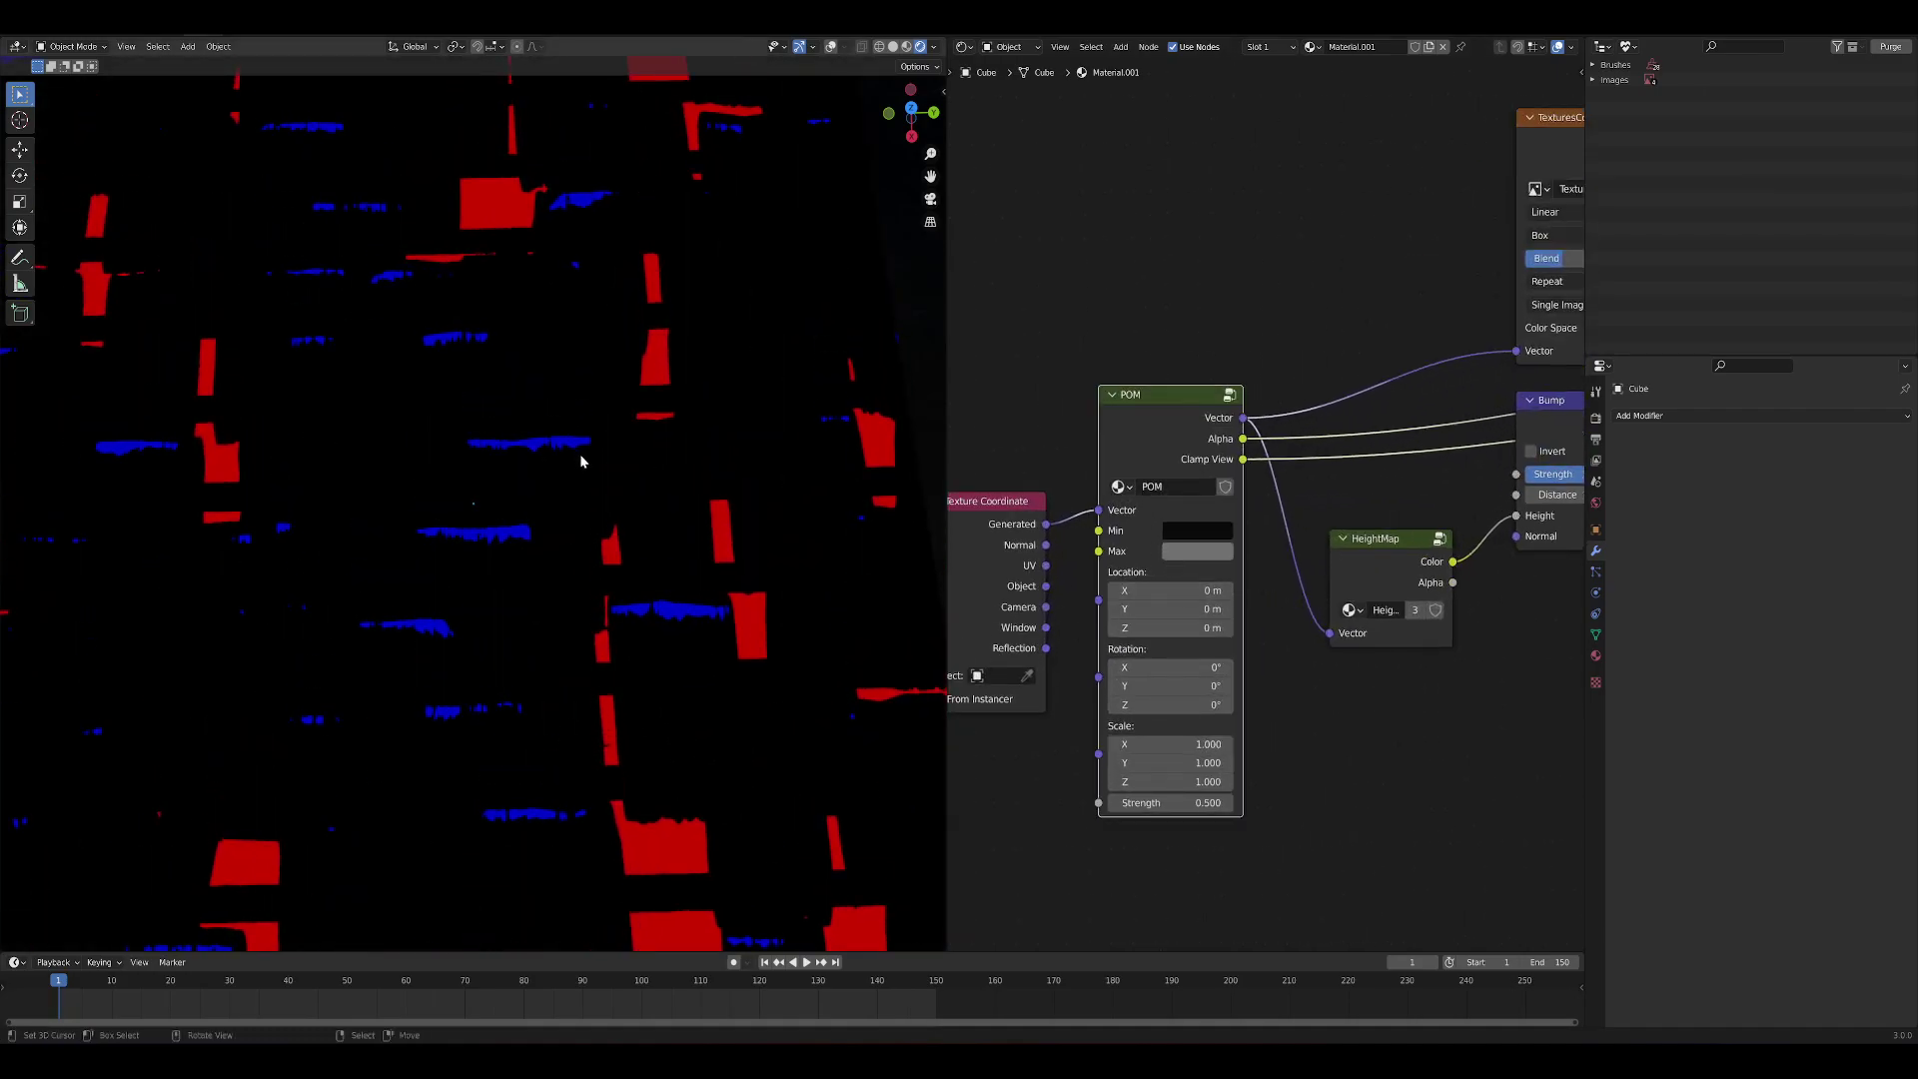
{"action": "left_click", "coordinate": [1207, 534]}
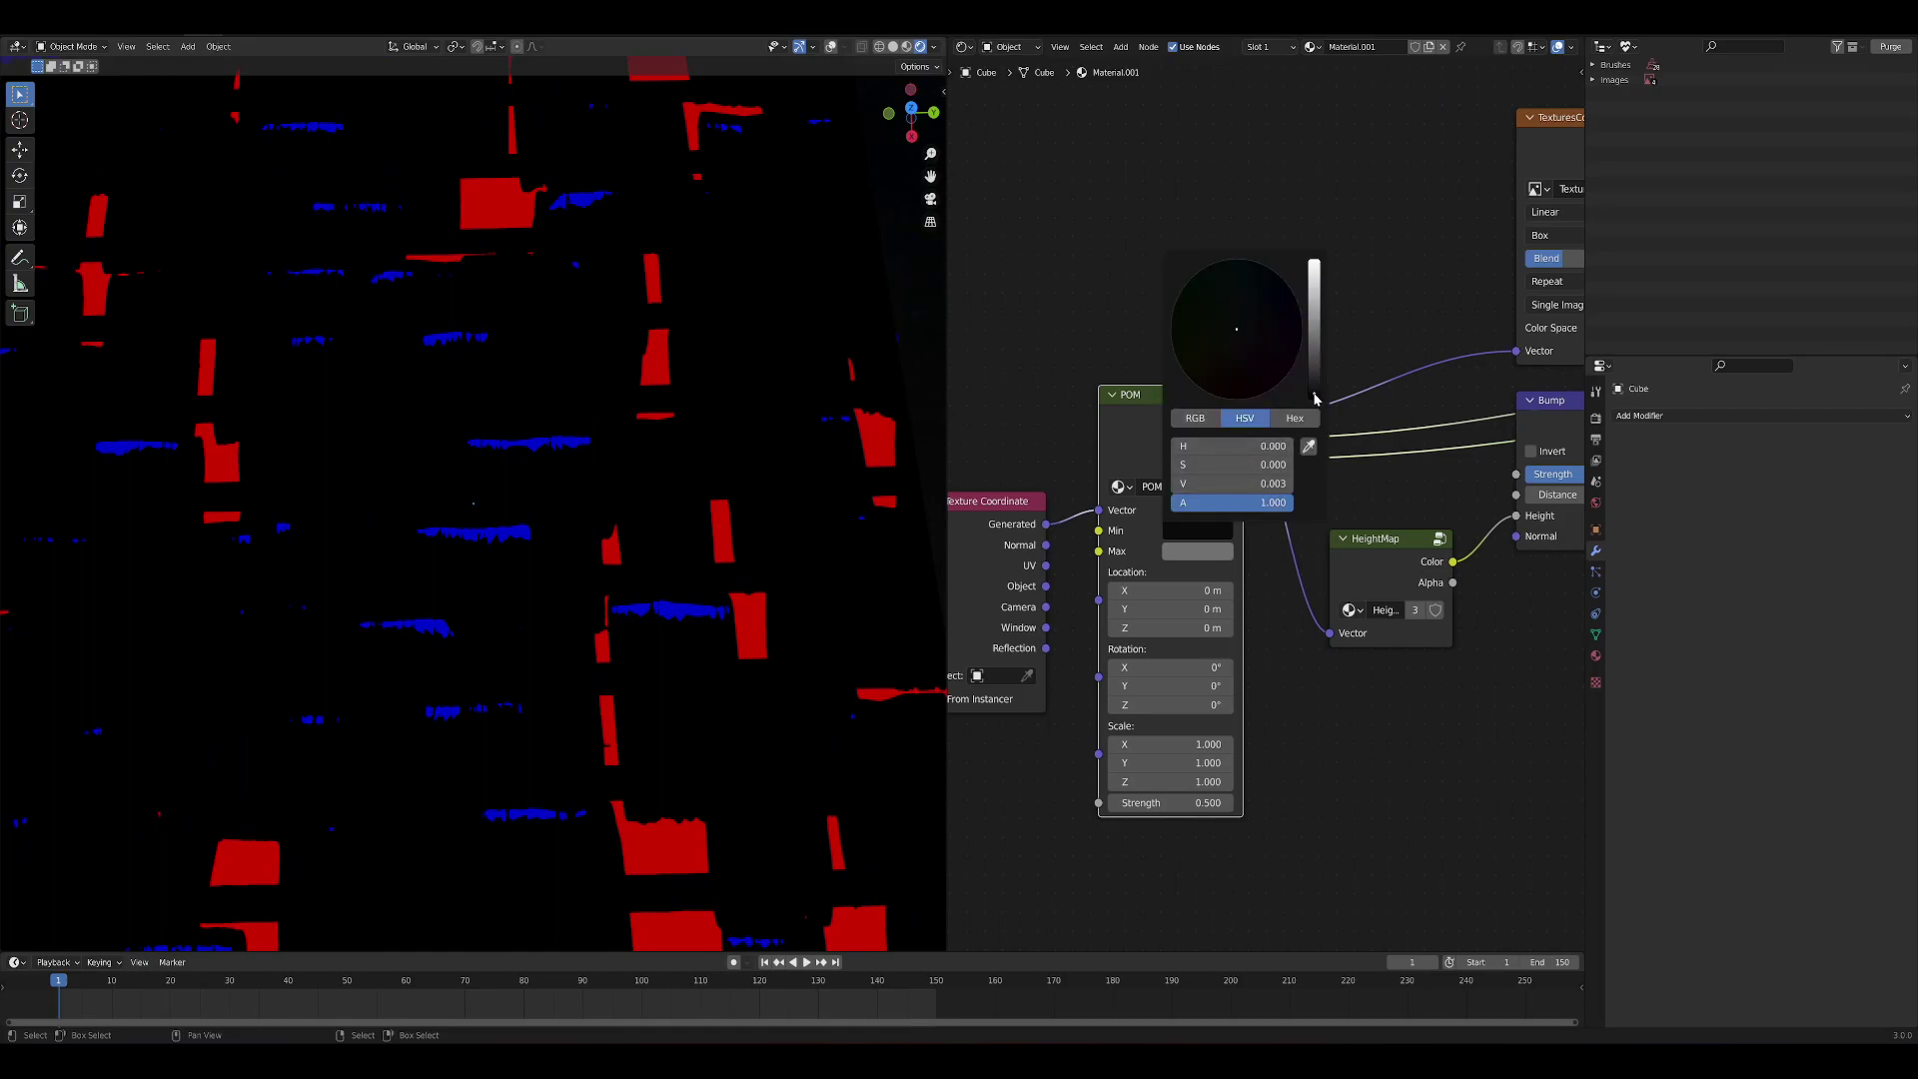
{"action": "mouse_move", "coordinate": [1315, 397]}
{"action": "left_mouse_down"}
{"action": "mouse_move", "coordinate": [1314, 348]}
{"action": "mouse_move", "coordinate": [1313, 394]}
{"action": "left_mouse_up"}
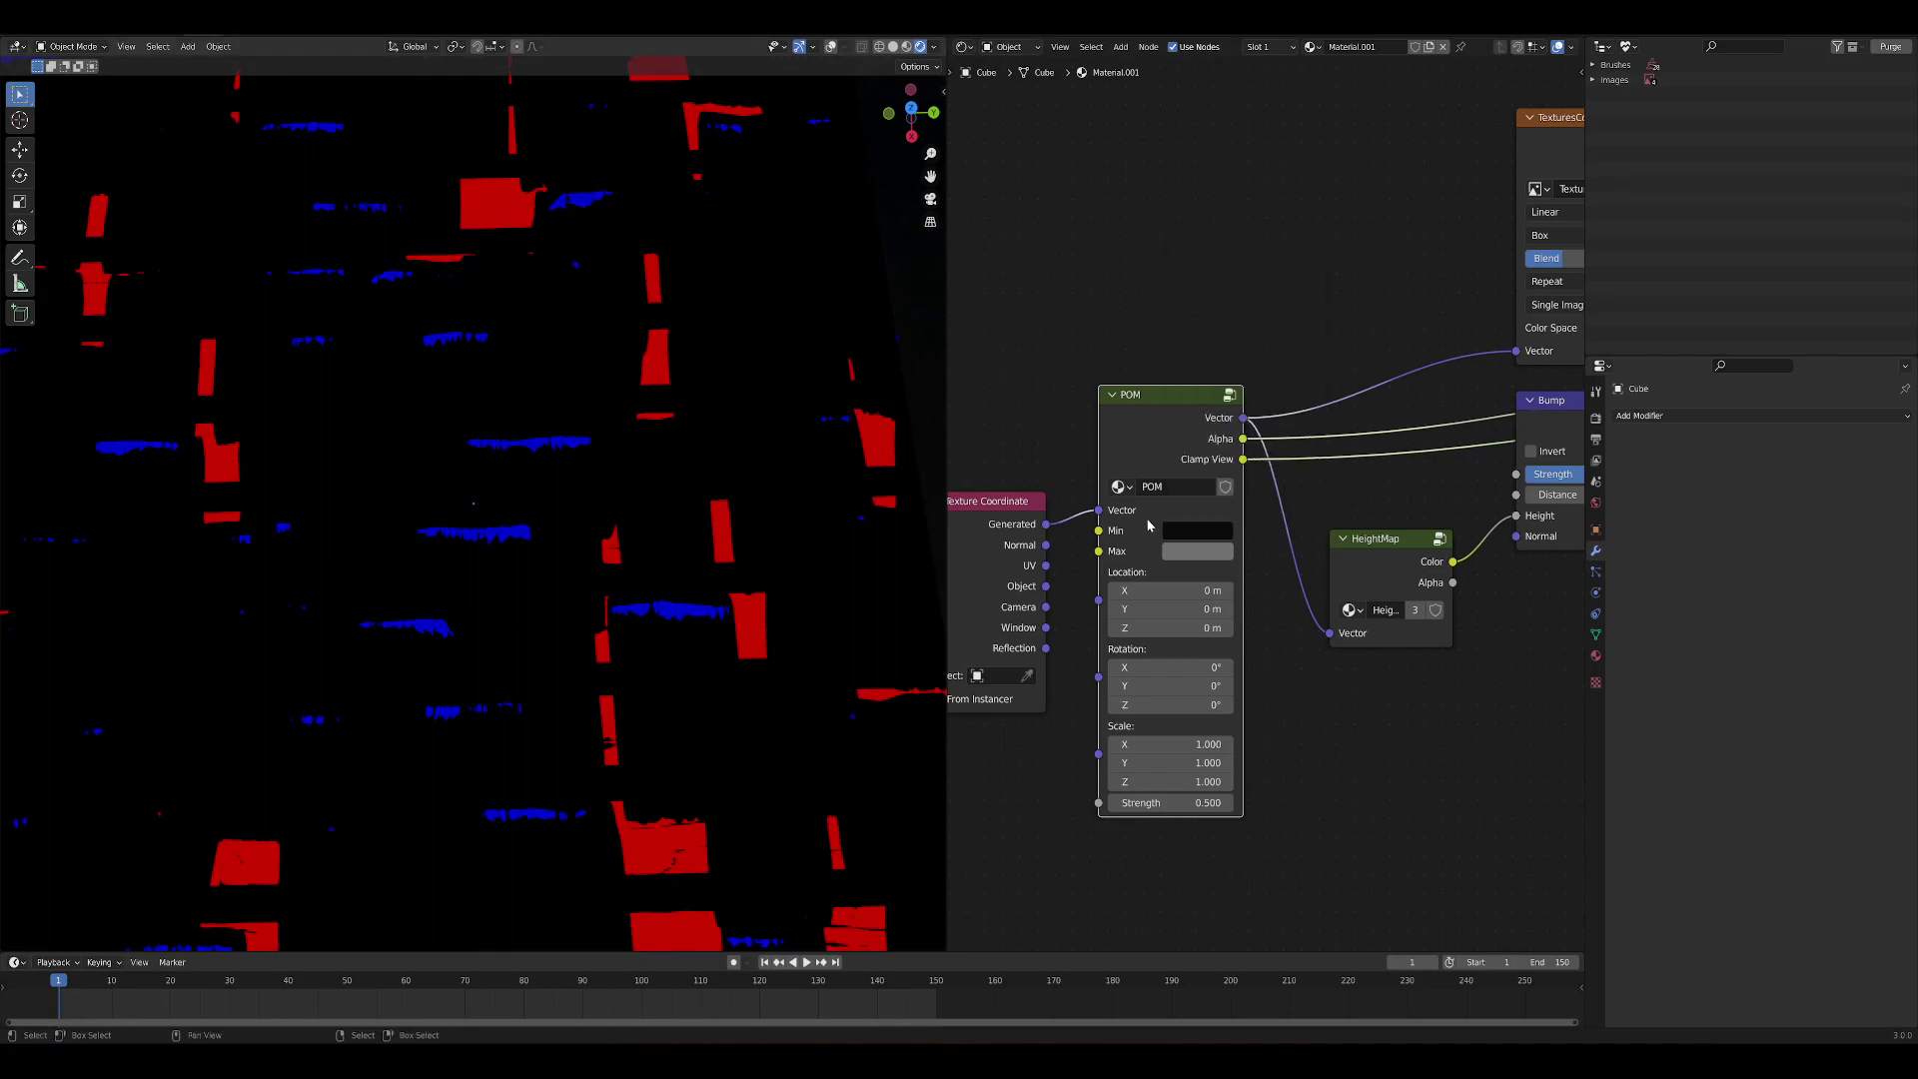
{"action": "left_click", "coordinate": [1204, 530]}
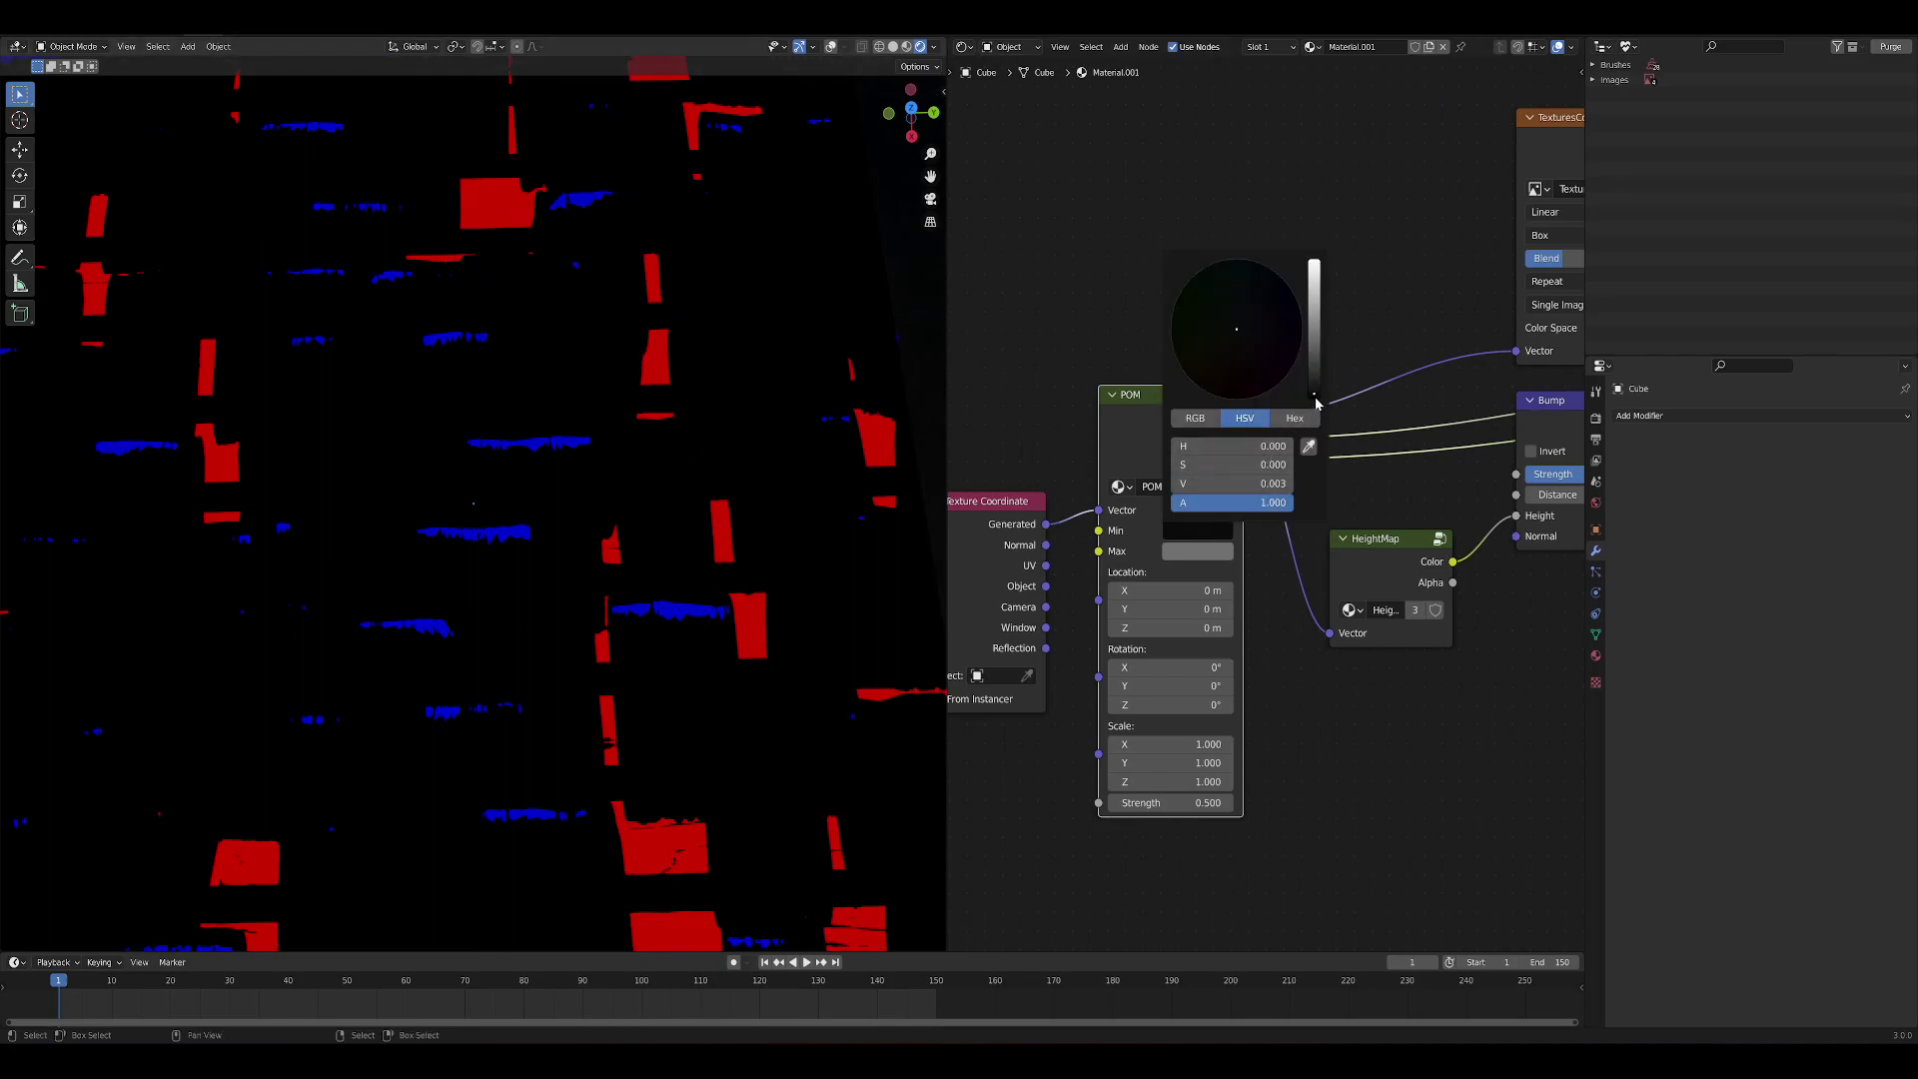
{"action": "middle_click_drag", "start_coordinate": [651, 446], "coordinate": [684, 462], "text": "shift"}
{"action": "scroll", "coordinate": [624, 540], "scroll_direction": "down", "scroll_amount": 5}
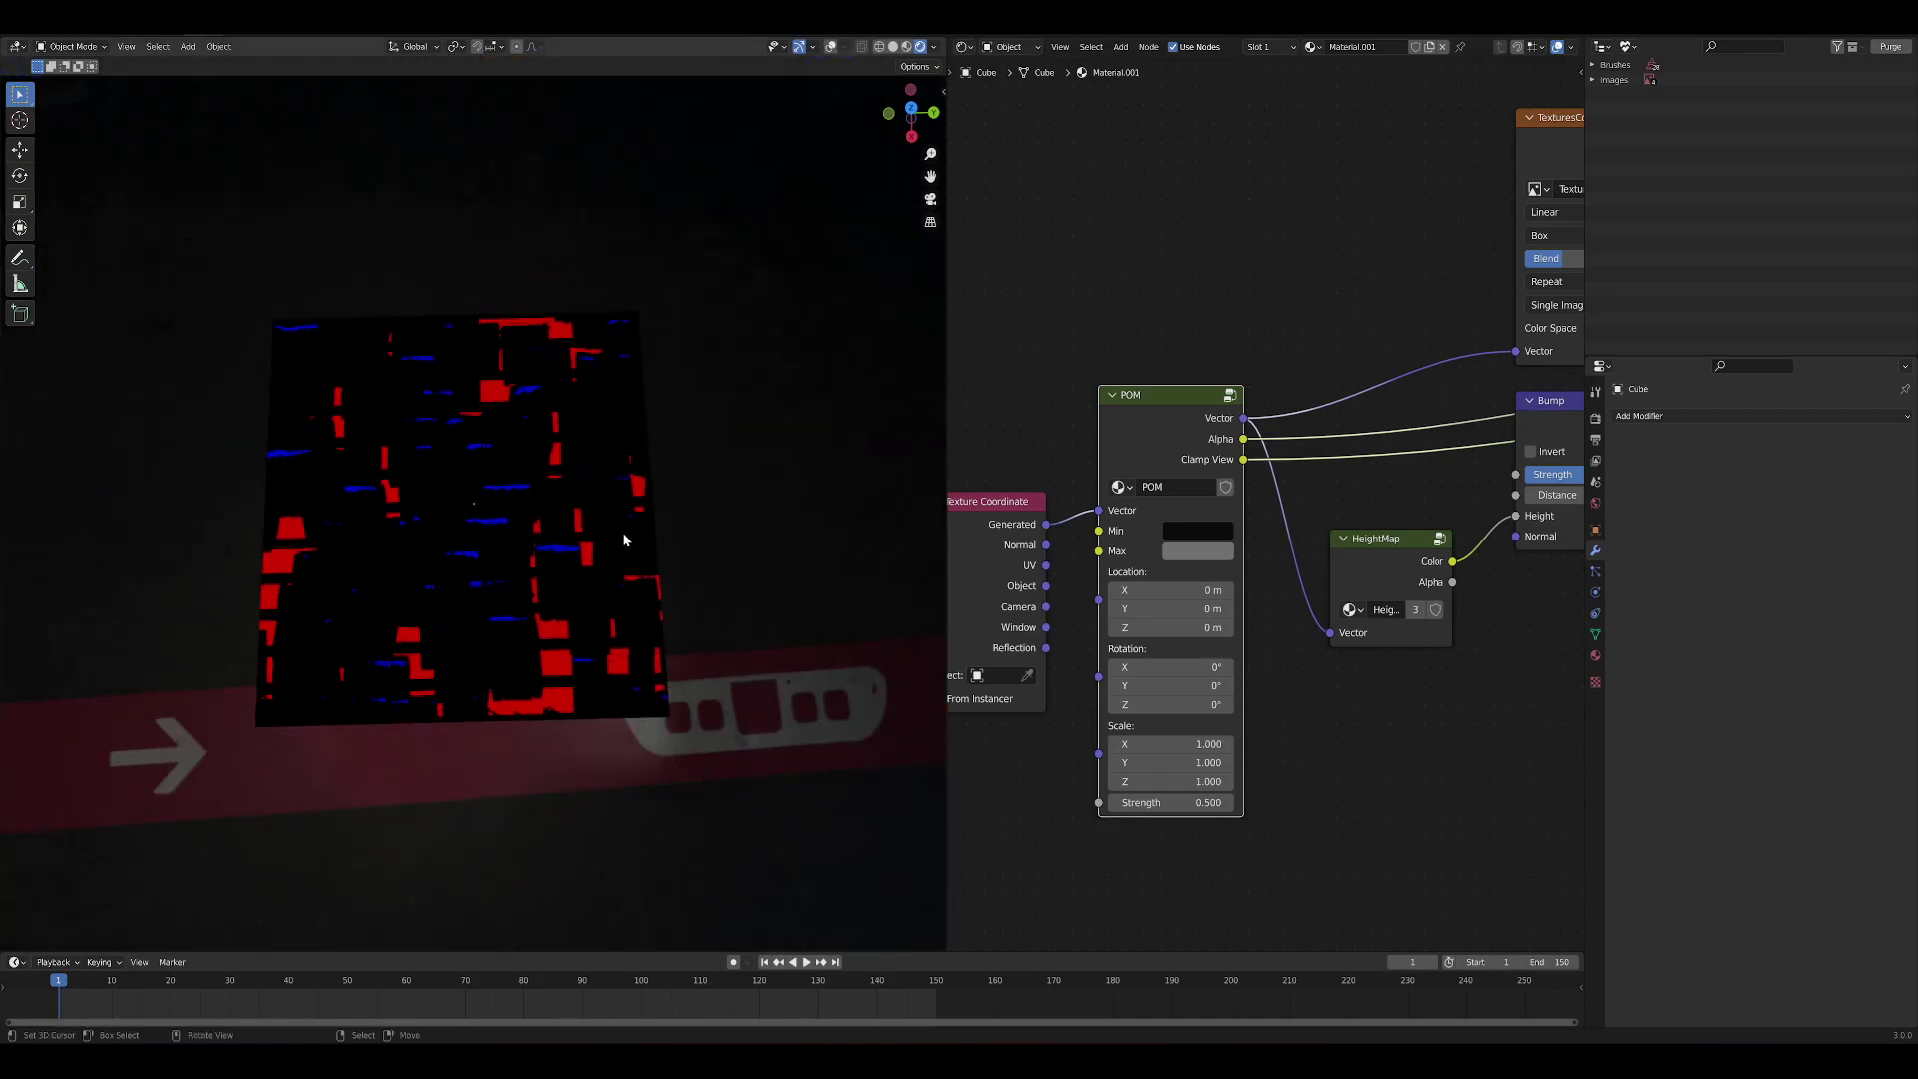
Turn the 3D viewport area into an image editor and display TexturesCom_Roofing_WoodPlanks2_2K_height.tif
{"action": "left_click", "coordinate": [17, 46]}
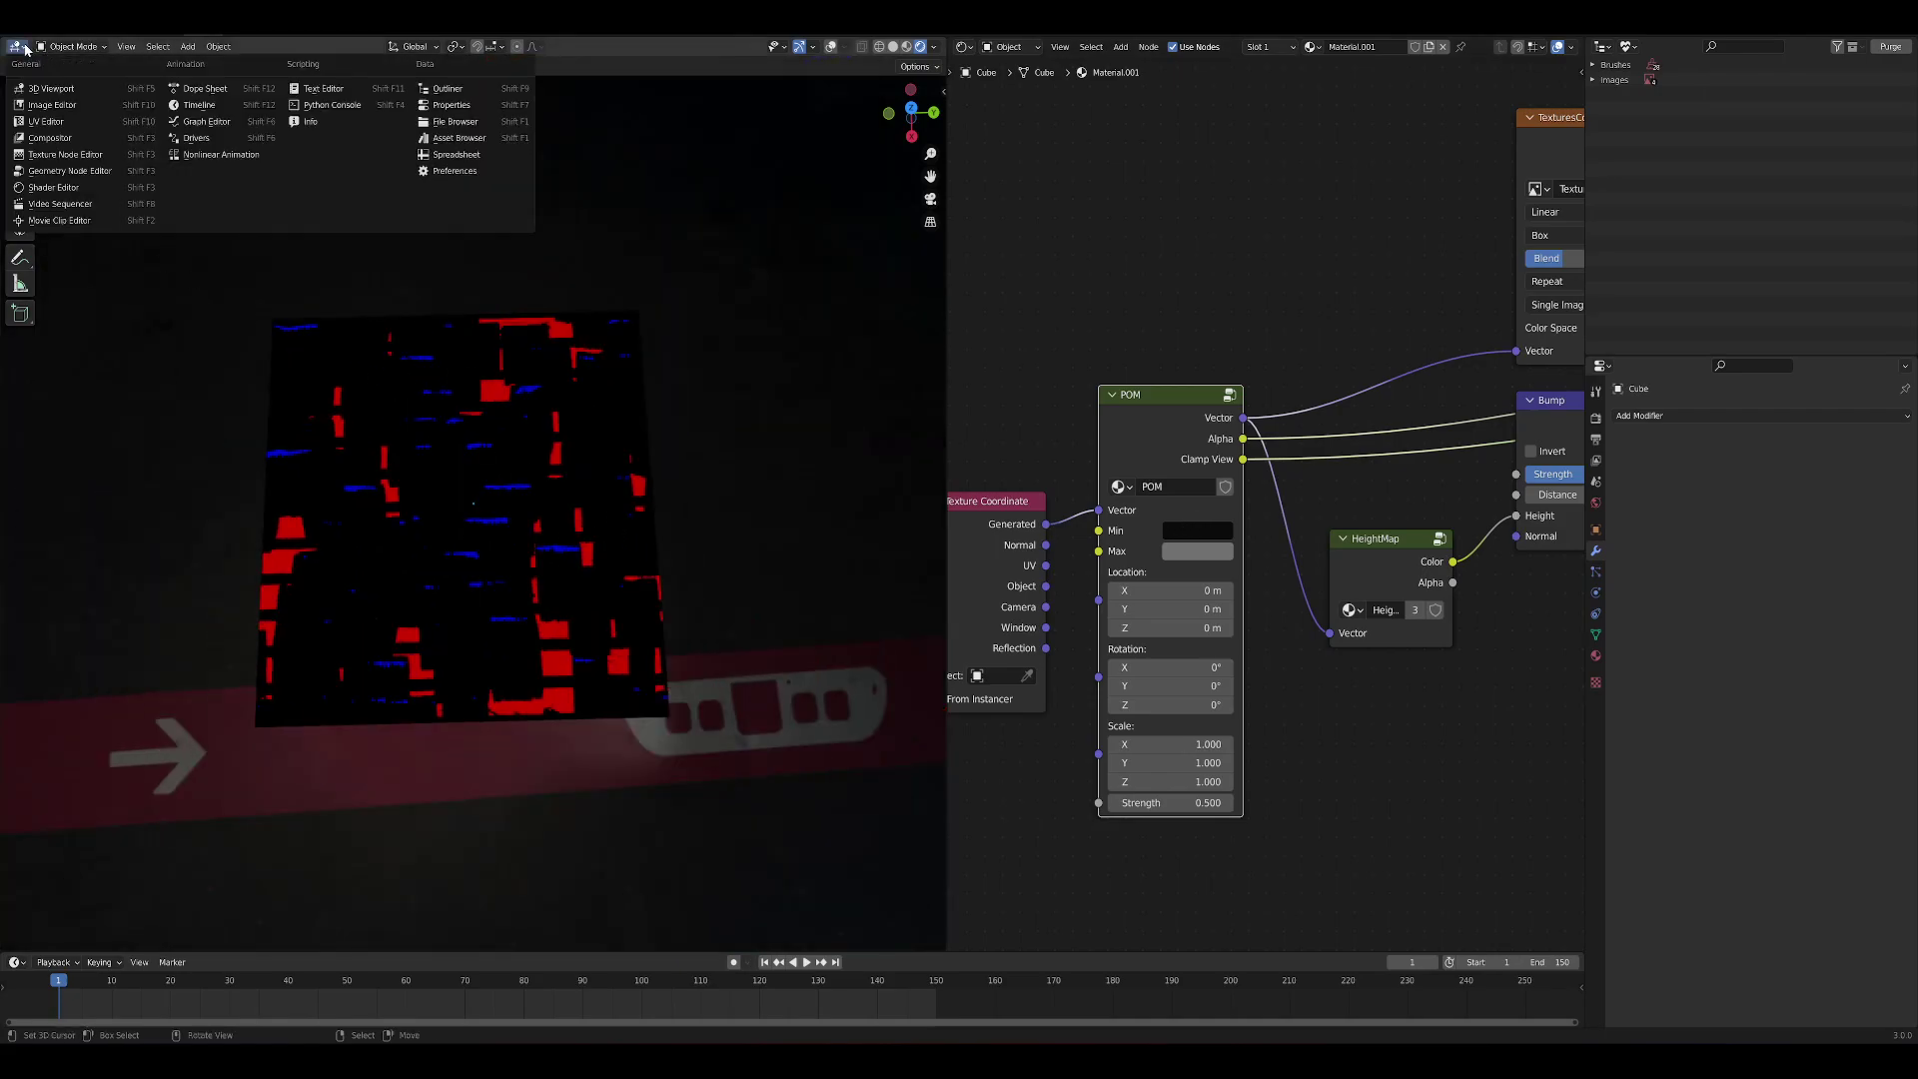
{"action": "left_click", "coordinate": [69, 121]}
{"action": "left_click", "coordinate": [393, 47]}
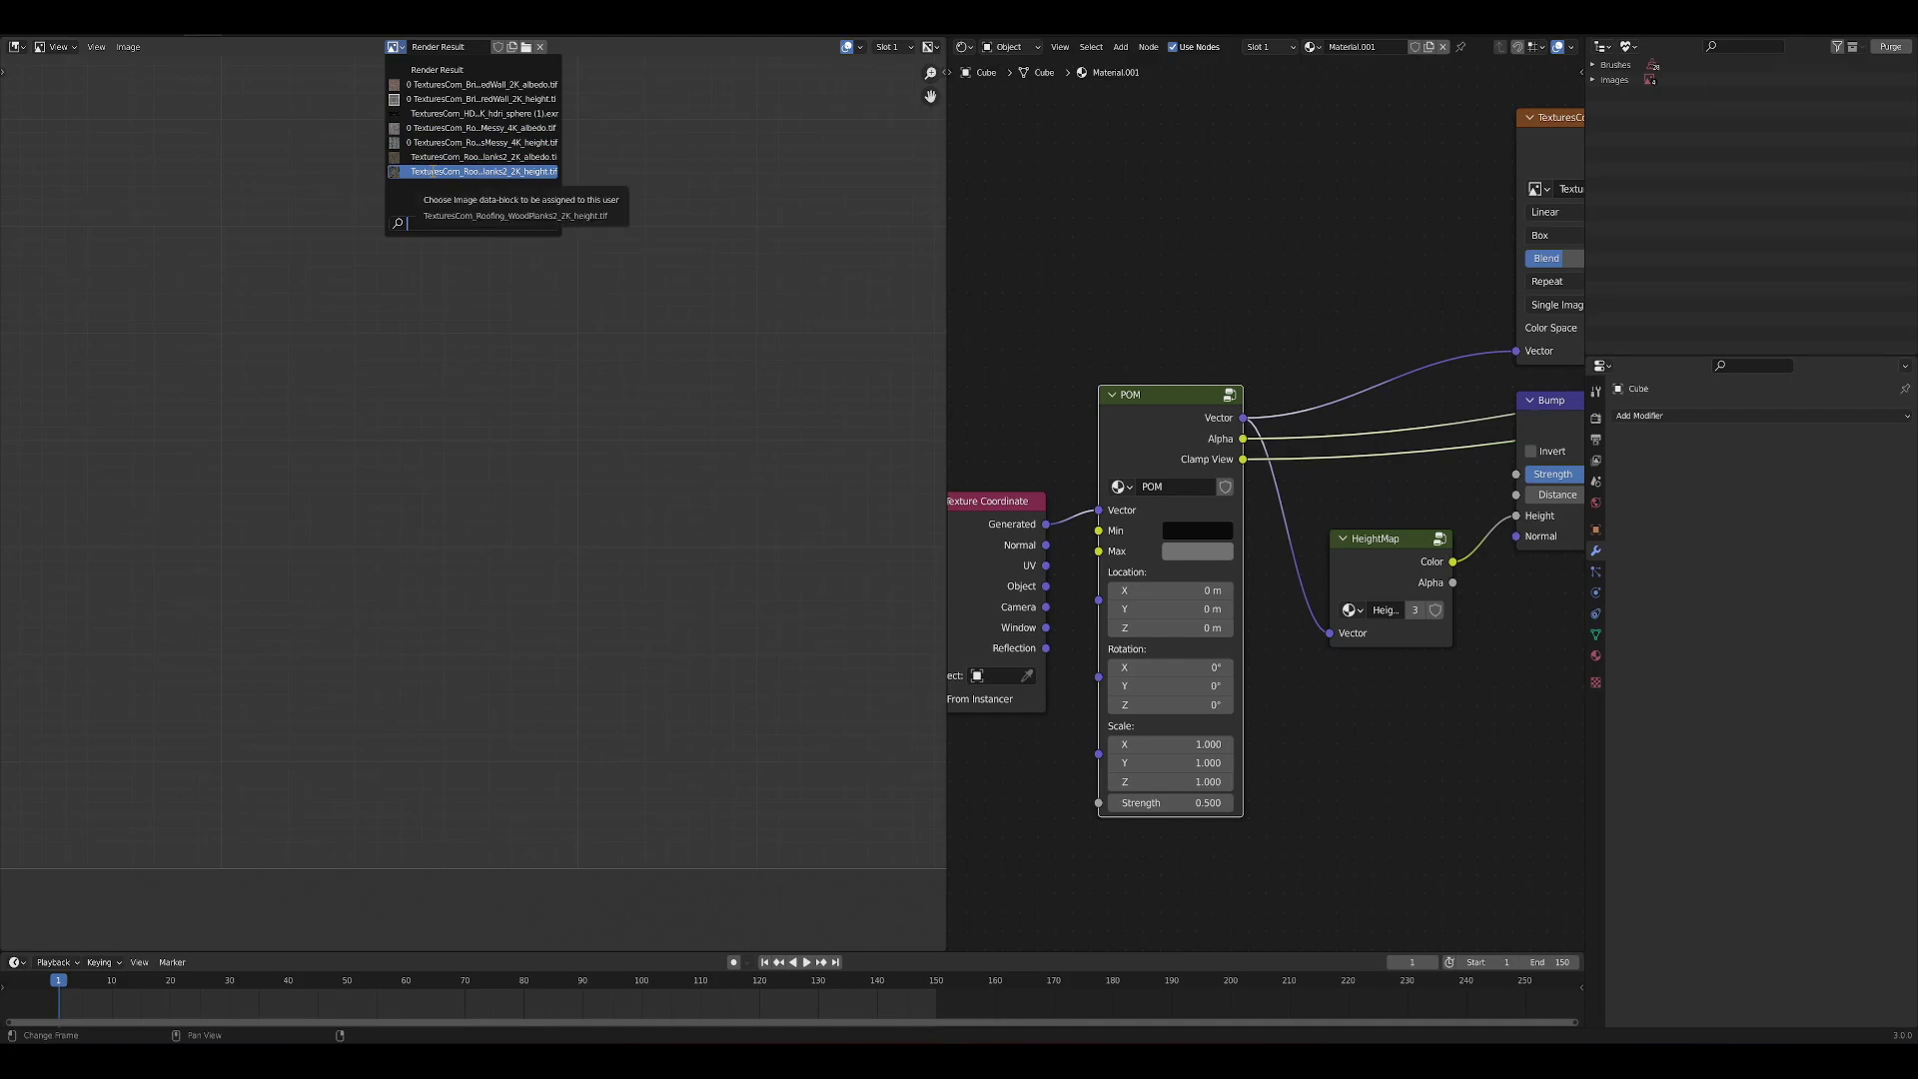
{"action": "left_click", "coordinate": [432, 172]}
{"action": "scroll", "coordinate": [535, 444], "scroll_direction": "down", "scroll_amount": 4}
{"action": "scroll", "coordinate": [500, 399], "scroll_direction": "up", "scroll_amount": 2}
{"action": "middle_click_drag", "start_coordinate": [470, 334], "coordinate": [597, 444]}
{"action": "scroll", "coordinate": [598, 445], "scroll_direction": "up", "scroll_amount": 2}
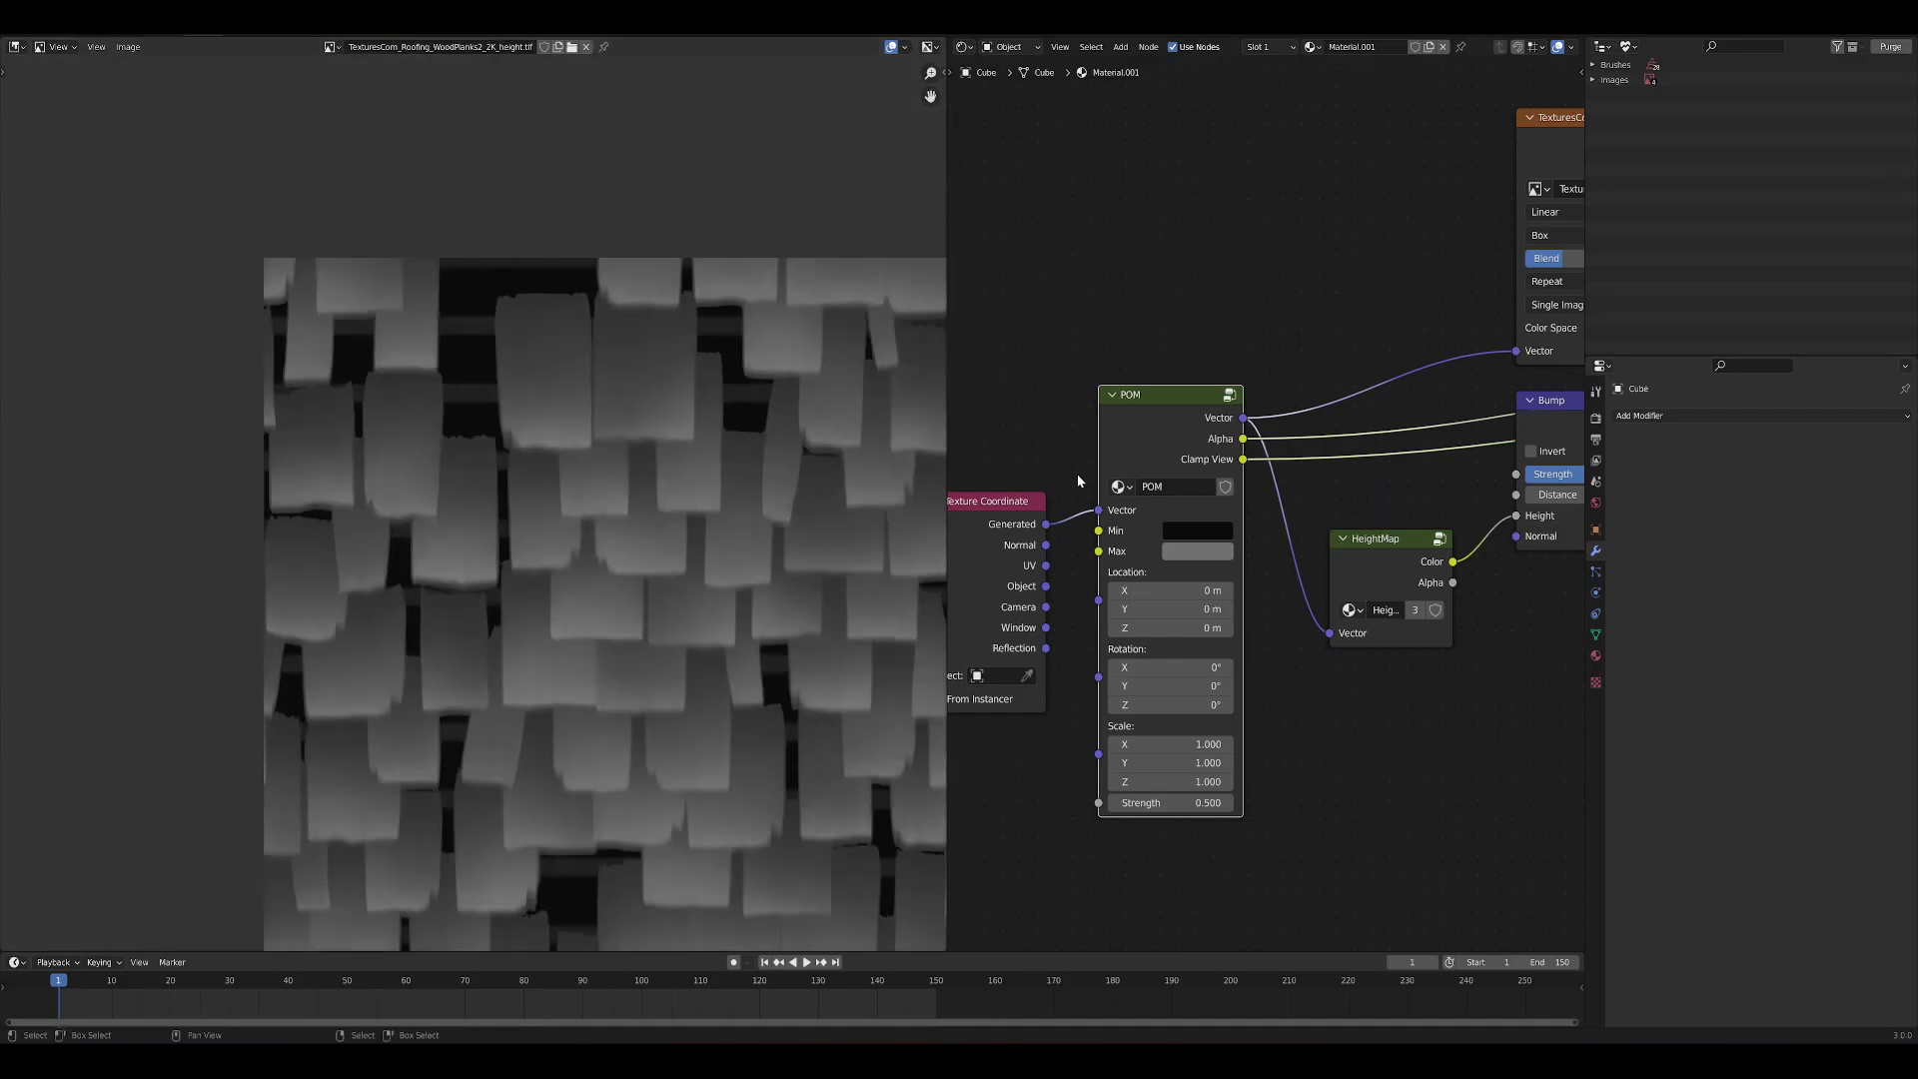
Sample the POM node's Min colour from a dark gap between the planks in the height map
{"action": "left_click", "coordinate": [1209, 549]}
{"action": "left_click", "coordinate": [1311, 455]}
{"action": "left_click", "coordinate": [462, 357]}
Sample the POM node's Max colour from the bright lower edge of a plank in the height map
{"action": "middle_click_drag", "start_coordinate": [576, 462], "coordinate": [592, 510]}
{"action": "scroll", "coordinate": [585, 550], "scroll_direction": "up", "scroll_amount": 4}
{"action": "scroll", "coordinate": [574, 387], "scroll_direction": "up", "scroll_amount": 2}
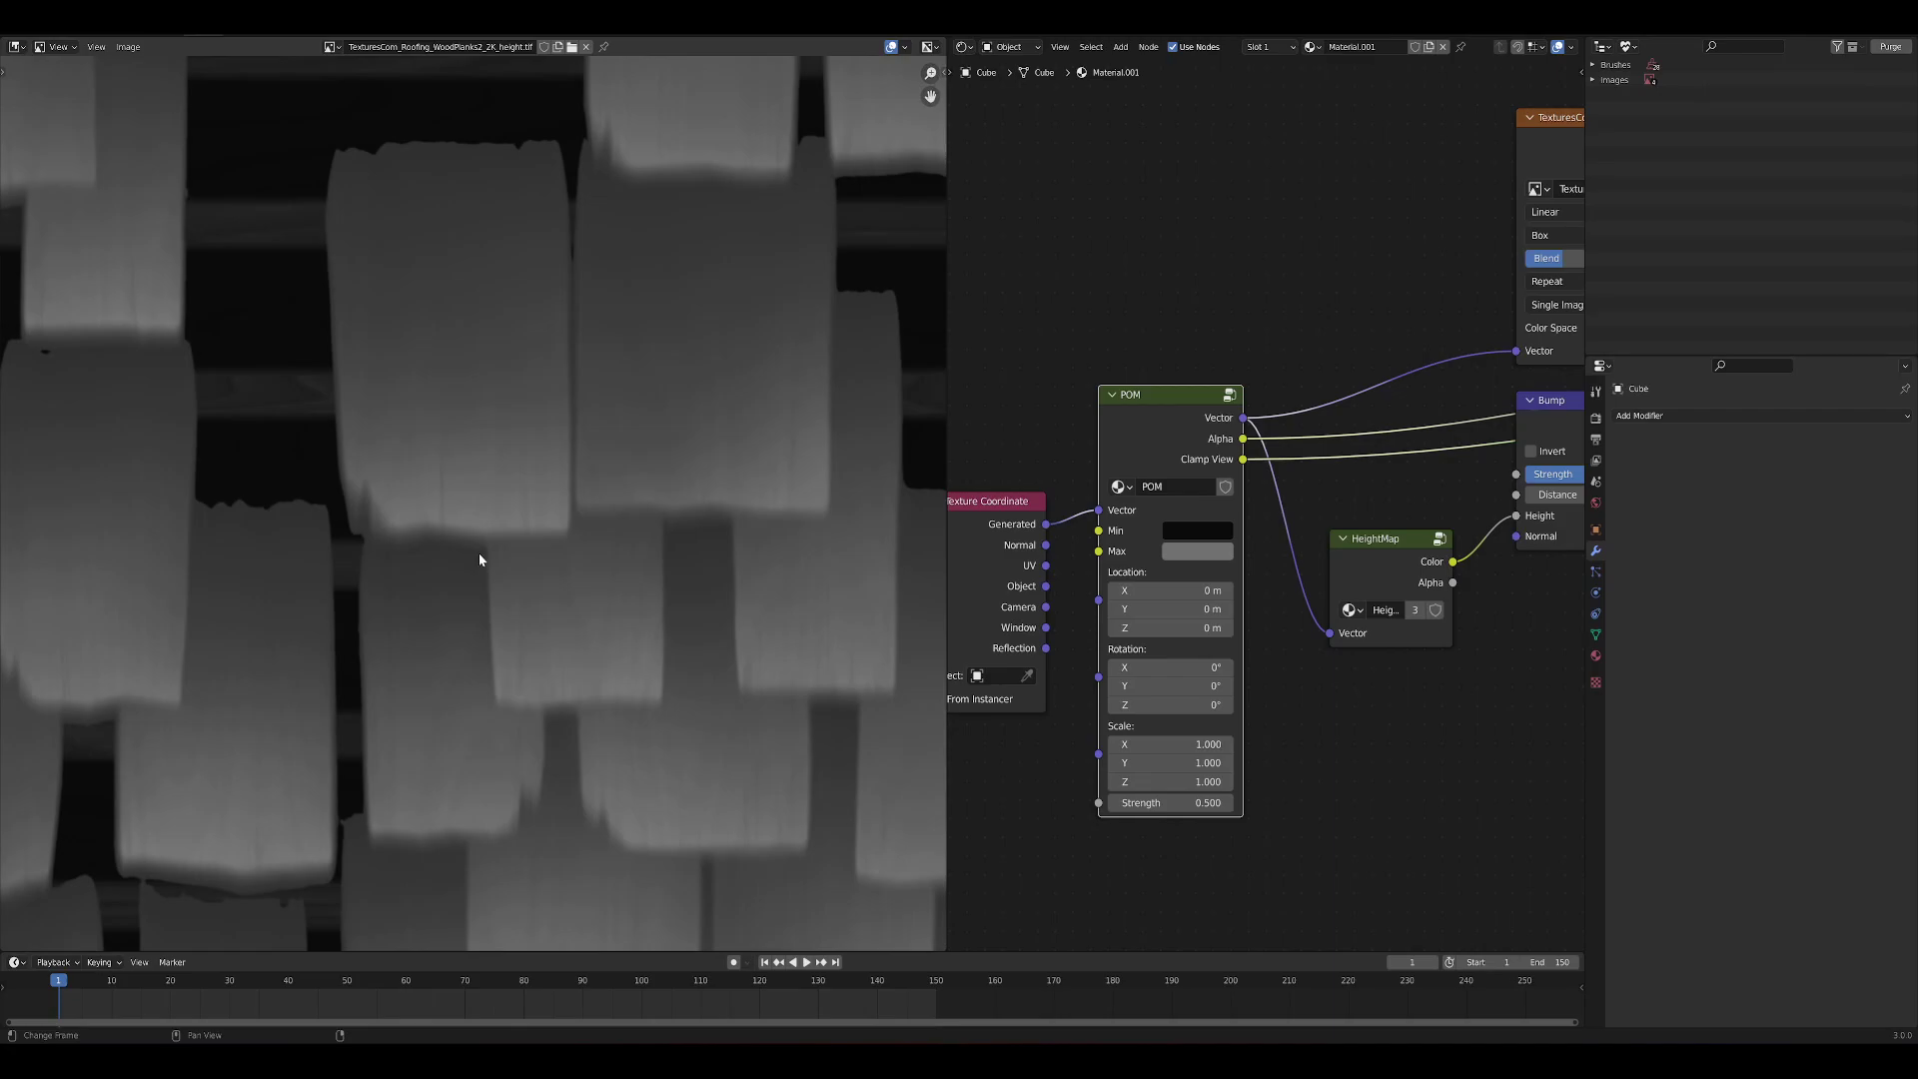
{"action": "left_click", "coordinate": [1199, 563]}
{"action": "left_click", "coordinate": [1313, 467]}
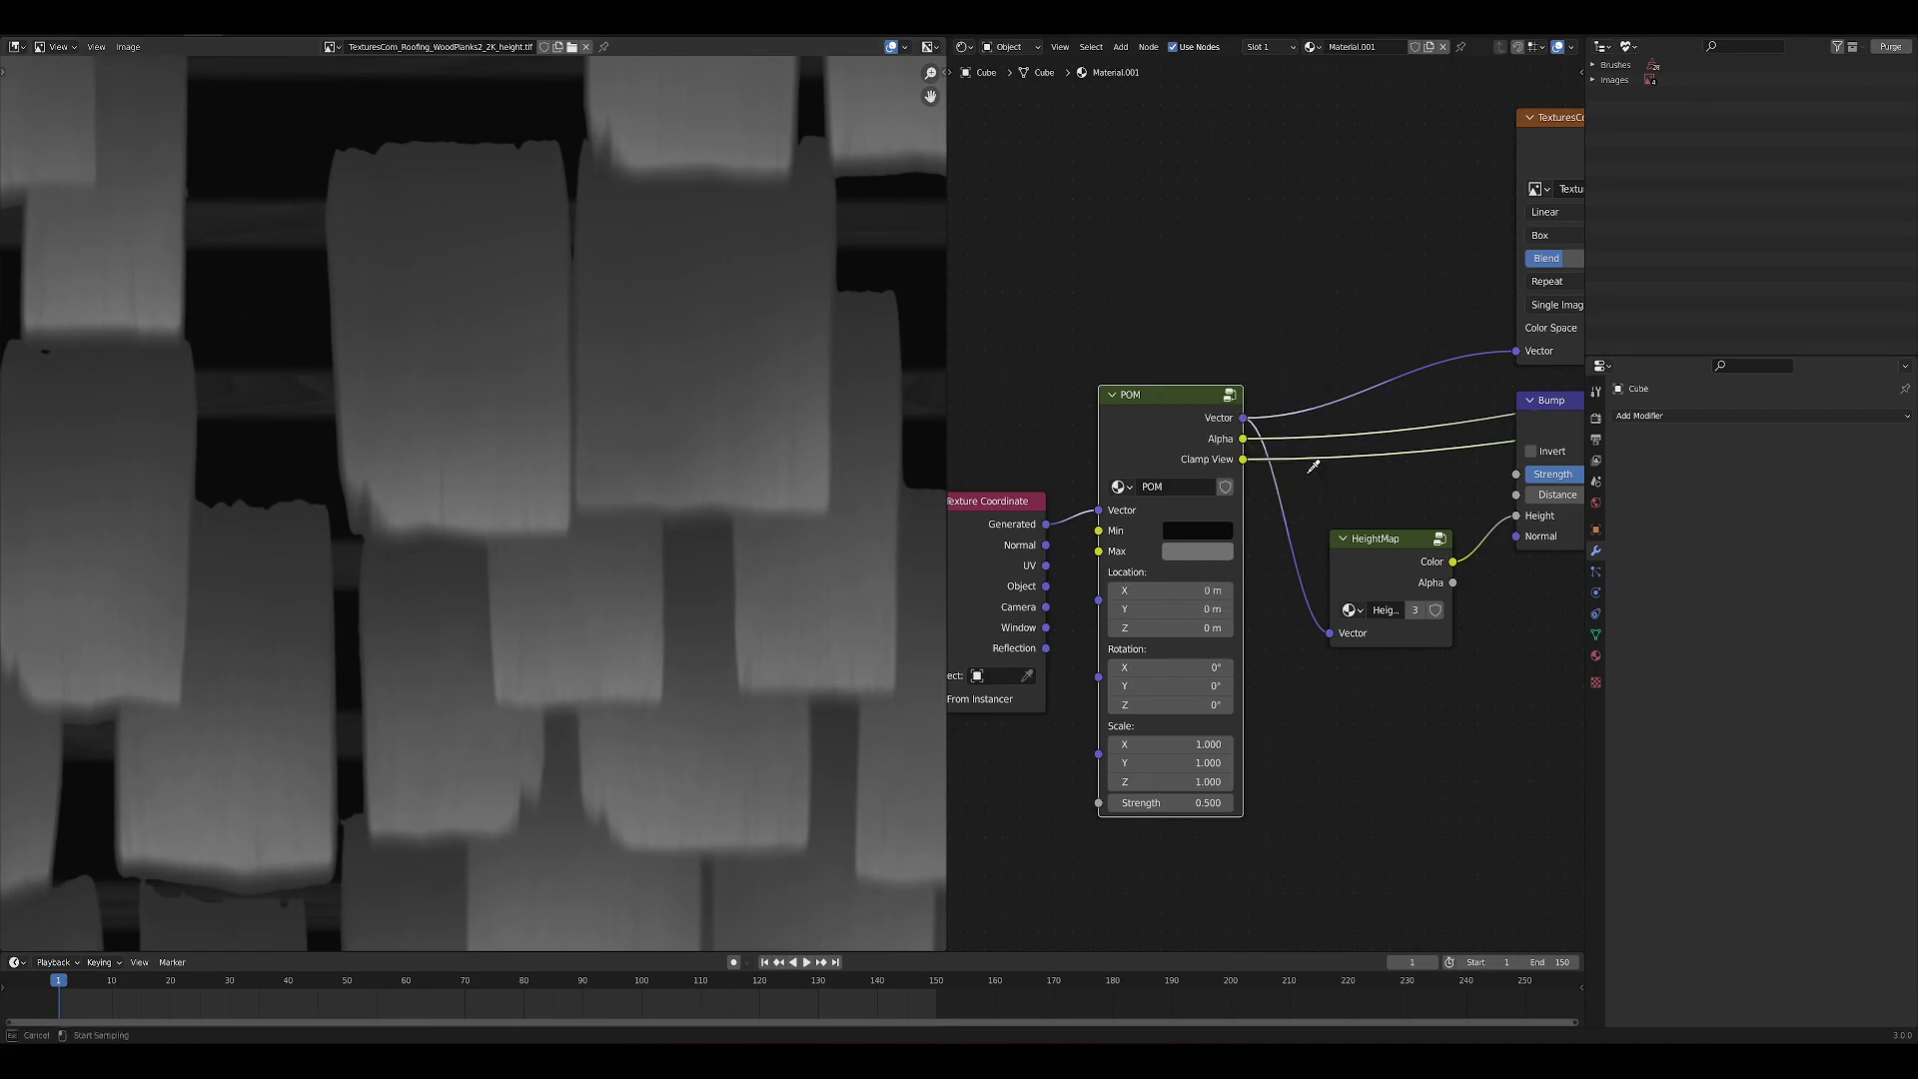
{"action": "left_click", "coordinate": [495, 515]}
Return the image editor area to the 3D viewport and examine the clamp mask on the cube
{"action": "scroll", "coordinate": [530, 540], "scroll_direction": "down", "scroll_amount": 6}
{"action": "scroll", "coordinate": [569, 556], "scroll_direction": "up", "scroll_amount": 1}
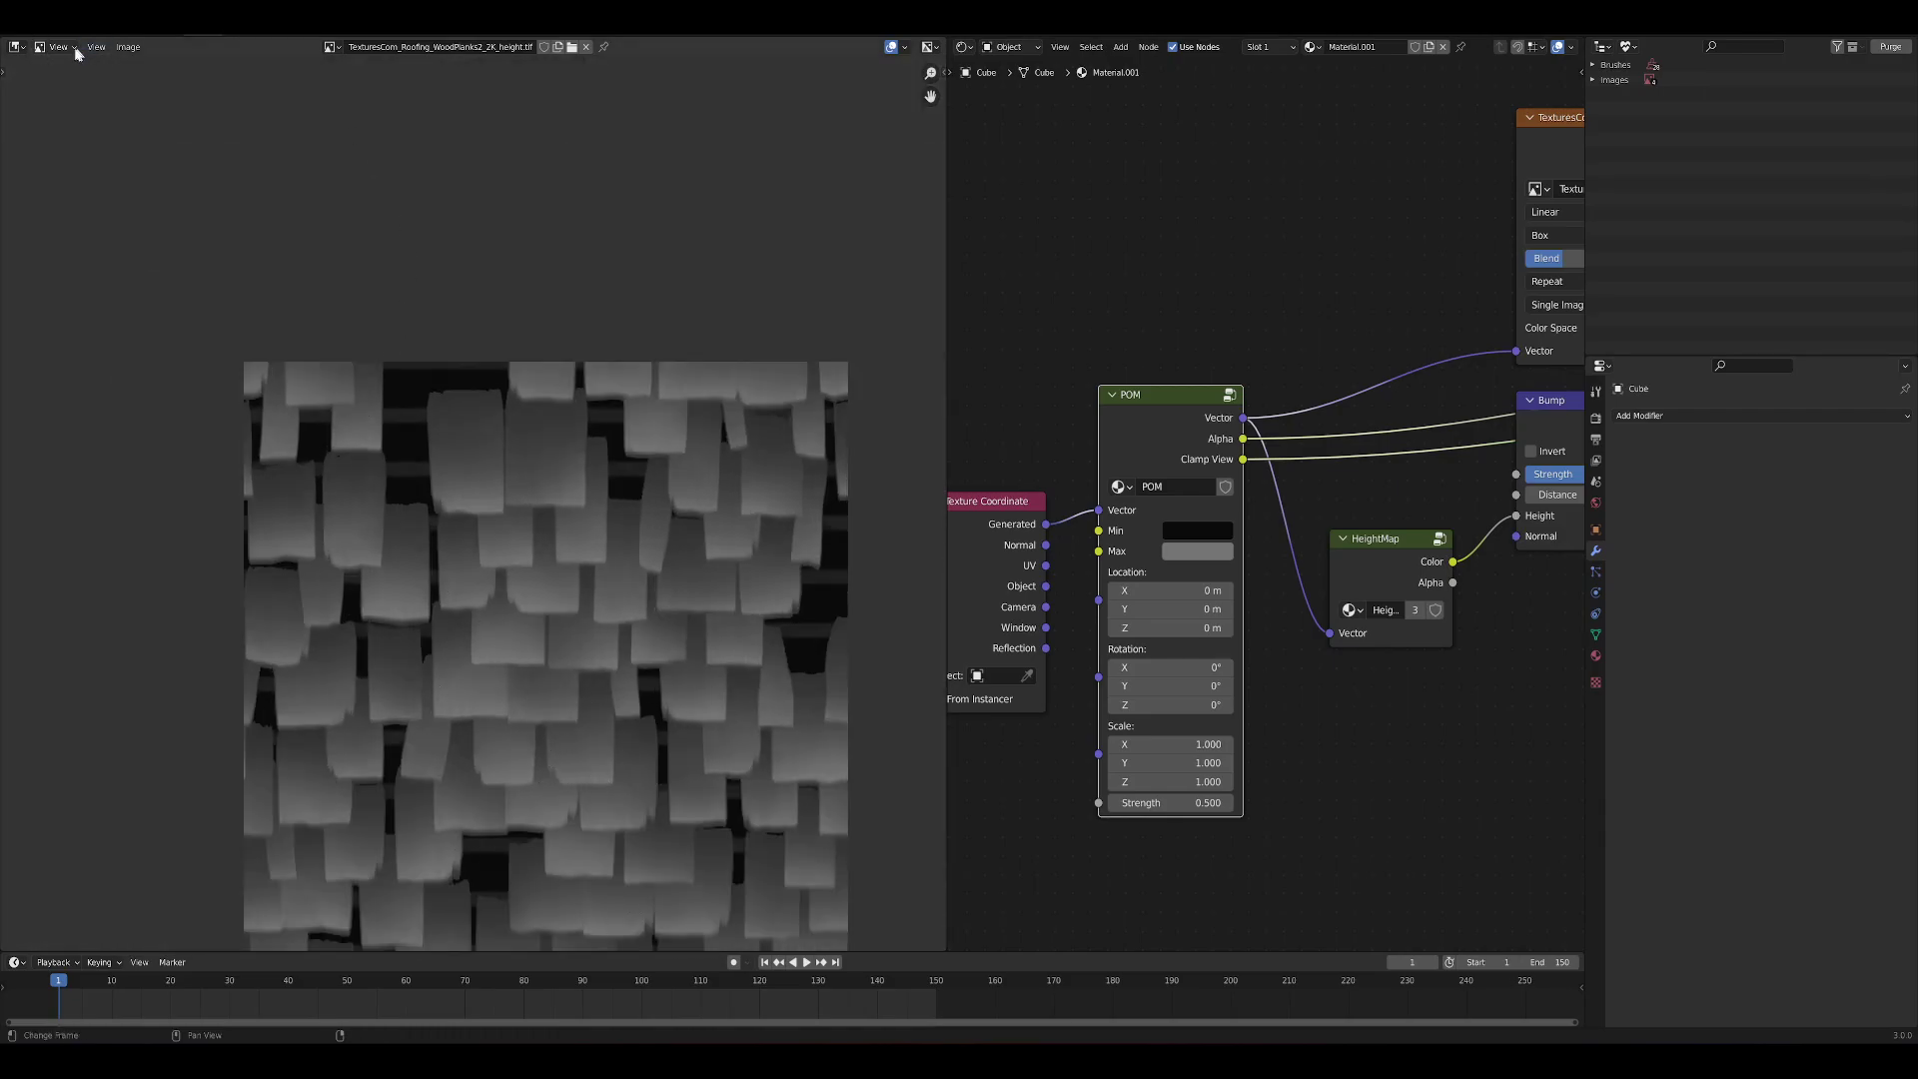
{"action": "left_click", "coordinate": [16, 48]}
{"action": "left_click", "coordinate": [50, 90]}
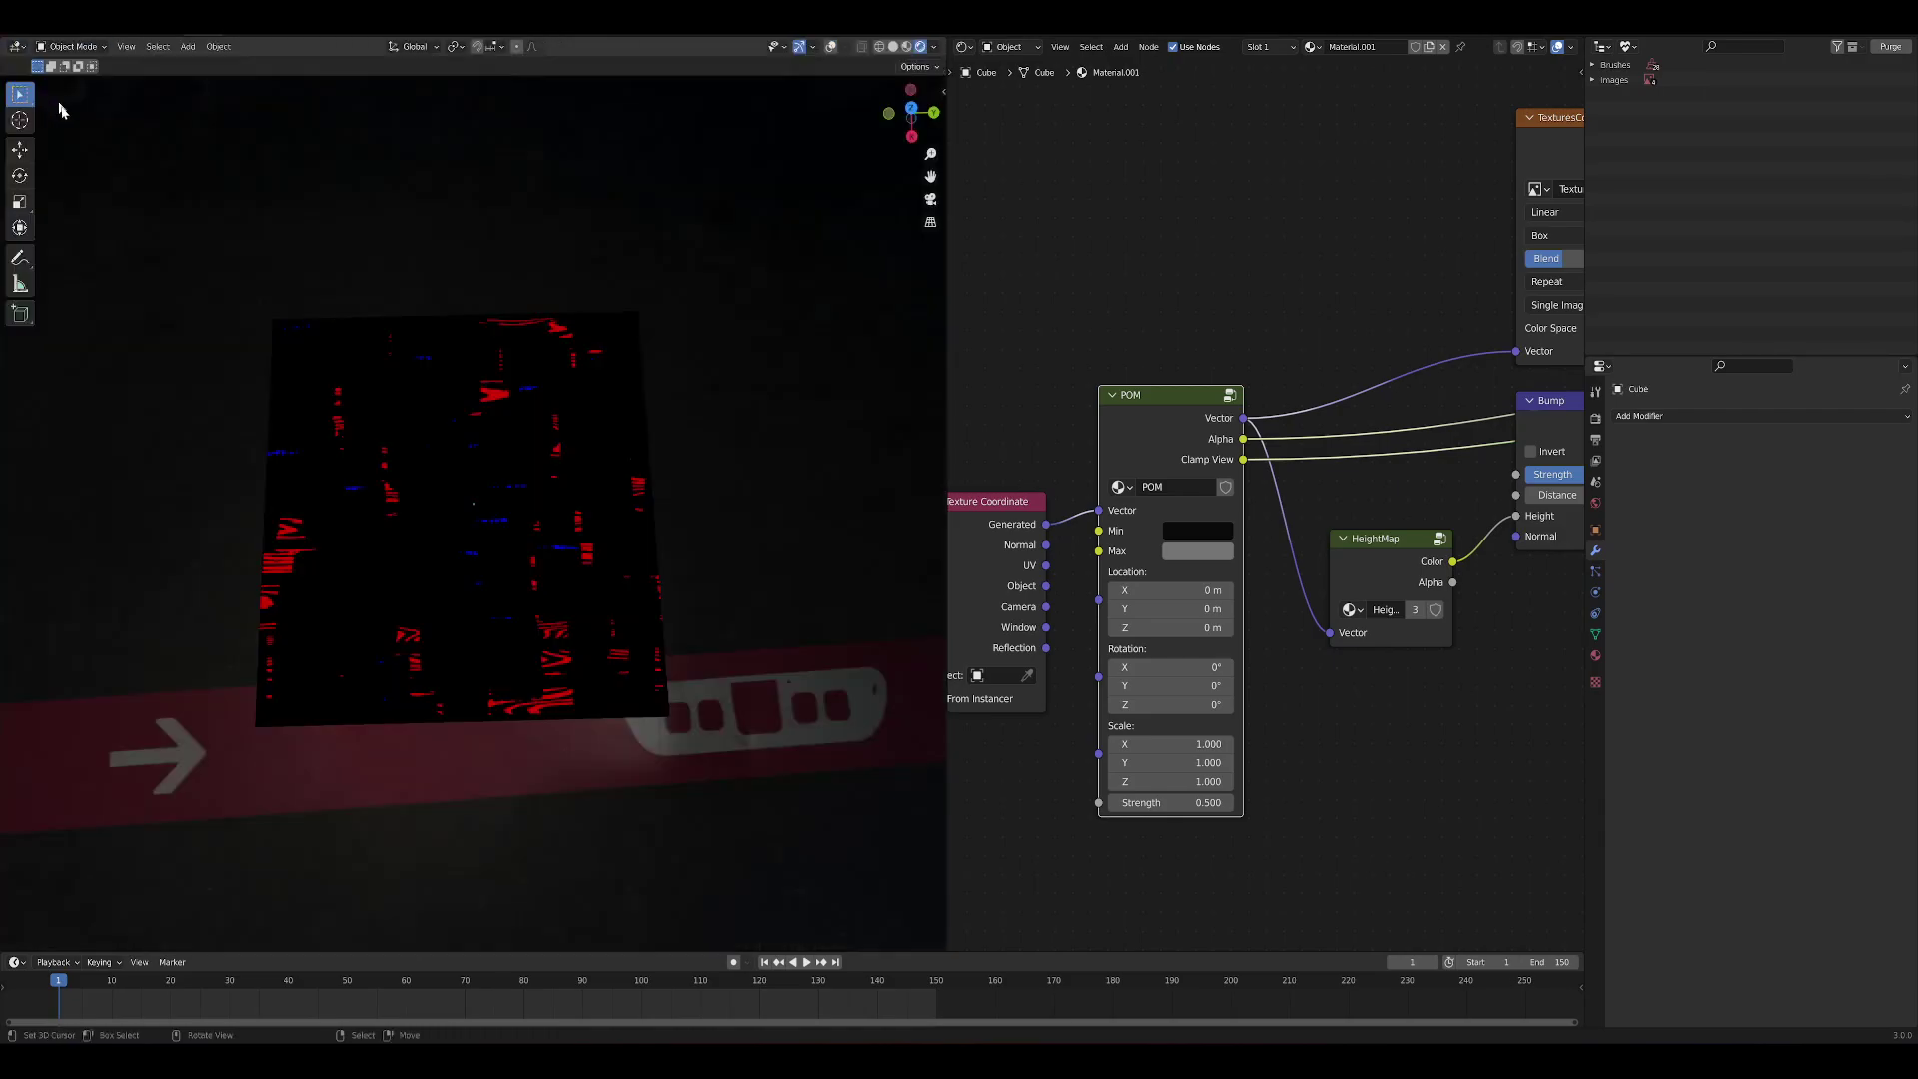
{"action": "middle_click_drag", "start_coordinate": [629, 535], "coordinate": [557, 480]}
{"action": "scroll", "coordinate": [557, 479], "scroll_direction": "up", "scroll_amount": 6}
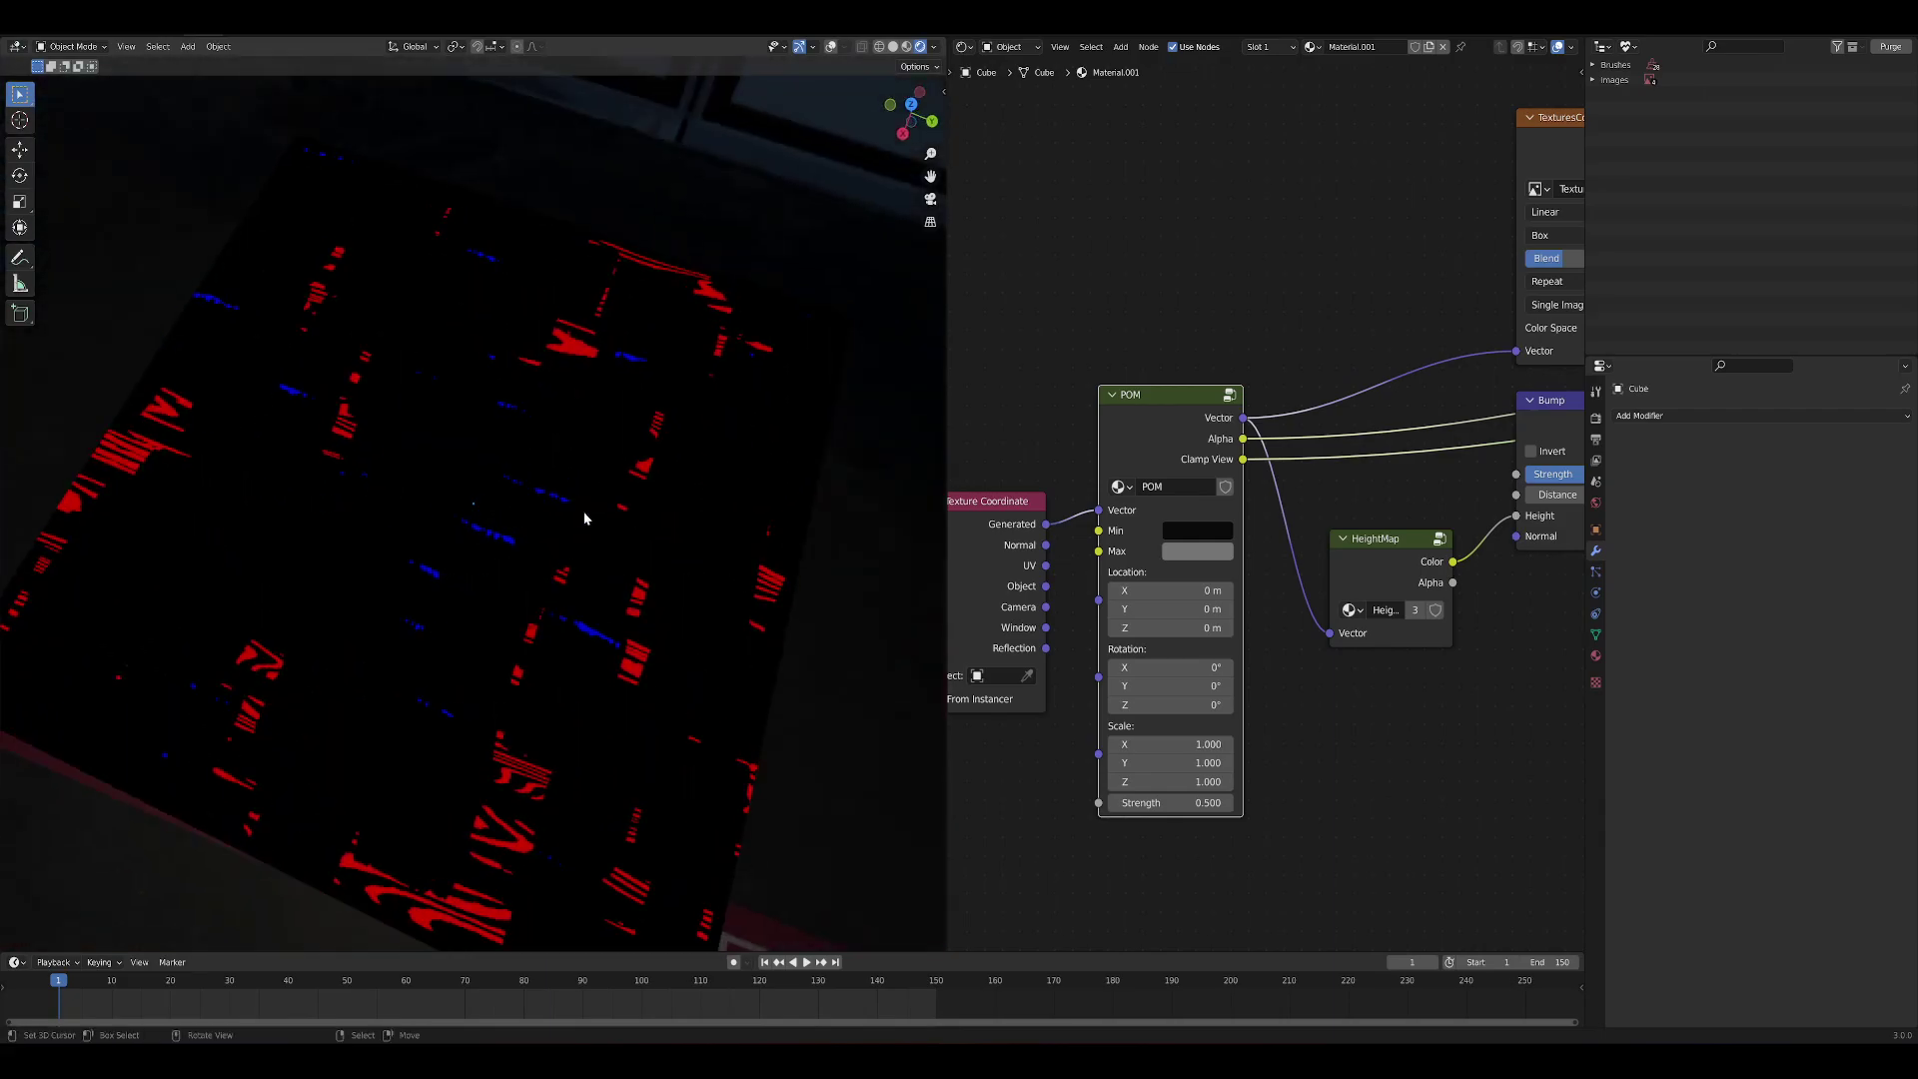
{"action": "scroll", "coordinate": [511, 573], "scroll_direction": "down", "scroll_amount": 6}
{"action": "mouse_move", "coordinate": [387, 534]}
{"action": "middle_mouse_down"}
{"action": "mouse_move", "coordinate": [458, 539]}
{"action": "mouse_move", "coordinate": [403, 540]}
{"action": "mouse_move", "coordinate": [418, 549]}
{"action": "middle_mouse_up"}
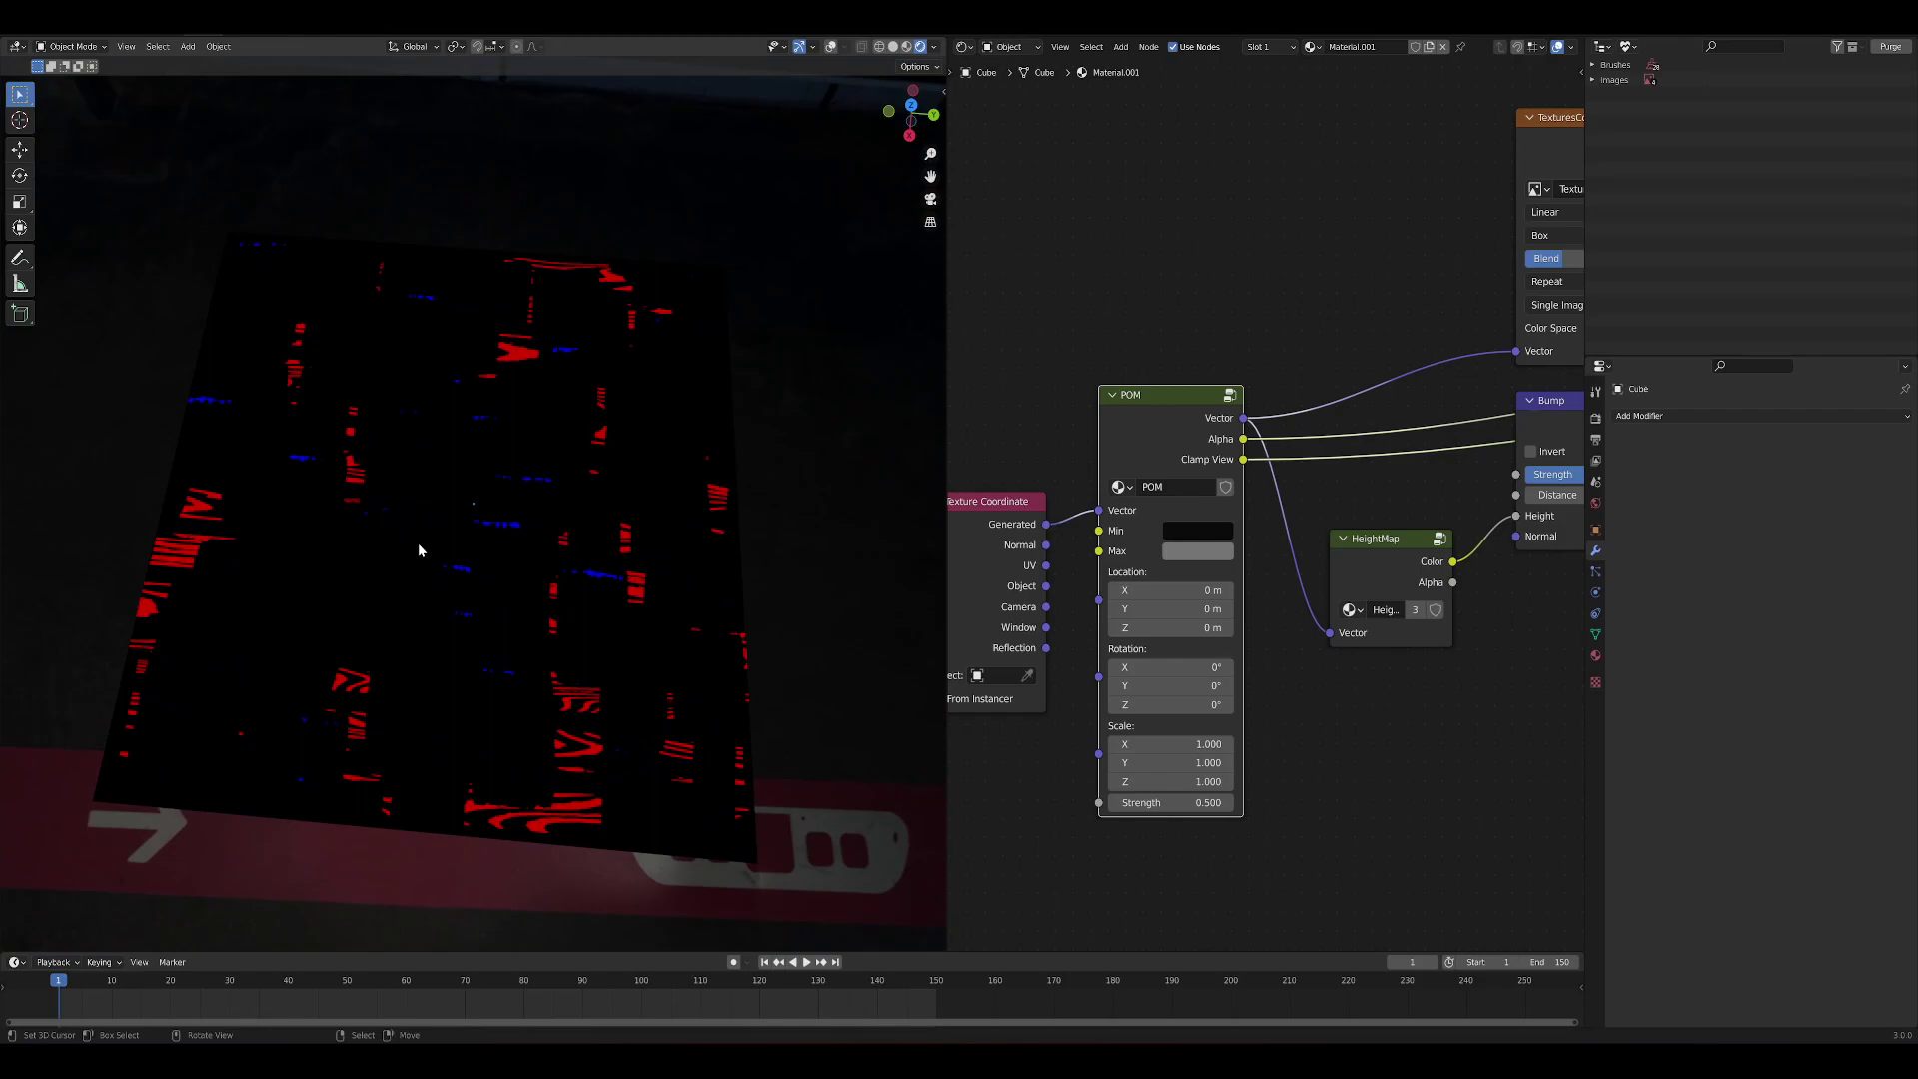
Reconnect the Mix Shader's output to the Surface input of the Material Output
{"action": "scroll", "coordinate": [1158, 520], "scroll_direction": "down", "scroll_amount": 4}
{"action": "middle_click_drag", "start_coordinate": [1503, 557], "coordinate": [1203, 596]}
{"action": "middle_click_drag", "start_coordinate": [1401, 513], "coordinate": [1248, 557]}
{"action": "scroll", "coordinate": [1248, 556], "scroll_direction": "up", "scroll_amount": 3}
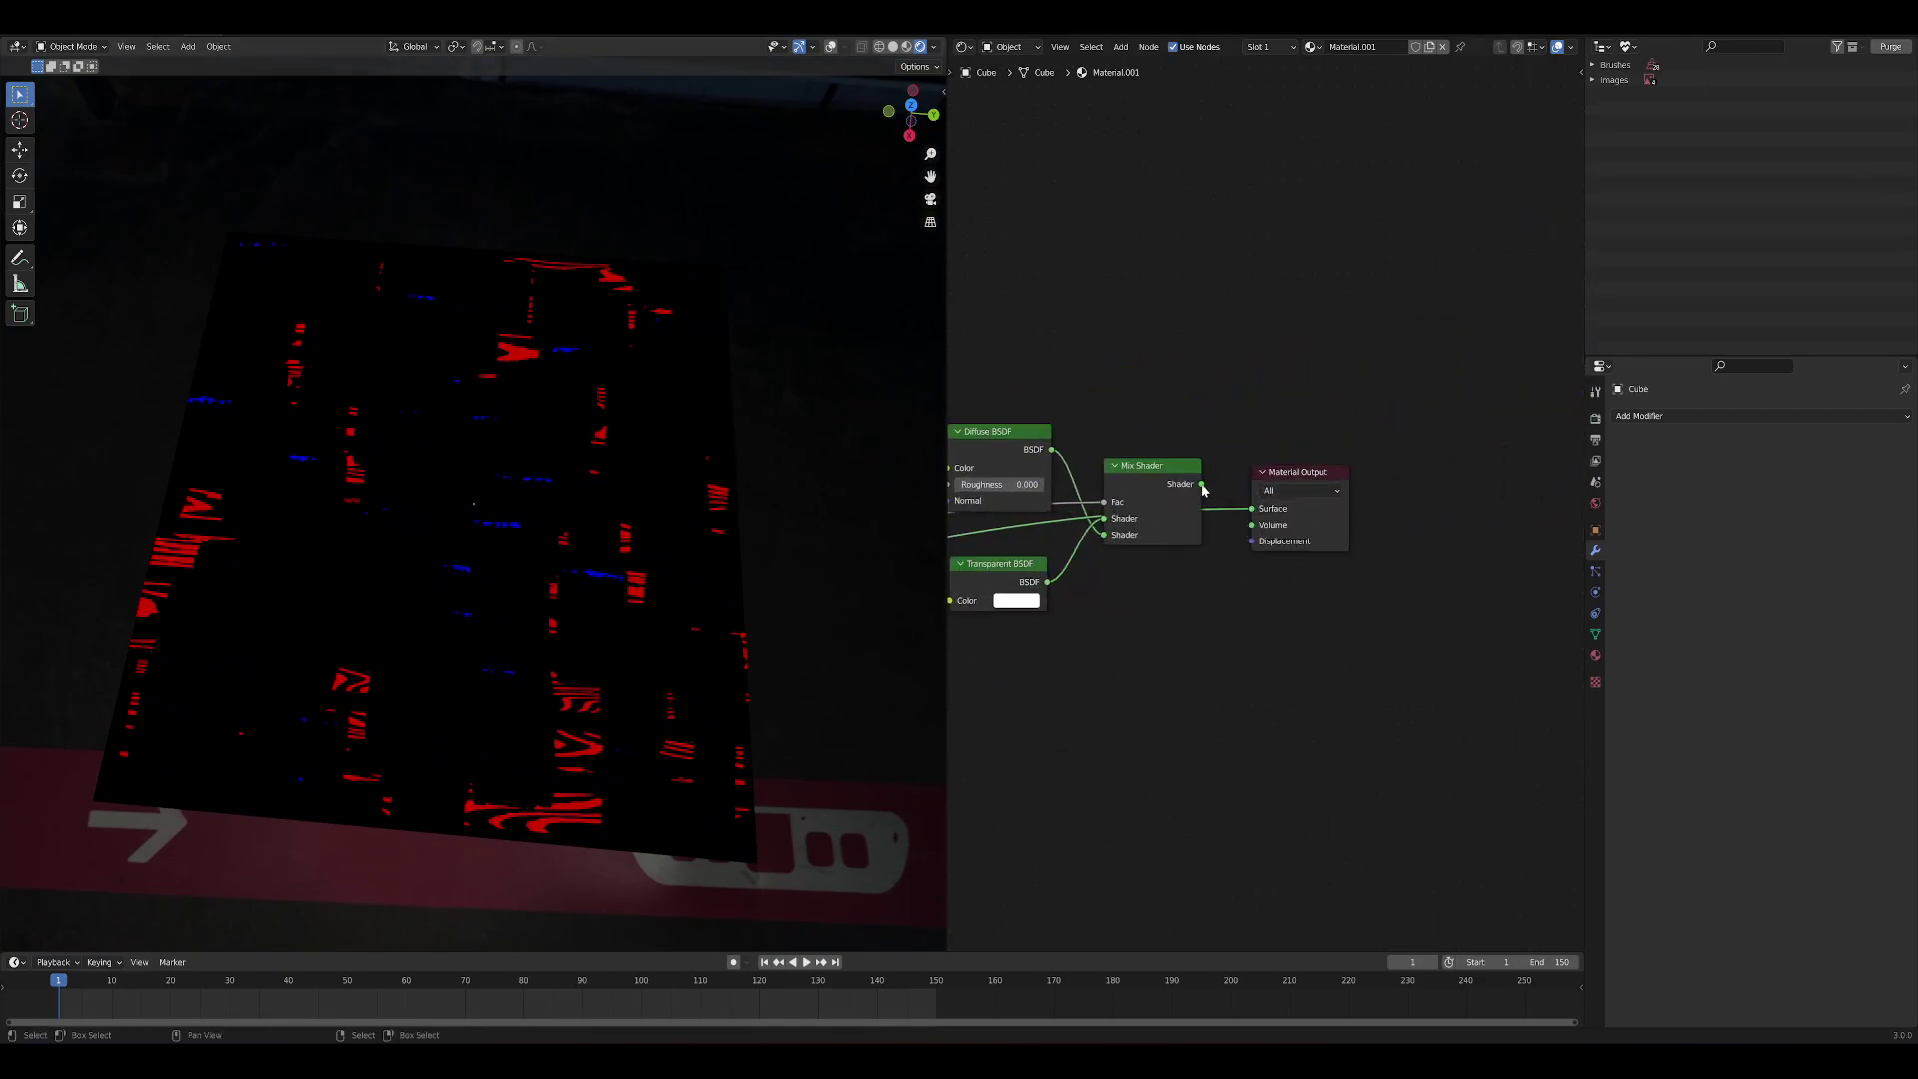
{"action": "left_click_drag", "start_coordinate": [1201, 483], "coordinate": [1252, 509]}
Examine the shingle displacement on the cube and the POM node's settings with the sampled Min and Max colours
{"action": "middle_click_drag", "start_coordinate": [520, 559], "coordinate": [693, 527]}
{"action": "scroll", "coordinate": [1212, 655], "scroll_direction": "down", "scroll_amount": 2}
{"action": "middle_click_drag", "start_coordinate": [1211, 656], "coordinate": [1447, 616]}
{"action": "scroll", "coordinate": [1448, 616], "scroll_direction": "up", "scroll_amount": 7}
{"action": "middle_click_drag", "start_coordinate": [556, 493], "coordinate": [639, 540]}
{"action": "scroll", "coordinate": [575, 488], "scroll_direction": "up", "scroll_amount": 3}
{"action": "scroll", "coordinate": [1319, 784], "scroll_direction": "down", "scroll_amount": 1}
{"action": "middle_click_drag", "start_coordinate": [1313, 781], "coordinate": [1281, 642]}
{"action": "mouse_move", "coordinate": [1114, 1059]}
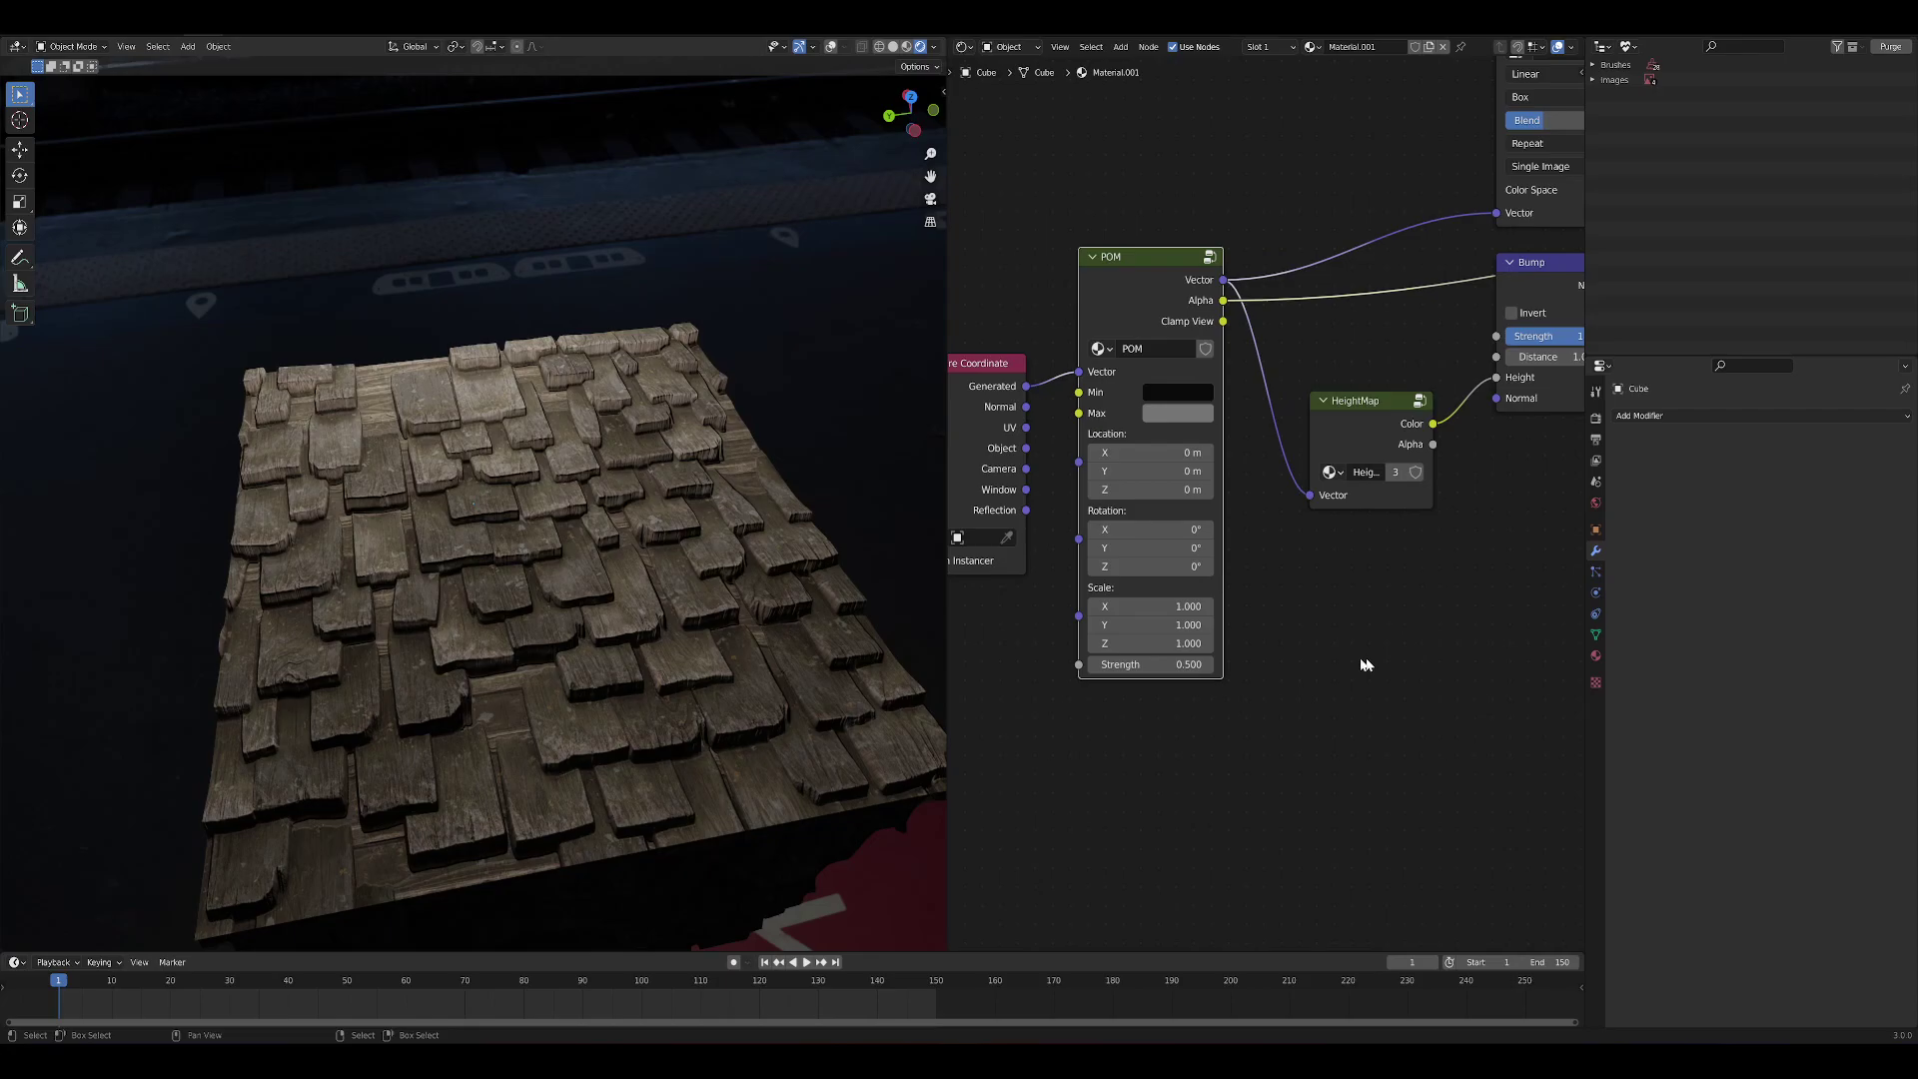
Set the POM node's Strength to 0 for comparison and raise it to 0.780
{"action": "middle_click_drag", "start_coordinate": [471, 539], "coordinate": [547, 643]}
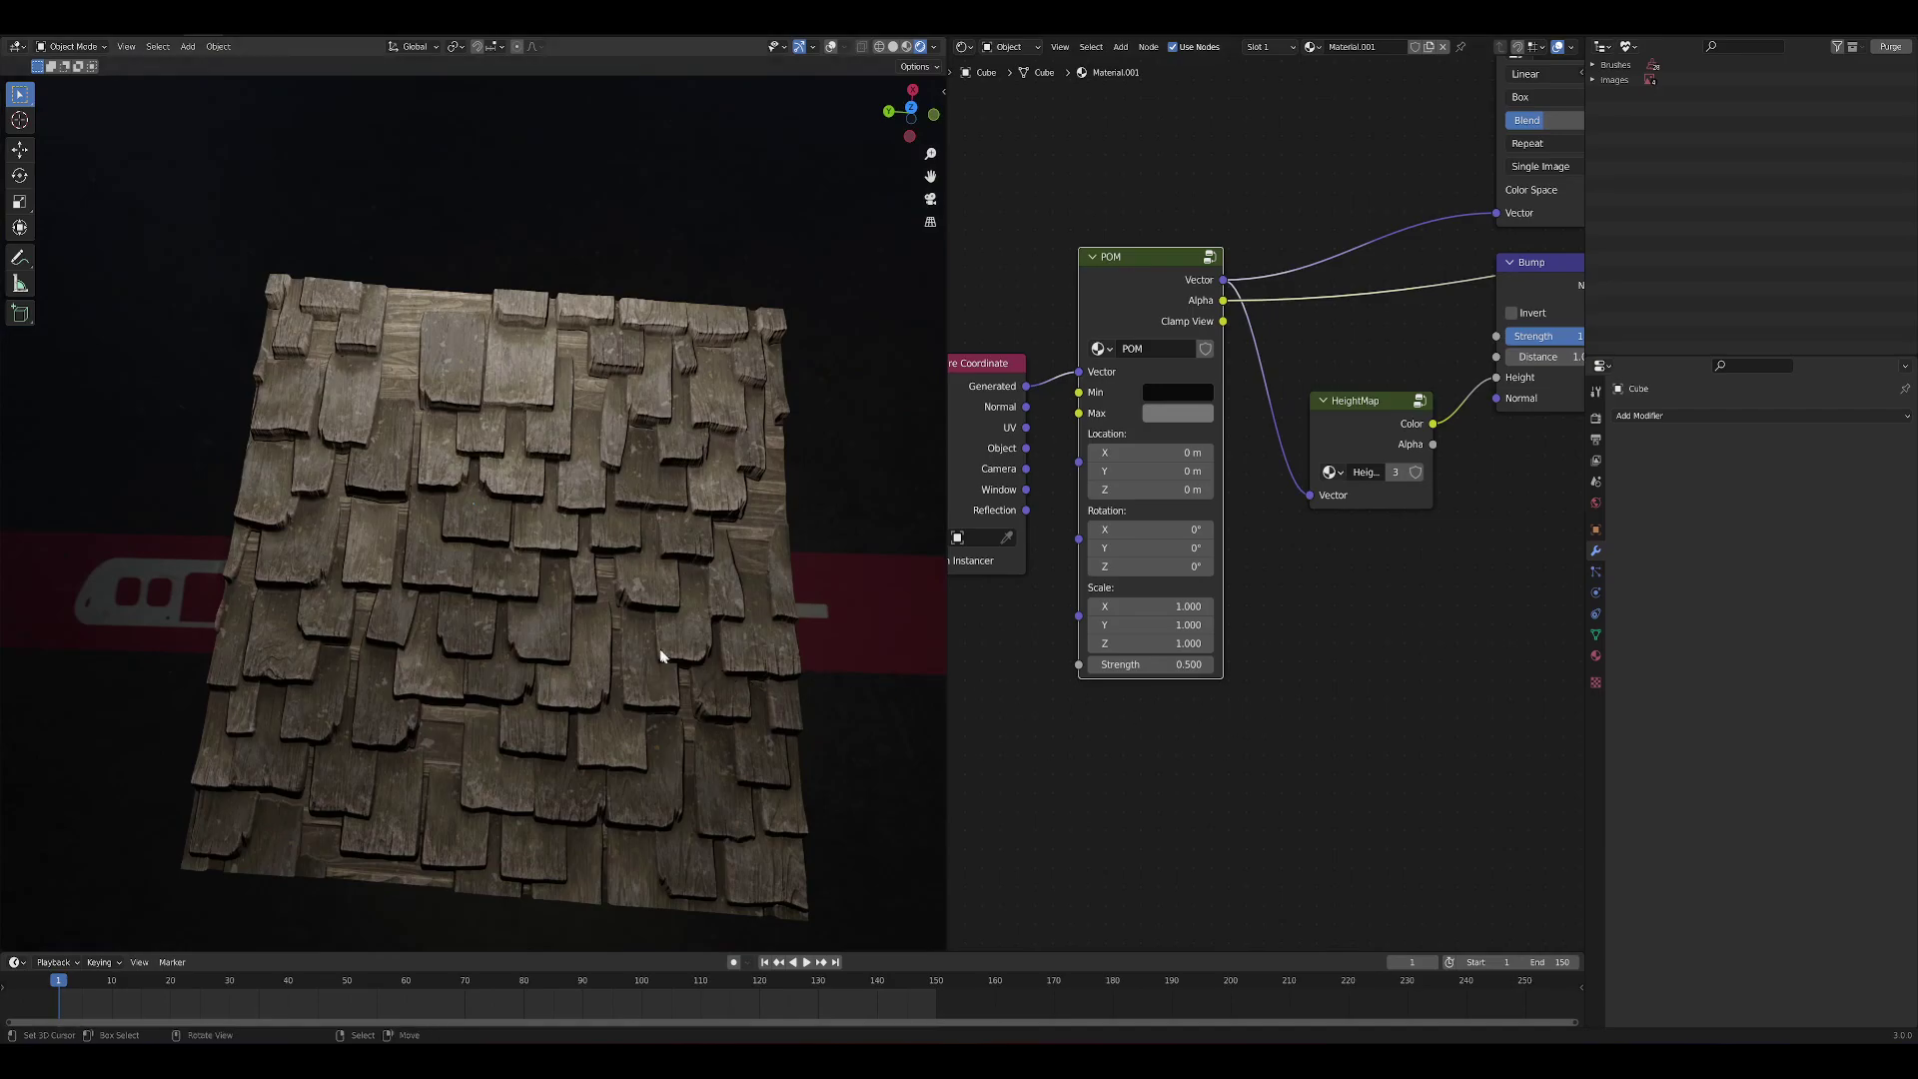
{"action": "middle_click_drag", "start_coordinate": [658, 648], "coordinate": [693, 549]}
{"action": "scroll", "coordinate": [423, 607], "scroll_direction": "up", "scroll_amount": 3}
{"action": "mouse_move", "coordinate": [423, 608]}
{"action": "middle_mouse_down"}
{"action": "mouse_move", "coordinate": [546, 644]}
{"action": "mouse_move", "coordinate": [625, 587]}
{"action": "mouse_move", "coordinate": [429, 599]}
{"action": "mouse_move", "coordinate": [449, 599]}
{"action": "middle_mouse_up"}
{"action": "left_click", "coordinate": [1148, 655]}
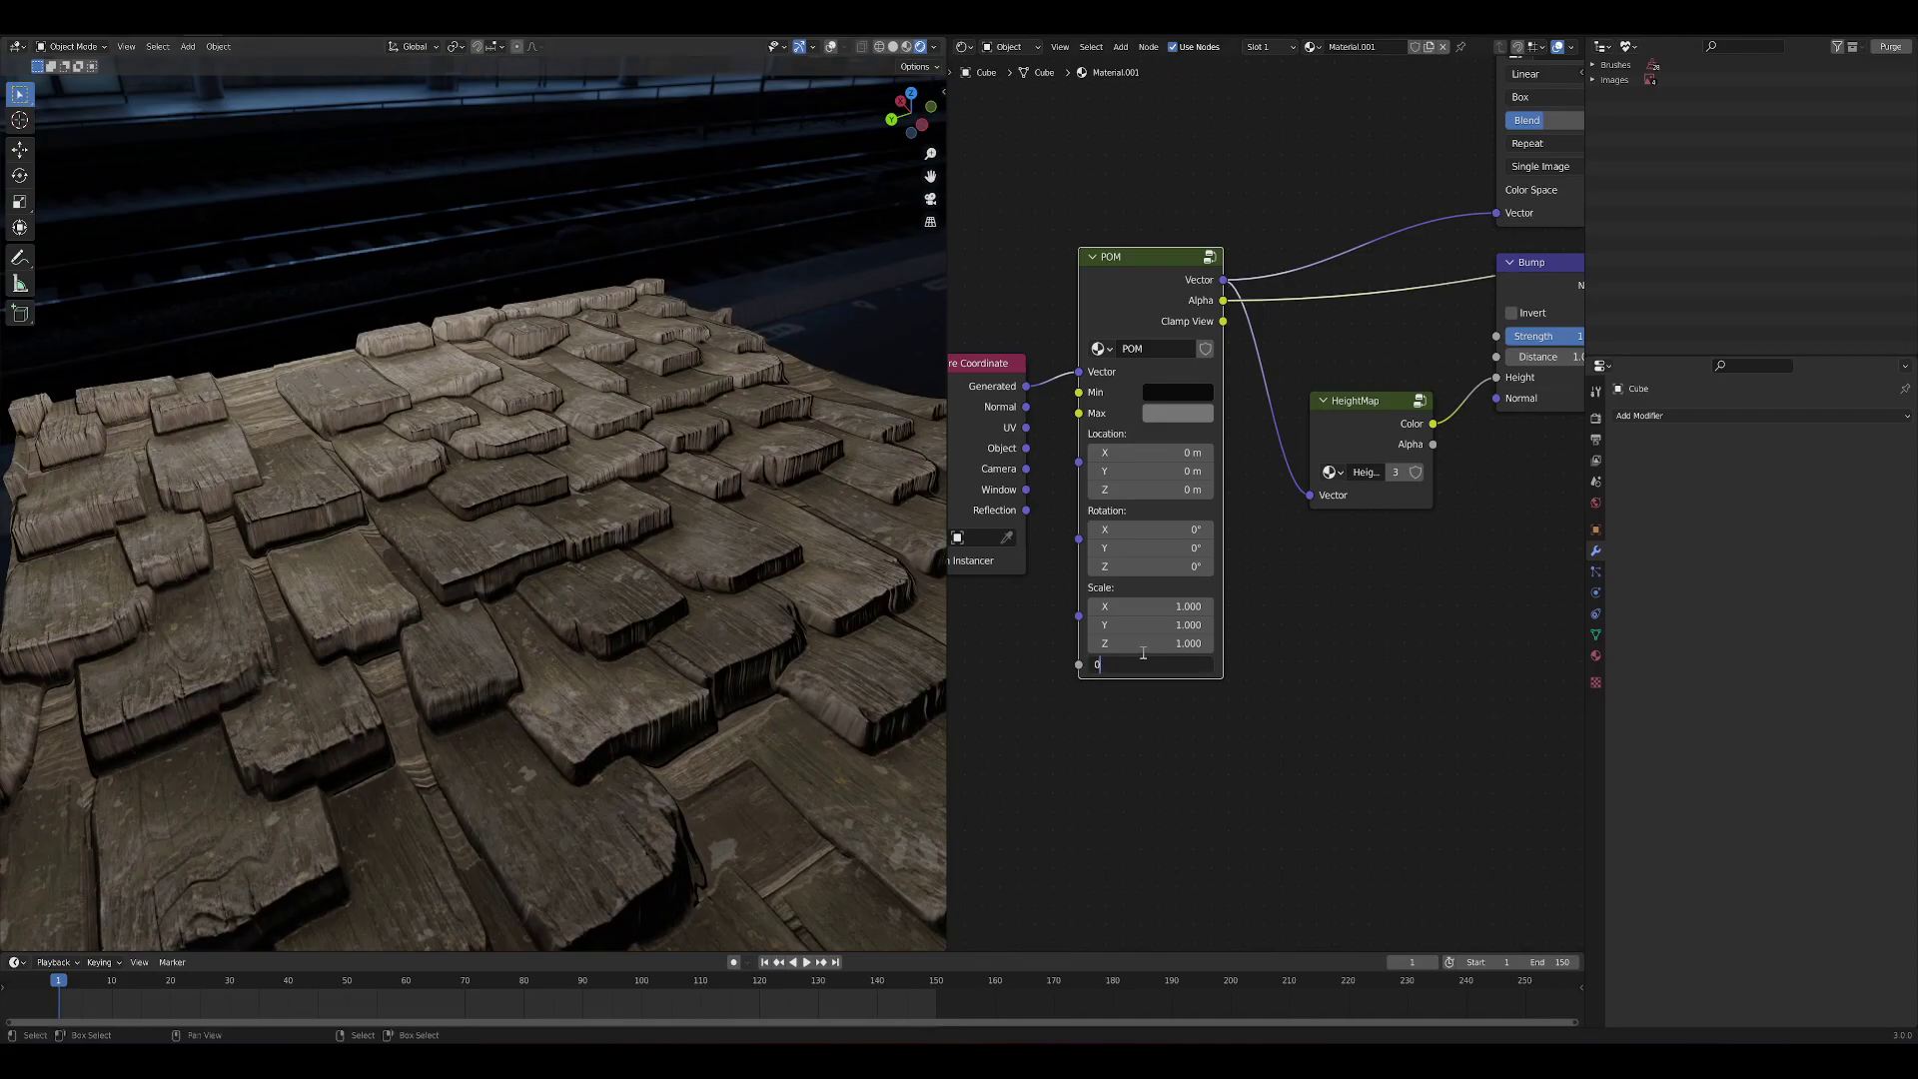
{"action": "key", "text": "Return"}
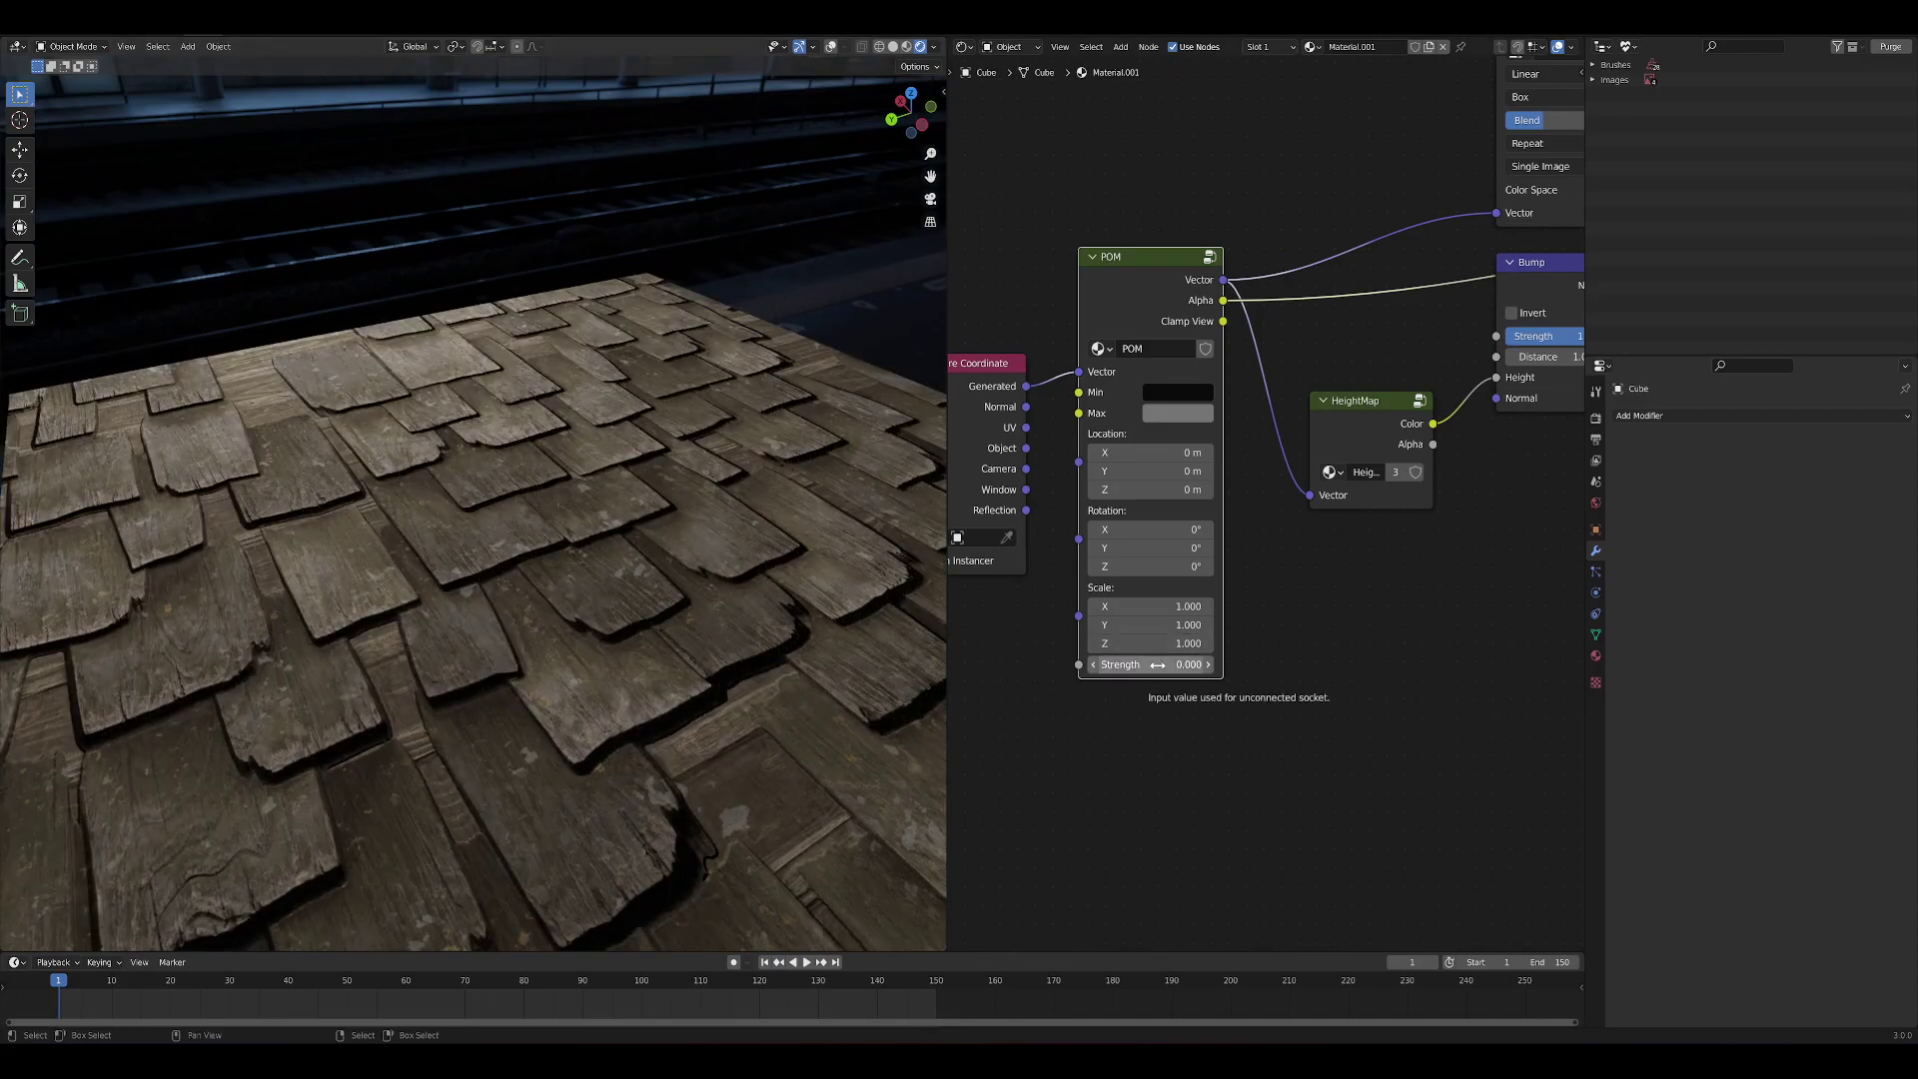
{"action": "left_click_drag", "start_coordinate": [1157, 664], "coordinate": [1259, 665]}
{"action": "scroll", "coordinate": [711, 612], "scroll_direction": "down", "scroll_amount": 8}
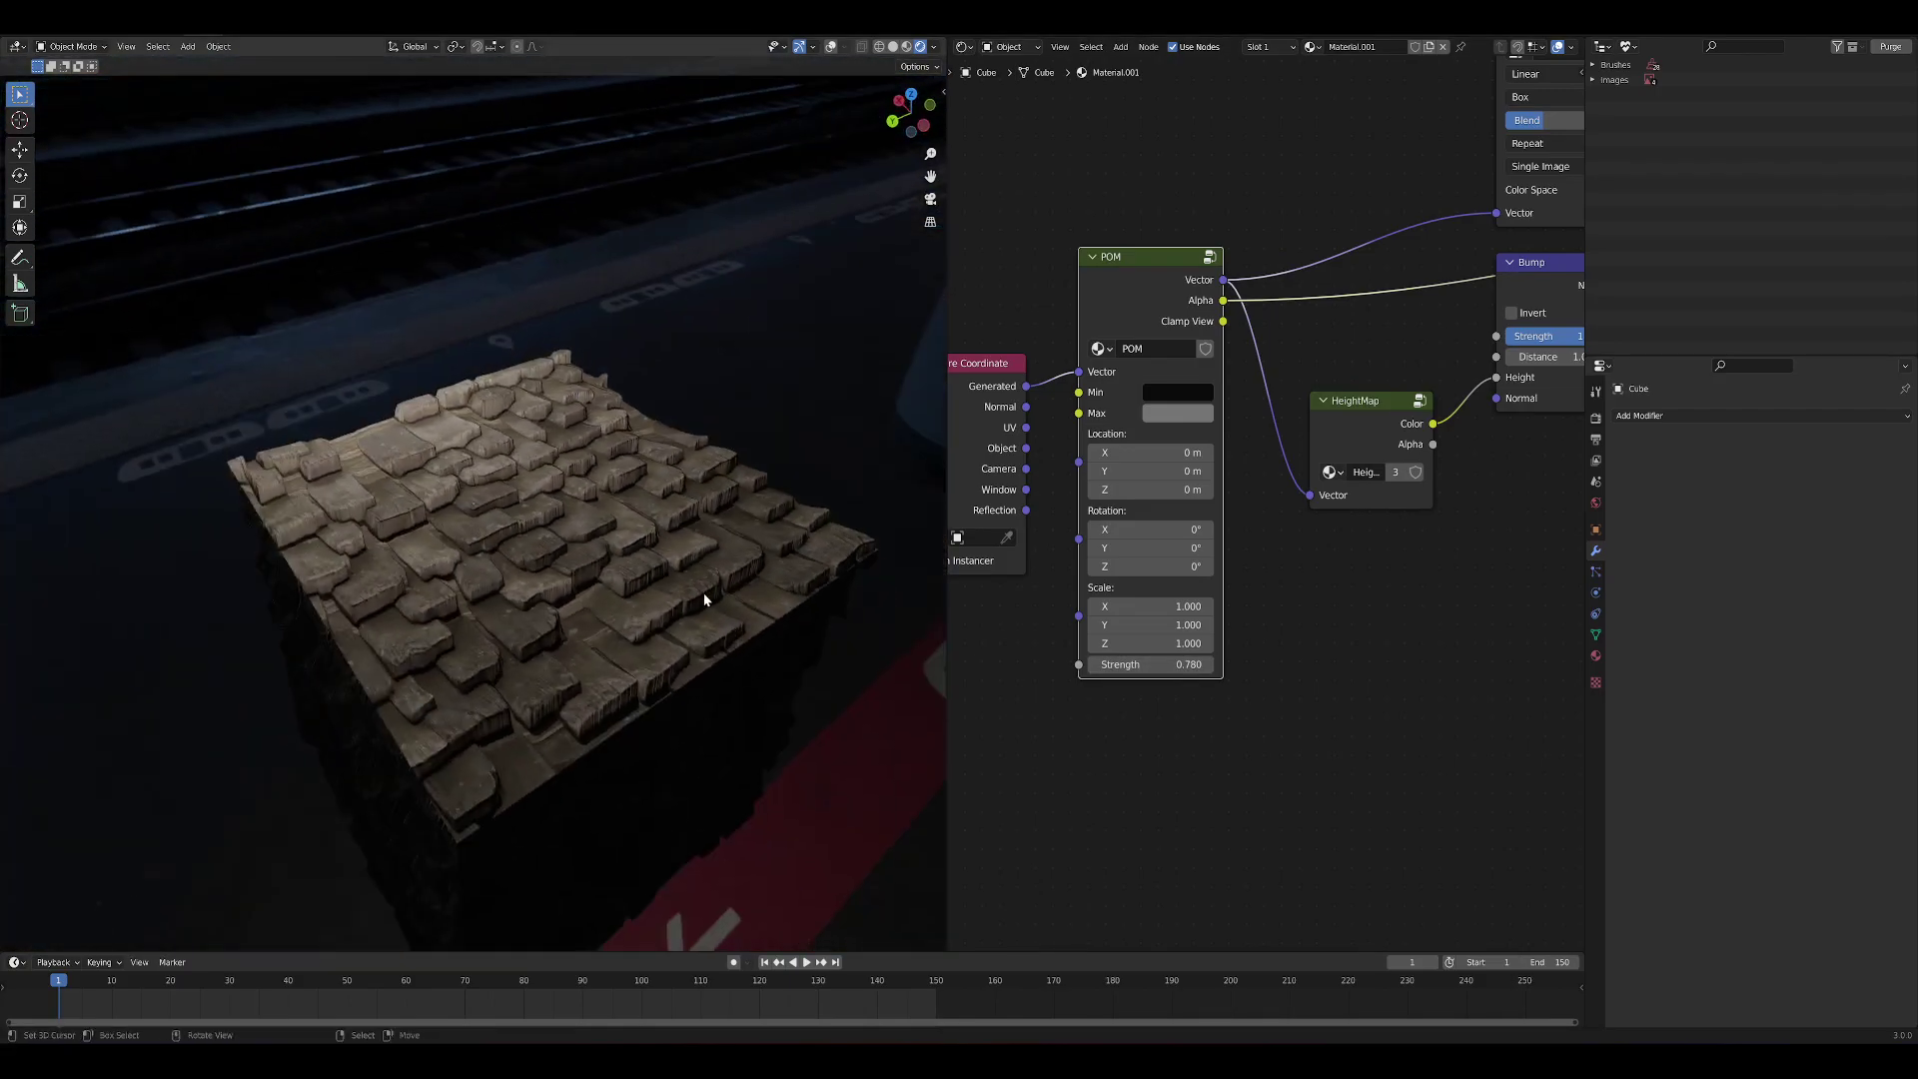
Delete the shingle image texture, Bump and shader nodes, keeping the Texture Coordinate, POM, HeightMap and Material Output nodes
{"action": "scroll", "coordinate": [941, 430], "scroll_direction": "down", "scroll_amount": 1}
{"action": "scroll", "coordinate": [989, 645], "scroll_direction": "down", "scroll_amount": 8}
{"action": "middle_click_drag", "start_coordinate": [1296, 492], "coordinate": [1326, 551]}
{"action": "middle_click_drag", "start_coordinate": [711, 526], "coordinate": [655, 529]}
{"action": "scroll", "coordinate": [1131, 544], "scroll_direction": "down", "scroll_amount": 3}
{"action": "scroll", "coordinate": [1132, 544], "scroll_direction": "up", "scroll_amount": 1}
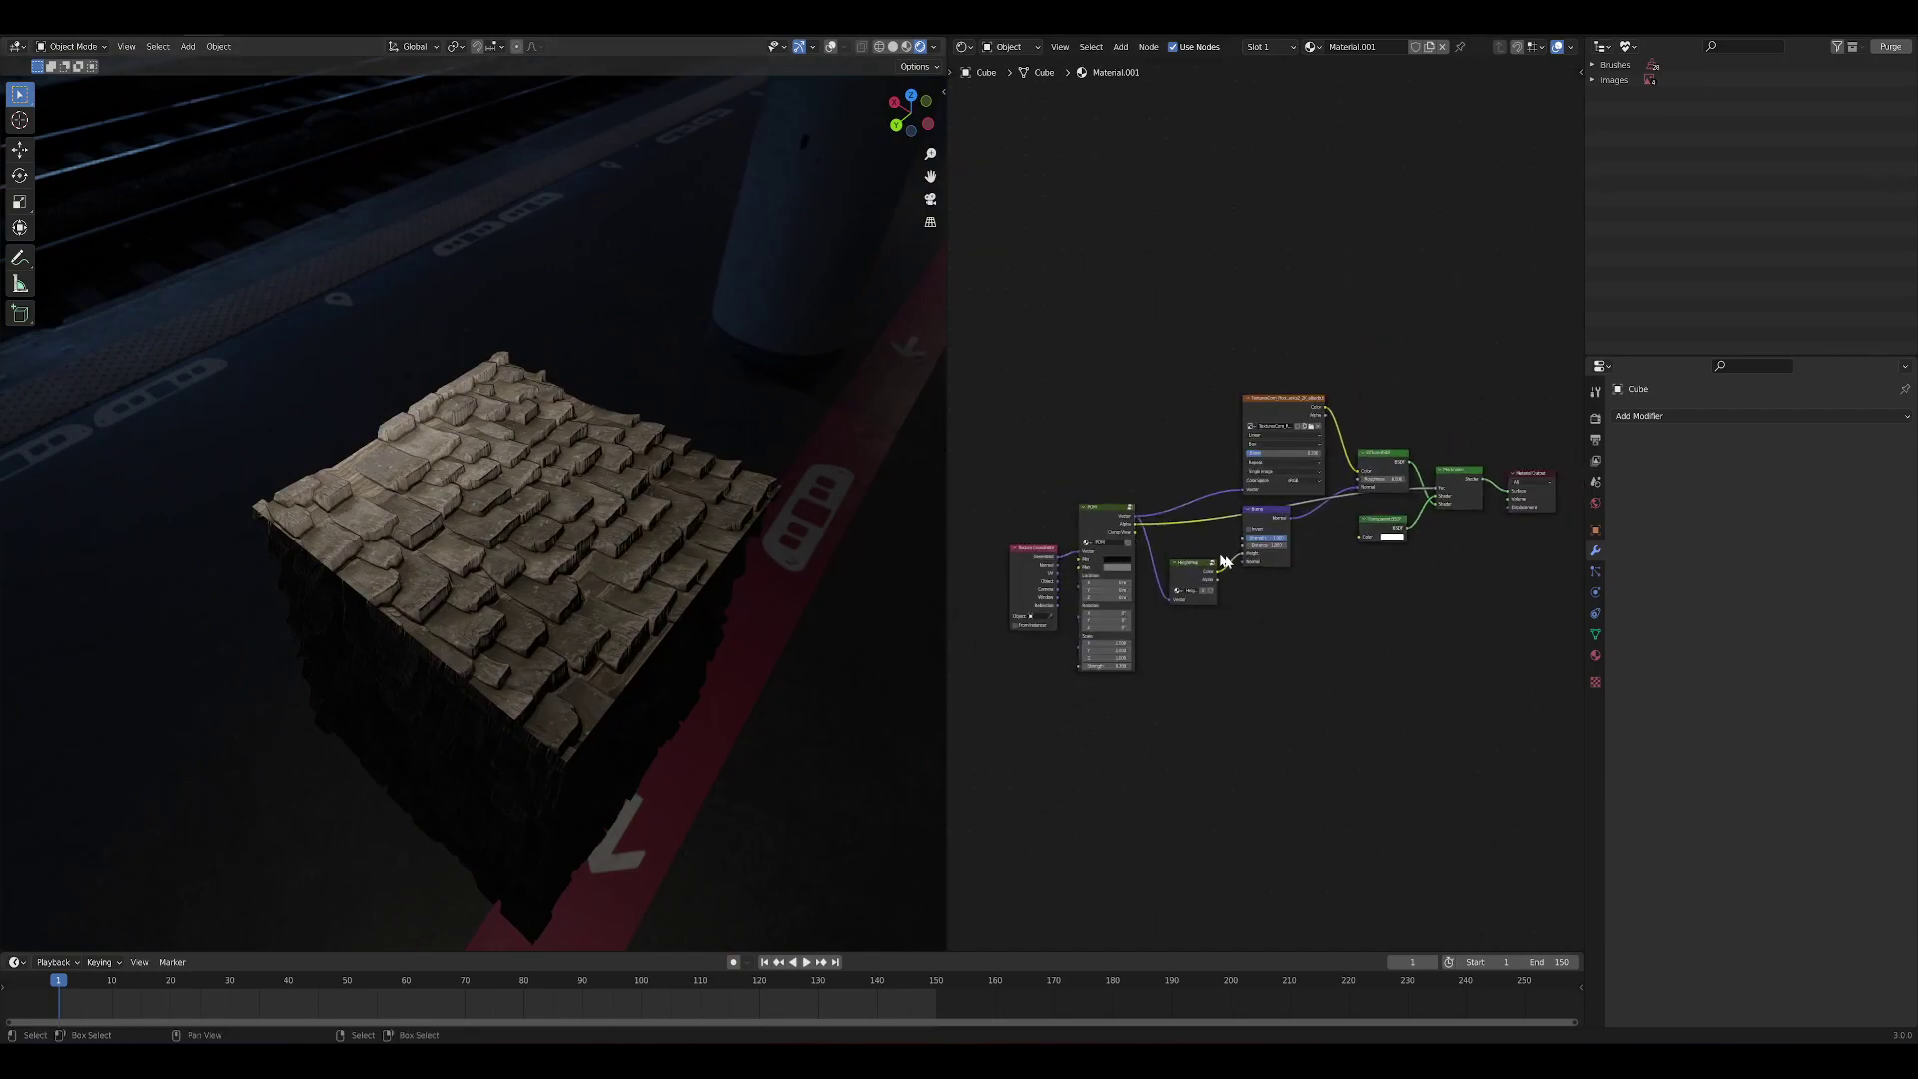
{"action": "key", "text": "c"}
{"action": "scroll", "coordinate": [1289, 554], "scroll_direction": "down", "scroll_amount": 10}
{"action": "left_click_drag", "start_coordinate": [1327, 510], "coordinate": [1362, 481]}
{"action": "right_click", "coordinate": [1363, 482]}
{"action": "key", "text": "ctrl+x"}
Reposition the HeightMap group and the Material Output closer to the POM node
{"action": "left_click_drag", "start_coordinate": [1190, 573], "coordinate": [1227, 577]}
{"action": "middle_click_drag", "start_coordinate": [1120, 748], "coordinate": [1224, 687]}
{"action": "scroll", "coordinate": [1207, 659], "scroll_direction": "up", "scroll_amount": 6}
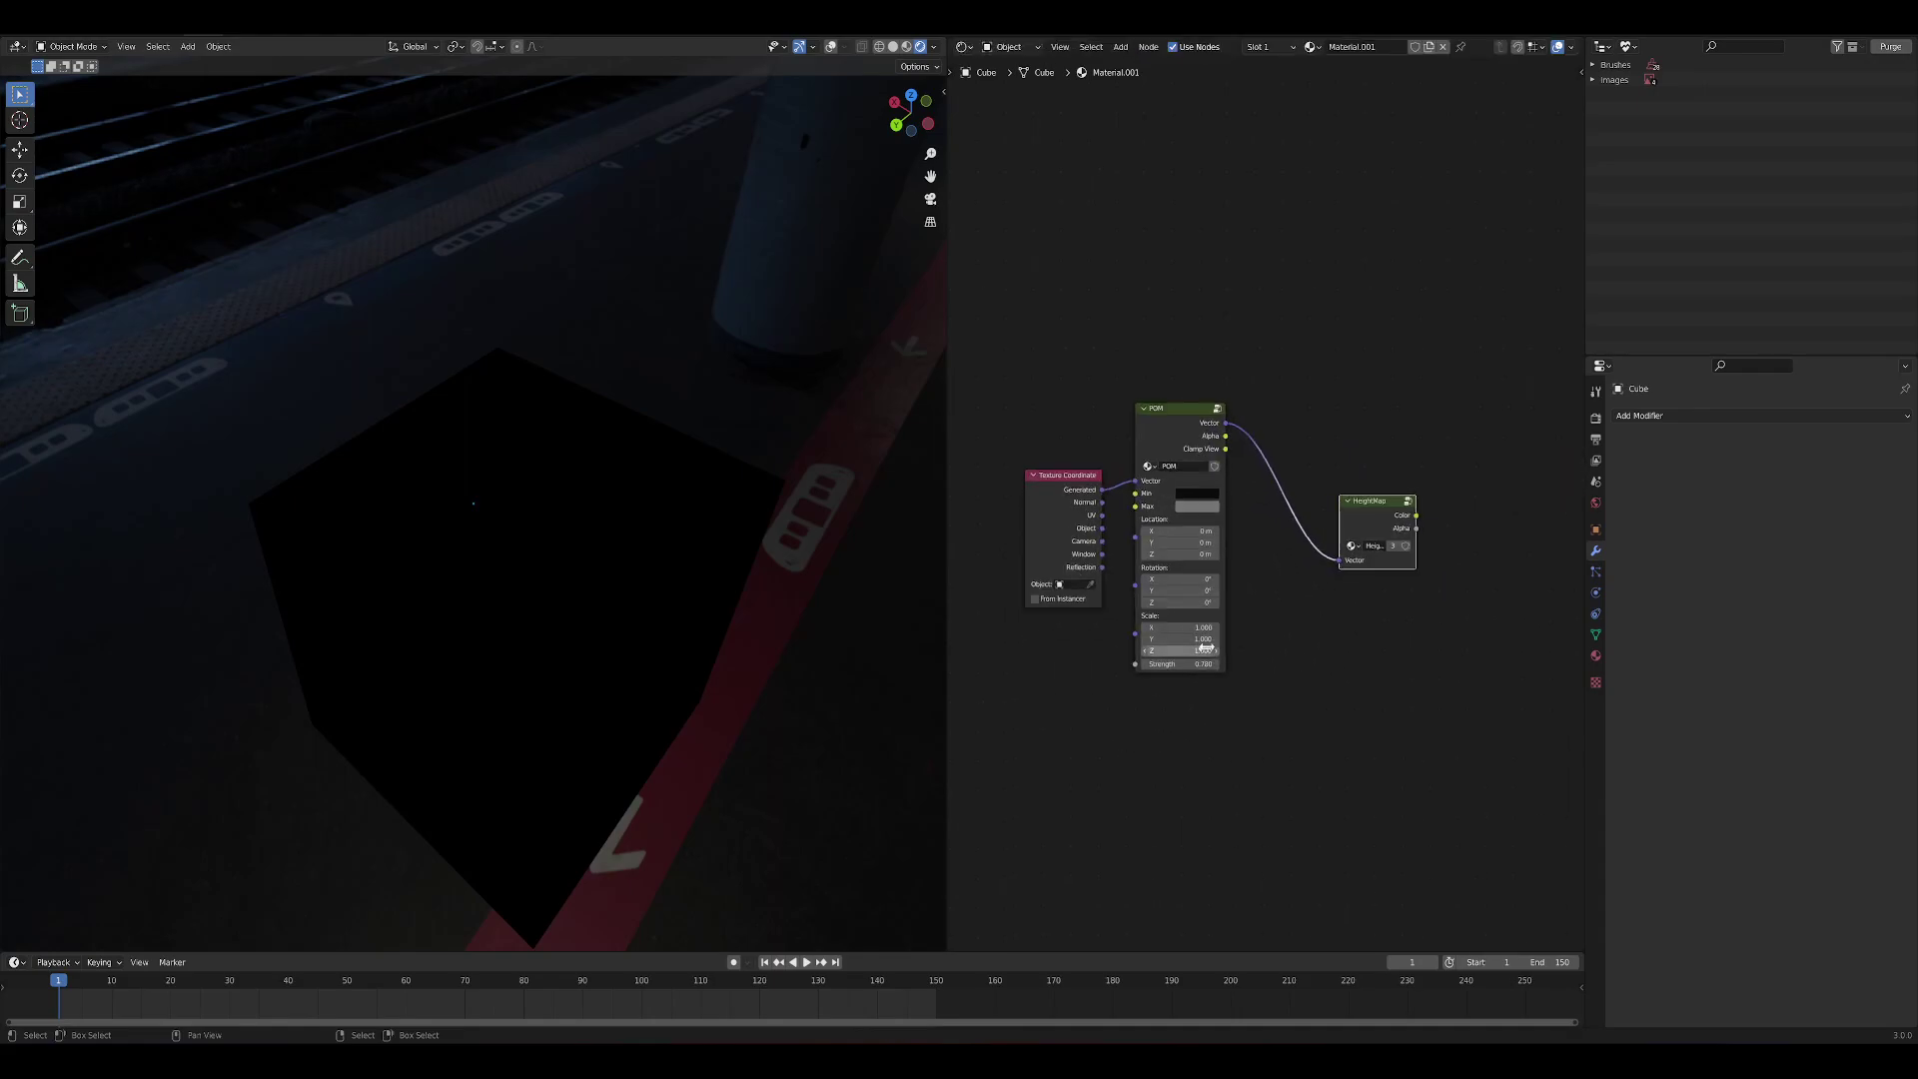
{"action": "key", "text": "Home"}
{"action": "left_click_drag", "start_coordinate": [1490, 448], "coordinate": [1304, 438]}
{"action": "scroll", "coordinate": [1022, 431], "scroll_direction": "up", "scroll_amount": 1}
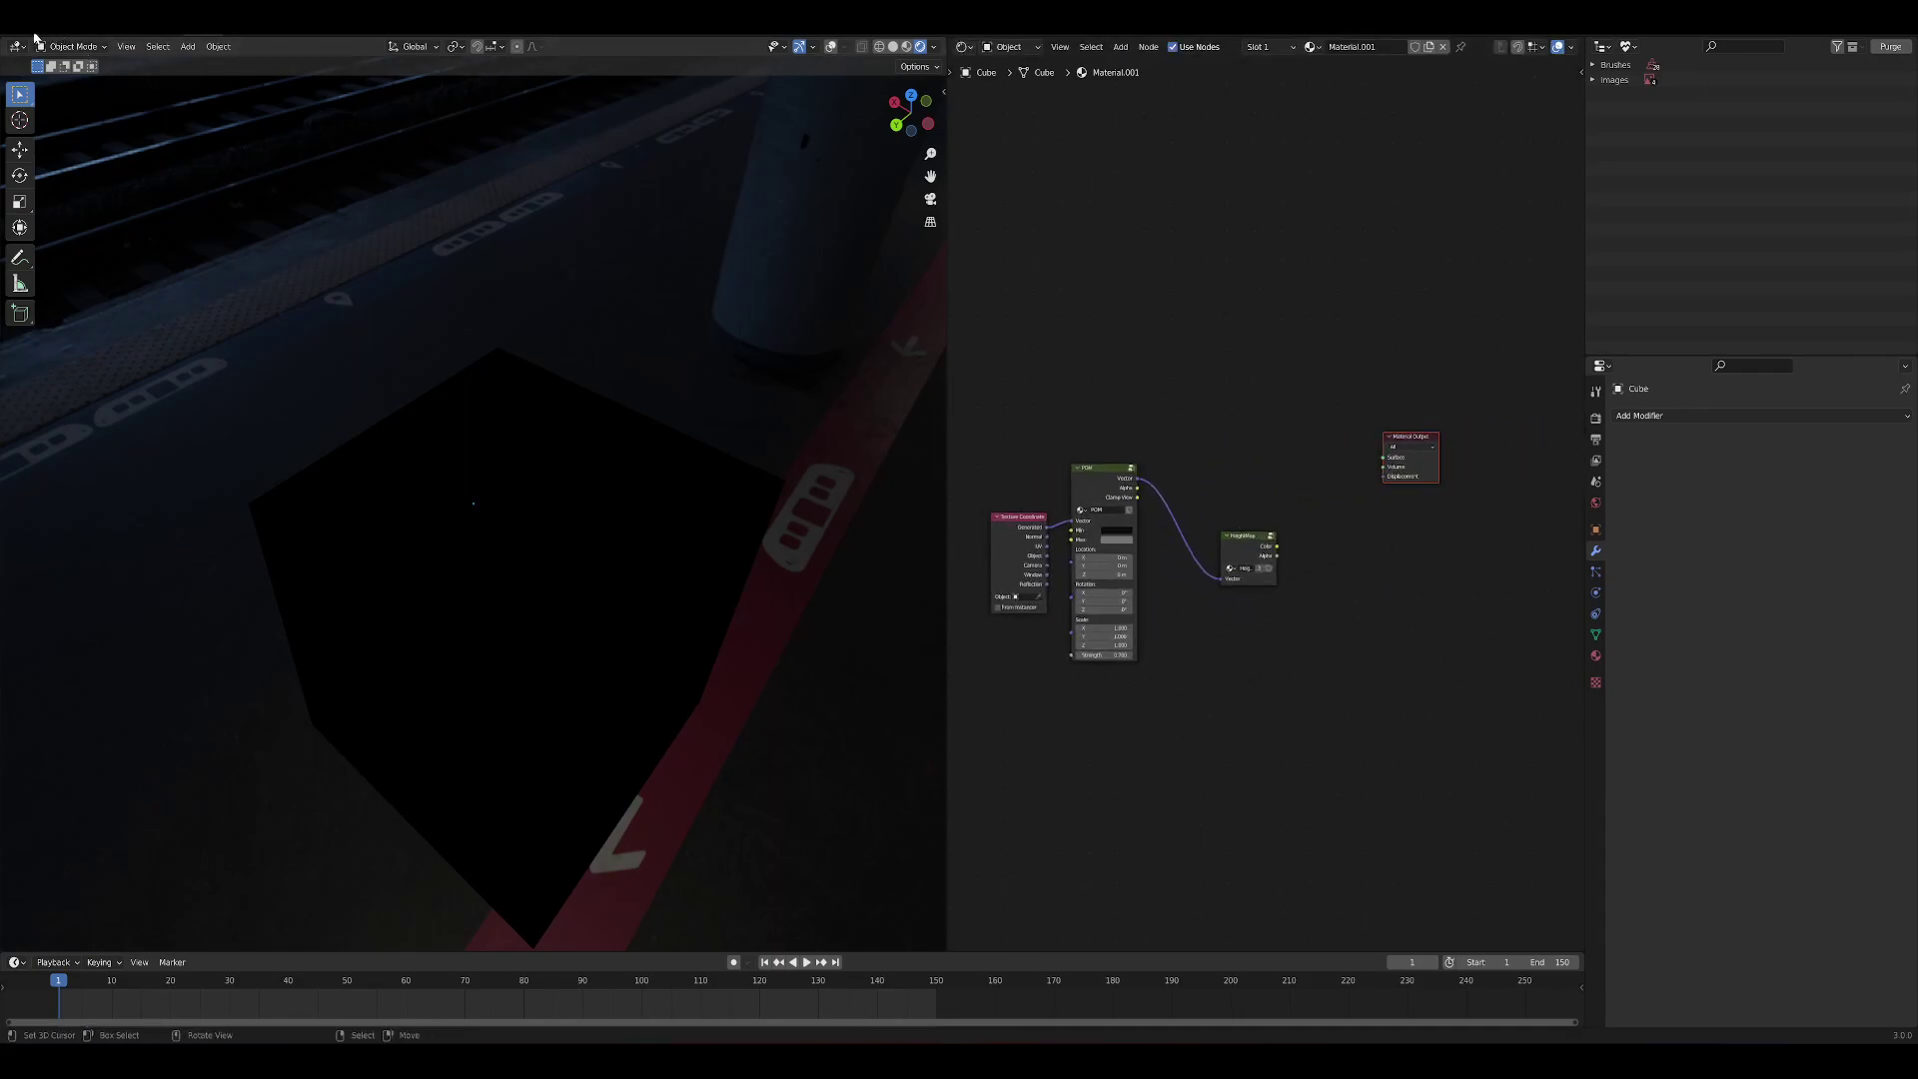
Browse the NodeTree contents of POM_1-5-2.blend for appending, and leave without importing anything
{"action": "left_click", "coordinate": [35, 40]}
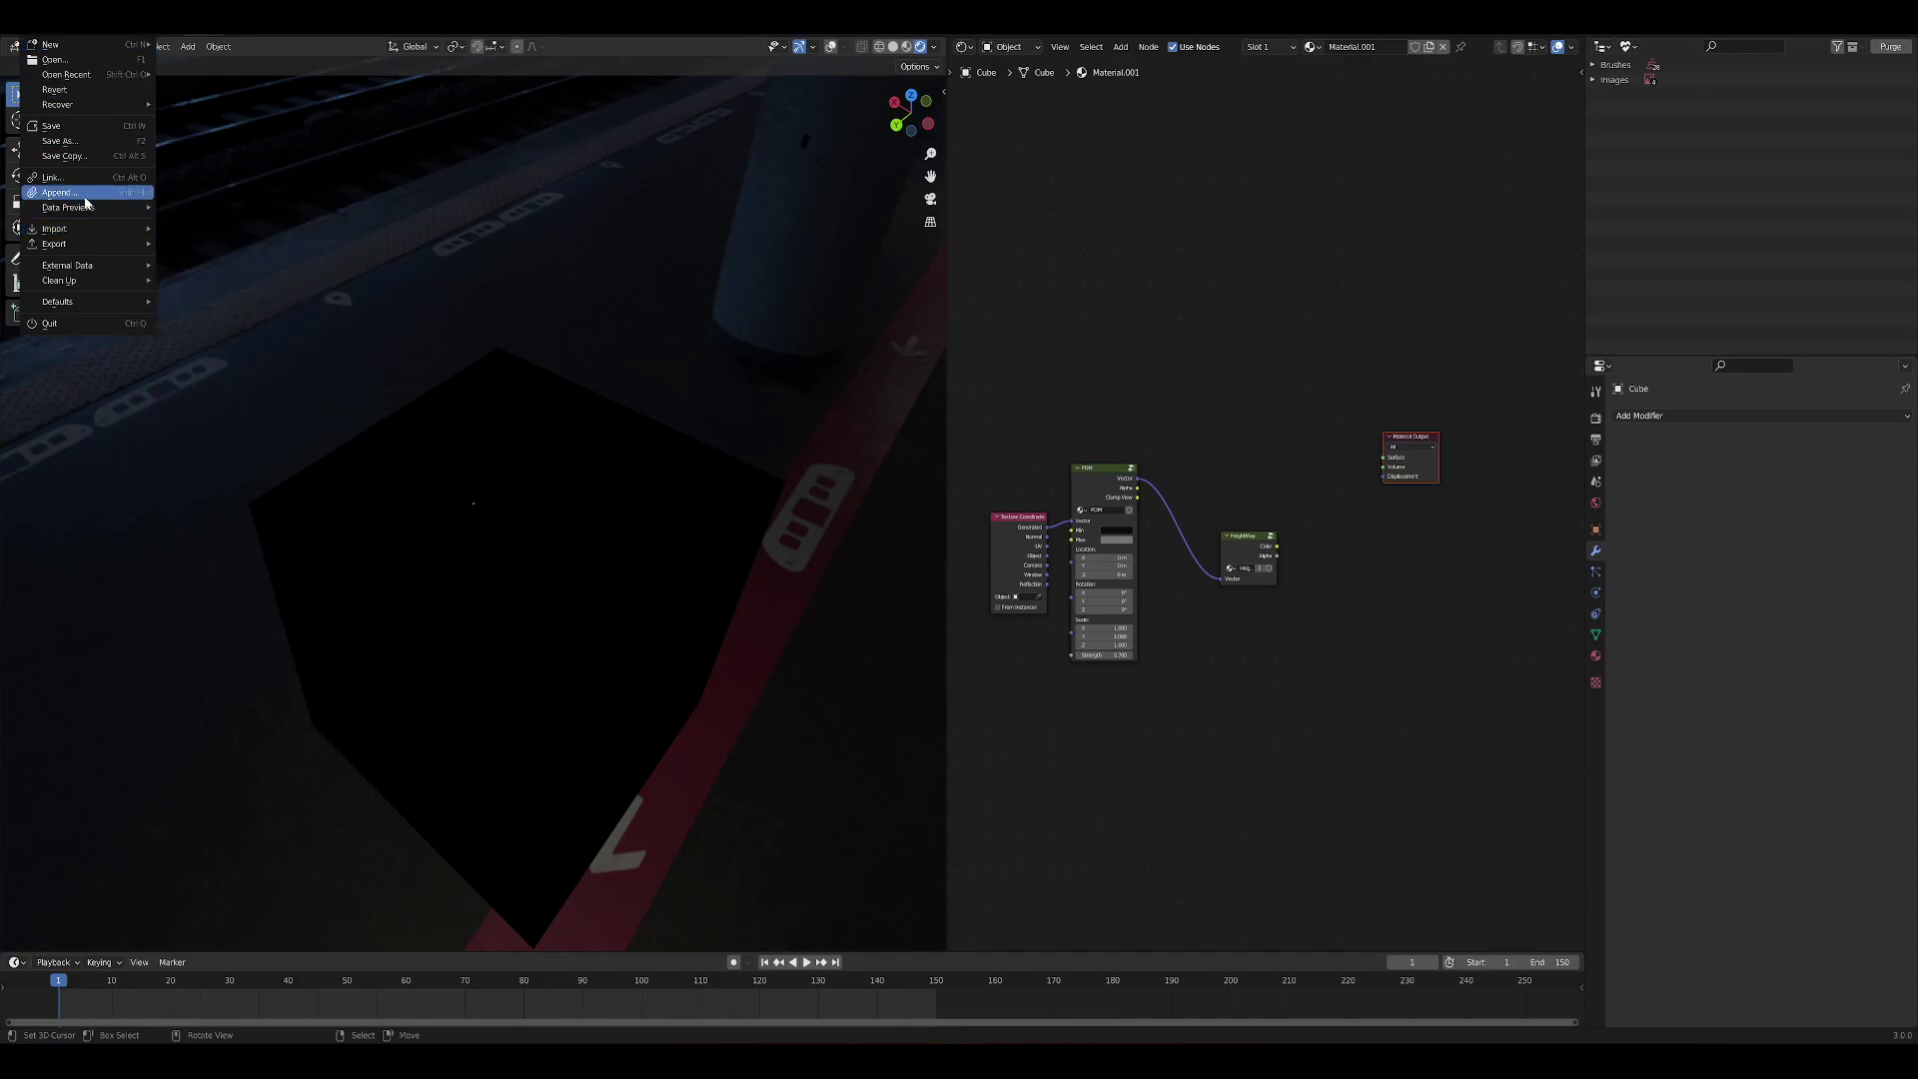
{"action": "left_click", "coordinate": [85, 196]}
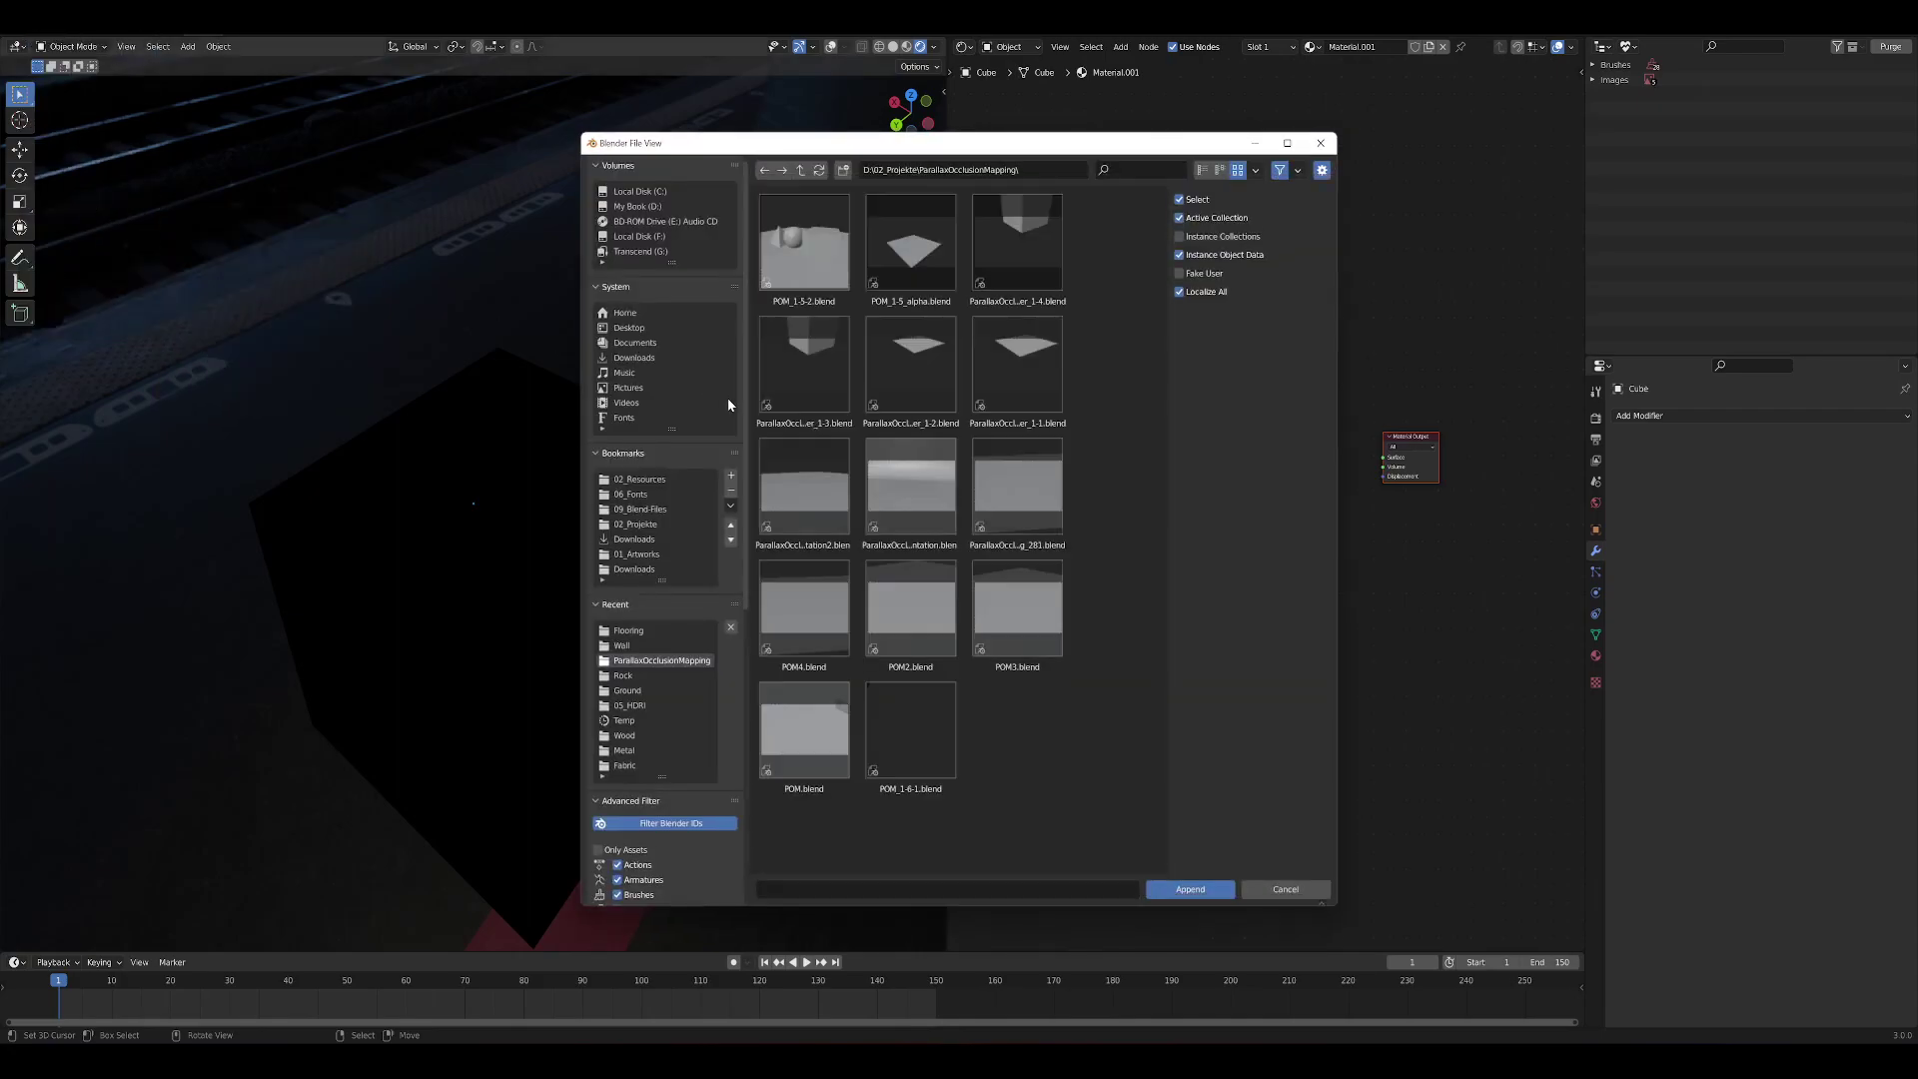
{"action": "double_click", "coordinate": [844, 257]}
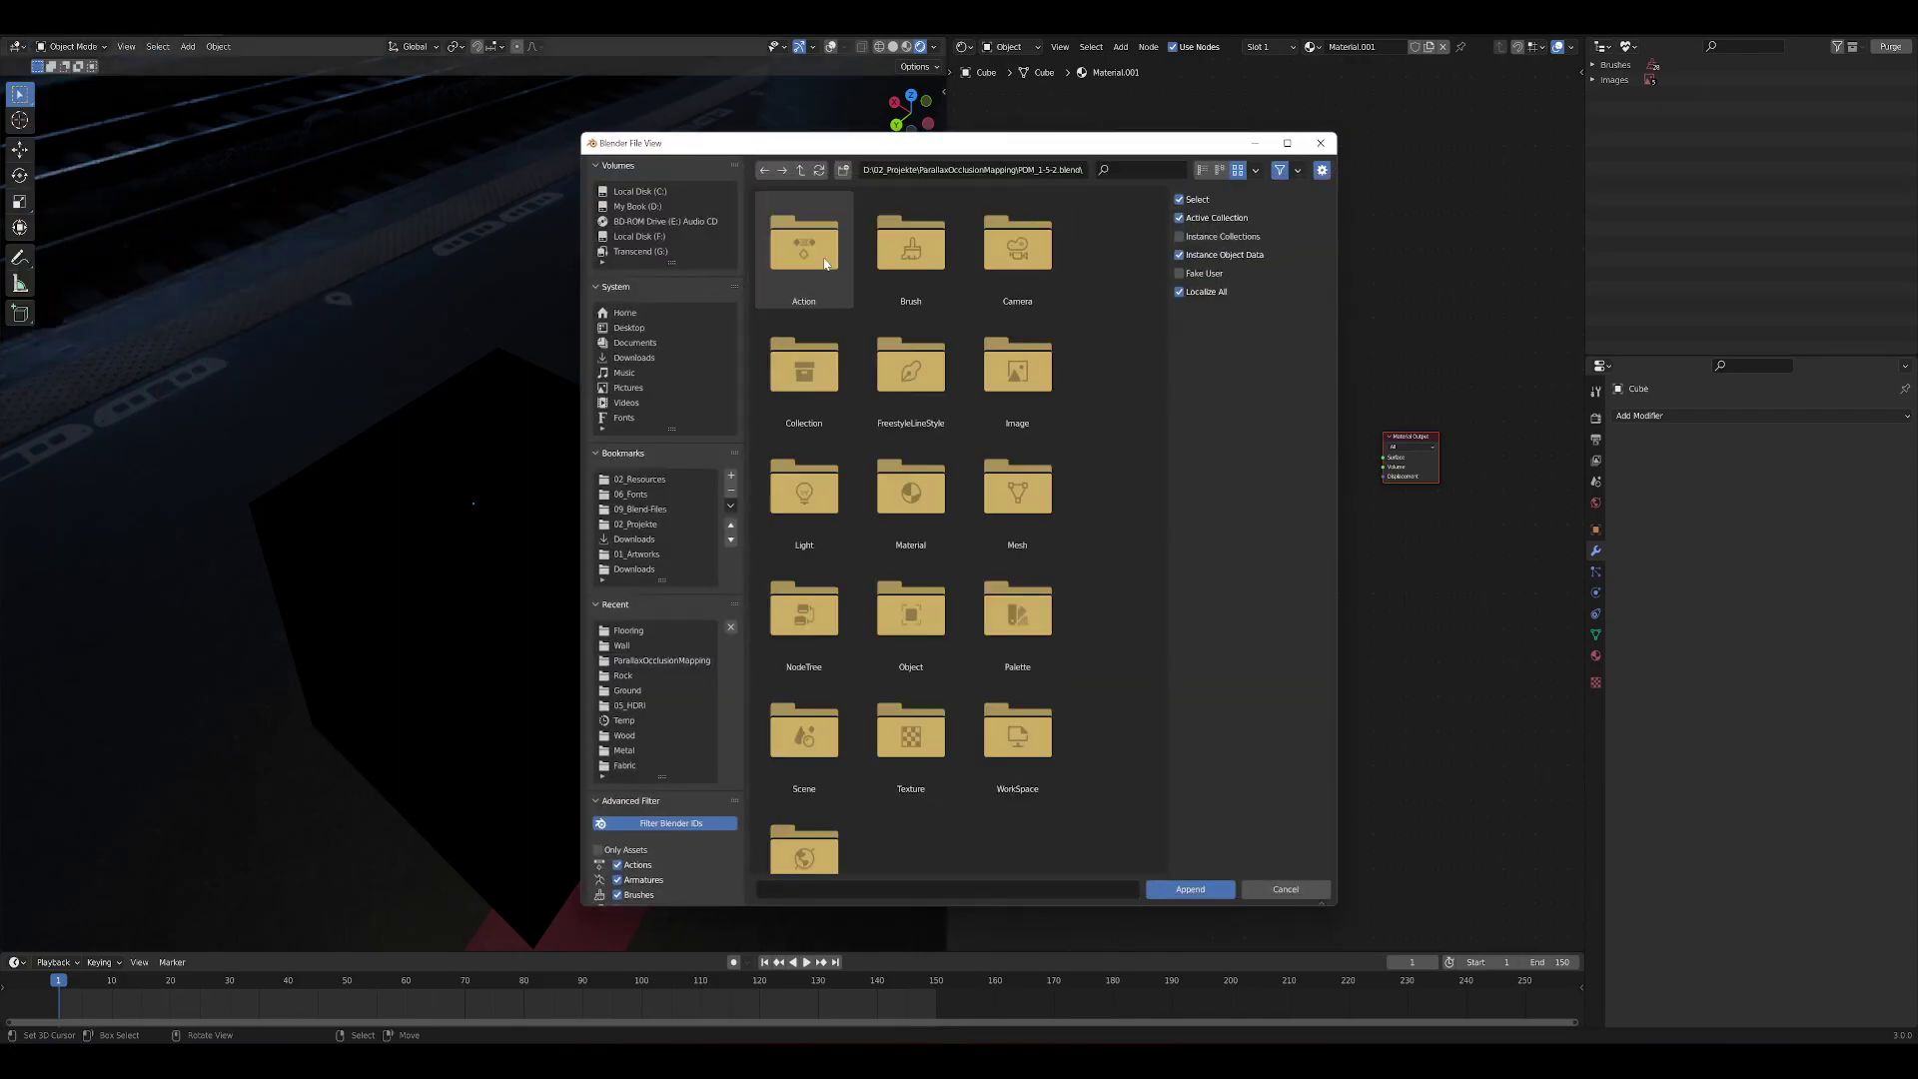
{"action": "double_click", "coordinate": [844, 638]}
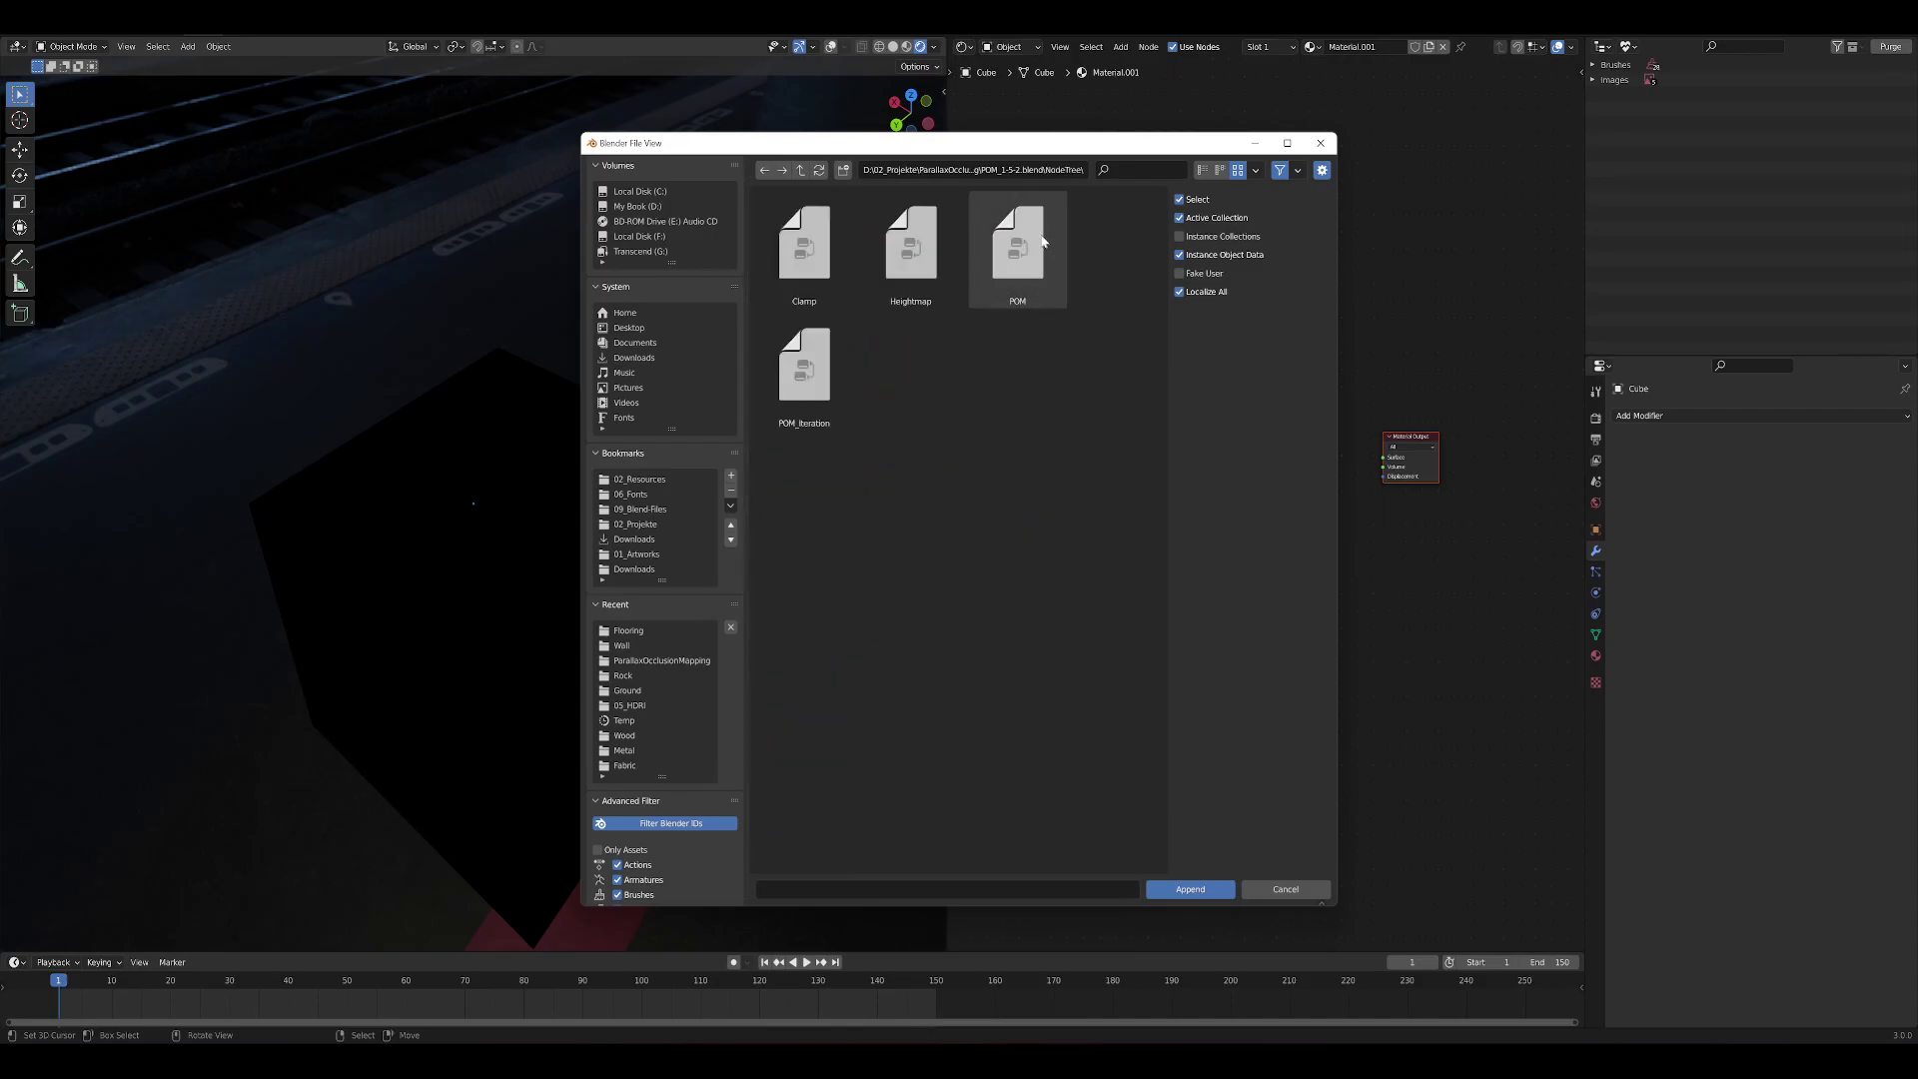
{"action": "left_click", "coordinate": [1272, 890]}
Check which node groups are available to add to the material's node tree
{"action": "scroll", "coordinate": [1087, 514], "scroll_direction": "up", "scroll_amount": 7}
{"action": "left_click_drag", "start_coordinate": [1175, 463], "coordinate": [1212, 451]}
{"action": "key", "text": "shift+a"}
{"action": "mouse_move", "coordinate": [1281, 877]}
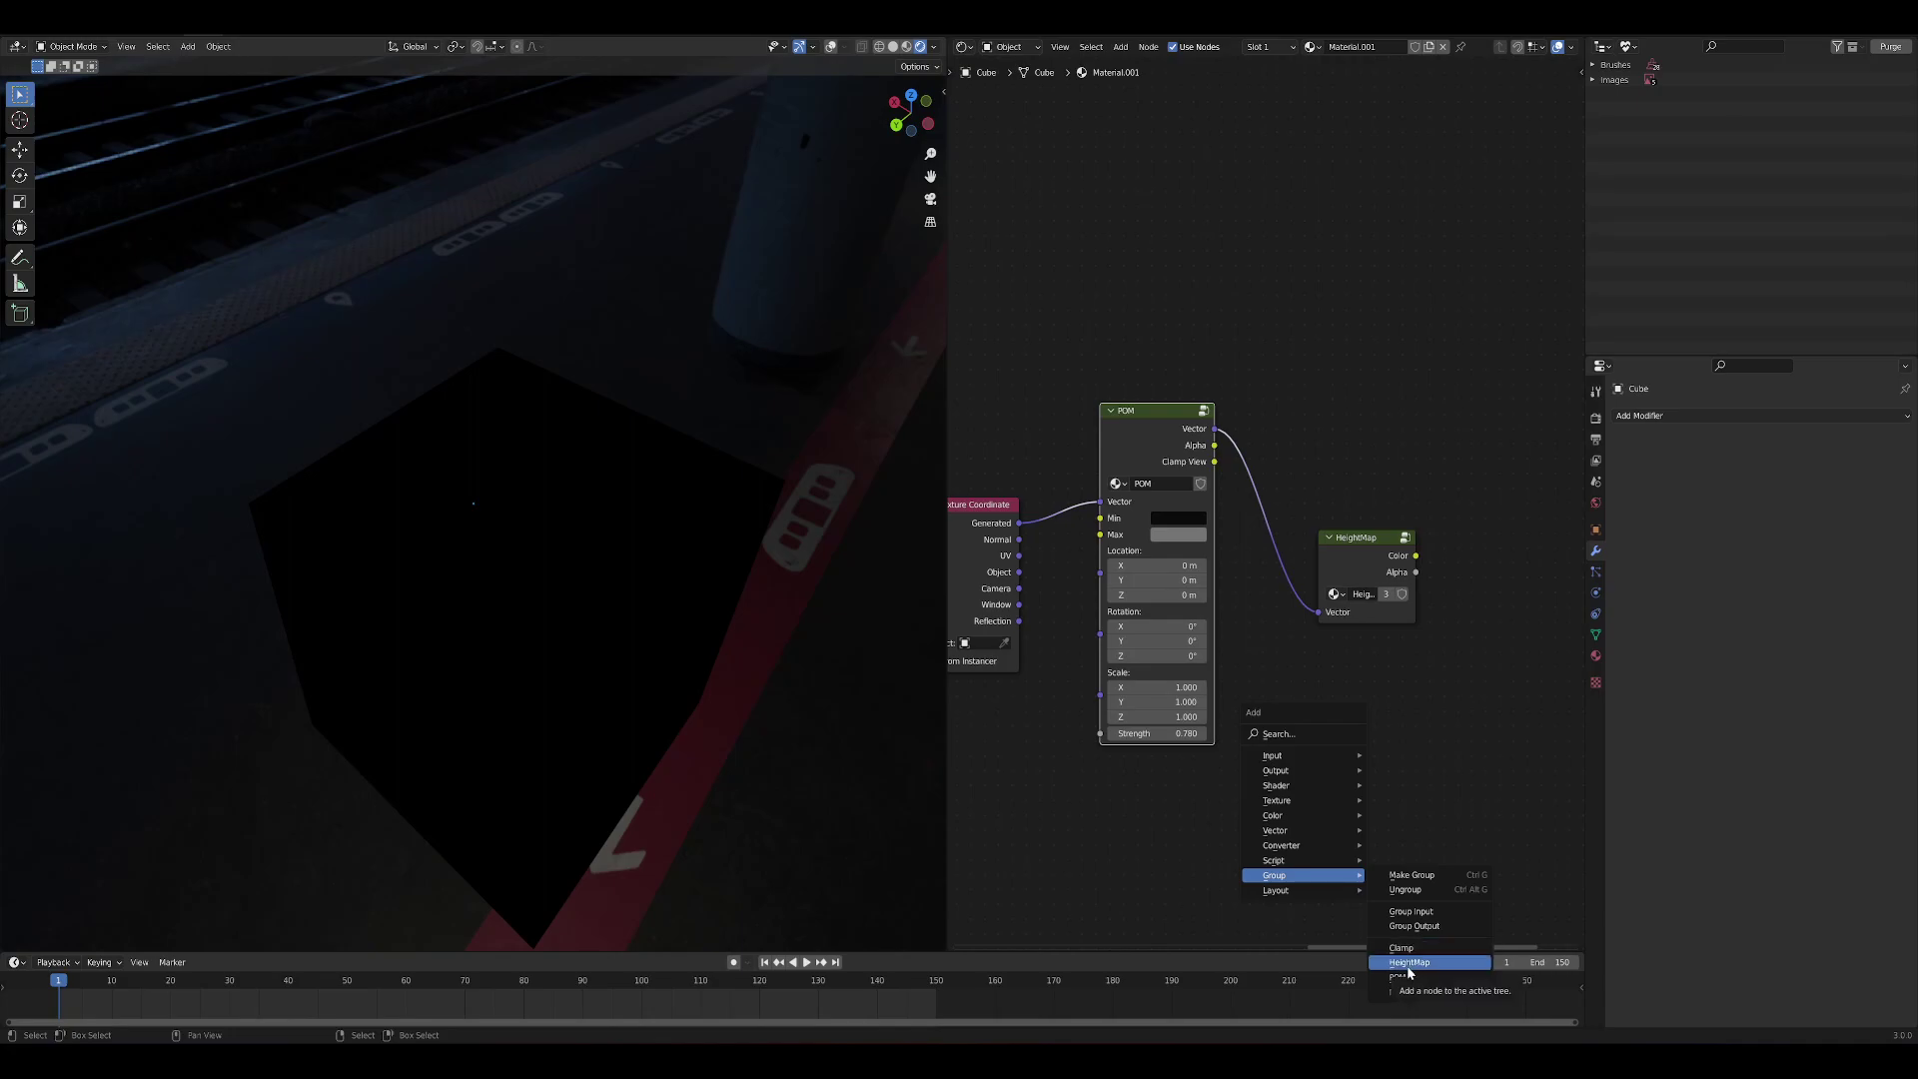
{"action": "scroll", "coordinate": [1258, 565], "scroll_direction": "down", "scroll_amount": 2}
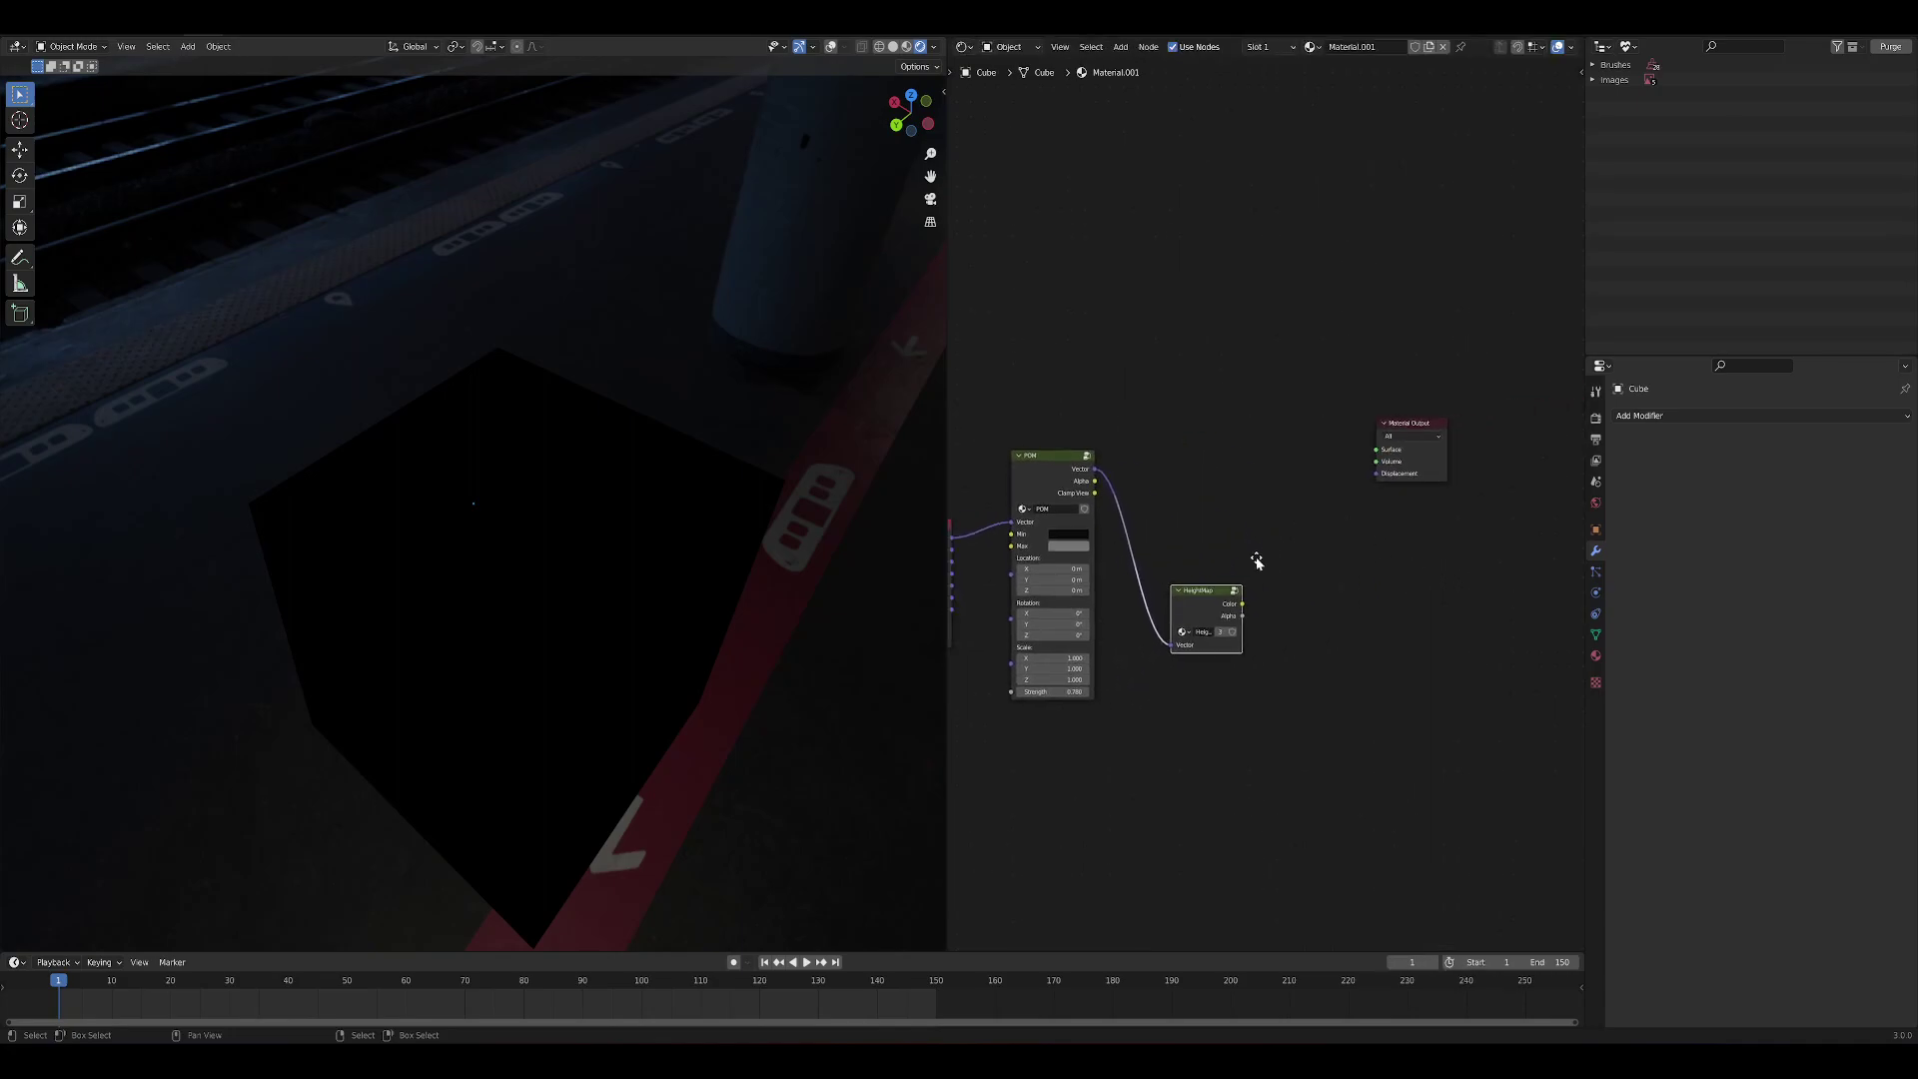
Arrange the HeightMap and Material Output nodes and connect the HeightMap's Color to the Surface input
{"action": "left_click_drag", "start_coordinate": [1425, 432], "coordinate": [1339, 436]}
{"action": "scroll", "coordinate": [1349, 544], "scroll_direction": "up", "scroll_amount": 2}
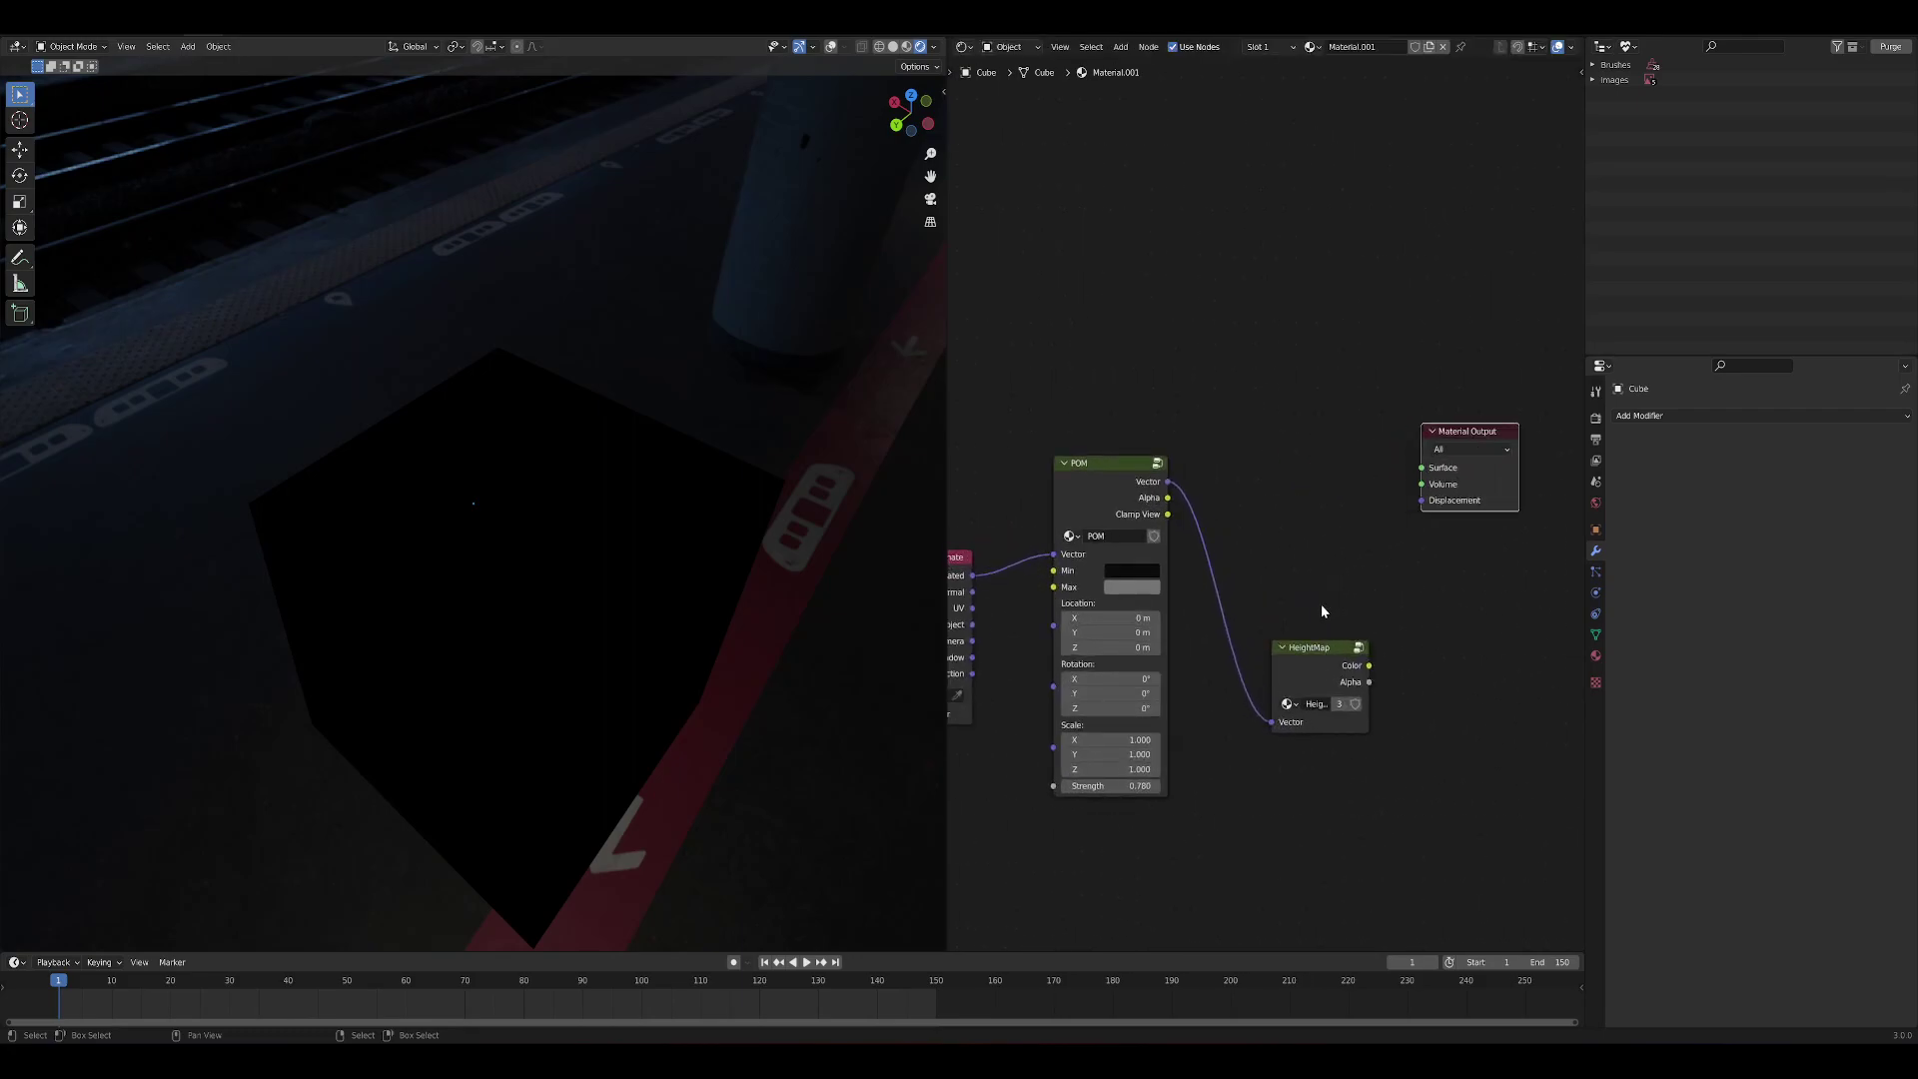
{"action": "left_click_drag", "start_coordinate": [1314, 664], "coordinate": [1376, 614]}
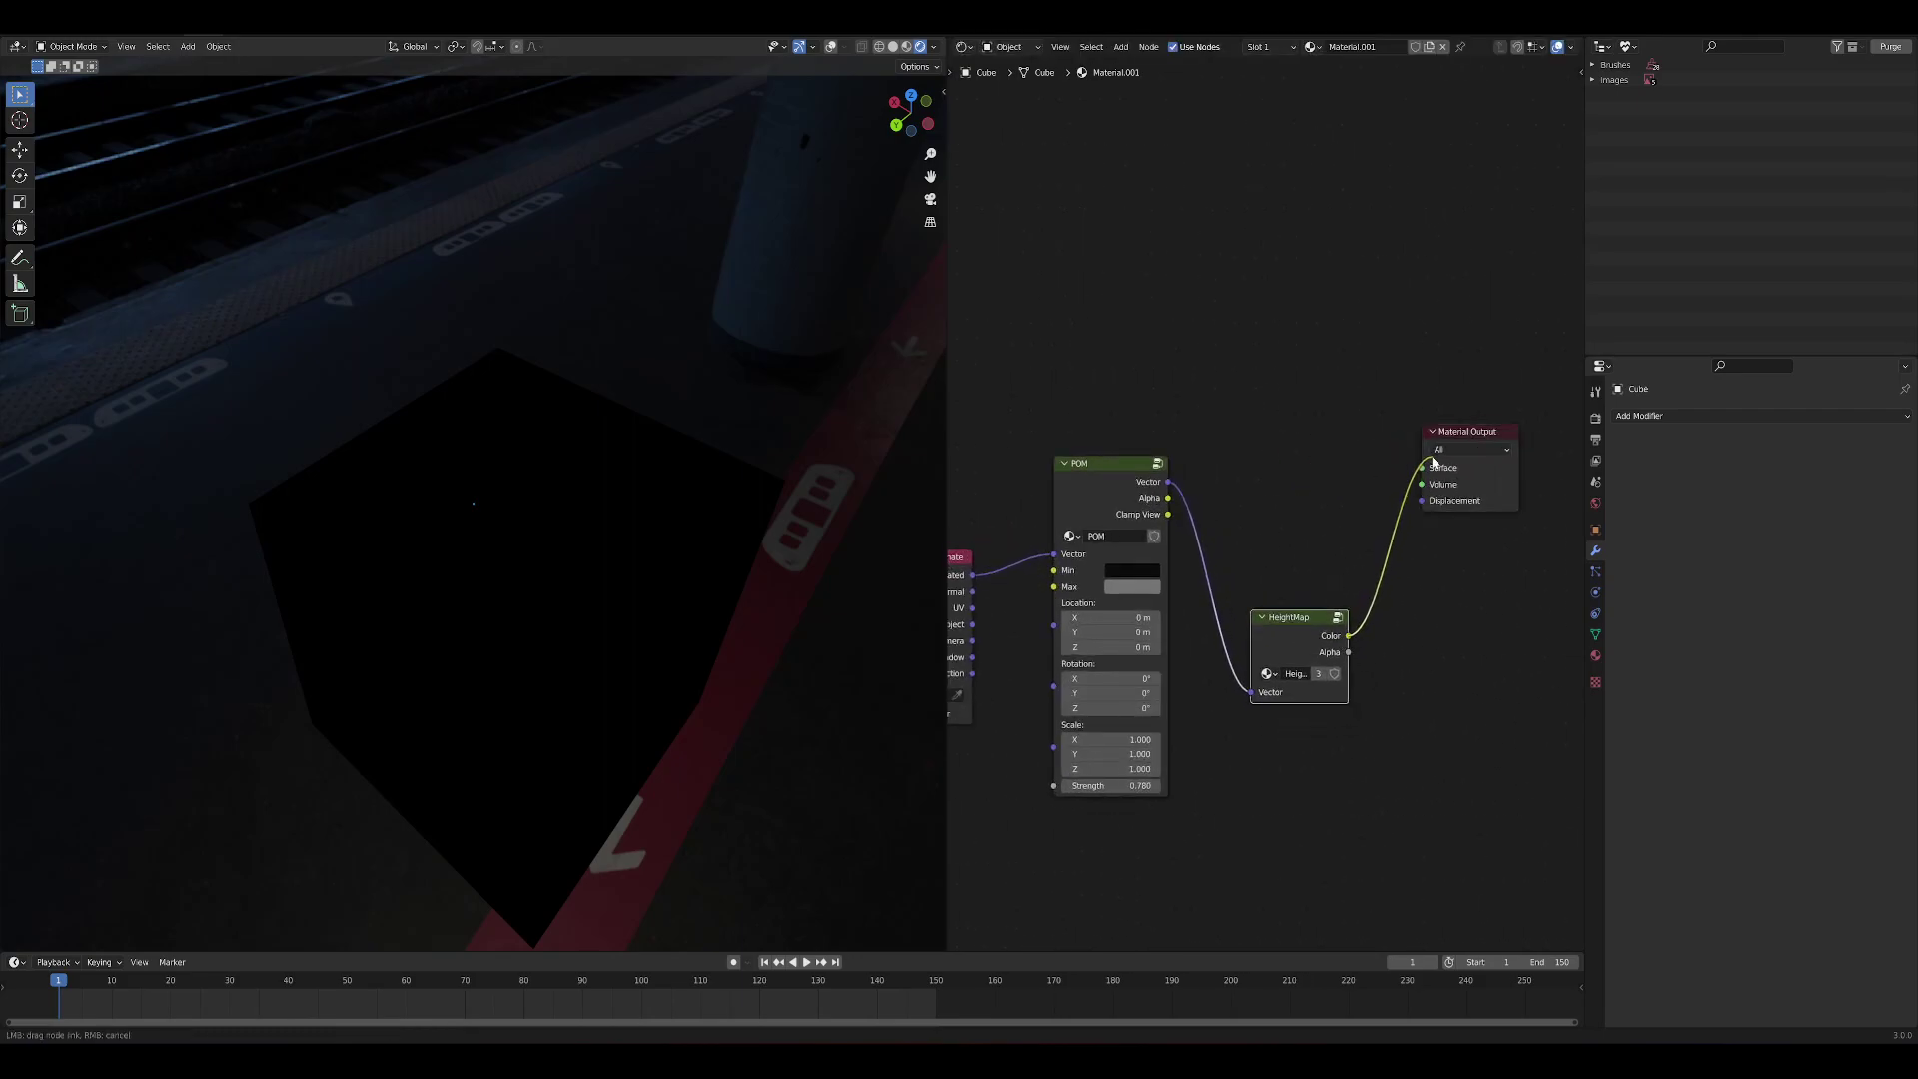
{"action": "left_click_drag", "start_coordinate": [1426, 470], "coordinate": [1426, 470]}
{"action": "left_click_drag", "start_coordinate": [1311, 604], "coordinate": [1307, 561]}
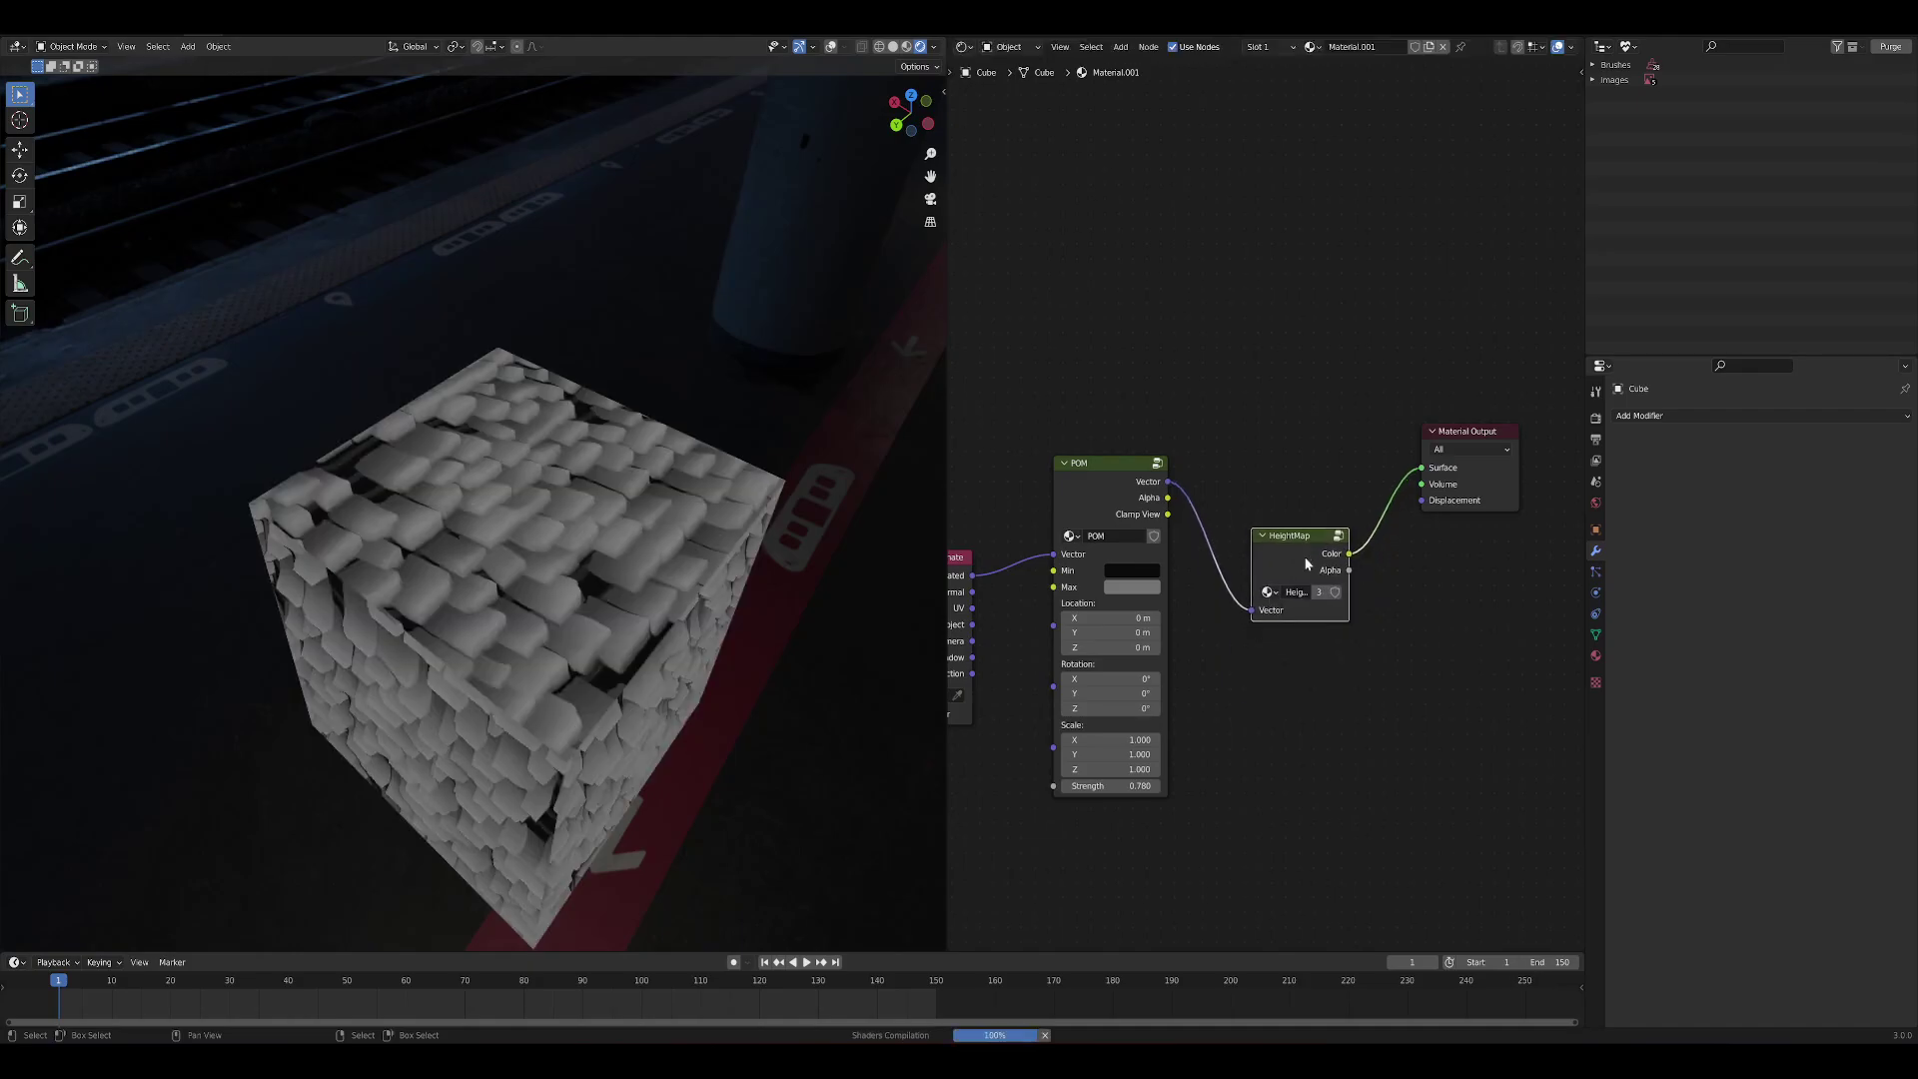
Replace the image inside the HeightMap group with the SciFiPanels 4K height texture from the Wall folder, and exit the group
{"action": "middle_click_drag", "start_coordinate": [640, 497], "coordinate": [556, 553]}
{"action": "scroll", "coordinate": [691, 493], "scroll_direction": "up", "scroll_amount": 2}
{"action": "key", "text": "Tab"}
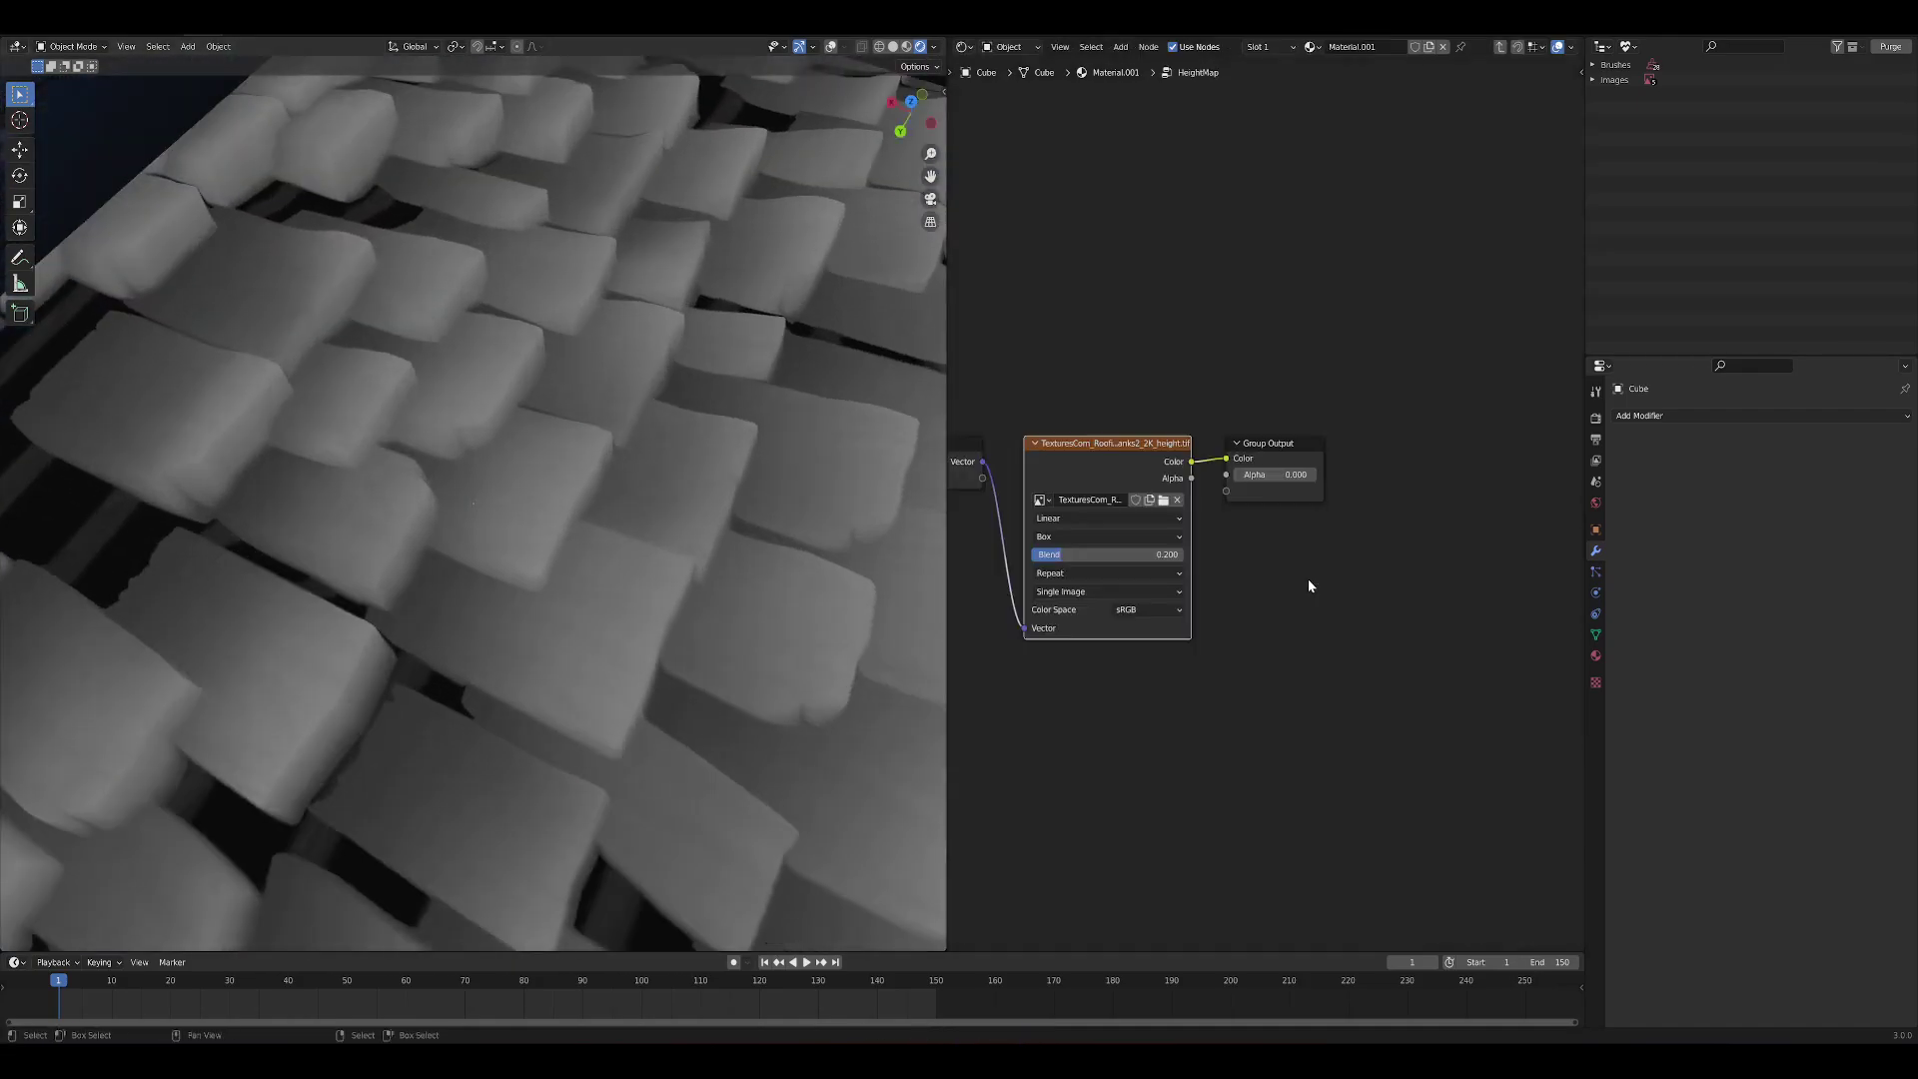
{"action": "left_click", "coordinate": [1164, 502]}
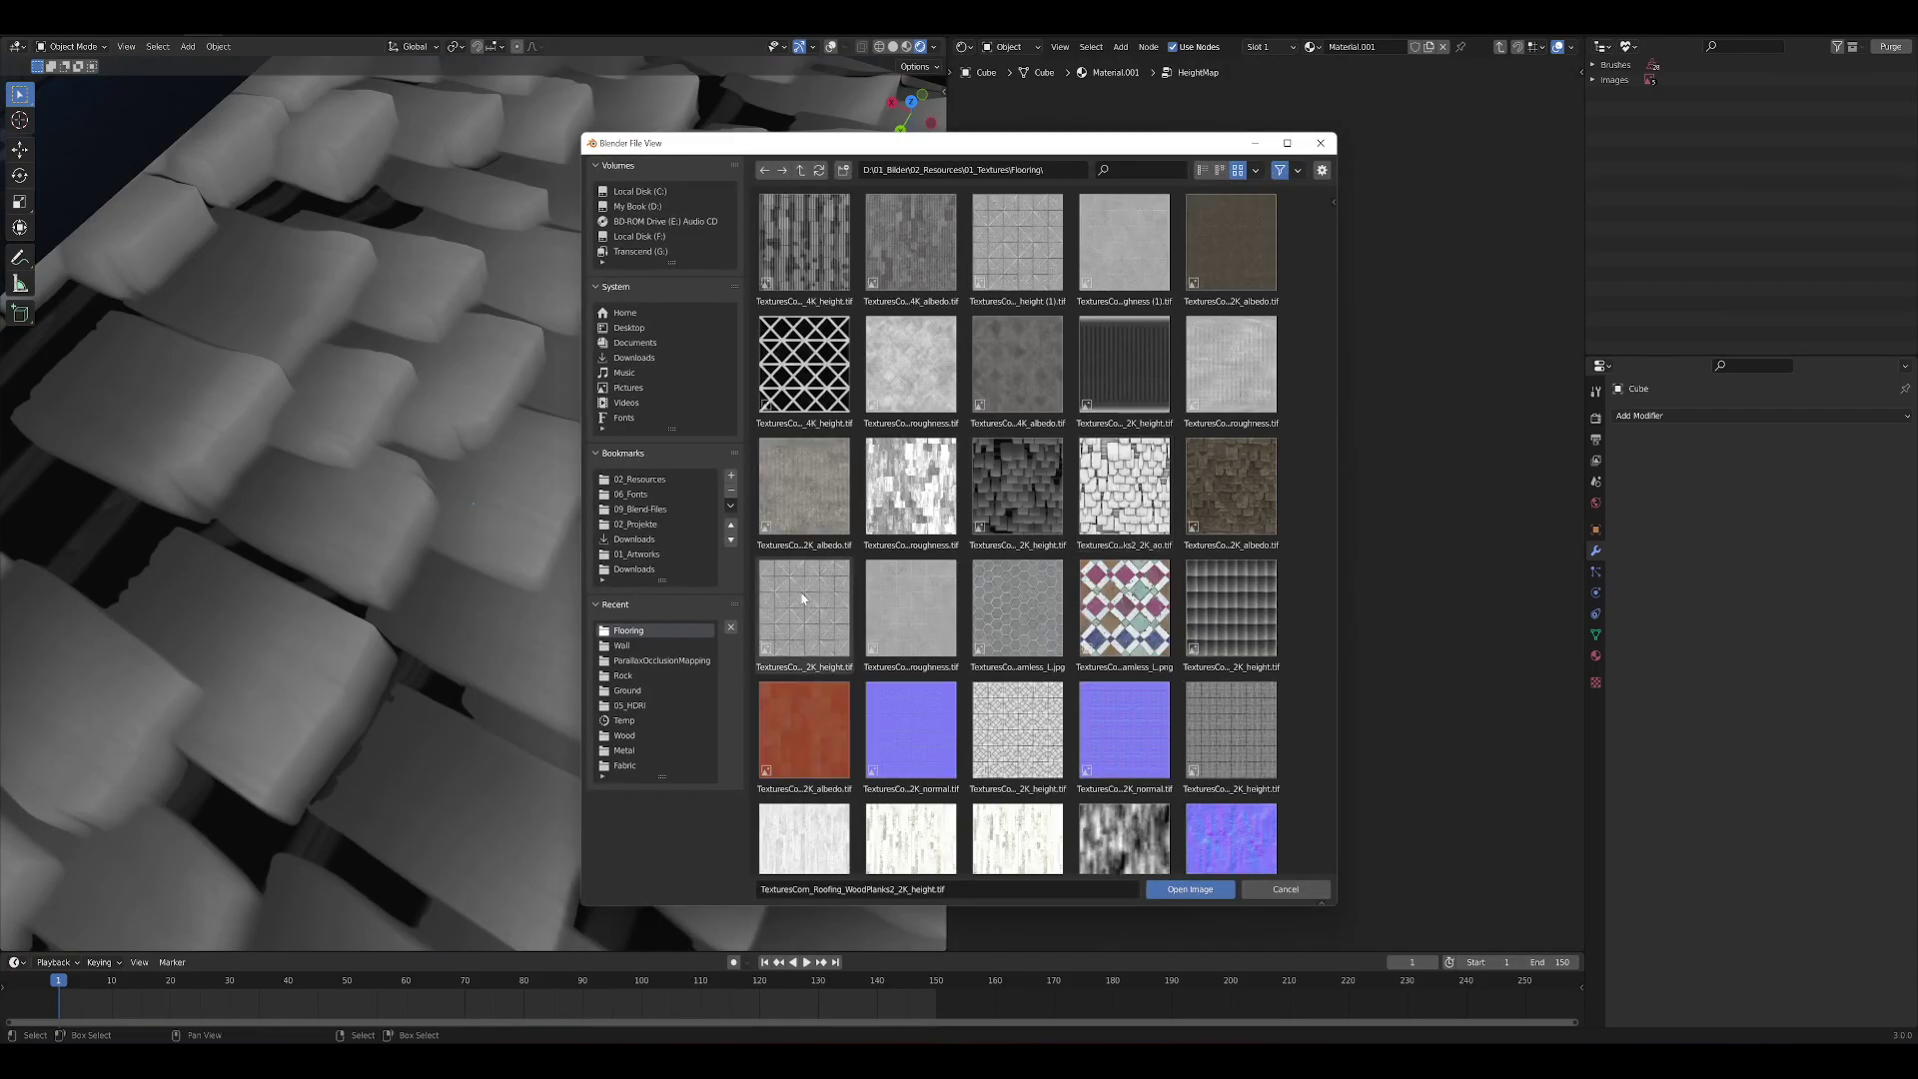
{"action": "left_click", "coordinate": [632, 647]}
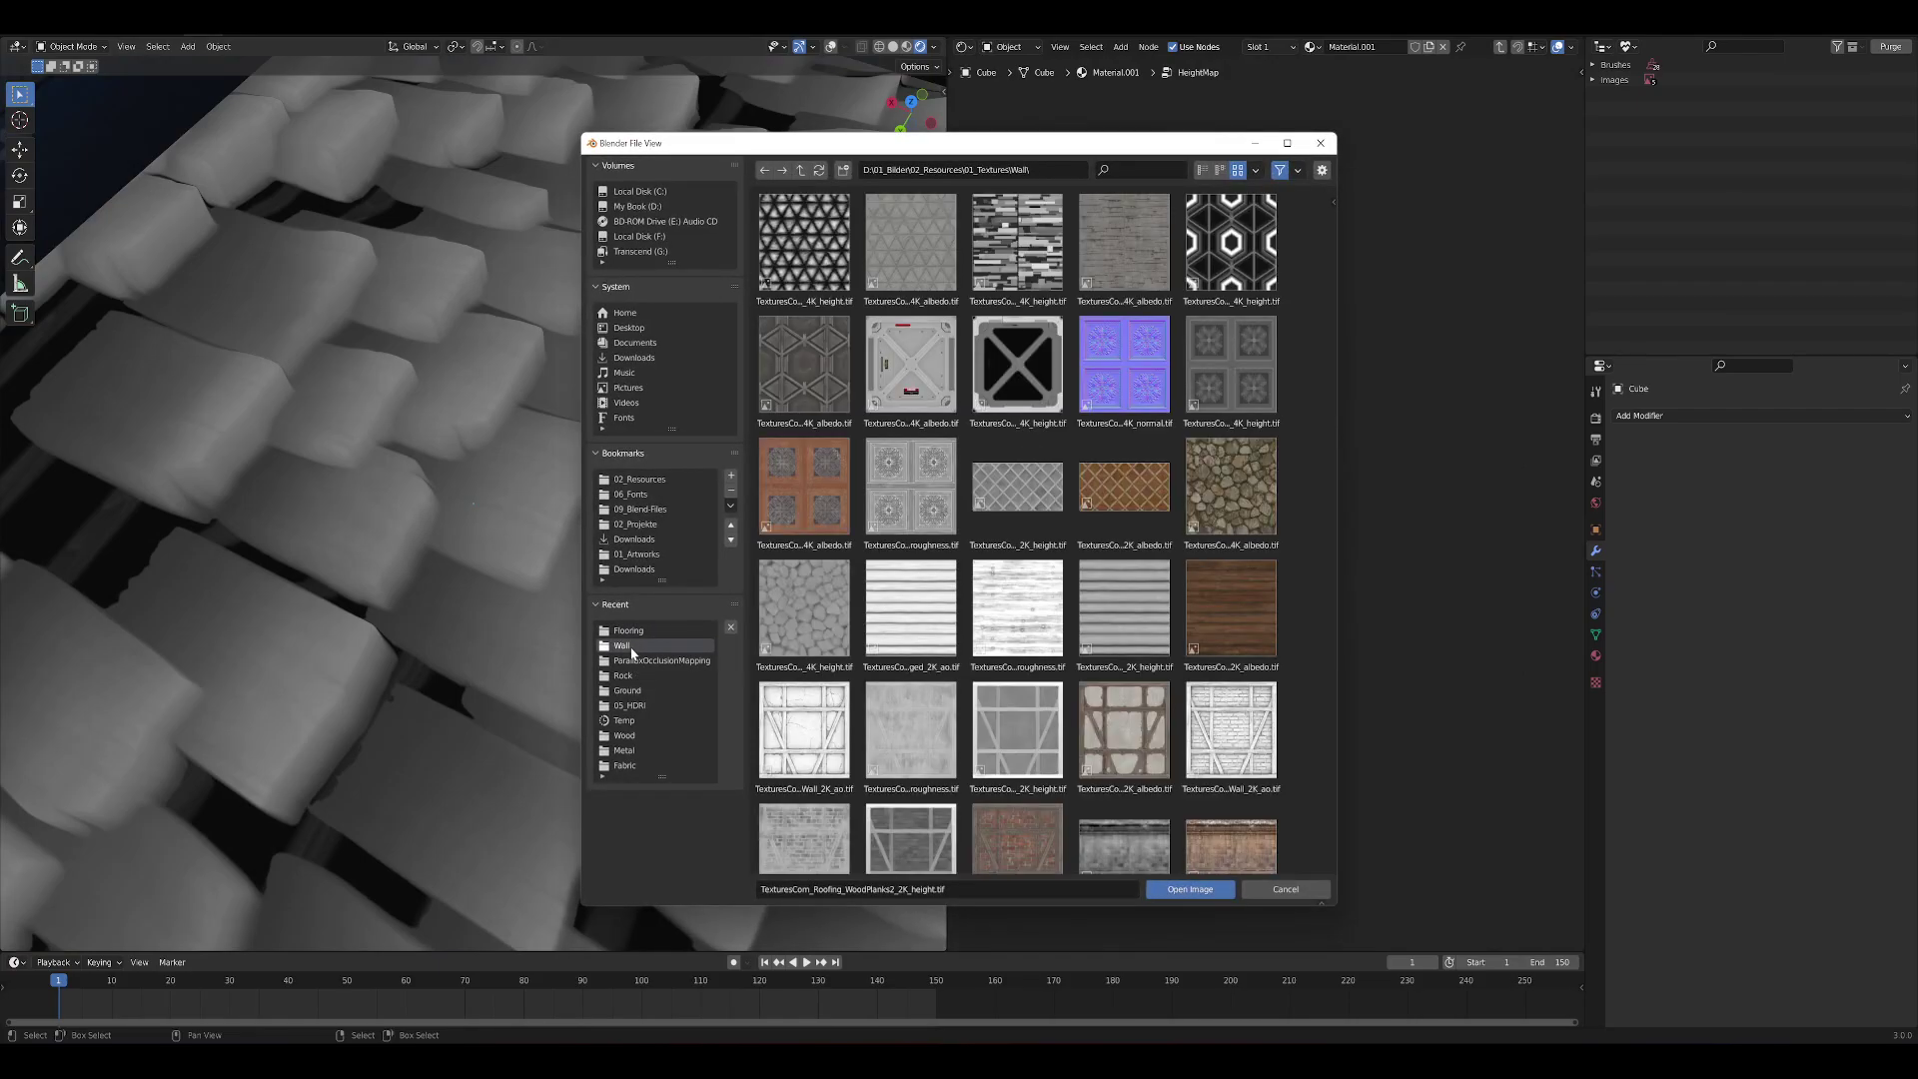
{"action": "double_click", "coordinate": [1026, 372]}
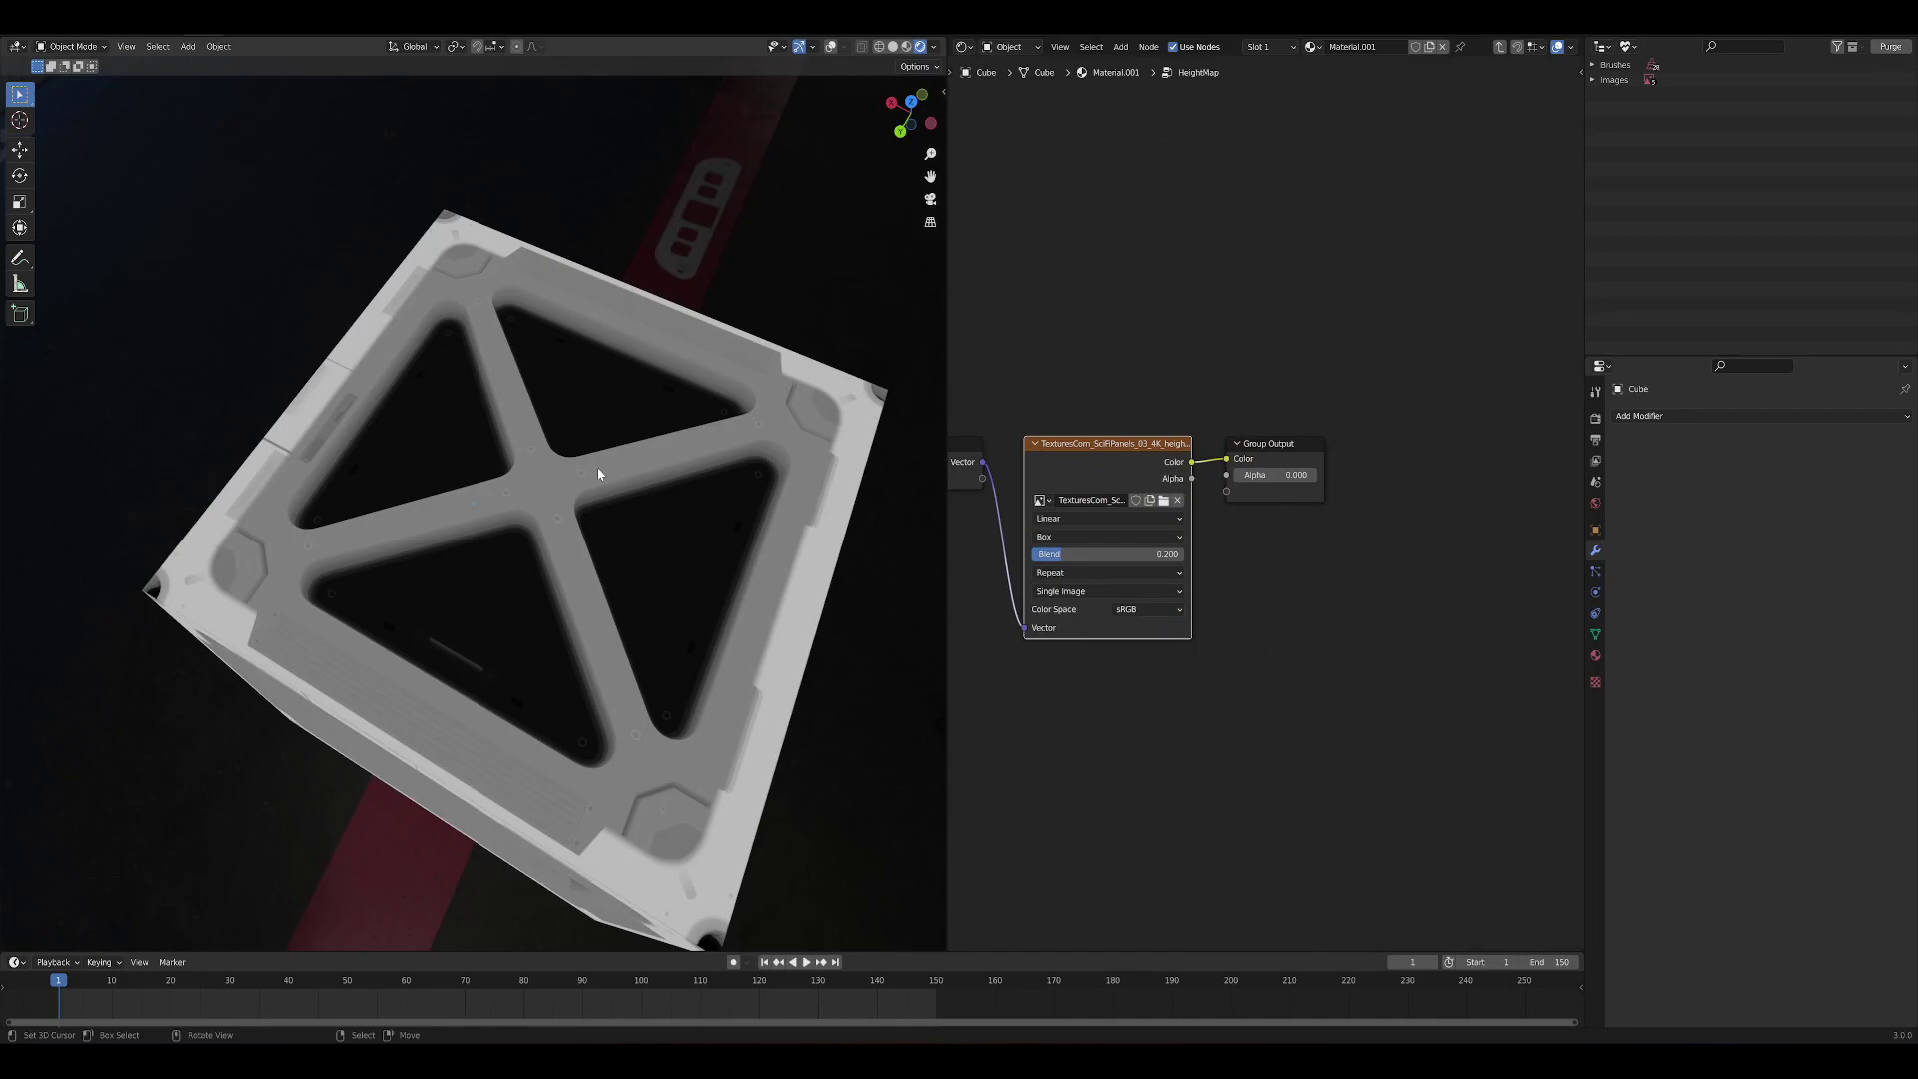
{"action": "middle_click_drag", "start_coordinate": [598, 466], "coordinate": [720, 470]}
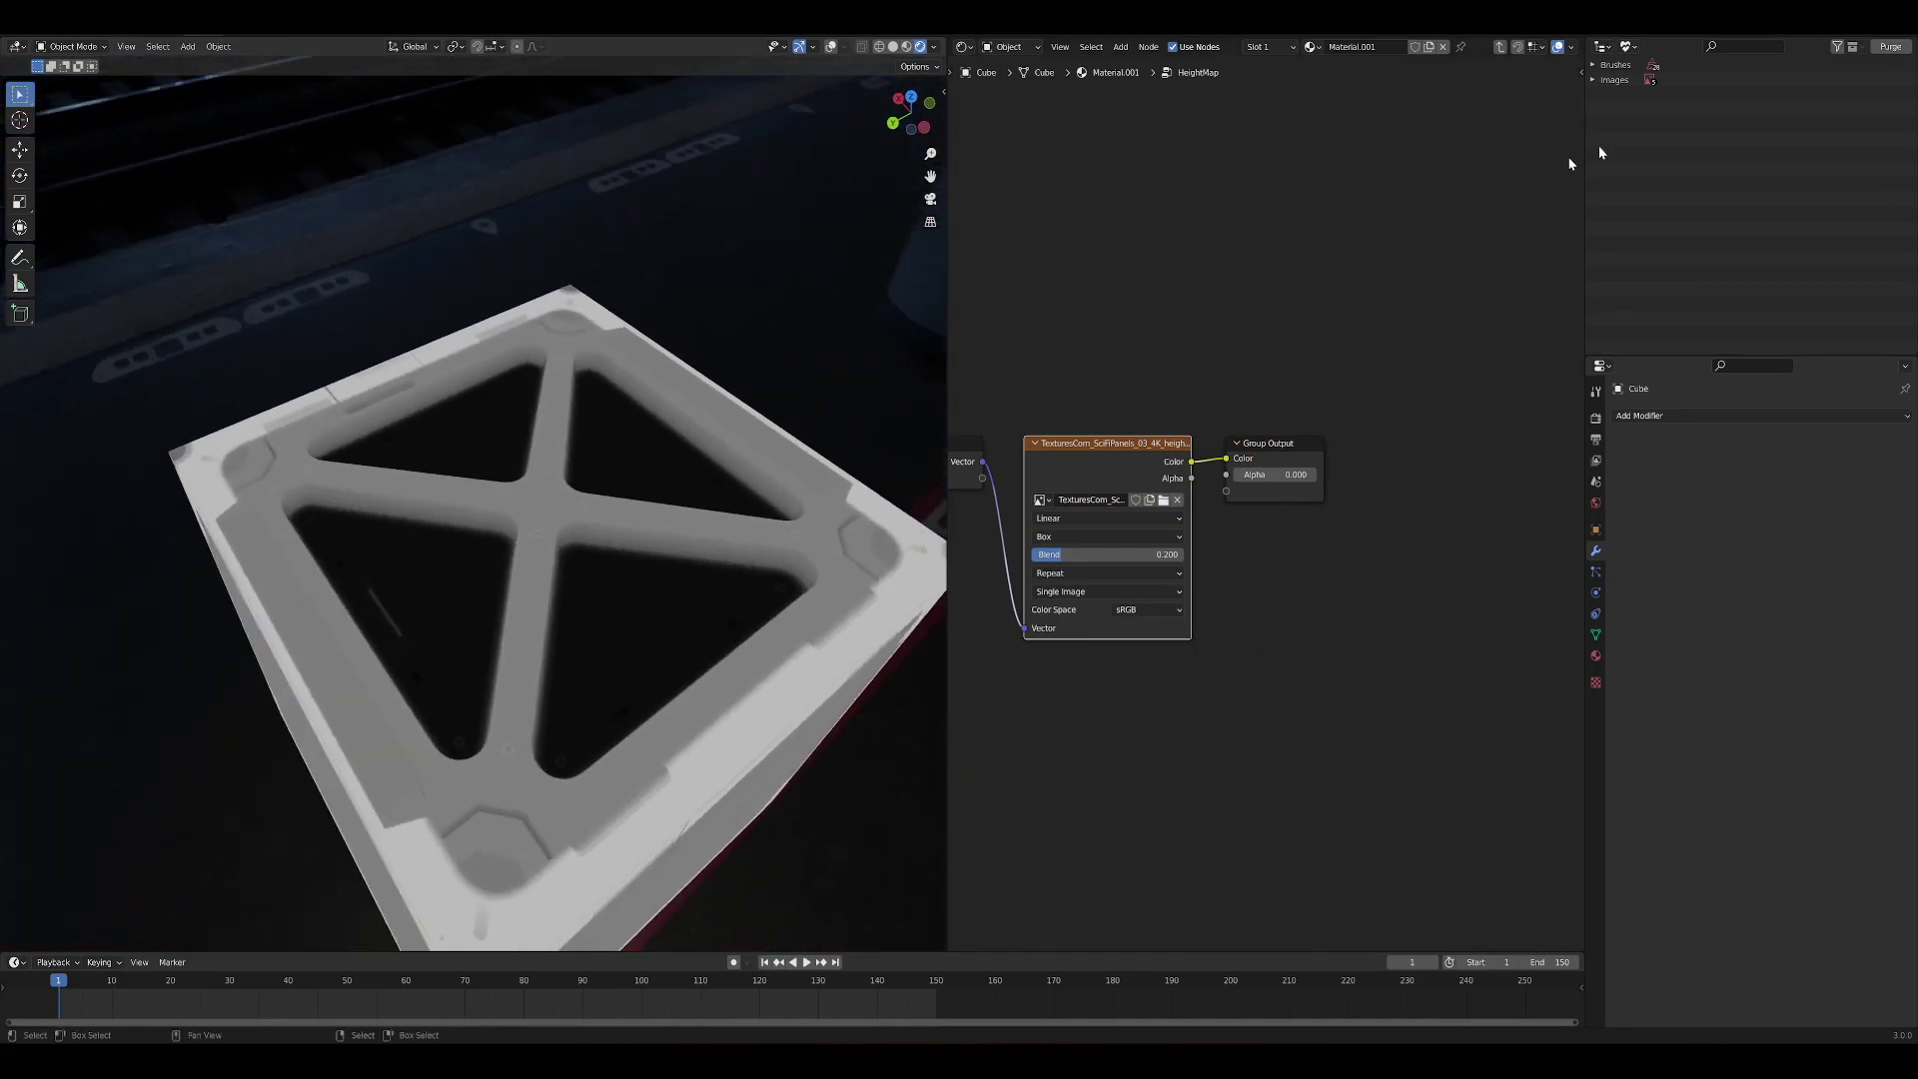
{"action": "left_click", "coordinate": [1505, 47]}
{"action": "scroll", "coordinate": [1444, 584], "scroll_direction": "up", "scroll_amount": 3}
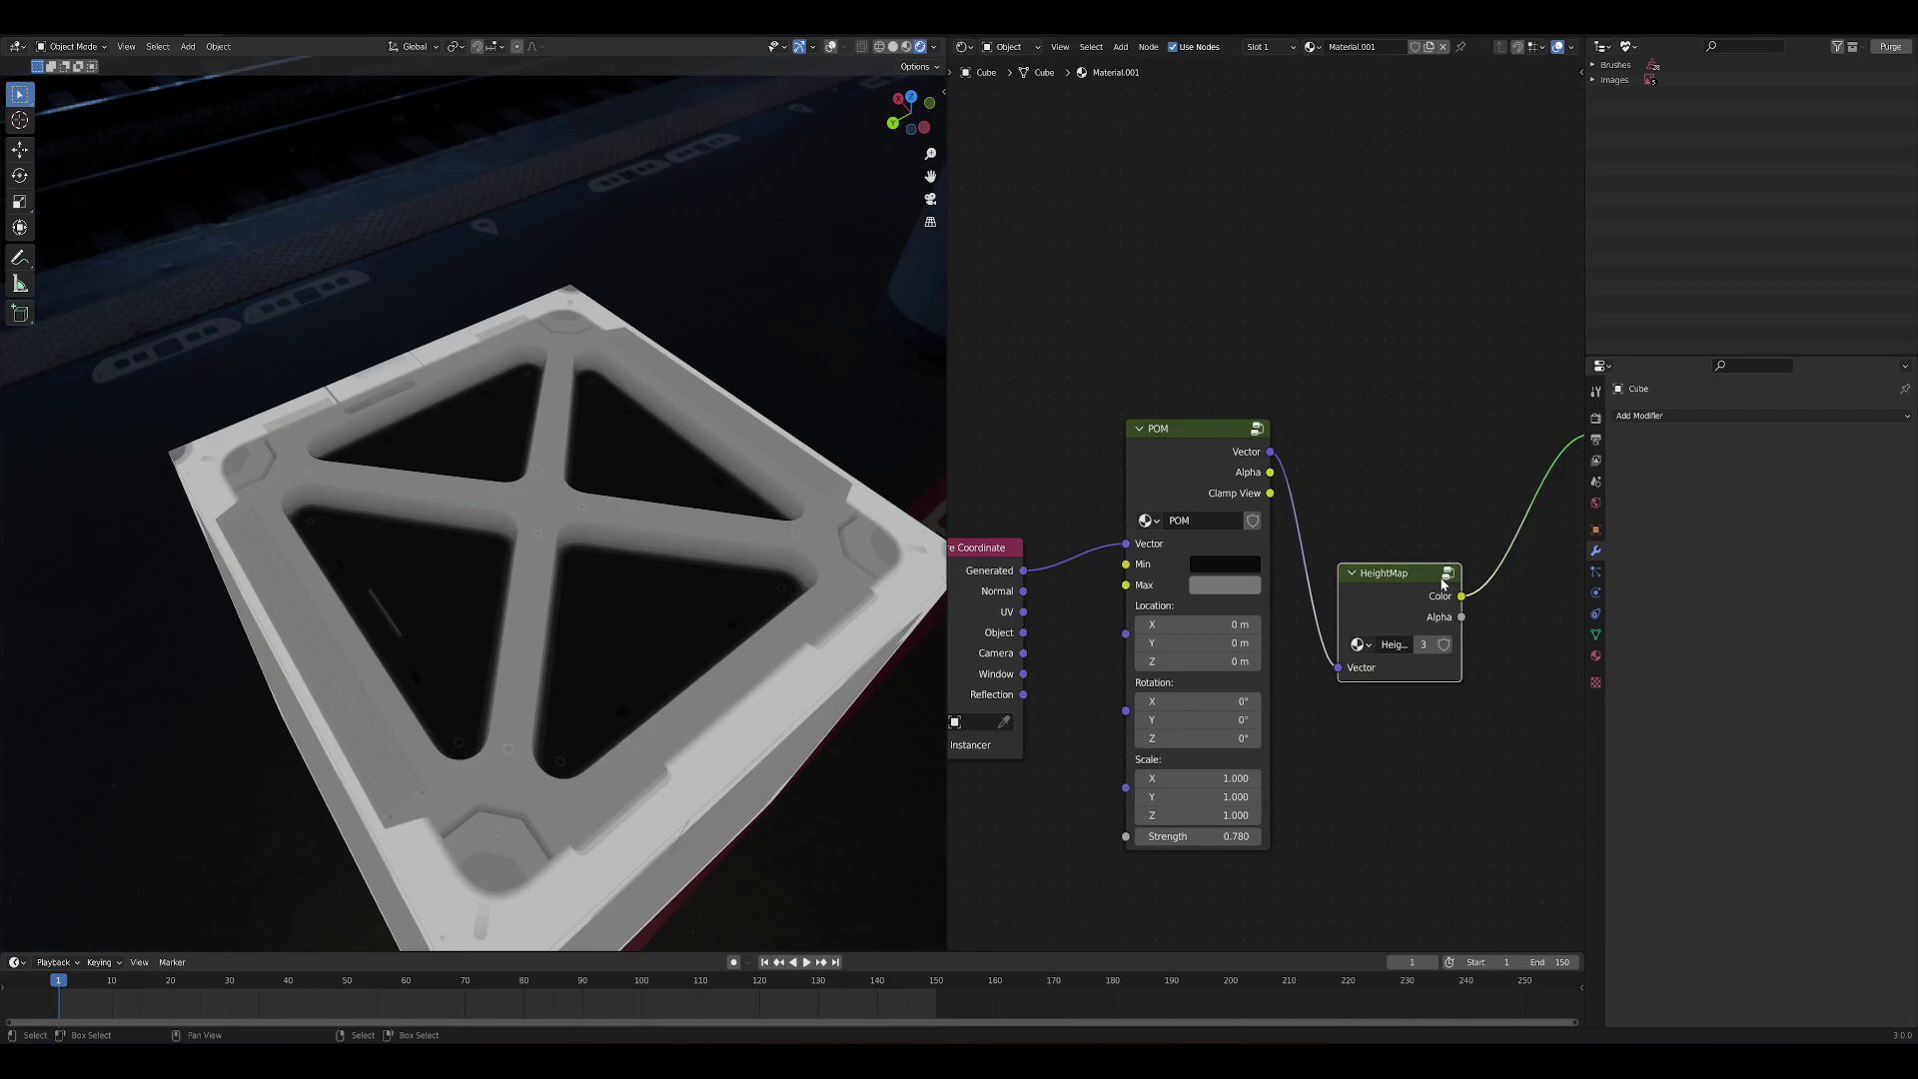
Examine the parallax depth of the sci-fi panel height map on the cube's faces from several angles
{"action": "middle_click_drag", "start_coordinate": [357, 540], "coordinate": [433, 567]}
{"action": "middle_click_drag", "start_coordinate": [612, 562], "coordinate": [543, 543]}
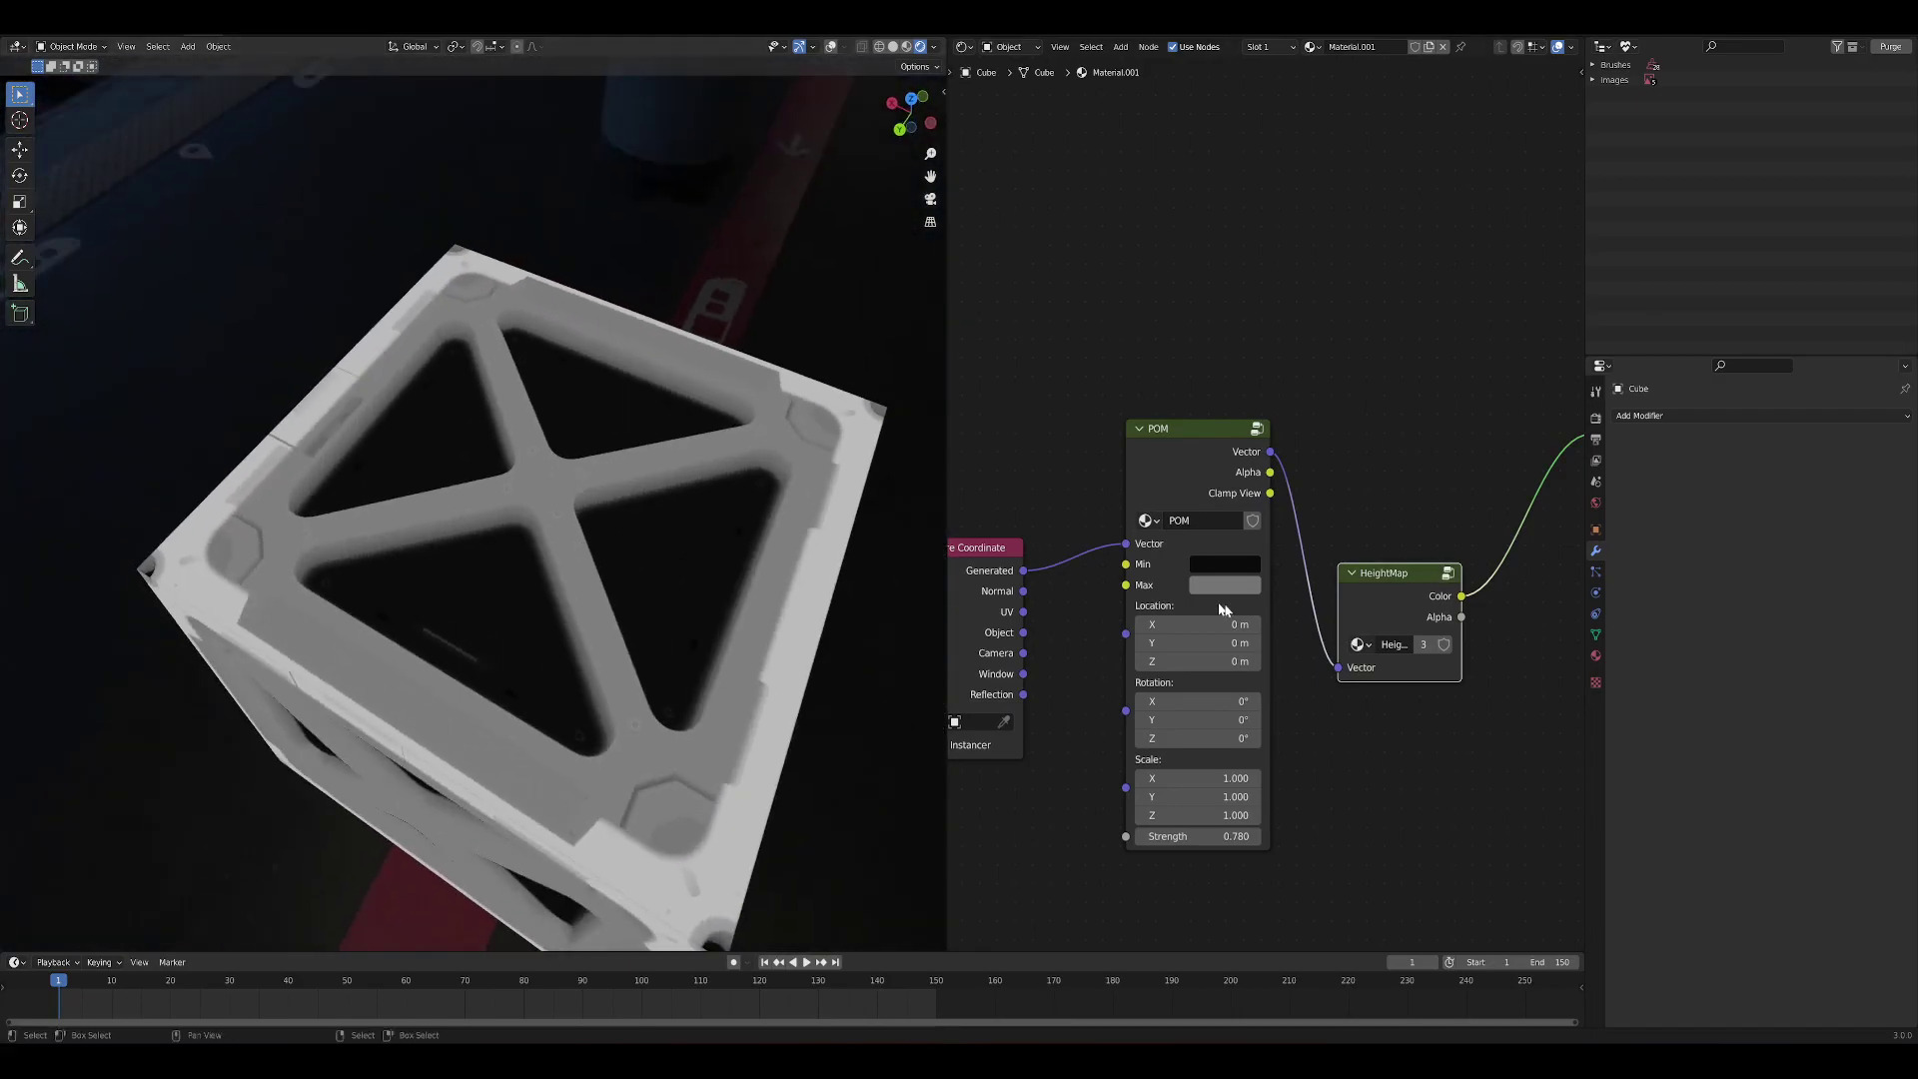
{"action": "middle_click_drag", "start_coordinate": [516, 438], "coordinate": [640, 544]}
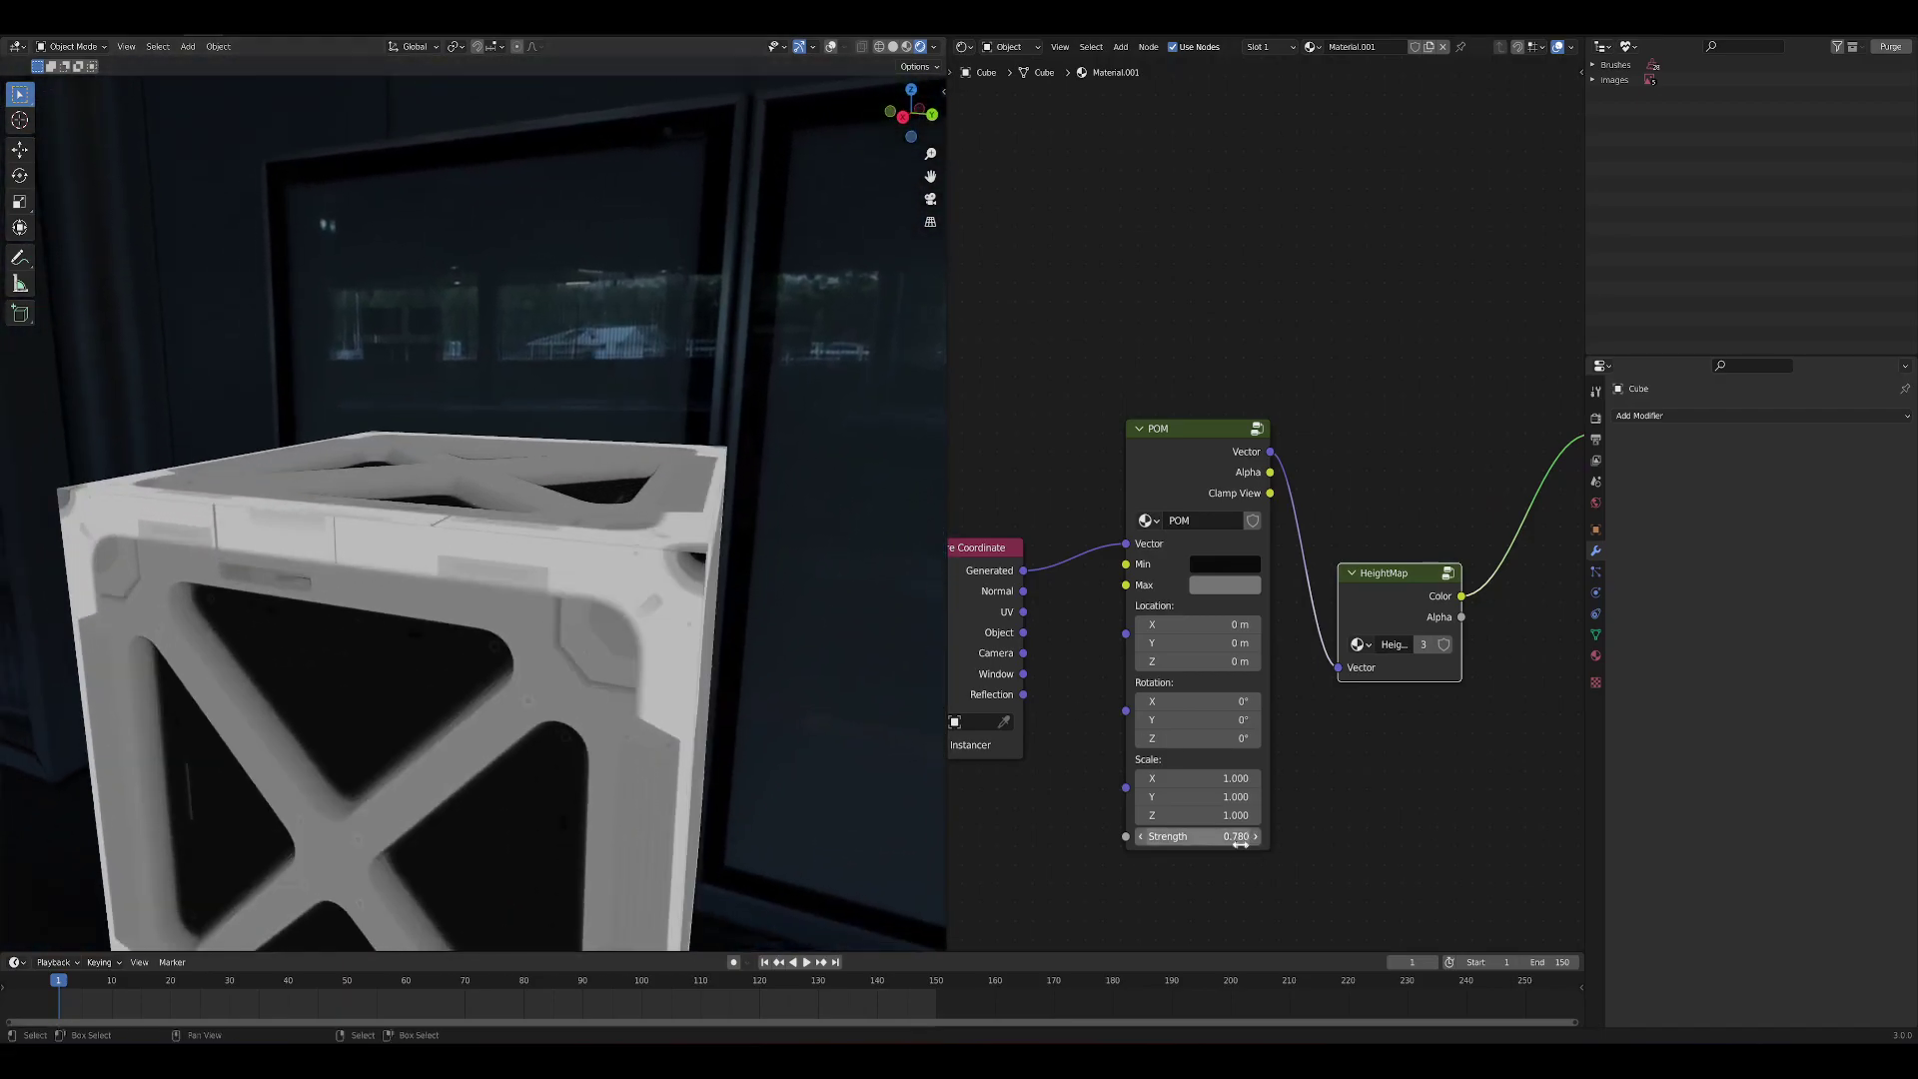
{"action": "middle_click_drag", "start_coordinate": [520, 399], "coordinate": [463, 453]}
{"action": "scroll", "coordinate": [469, 489], "scroll_direction": "up", "scroll_amount": 4}
{"action": "scroll", "coordinate": [488, 484], "scroll_direction": "down", "scroll_amount": 7}
{"action": "middle_click_drag", "start_coordinate": [619, 489], "coordinate": [542, 488]}
{"action": "scroll", "coordinate": [1439, 480], "scroll_direction": "down", "scroll_amount": 4}
Connect the POM node's Clamp View output to the Material Output's Surface to display the clamp mask
{"action": "middle_click_drag", "start_coordinate": [1400, 477], "coordinate": [1229, 515]}
{"action": "left_click_drag", "start_coordinate": [1143, 527], "coordinate": [1385, 483]}
{"action": "middle_click_drag", "start_coordinate": [379, 566], "coordinate": [697, 541]}
{"action": "scroll", "coordinate": [557, 535], "scroll_direction": "up", "scroll_amount": 5}
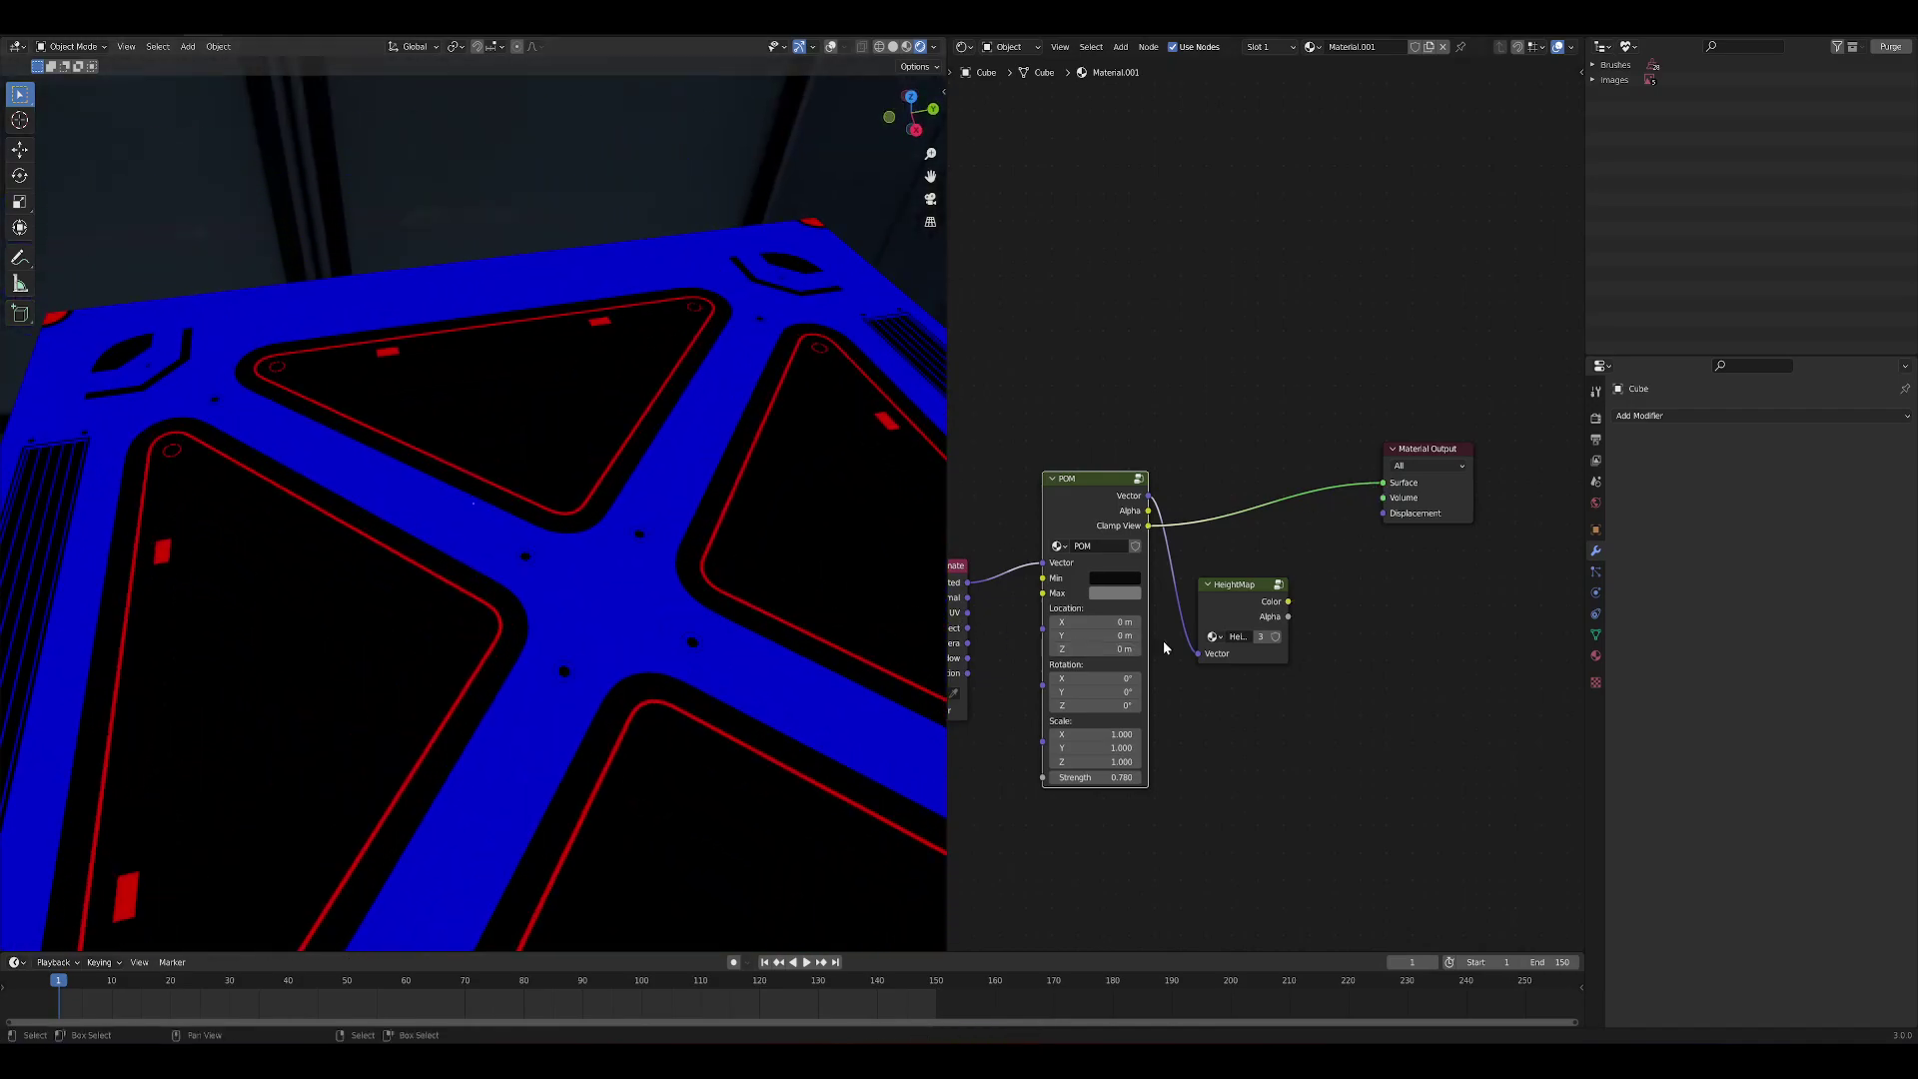
{"action": "scroll", "coordinate": [1166, 646], "scroll_direction": "up", "scroll_amount": 2}
Lower the POM node's Min color to black and inspect the red areas of the clamp mask on the cube
{"action": "left_click", "coordinate": [1235, 603]}
{"action": "left_click", "coordinate": [68, 47]}
{"action": "left_click", "coordinate": [20, 44]}
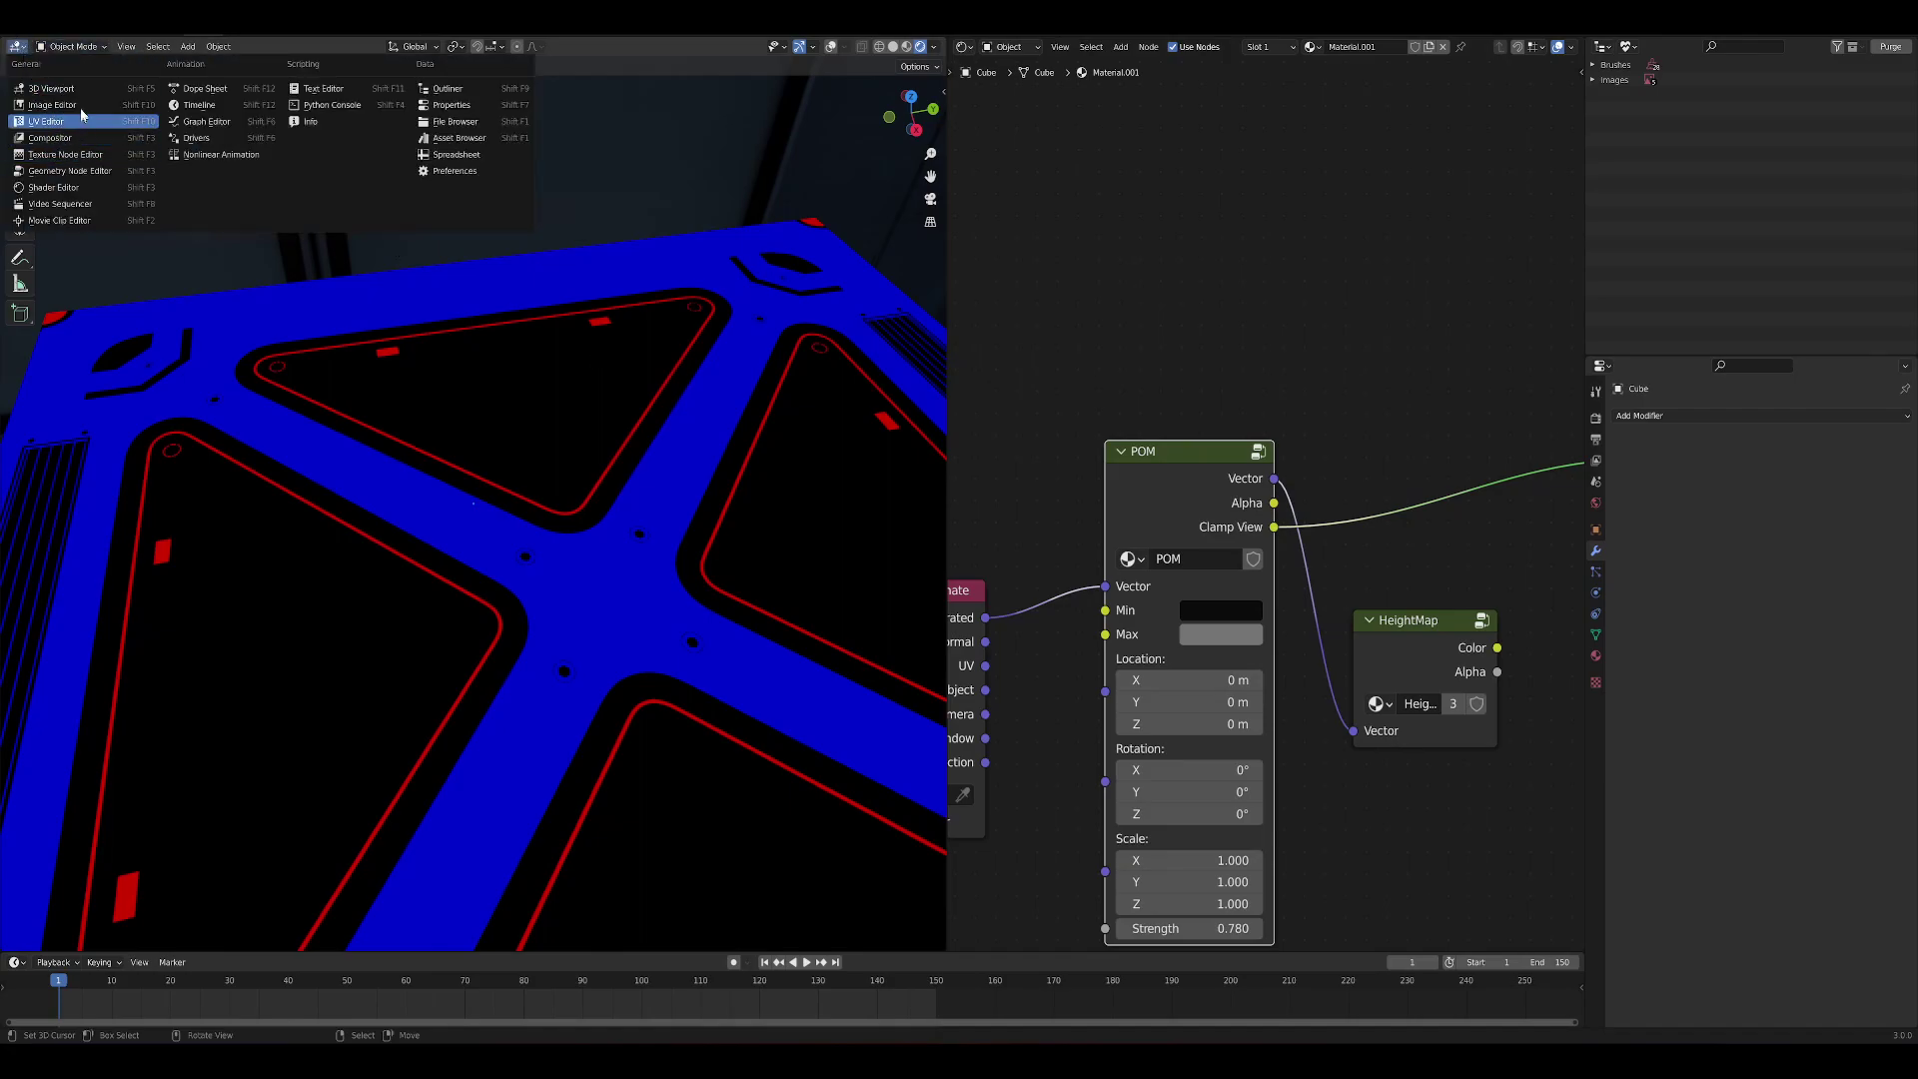
{"action": "left_click", "coordinate": [1202, 610]}
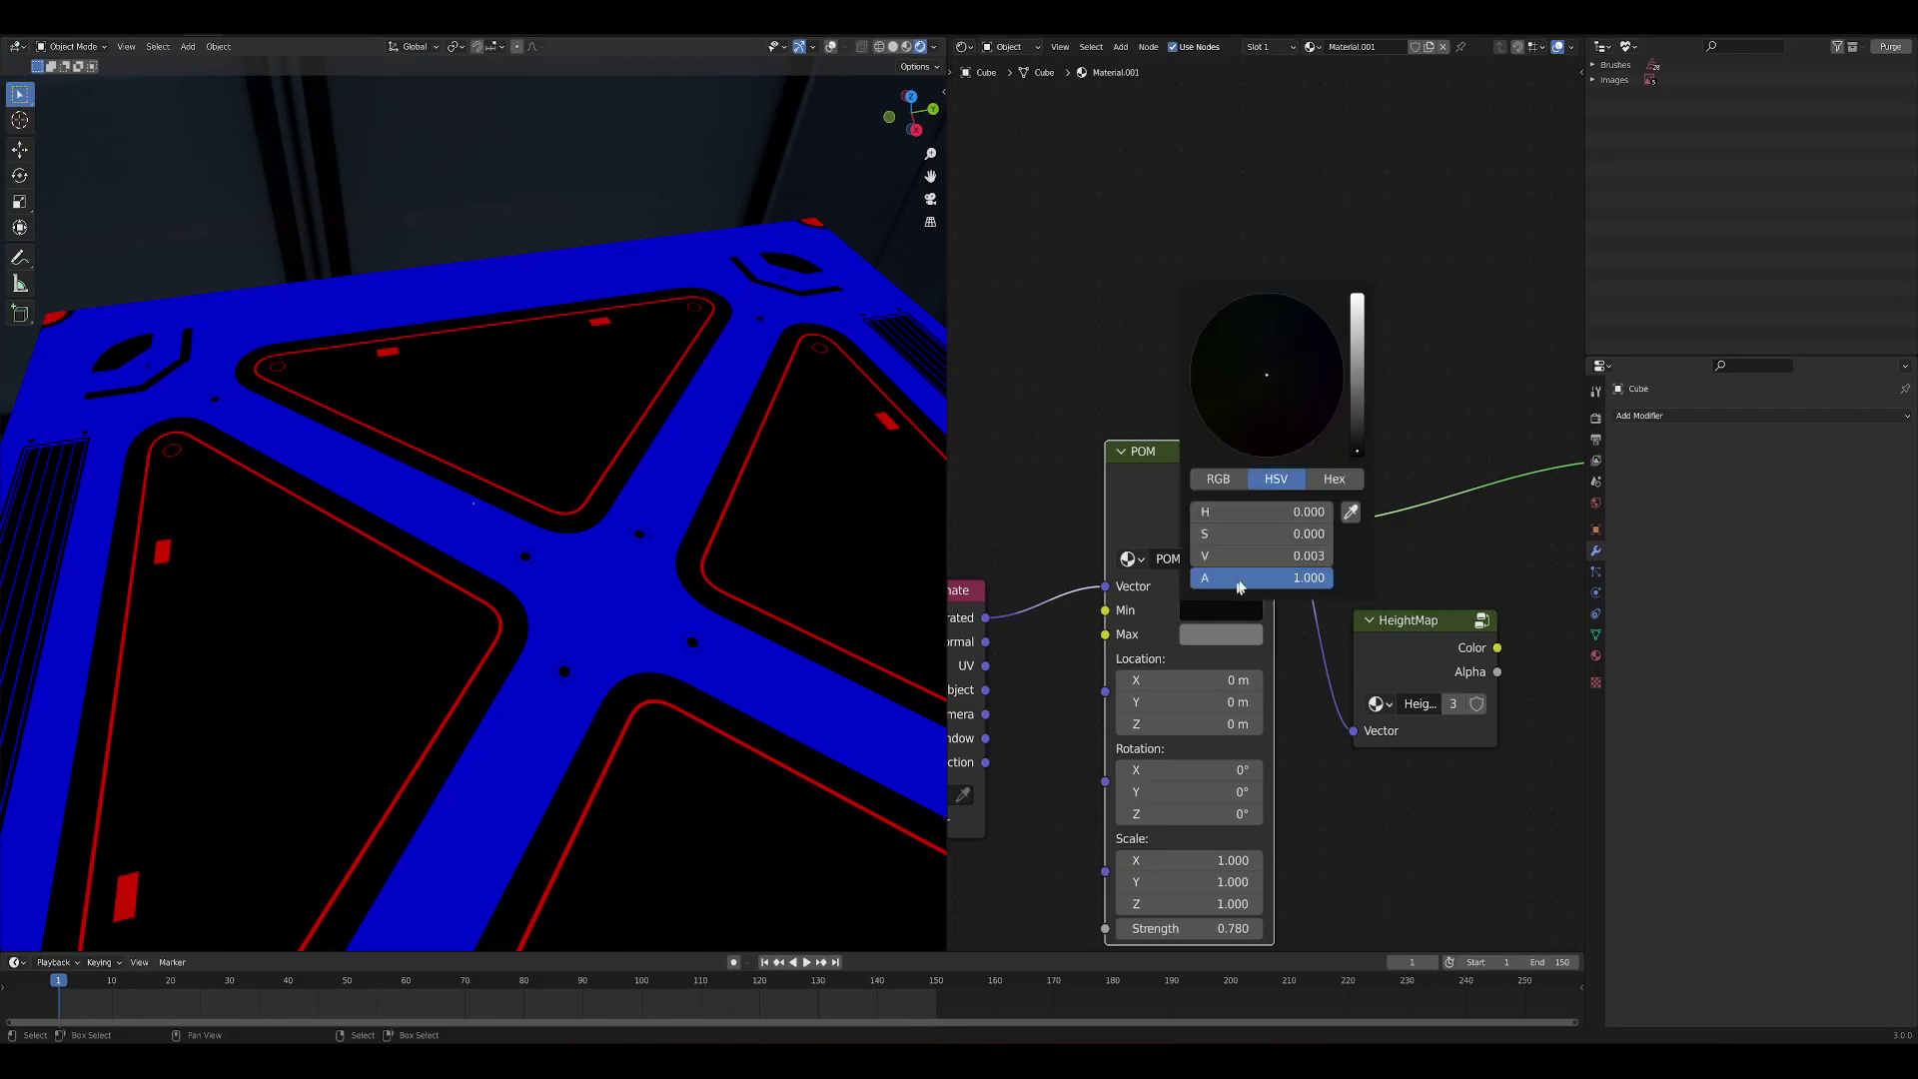
{"action": "left_click_drag", "start_coordinate": [1360, 455], "coordinate": [1356, 455]}
{"action": "middle_click_drag", "start_coordinate": [214, 663], "coordinate": [384, 607]}
{"action": "scroll", "coordinate": [420, 565], "scroll_direction": "up", "scroll_amount": 4}
{"action": "scroll", "coordinate": [471, 664], "scroll_direction": "down", "scroll_amount": 5}
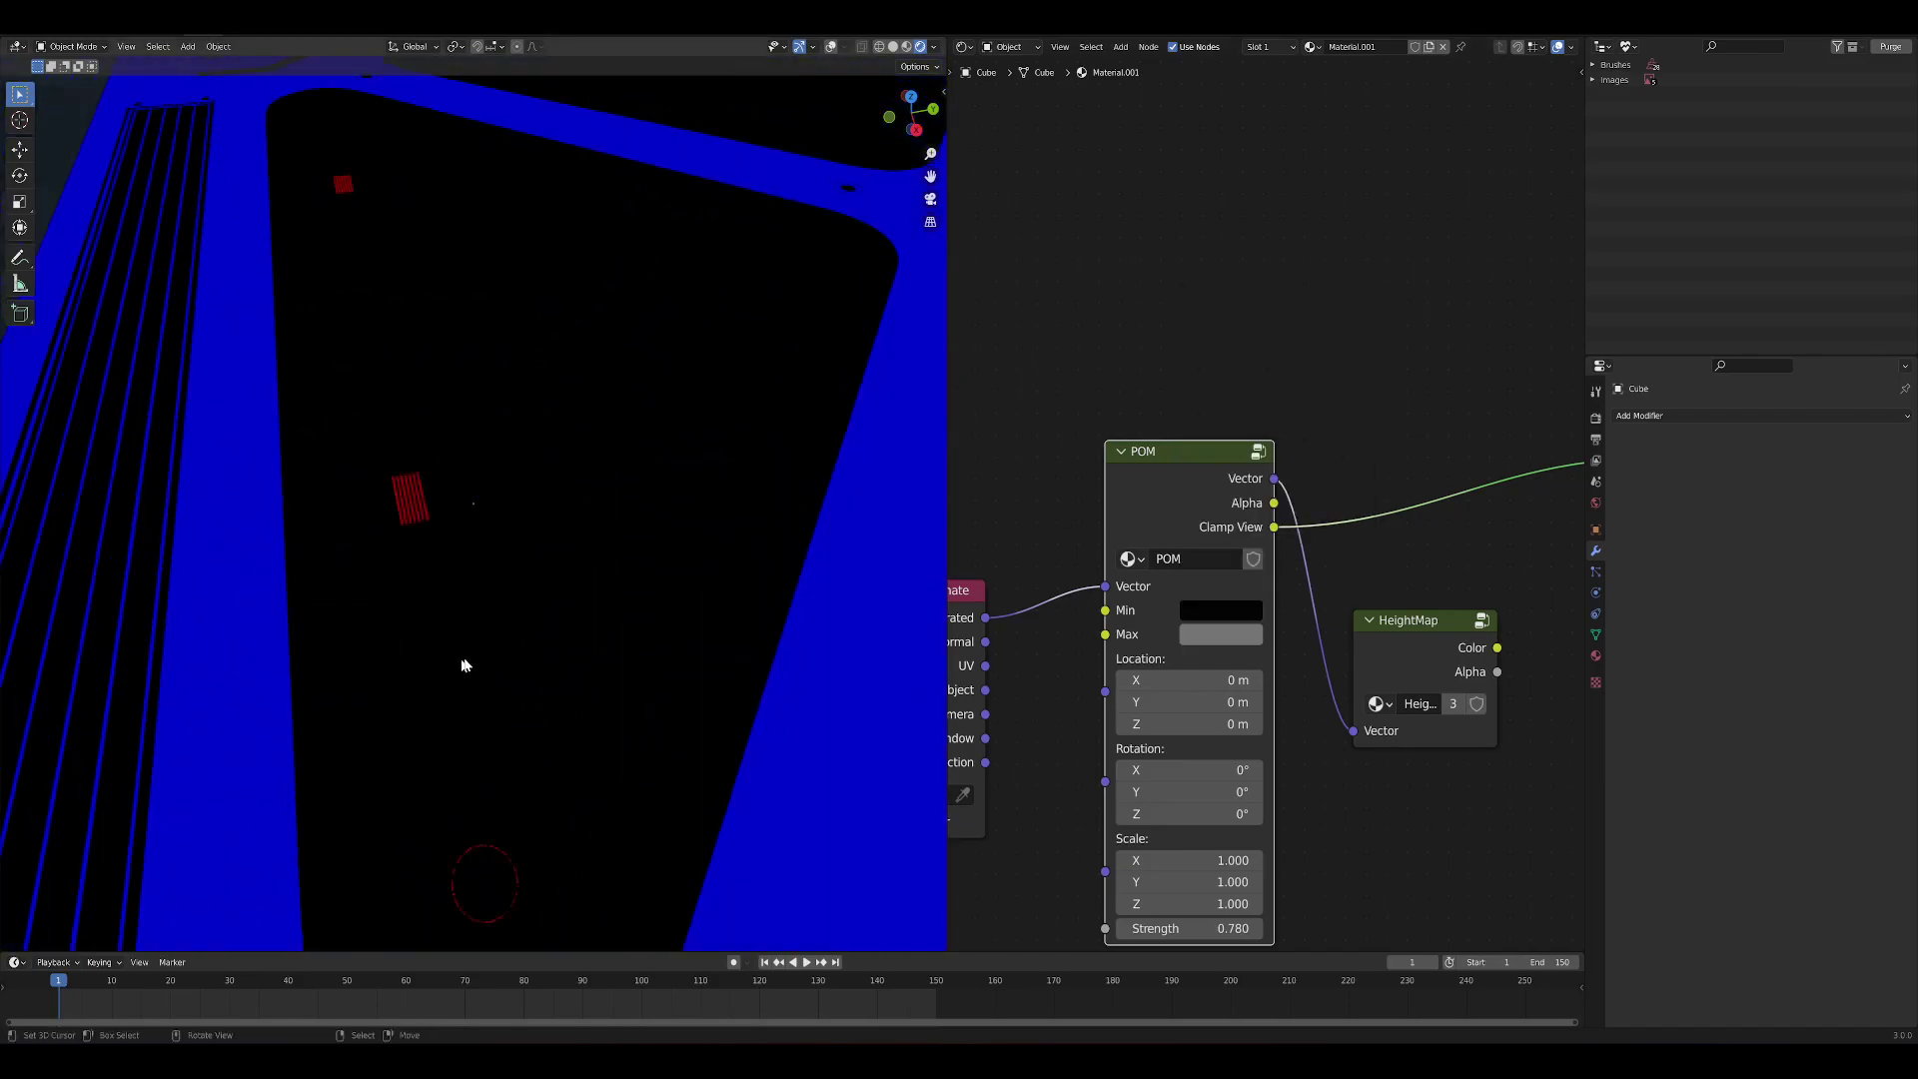
{"action": "middle_click_drag", "start_coordinate": [471, 663], "coordinate": [547, 645]}
Raise the POM node's Max color to a light grey until the blue areas of the clamp mask are gone
{"action": "left_click", "coordinate": [1237, 644]}
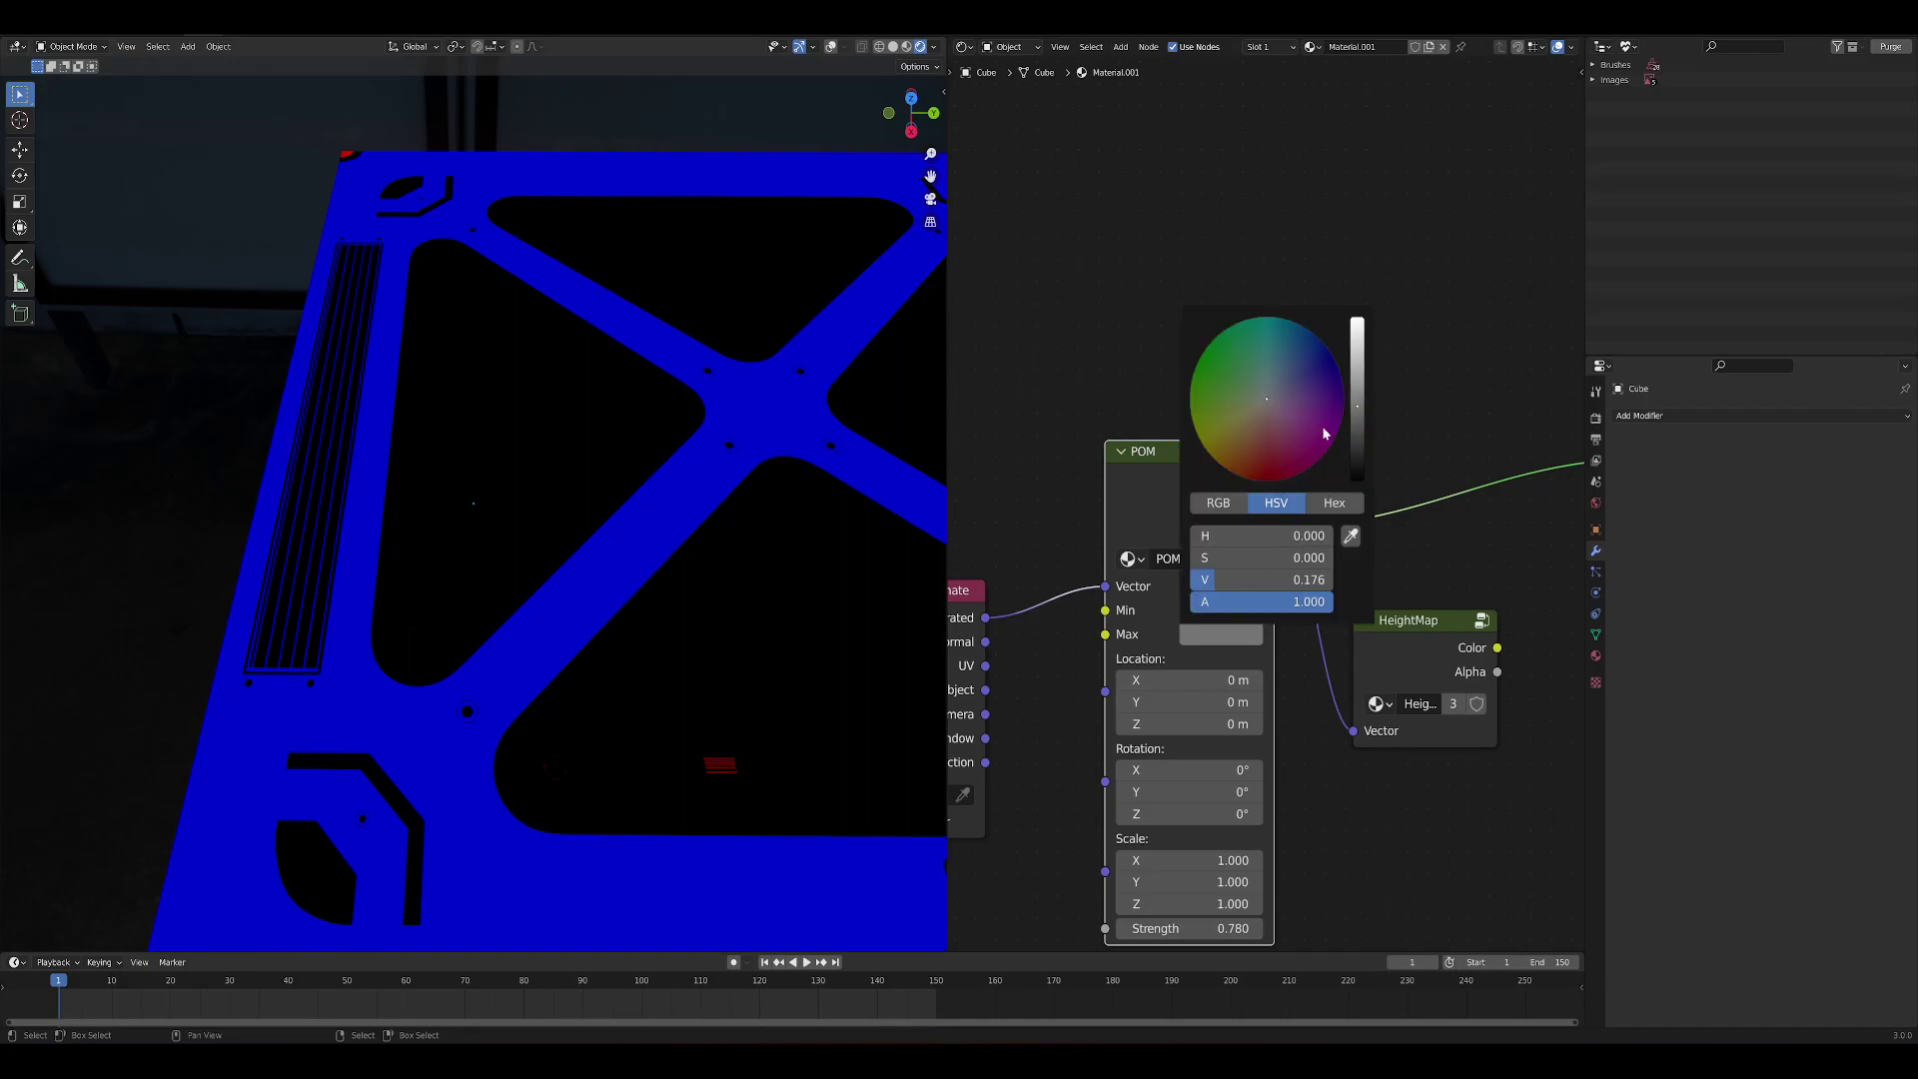
{"action": "left_click_drag", "start_coordinate": [1357, 406], "coordinate": [1356, 393]}
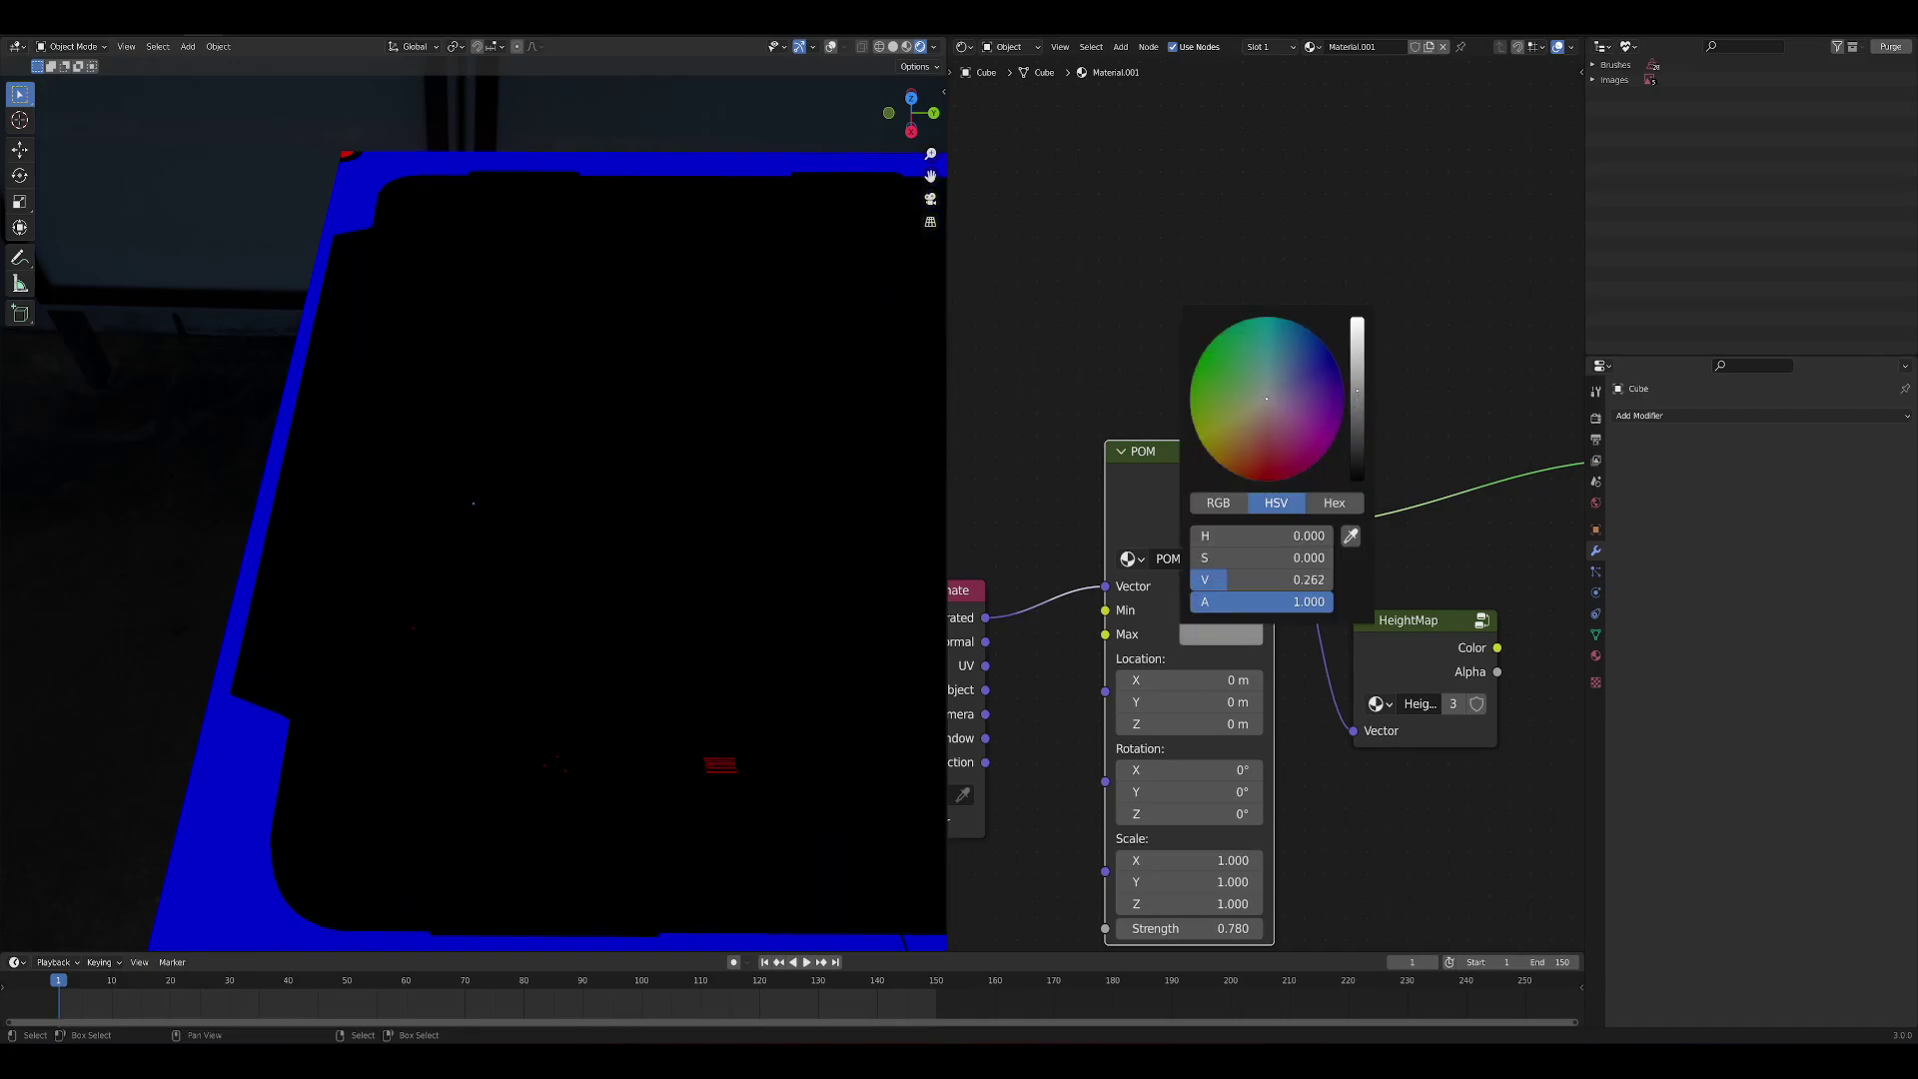
{"action": "left_click_drag", "start_coordinate": [1228, 579], "coordinate": [1281, 580]}
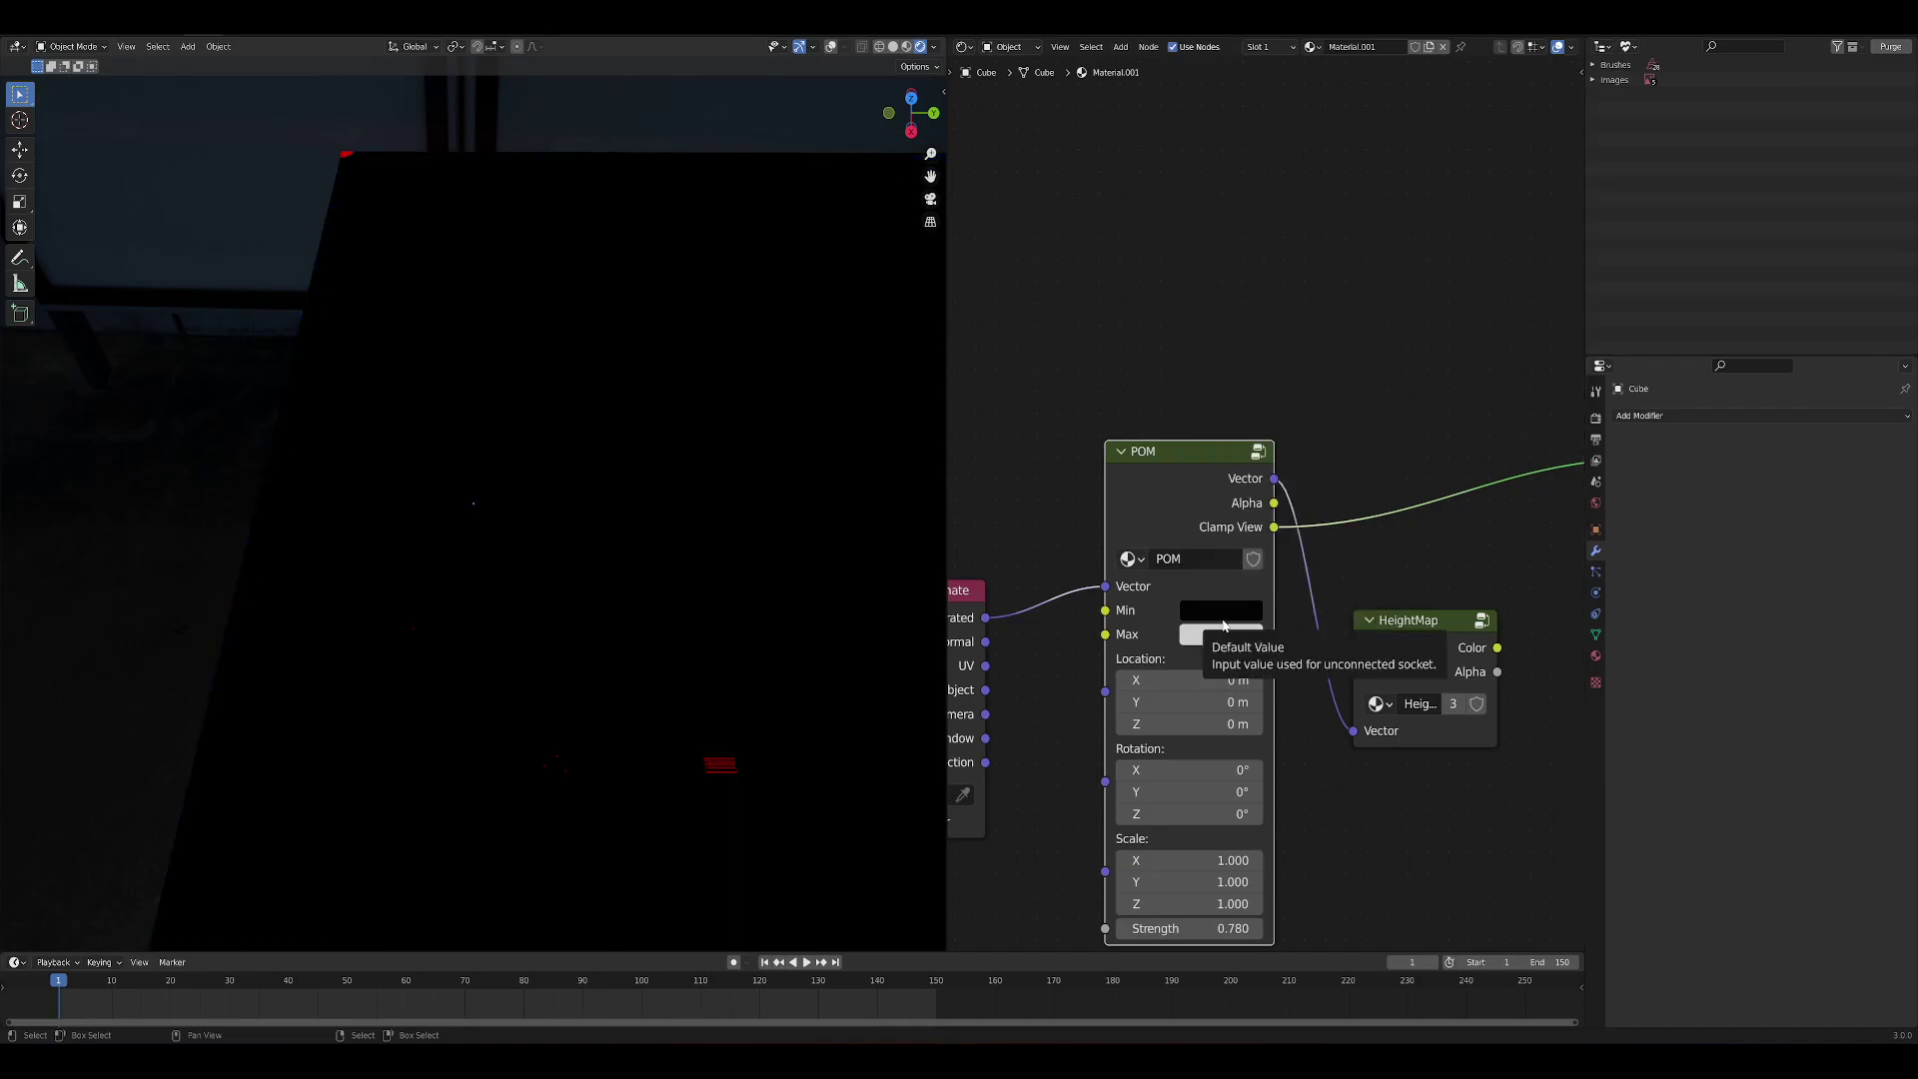
Add an Image Texture node above the HeightMap group
{"action": "scroll", "coordinate": [1402, 640], "scroll_direction": "down", "scroll_amount": 3}
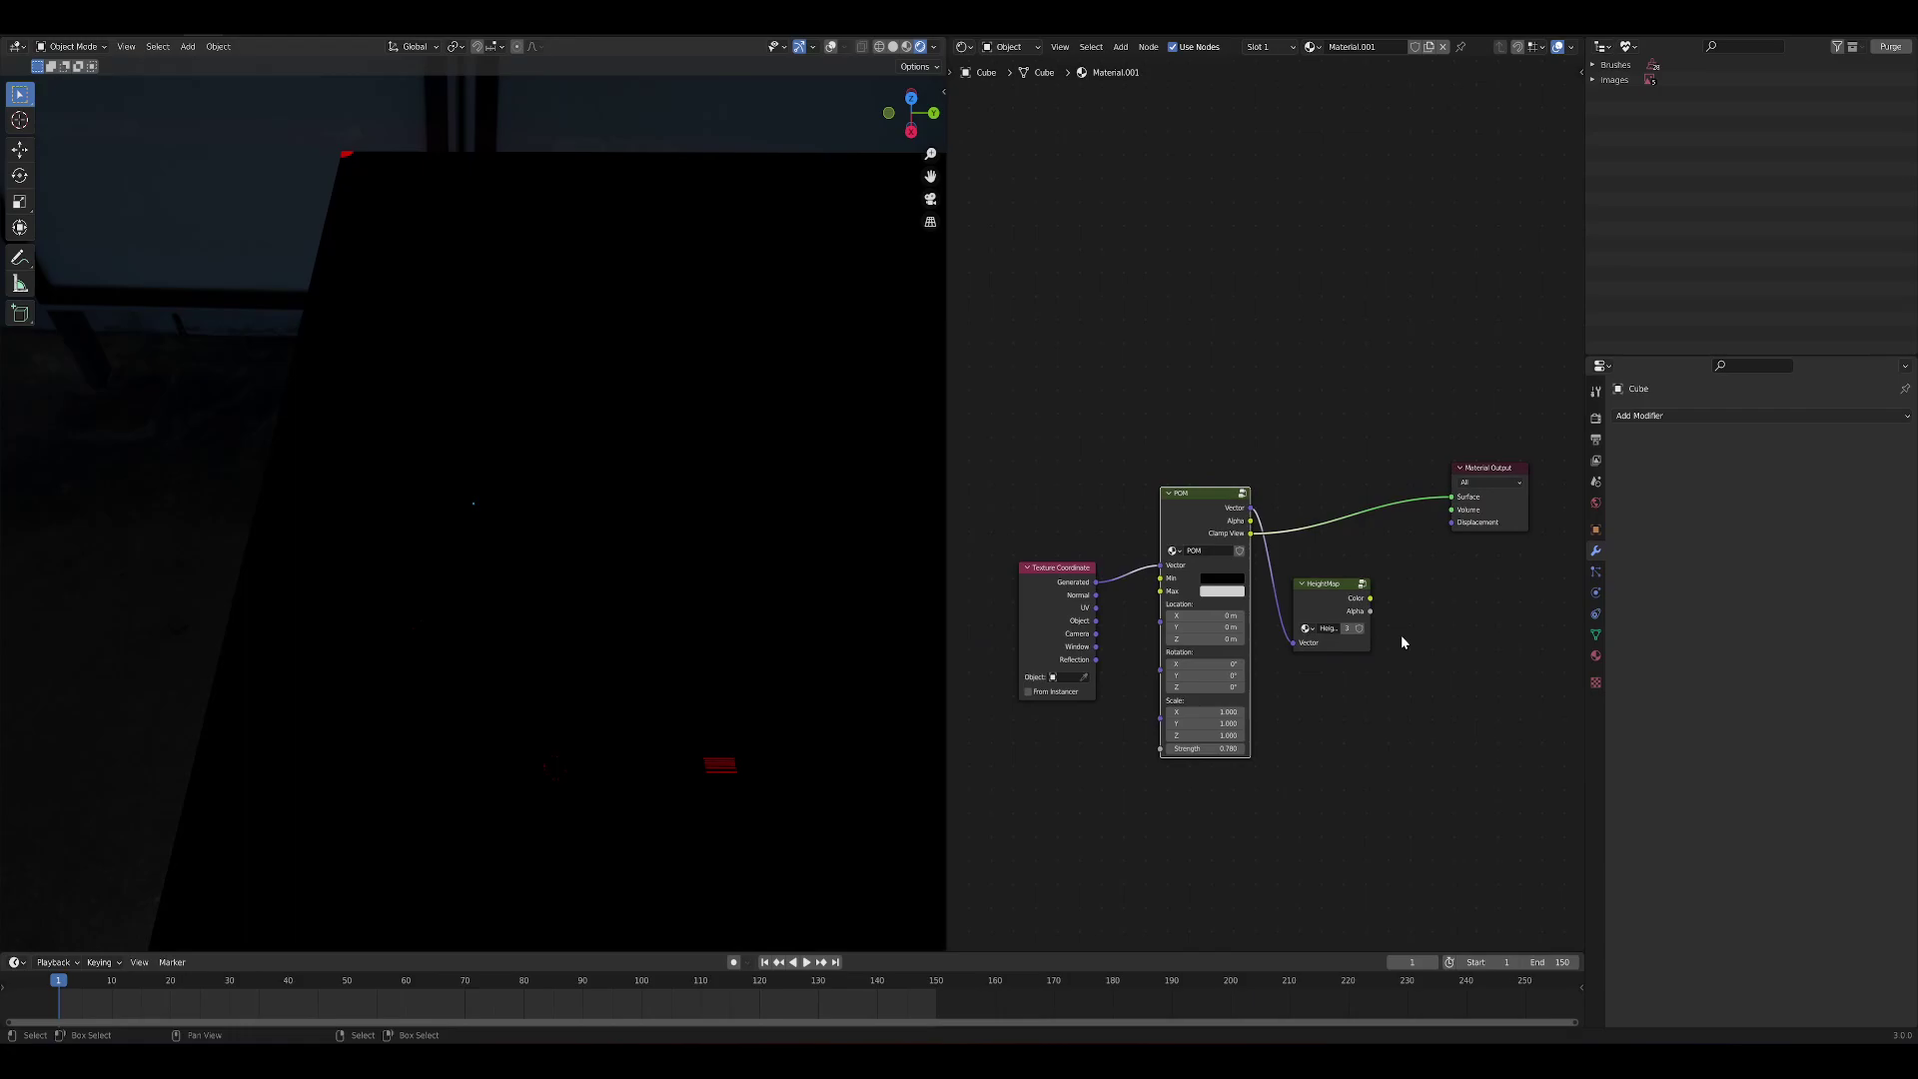
{"action": "scroll", "coordinate": [1351, 683], "scroll_direction": "up", "scroll_amount": 2}
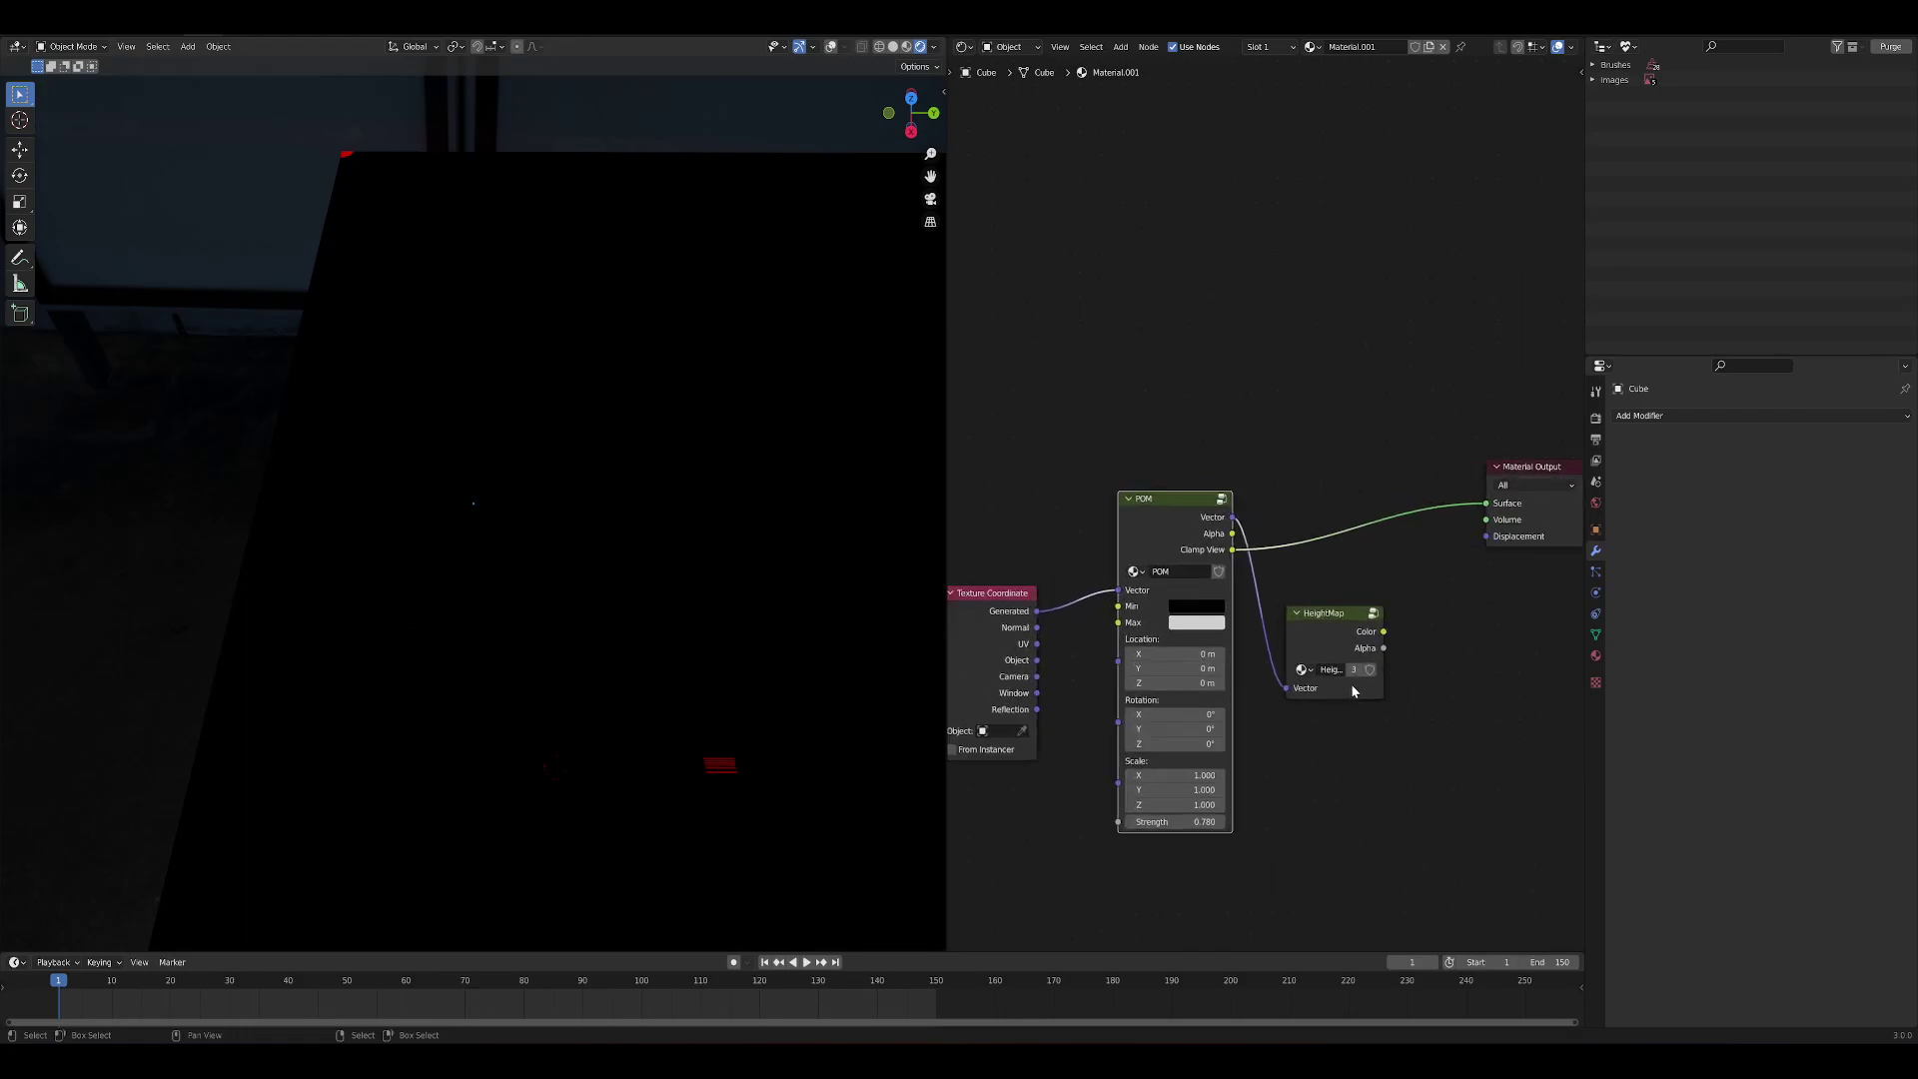
{"action": "scroll", "coordinate": [1351, 685], "scroll_direction": "up", "scroll_amount": 4}
{"action": "scroll", "coordinate": [1369, 686], "scroll_direction": "down", "scroll_amount": 5}
{"action": "middle_click_drag", "start_coordinate": [1376, 688], "coordinate": [1318, 667]}
{"action": "scroll", "coordinate": [1309, 633], "scroll_direction": "up", "scroll_amount": 1}
{"action": "key", "text": "shift+a"}
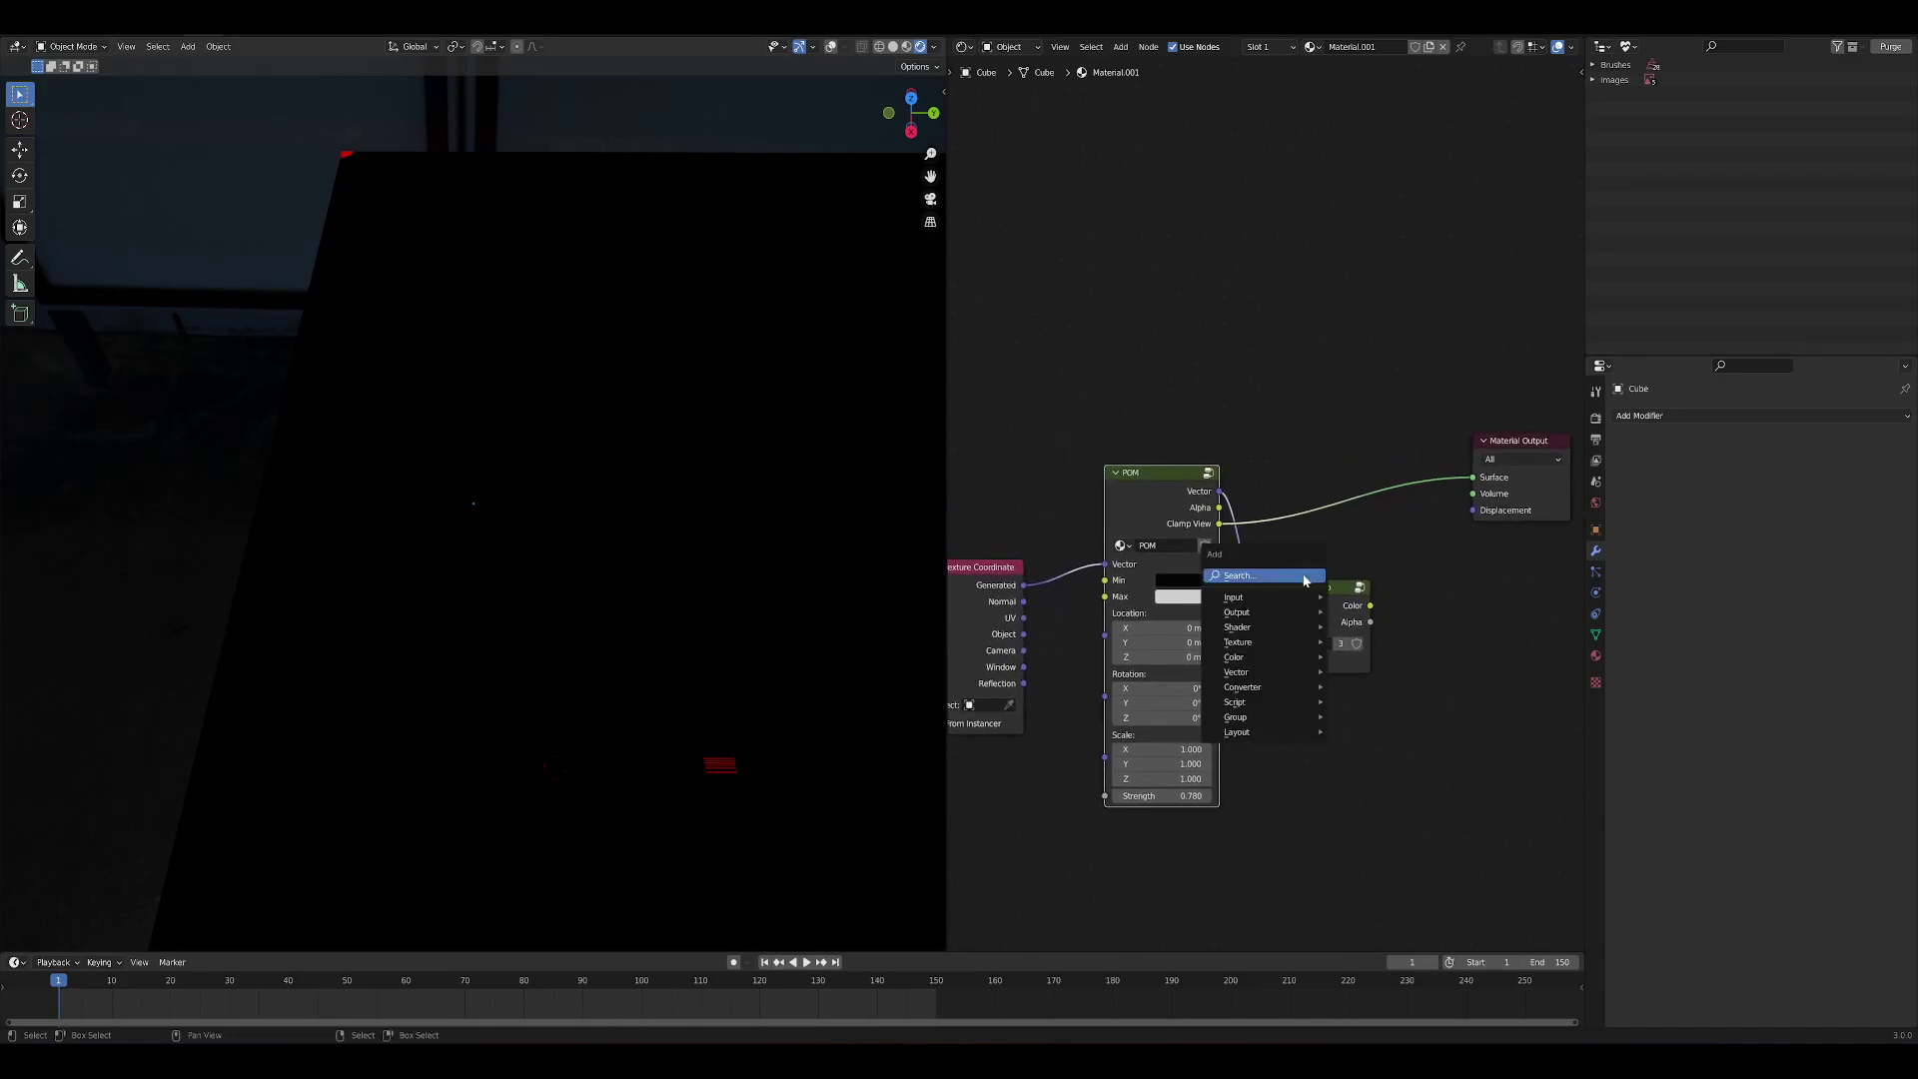
{"action": "mouse_move", "coordinate": [1311, 647]}
{"action": "left_click", "coordinate": [1393, 700]}
{"action": "left_click", "coordinate": [1312, 315]}
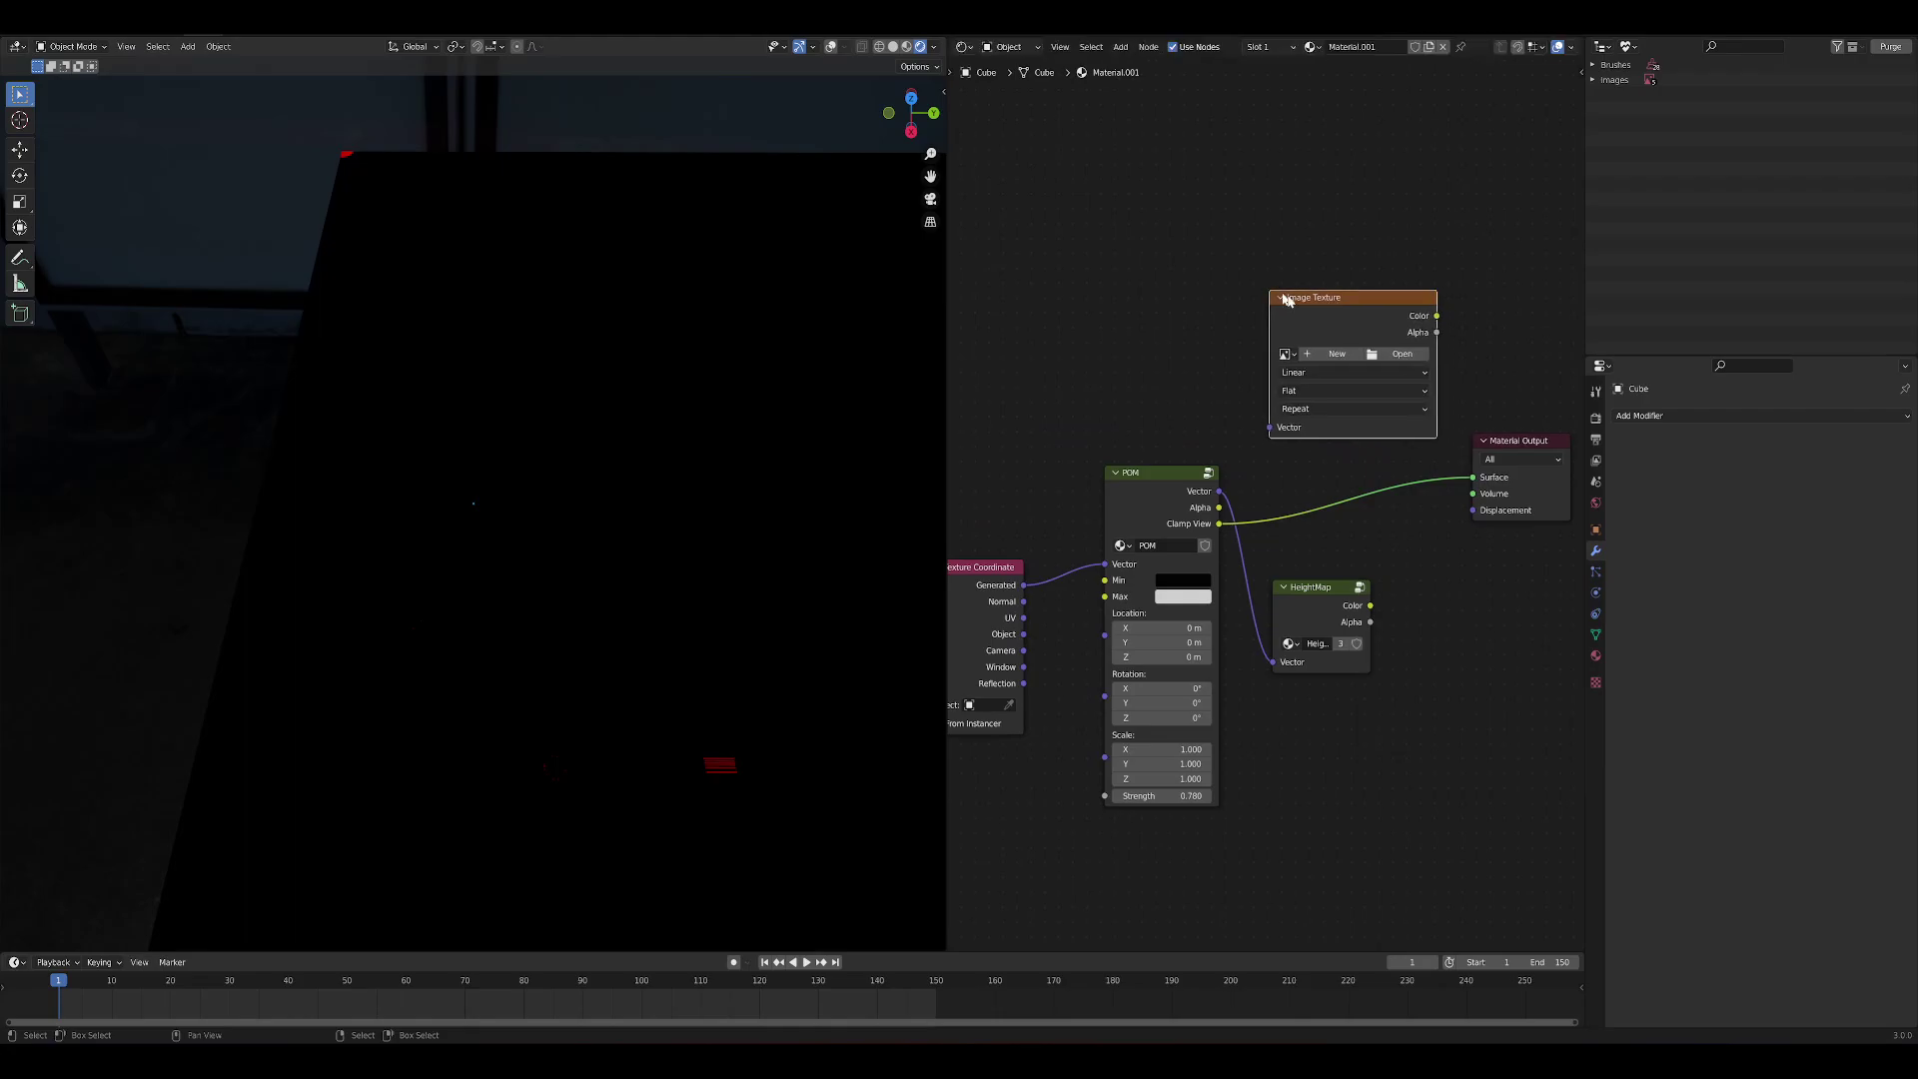
Load the SciFiPanels 4K albedo image into the new Image Texture node
{"action": "left_click", "coordinate": [1388, 356]}
{"action": "left_click", "coordinate": [651, 660]}
{"action": "double_click", "coordinate": [910, 370]}
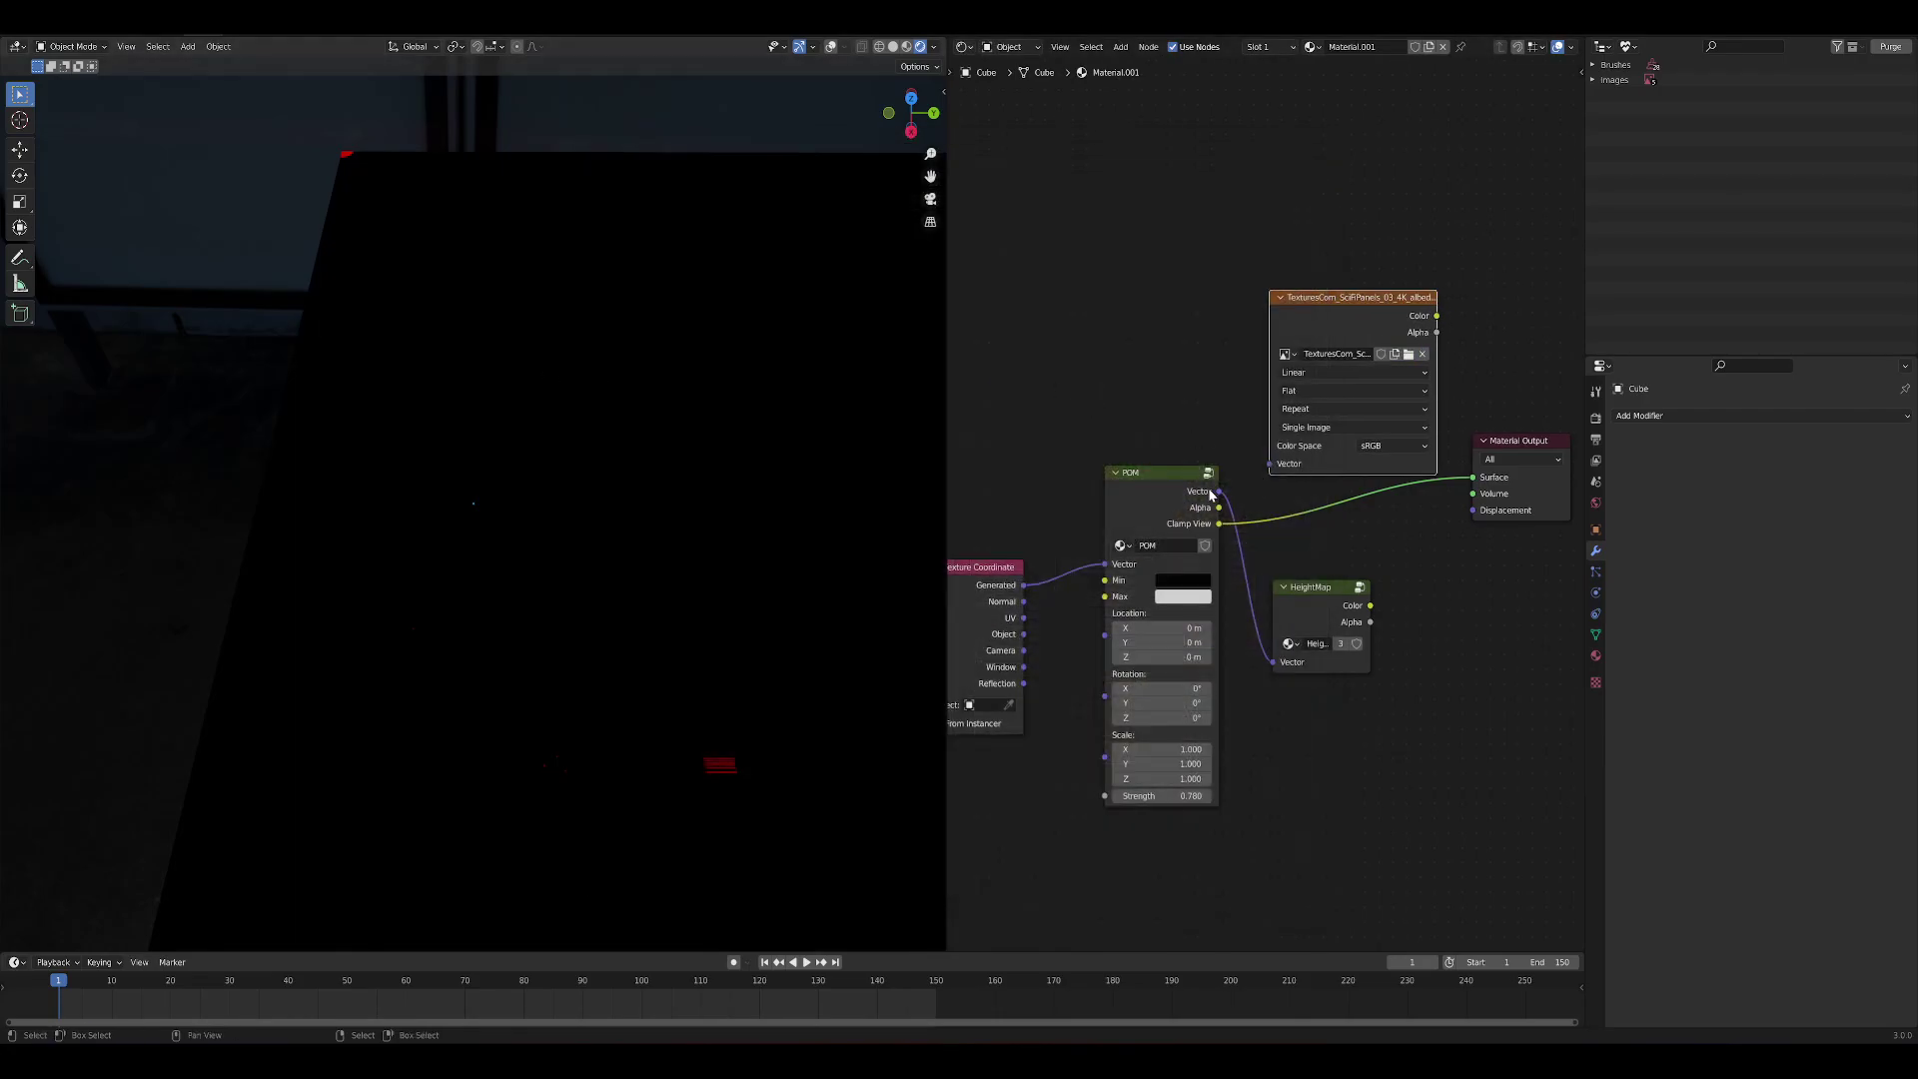
Connect the POM Vector output to the albedo texture's Vector and its Color to Surface, and shift the Material Output away
{"action": "left_click_drag", "start_coordinate": [1211, 494], "coordinate": [1280, 465]}
{"action": "left_click_drag", "start_coordinate": [1437, 316], "coordinate": [1453, 357]}
{"action": "left_click_drag", "start_coordinate": [1479, 480], "coordinate": [1475, 478]}
{"action": "middle_click_drag", "start_coordinate": [1476, 478], "coordinate": [1379, 440]}
{"action": "left_click_drag", "start_coordinate": [1381, 428], "coordinate": [1540, 457]}
{"action": "scroll", "coordinate": [548, 497], "scroll_direction": "down", "scroll_amount": 2}
{"action": "middle_click_drag", "start_coordinate": [548, 496], "coordinate": [643, 410]}
{"action": "scroll", "coordinate": [409, 370], "scroll_direction": "down", "scroll_amount": 6}
{"action": "scroll", "coordinate": [524, 455], "scroll_direction": "up", "scroll_amount": 5}
{"action": "middle_click_drag", "start_coordinate": [523, 462], "coordinate": [610, 400]}
{"action": "scroll", "coordinate": [1335, 535], "scroll_direction": "up", "scroll_amount": 1}
Insert a Diffuse BSDF between the albedo texture and the Material Output
{"action": "key", "text": "shift+a"}
{"action": "mouse_move", "coordinate": [1344, 523]}
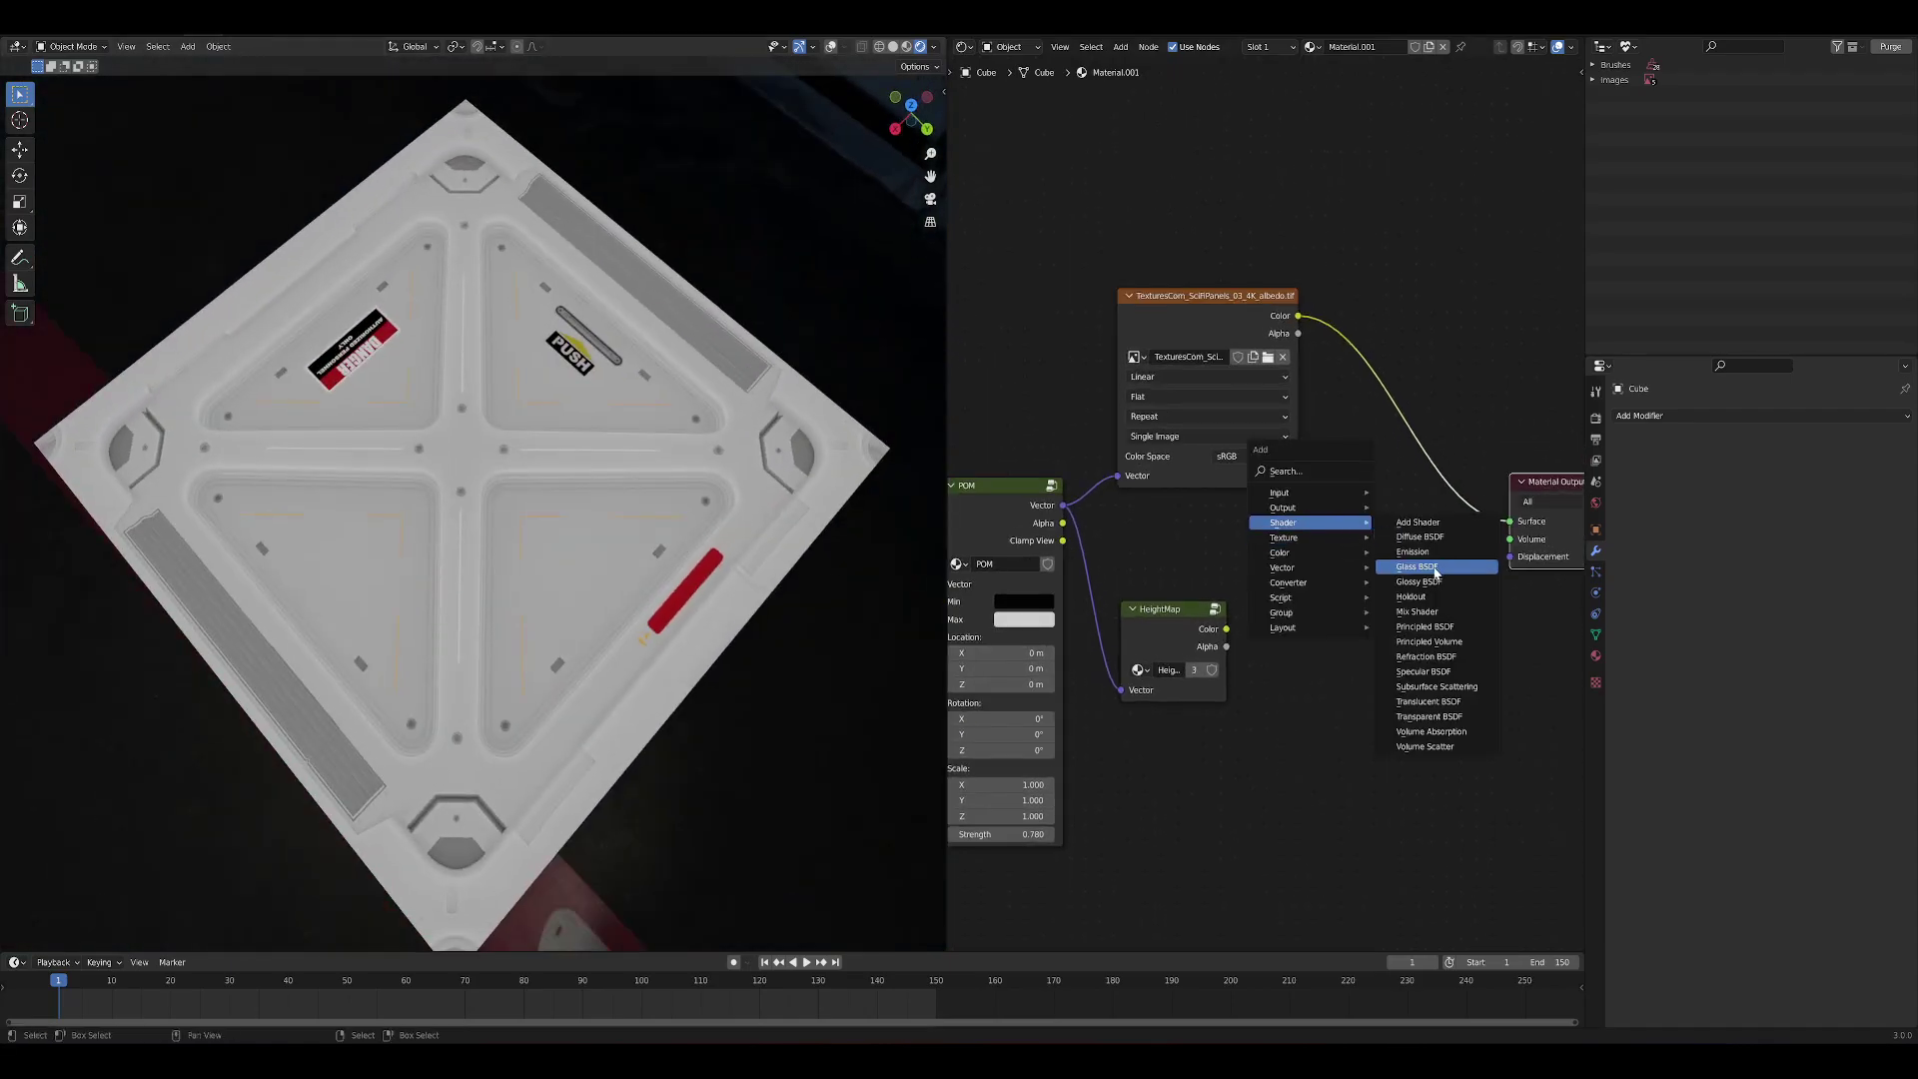
{"action": "left_click", "coordinate": [1420, 537]}
{"action": "left_click", "coordinate": [1414, 512]}
Add a Bump node beside the HeightMap group and connect the HeightMap Color to its Height
{"action": "key", "text": "shift+a"}
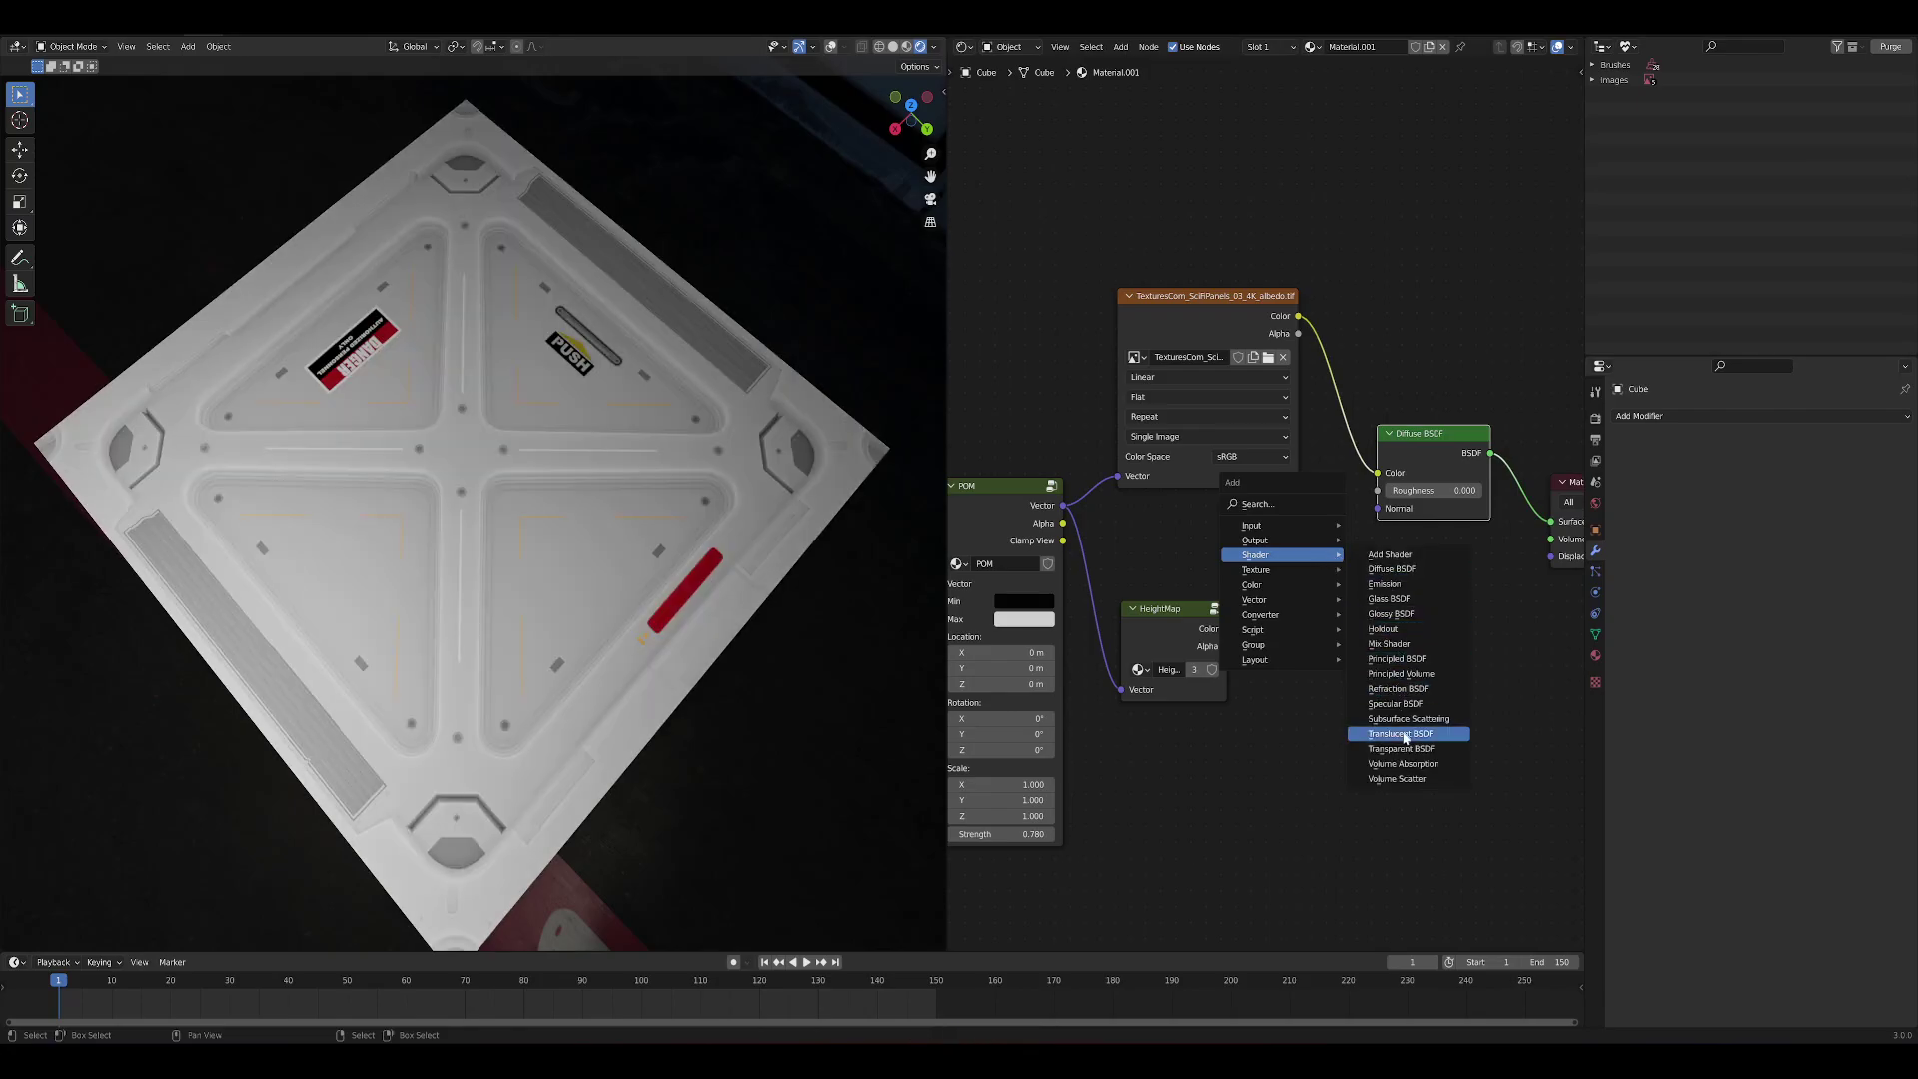
{"action": "mouse_move", "coordinate": [1284, 599]}
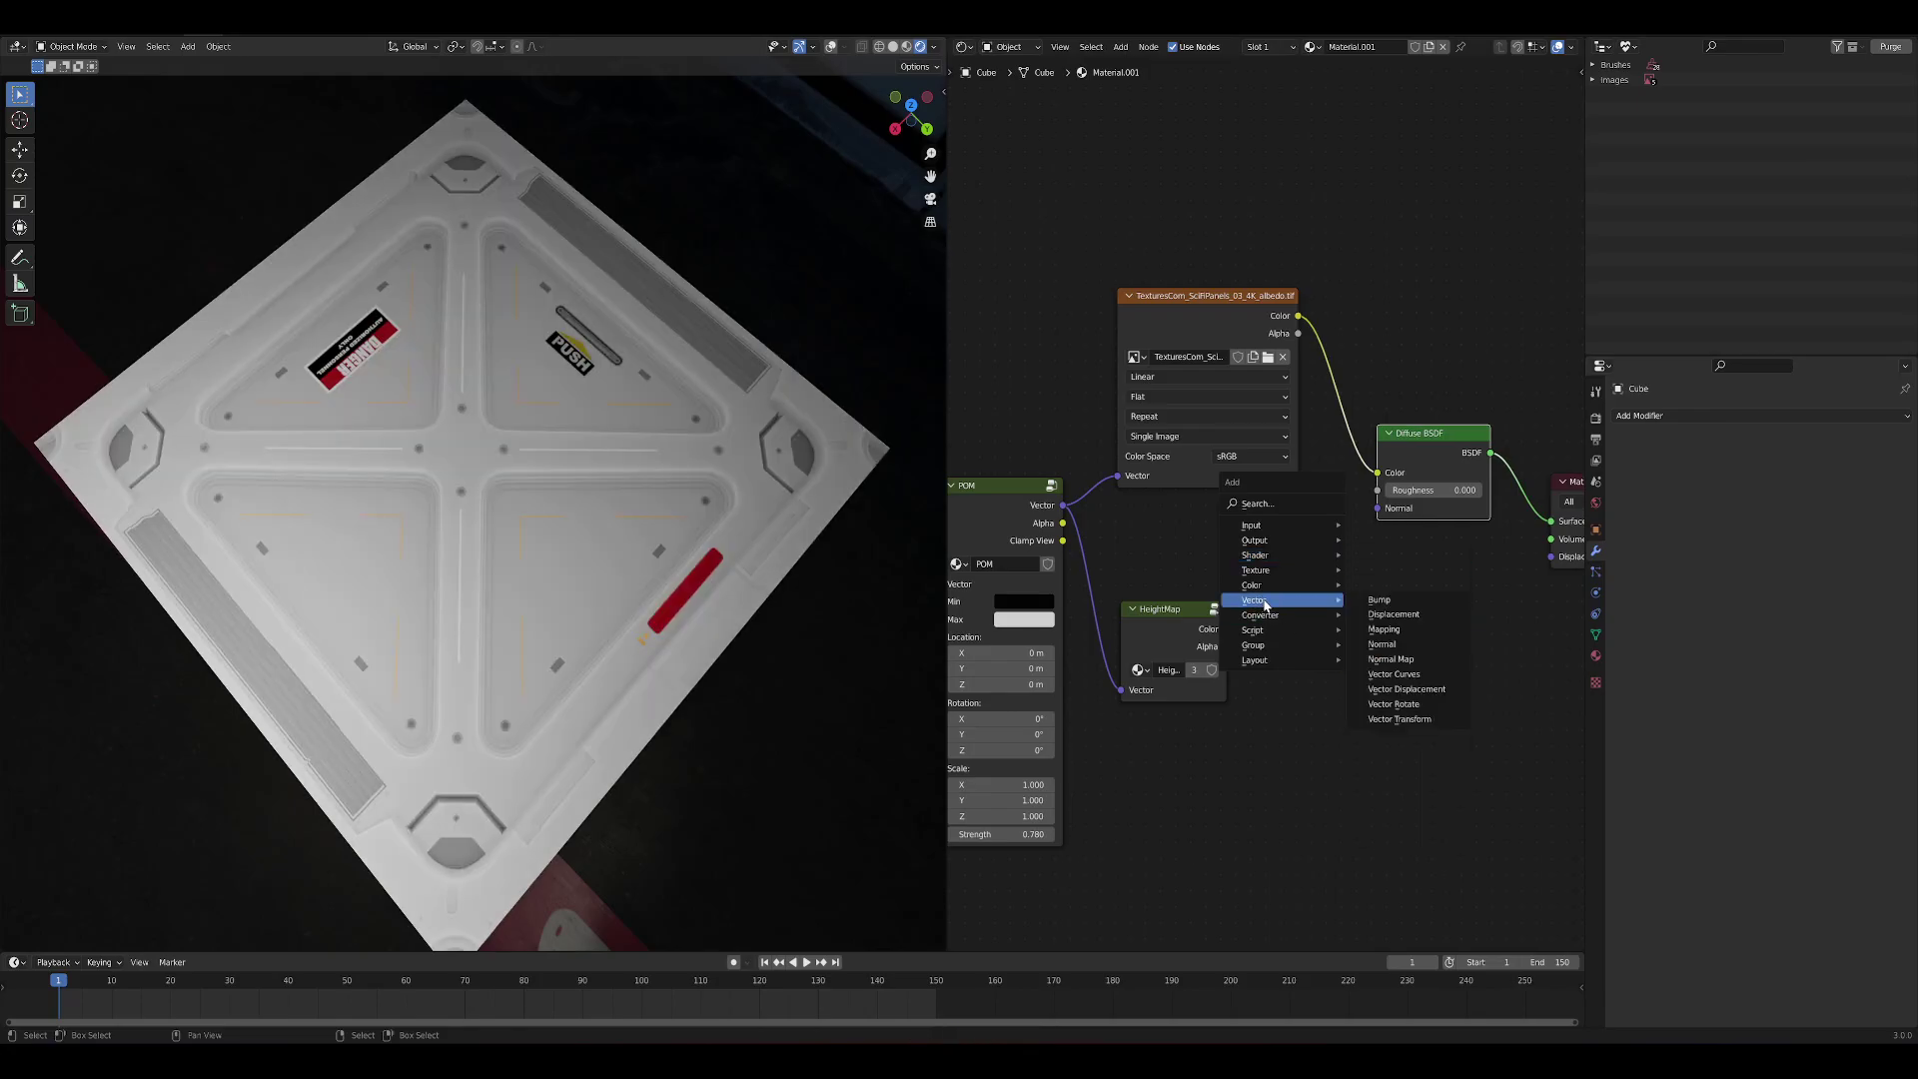
{"action": "left_click", "coordinate": [1383, 600]}
{"action": "left_click", "coordinate": [1312, 576]}
{"action": "left_click_drag", "start_coordinate": [1182, 613], "coordinate": [1262, 639]}
Try a Displacement node, connecting the HeightMap Color to its Scale and its output to the Material Output's Displacement
{"action": "key", "text": "shift+a"}
{"action": "left_click", "coordinate": [1419, 721]}
{"action": "left_click", "coordinate": [1423, 668]}
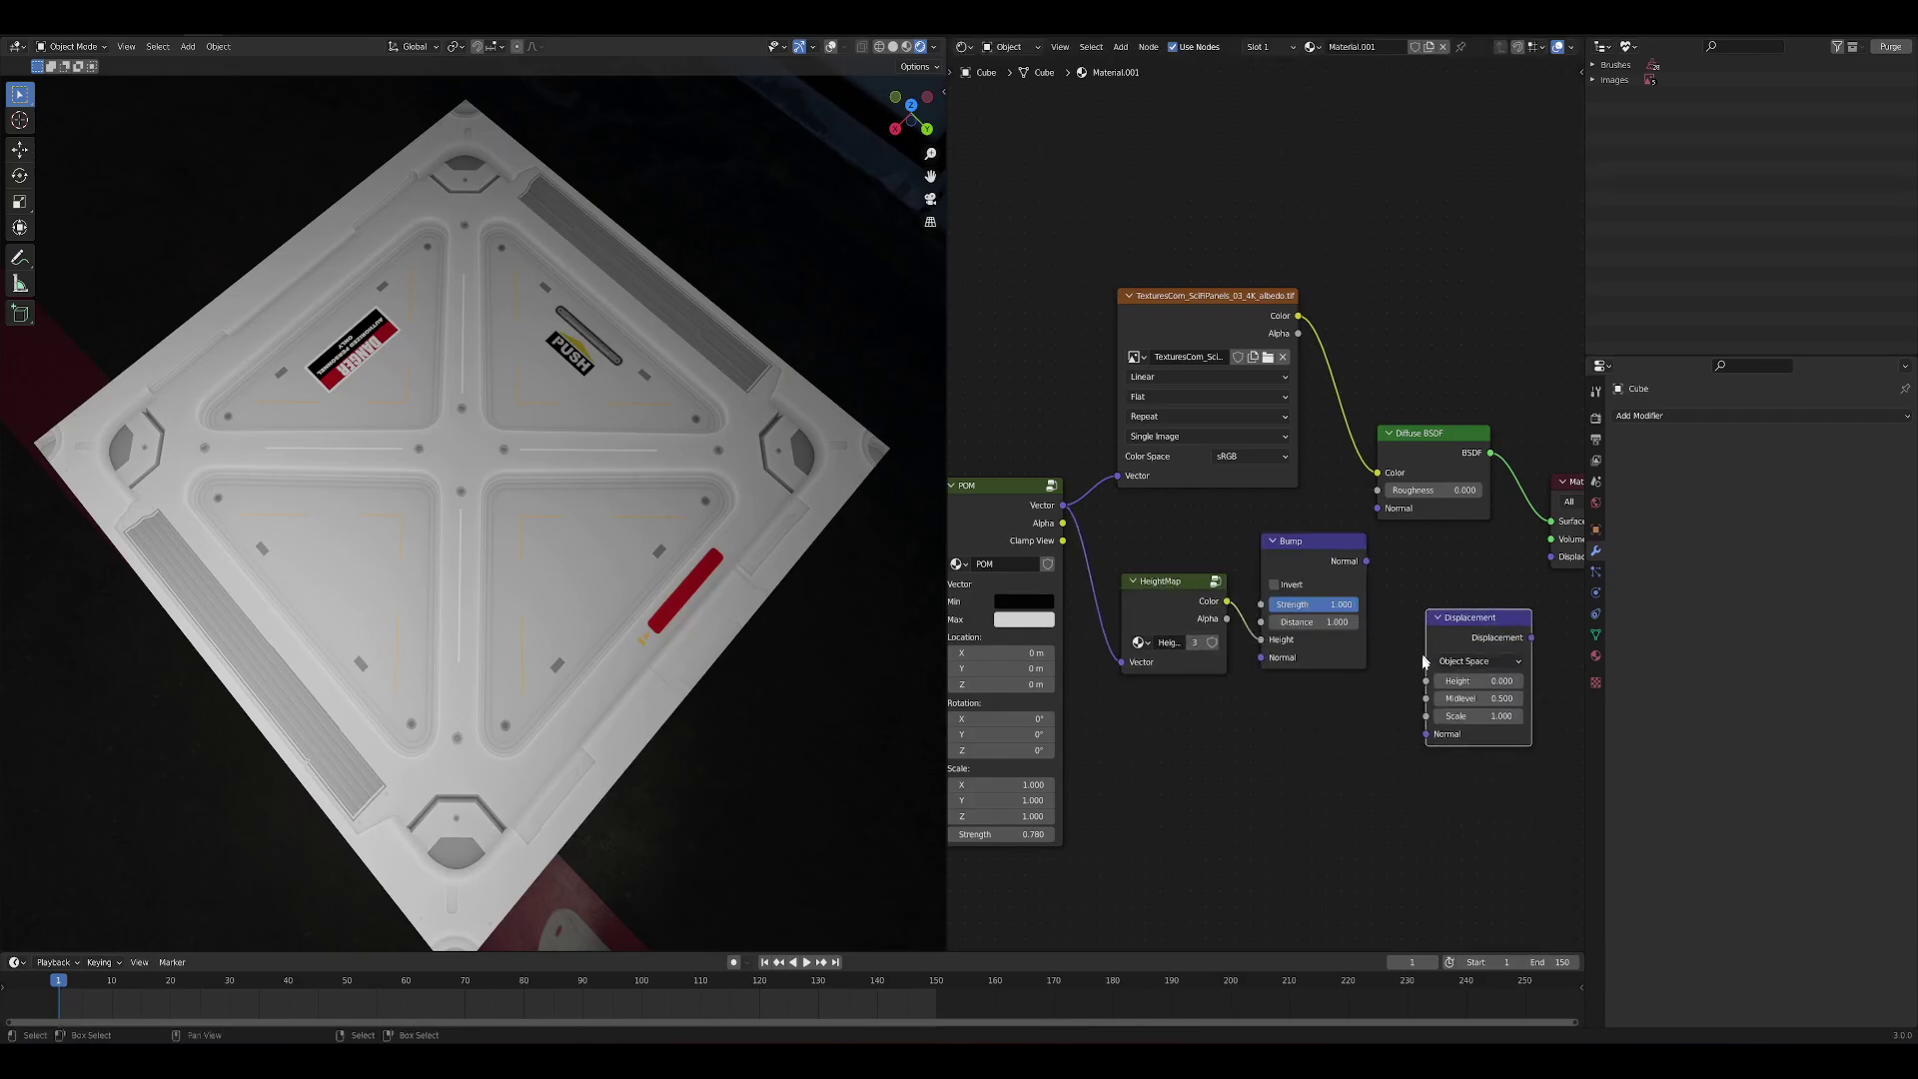
{"action": "left_click_drag", "start_coordinate": [1226, 602], "coordinate": [1427, 718]}
{"action": "middle_click_drag", "start_coordinate": [1456, 589], "coordinate": [1342, 594]}
{"action": "left_click_drag", "start_coordinate": [1381, 637], "coordinate": [1439, 561]}
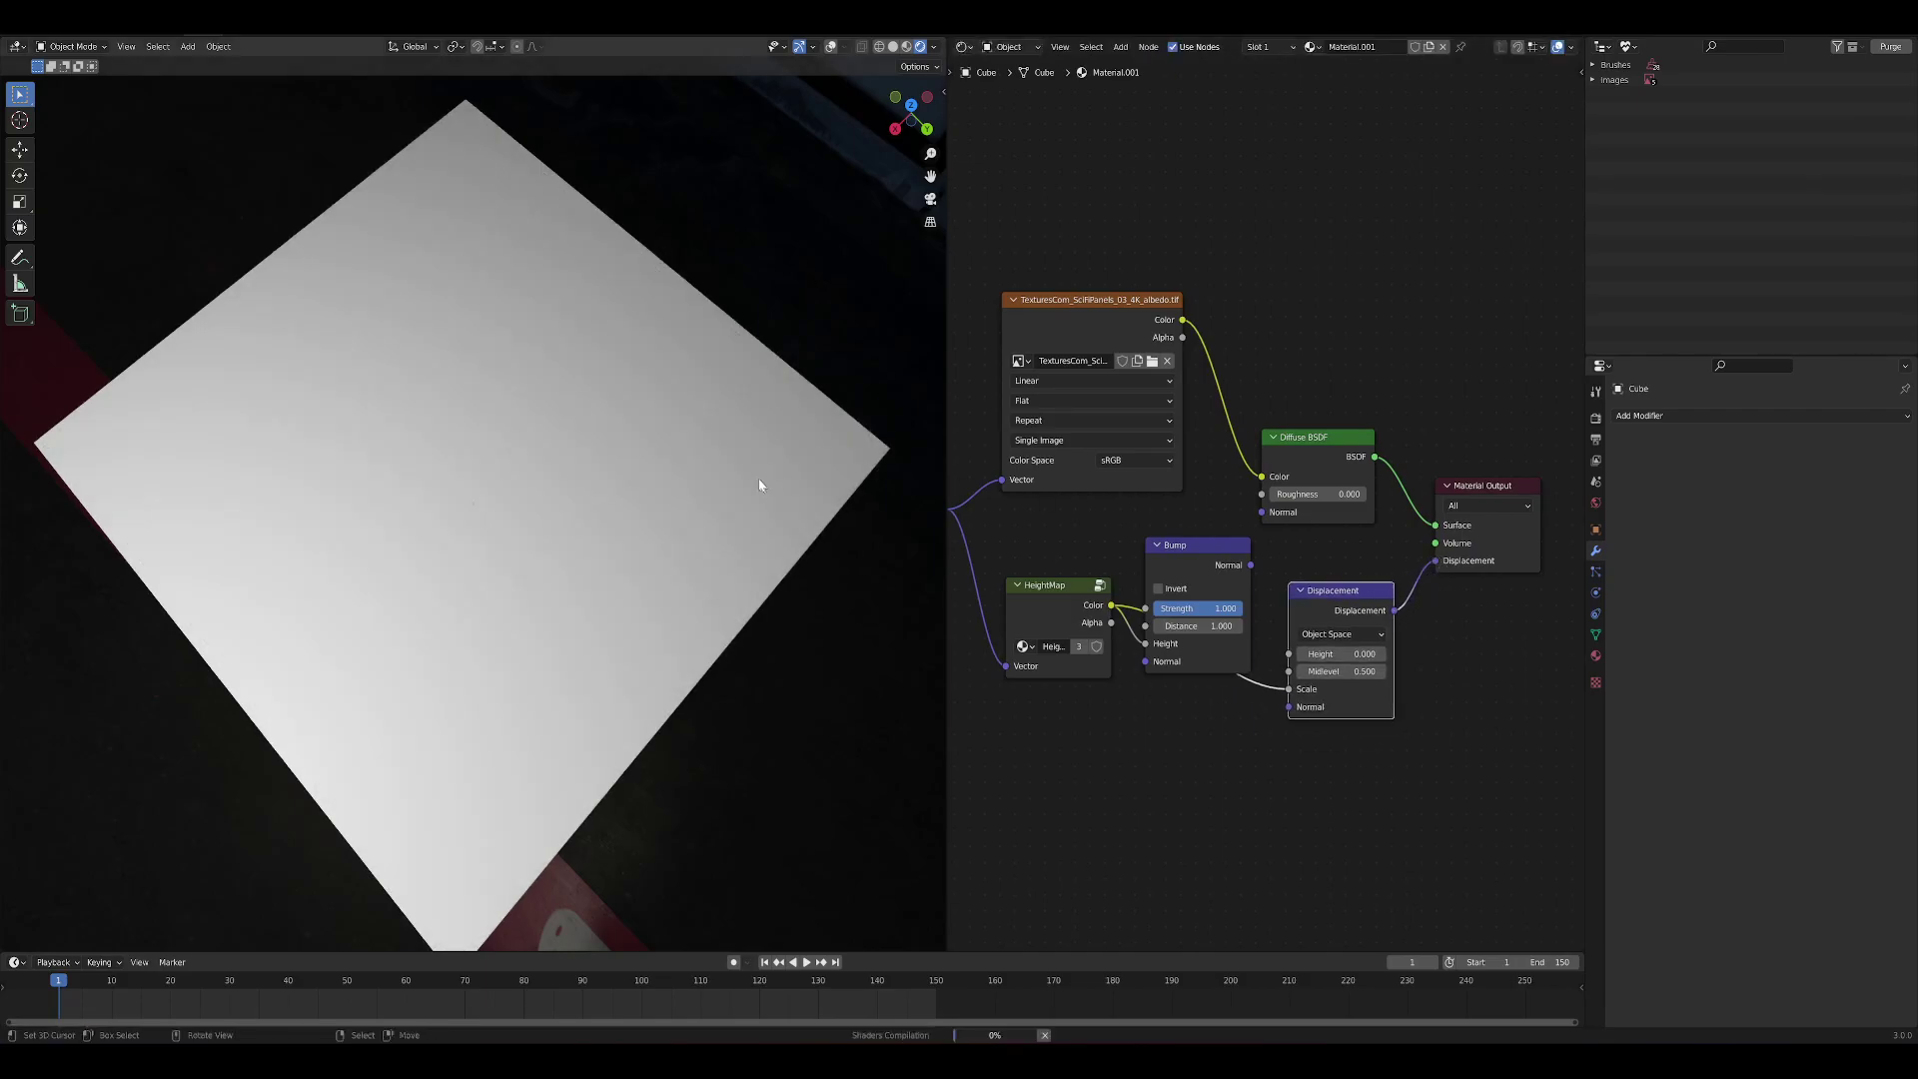
Inspect the cube's side faces with displacement applied and delete the Displacement node
{"action": "middle_click_drag", "start_coordinate": [754, 482], "coordinate": [710, 393]}
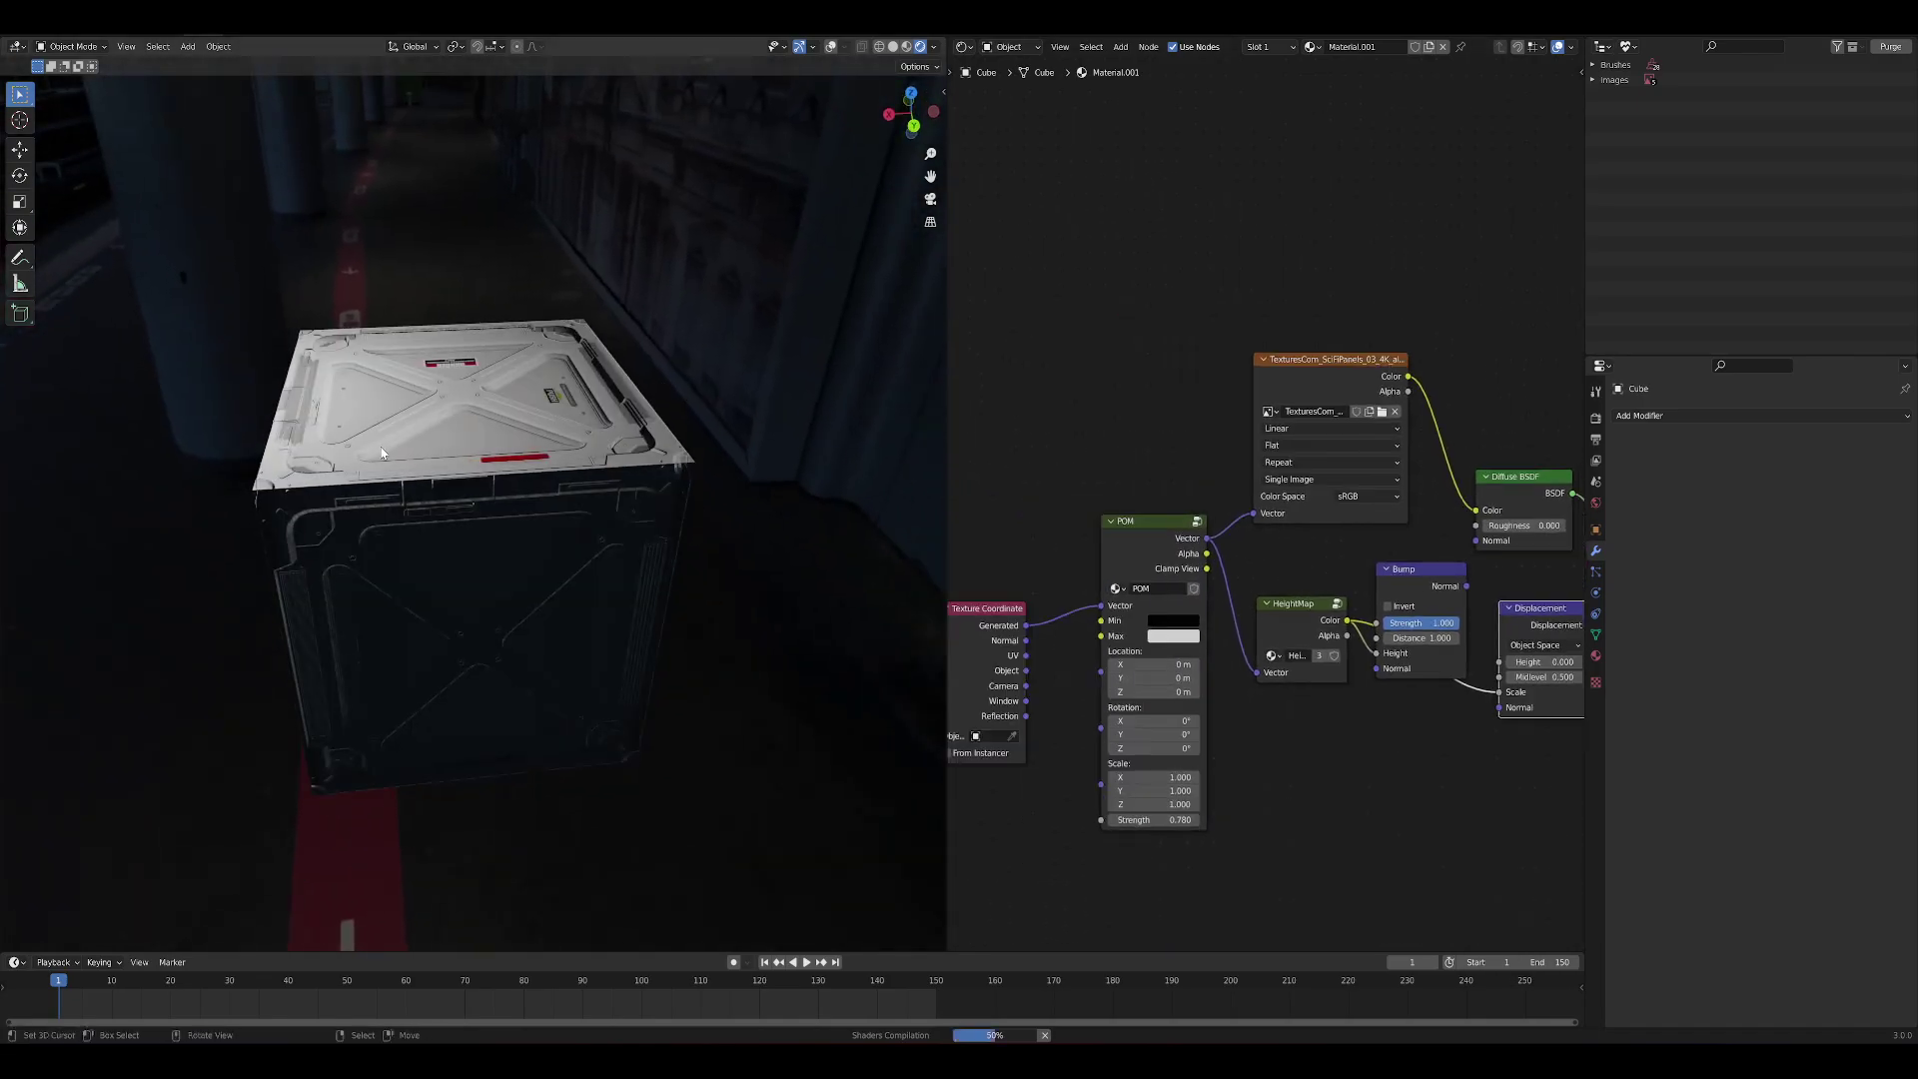
{"action": "middle_click_drag", "start_coordinate": [382, 452], "coordinate": [537, 404]}
{"action": "scroll", "coordinate": [1499, 627], "scroll_direction": "down", "scroll_amount": 1}
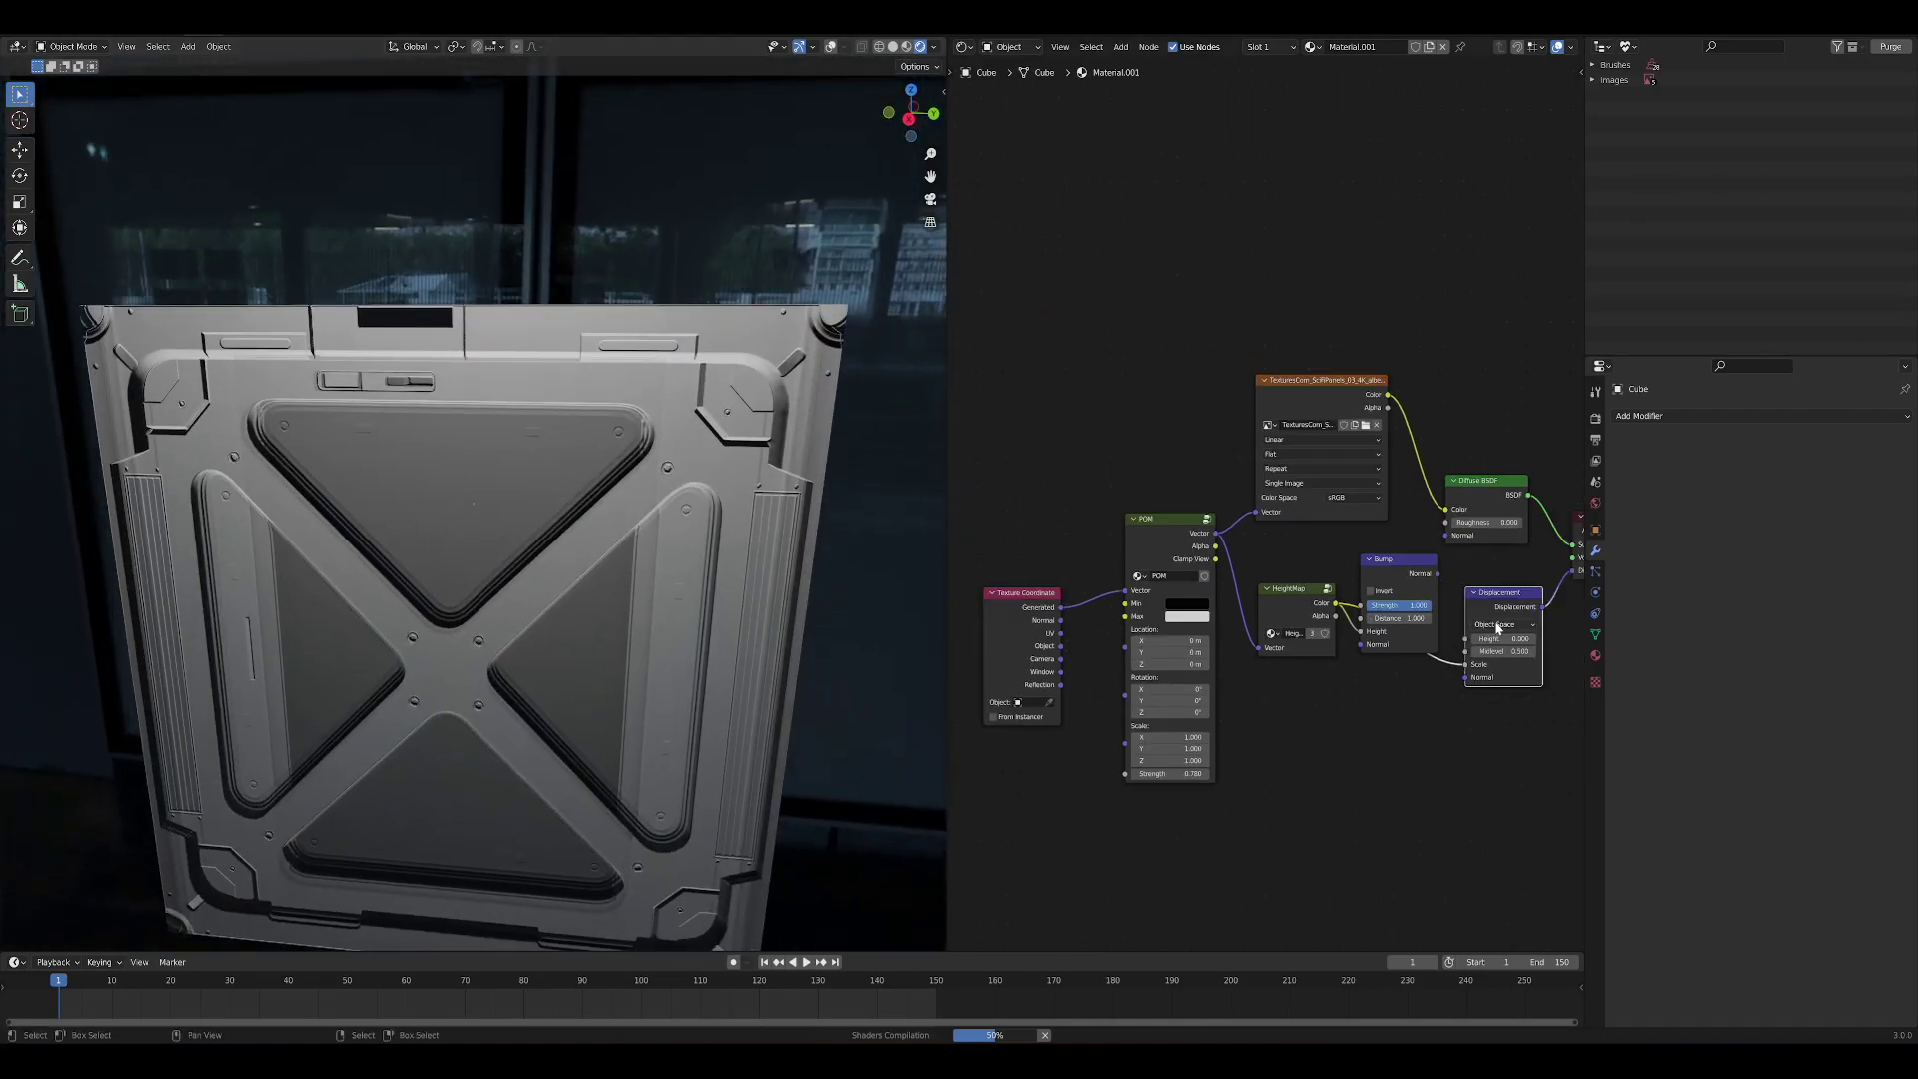
{"action": "scroll", "coordinate": [1418, 596], "scroll_direction": "up", "scroll_amount": 1}
{"action": "key", "text": "x"}
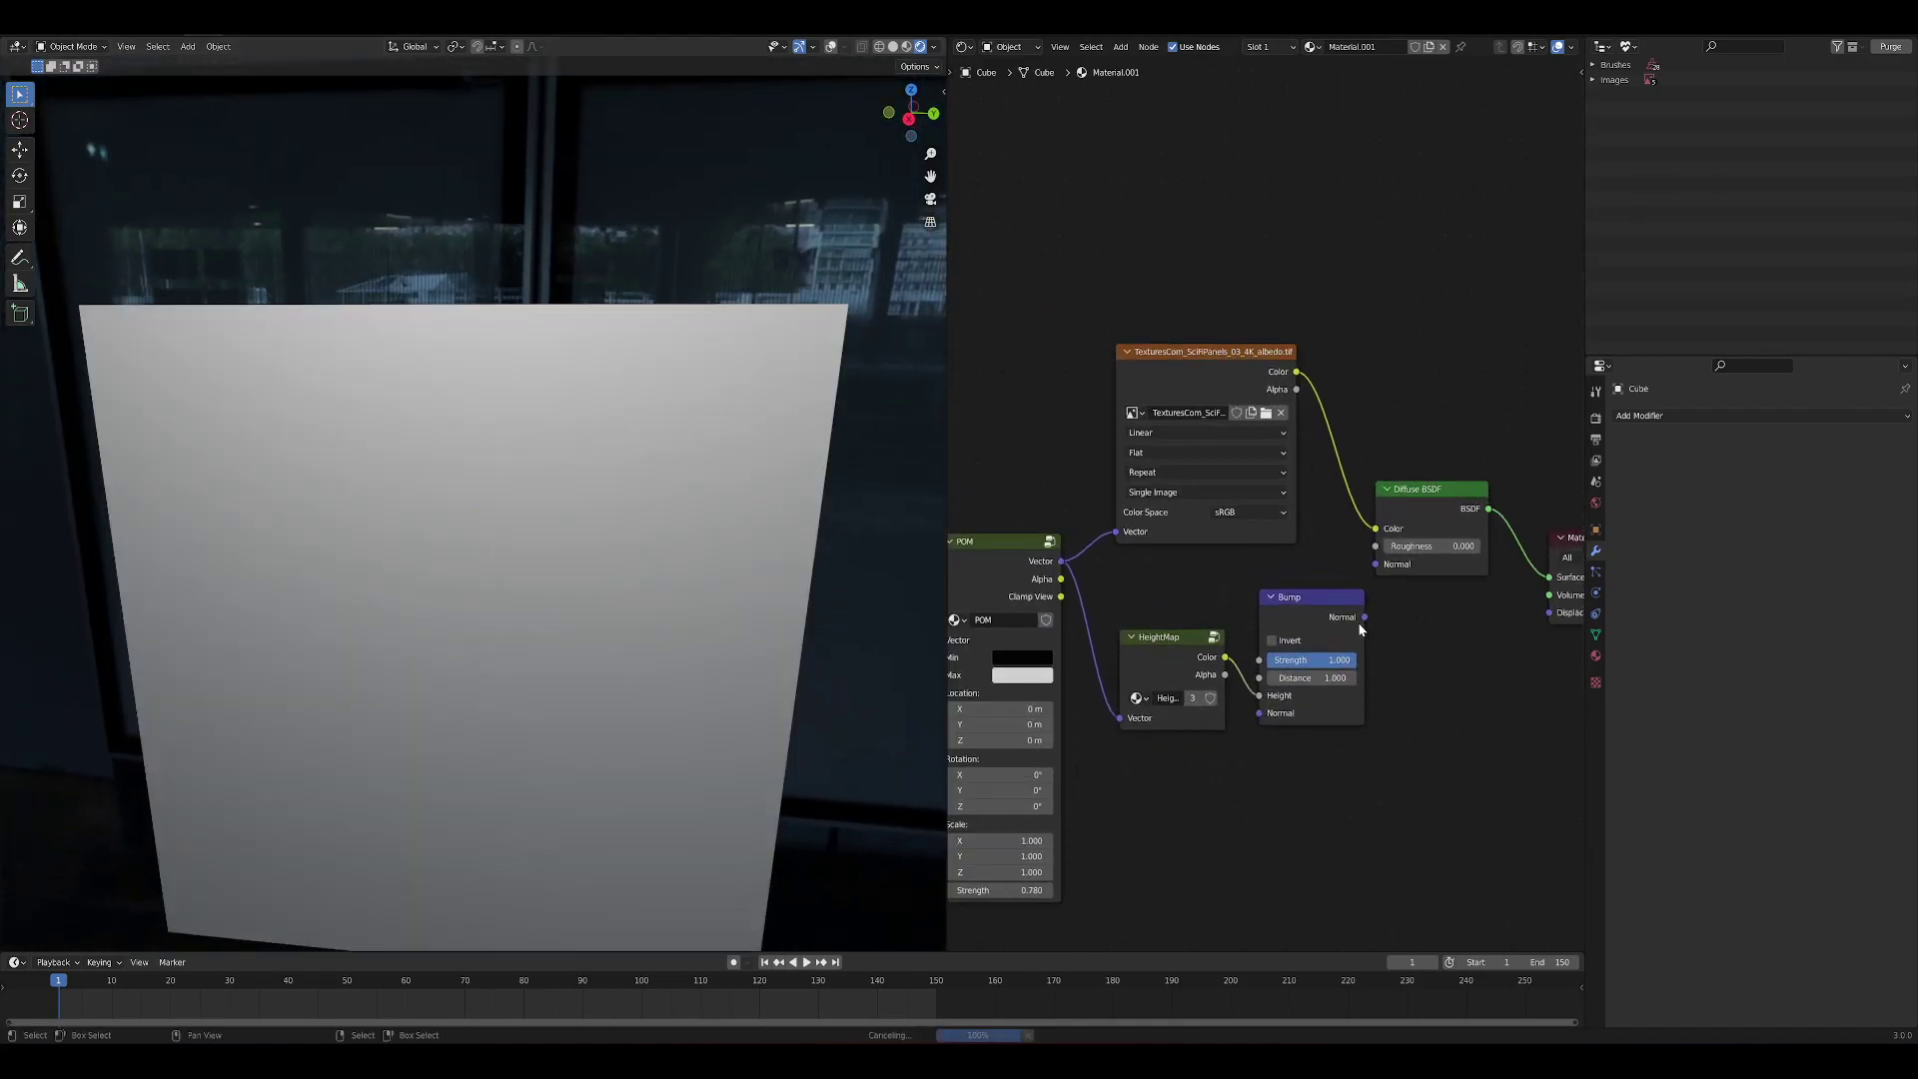
Connect the Bump Normal output to the Diffuse BSDF's Normal and check the cube
{"action": "left_click_drag", "start_coordinate": [1302, 621], "coordinate": [1377, 567]}
{"action": "middle_click_drag", "start_coordinate": [686, 483], "coordinate": [574, 494]}
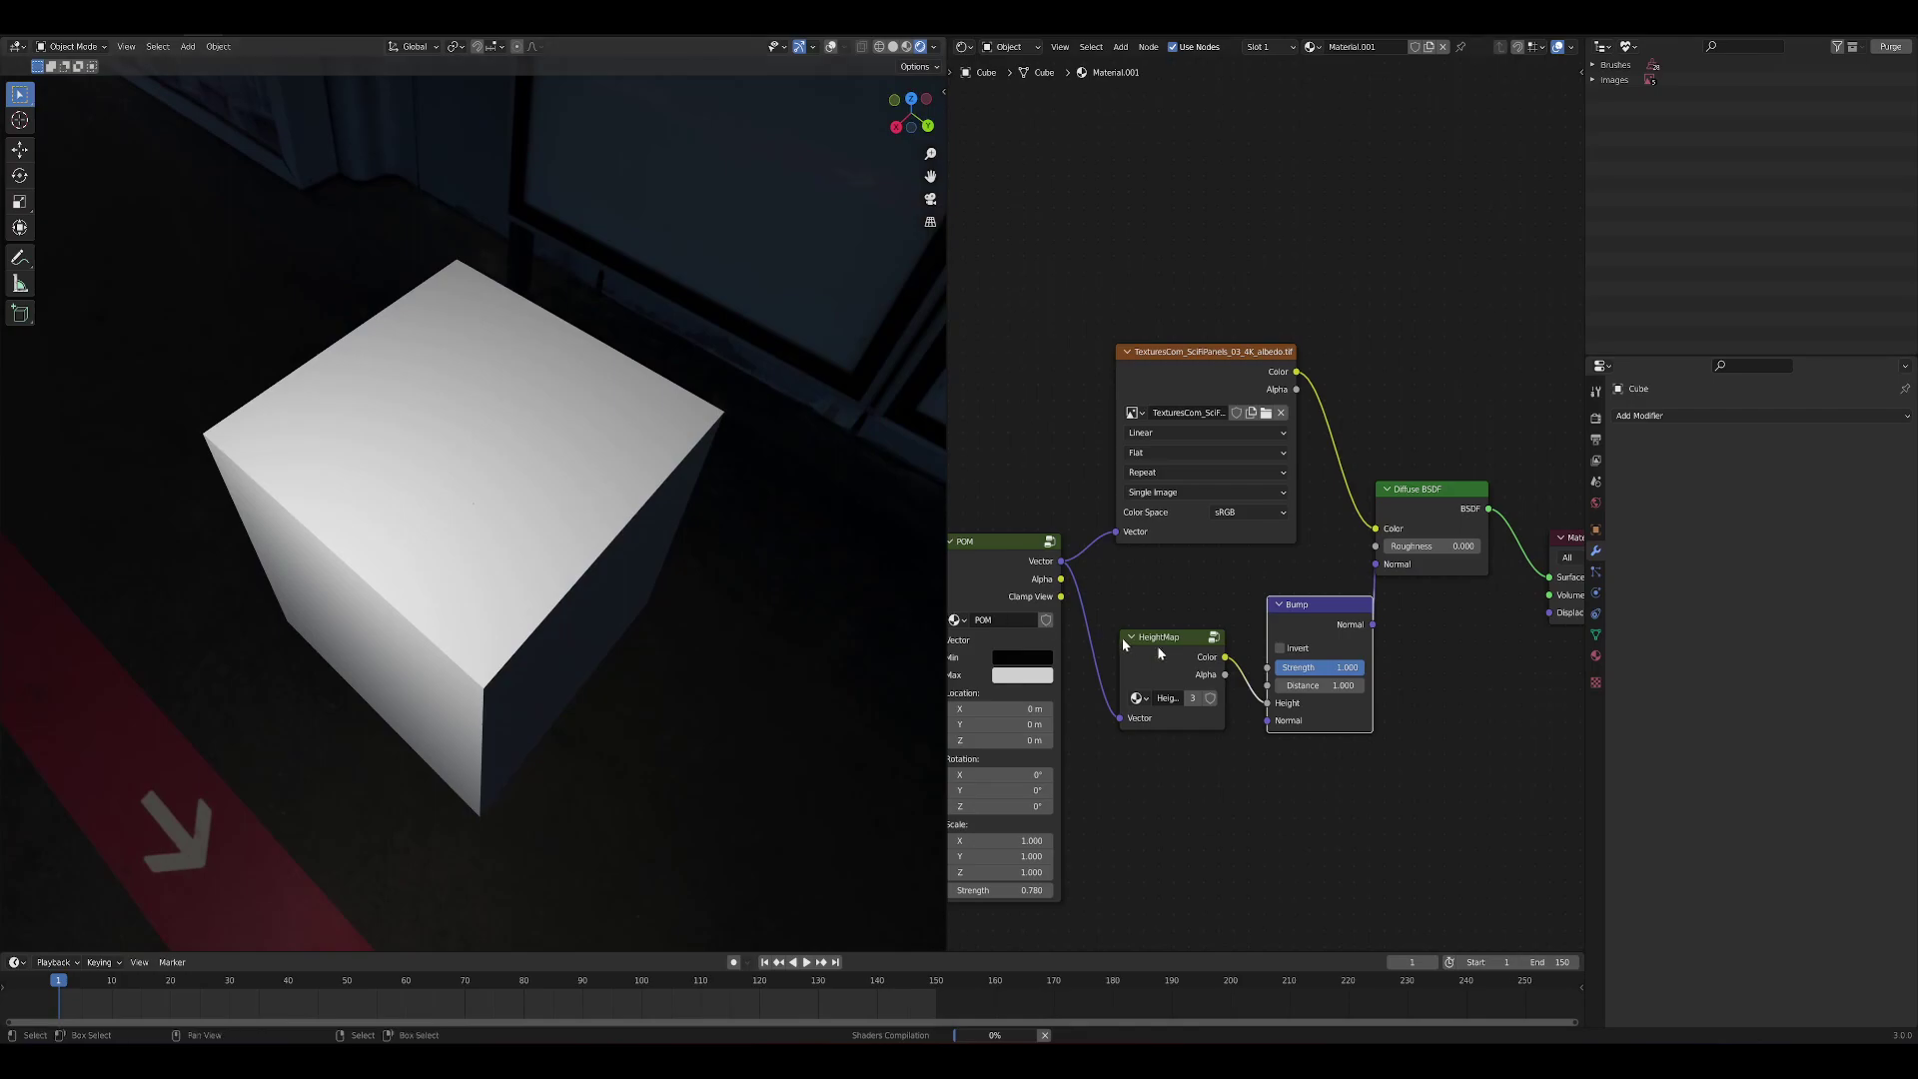
{"action": "middle_click_drag", "start_coordinate": [1217, 677], "coordinate": [1364, 649]}
{"action": "scroll", "coordinate": [1231, 700], "scroll_direction": "down", "scroll_amount": 1}
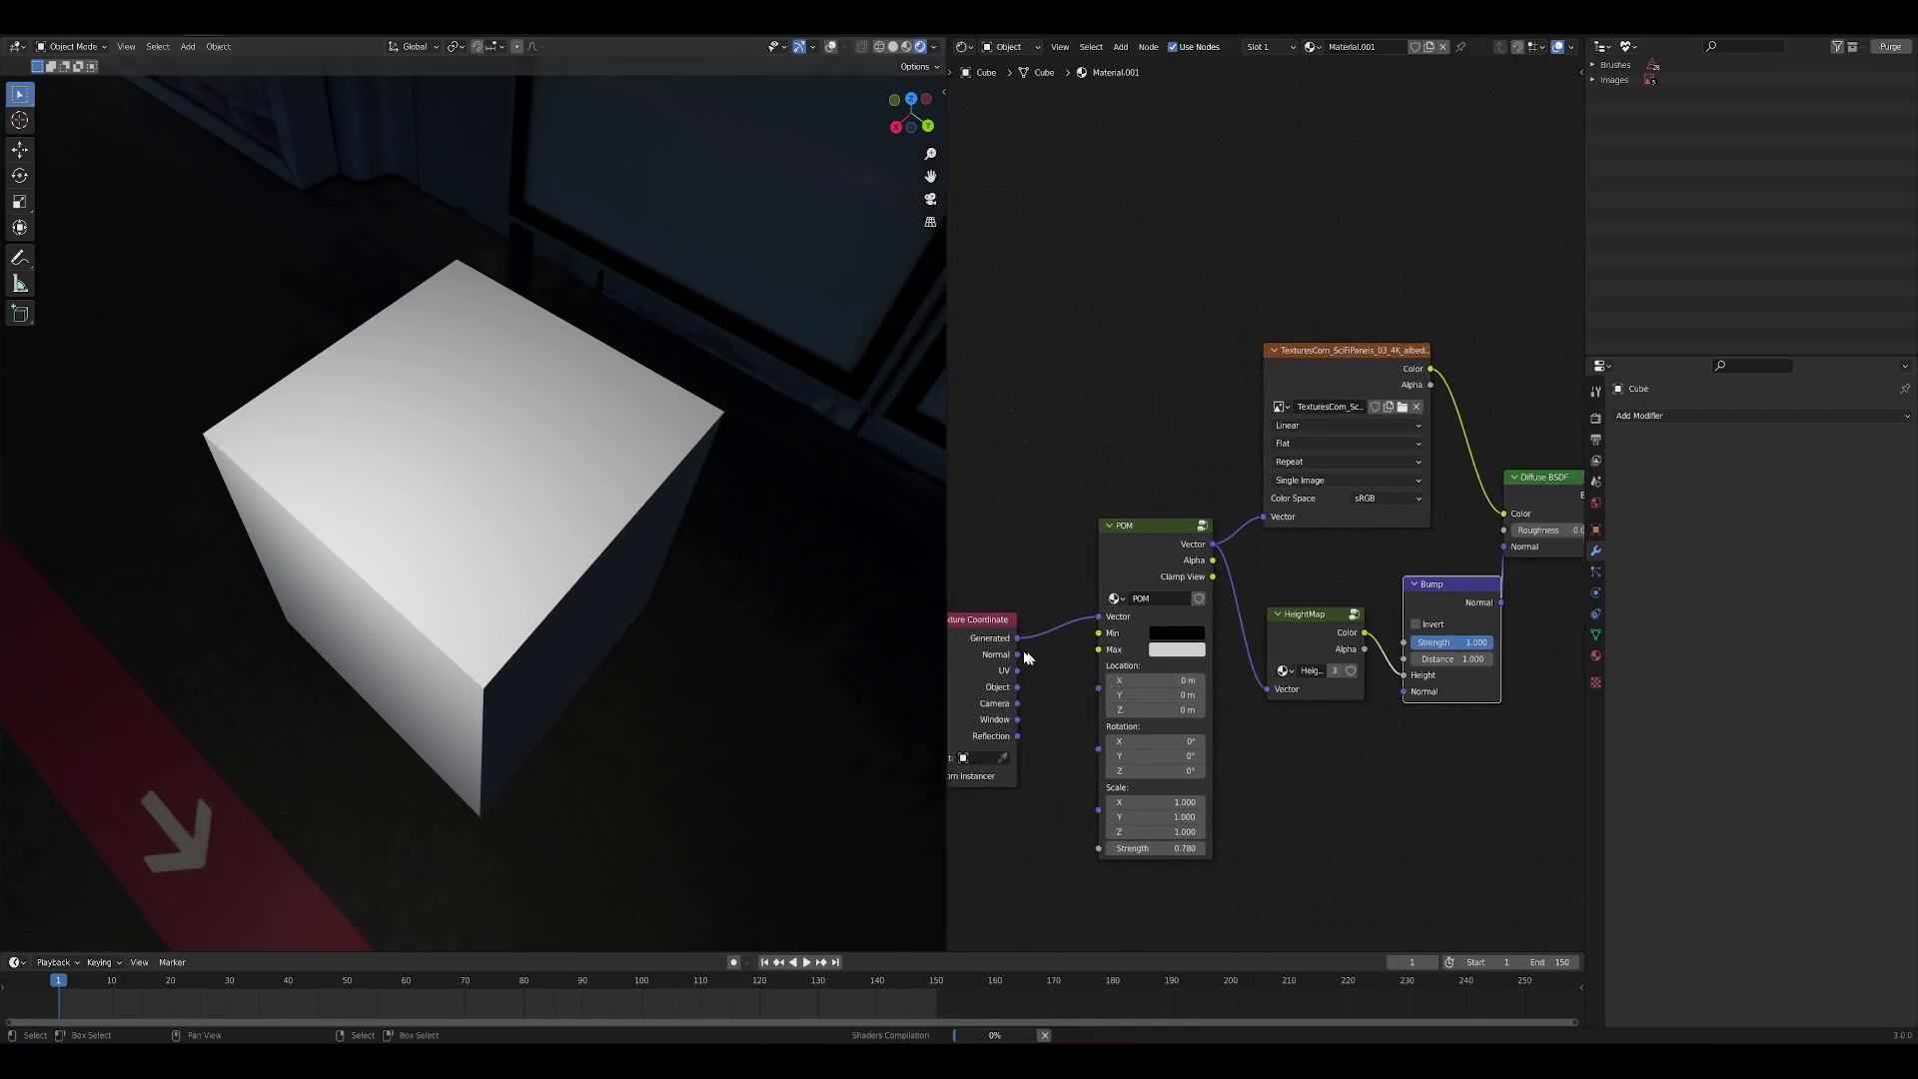
{"action": "scroll", "coordinate": [1023, 650], "scroll_direction": "down", "scroll_amount": 3}
{"action": "scroll", "coordinate": [1030, 590], "scroll_direction": "up", "scroll_amount": 5}
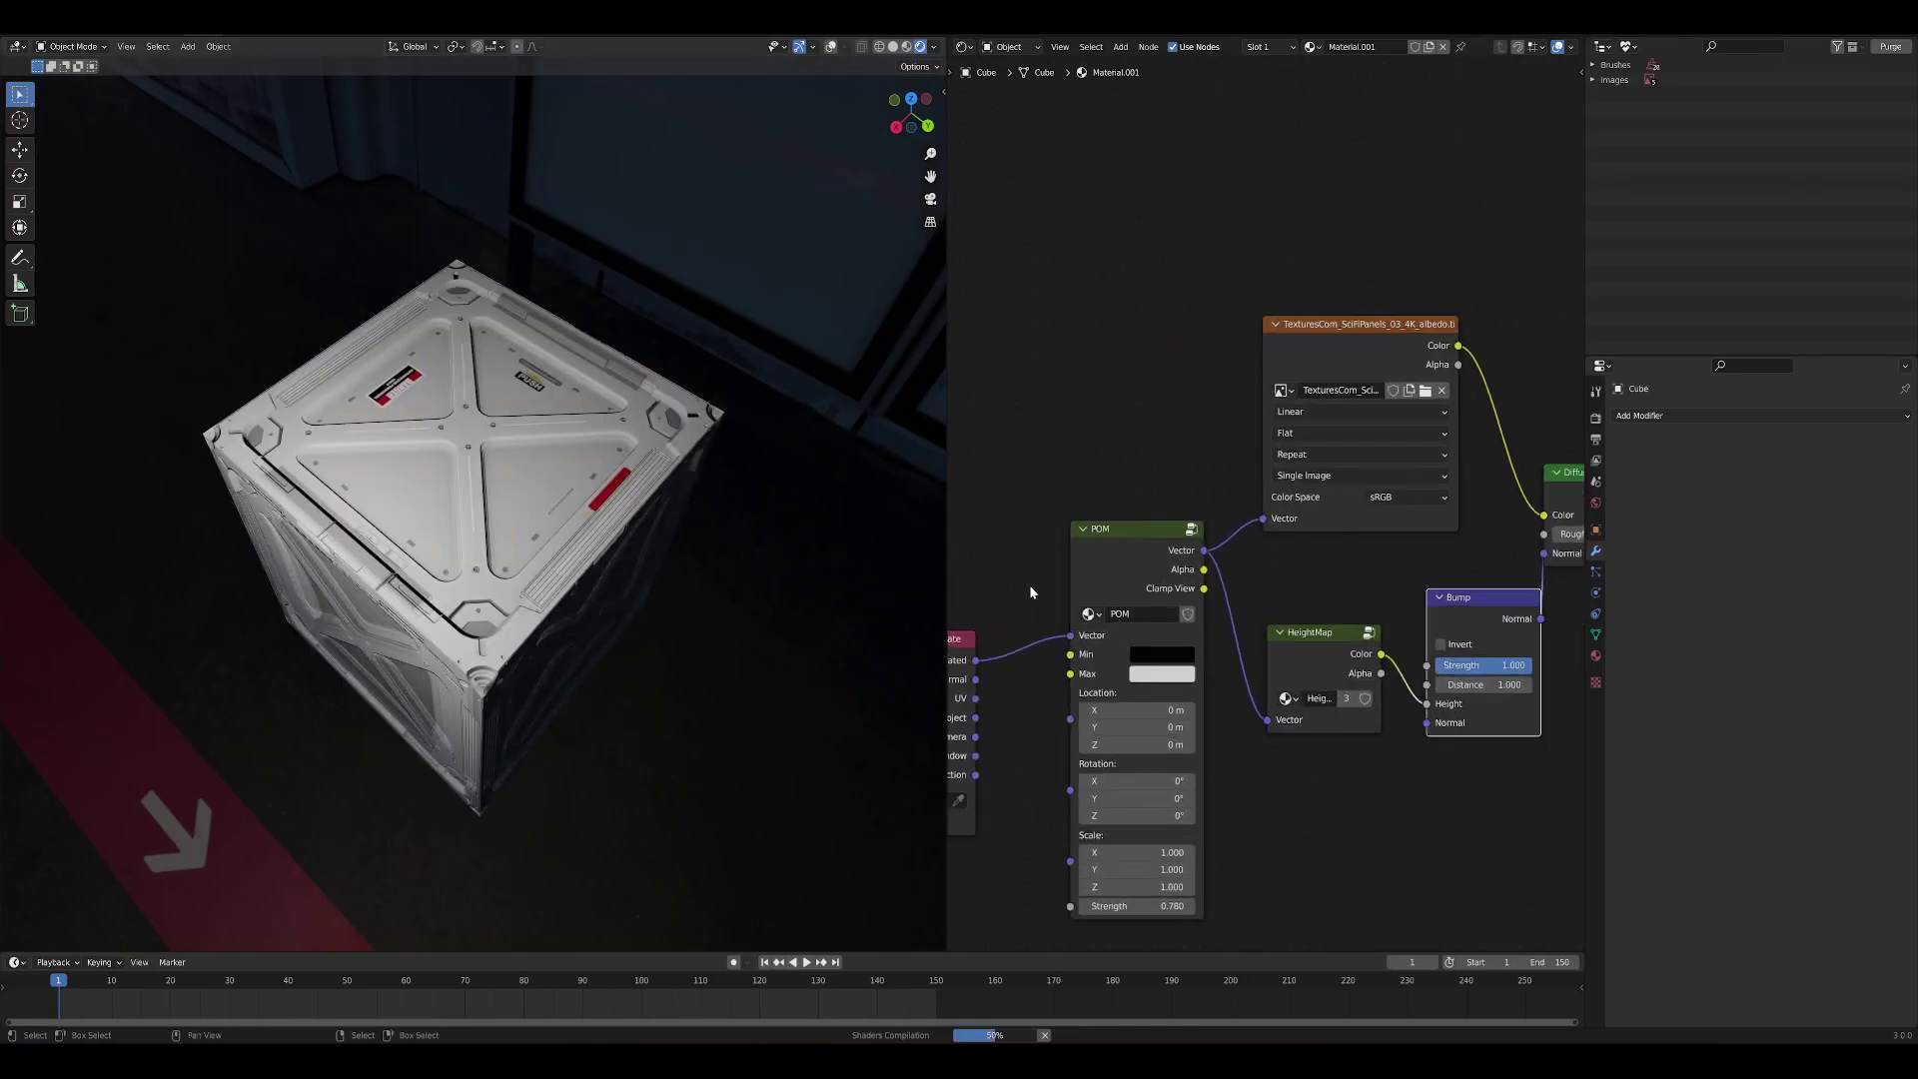
Examine the Geometry, Vector Transform, Dot Product and Divide nodes inside the POM group, and return to the main material
{"action": "left_click", "coordinate": [1192, 530]}
{"action": "scroll", "coordinate": [1352, 693], "scroll_direction": "down", "scroll_amount": 2}
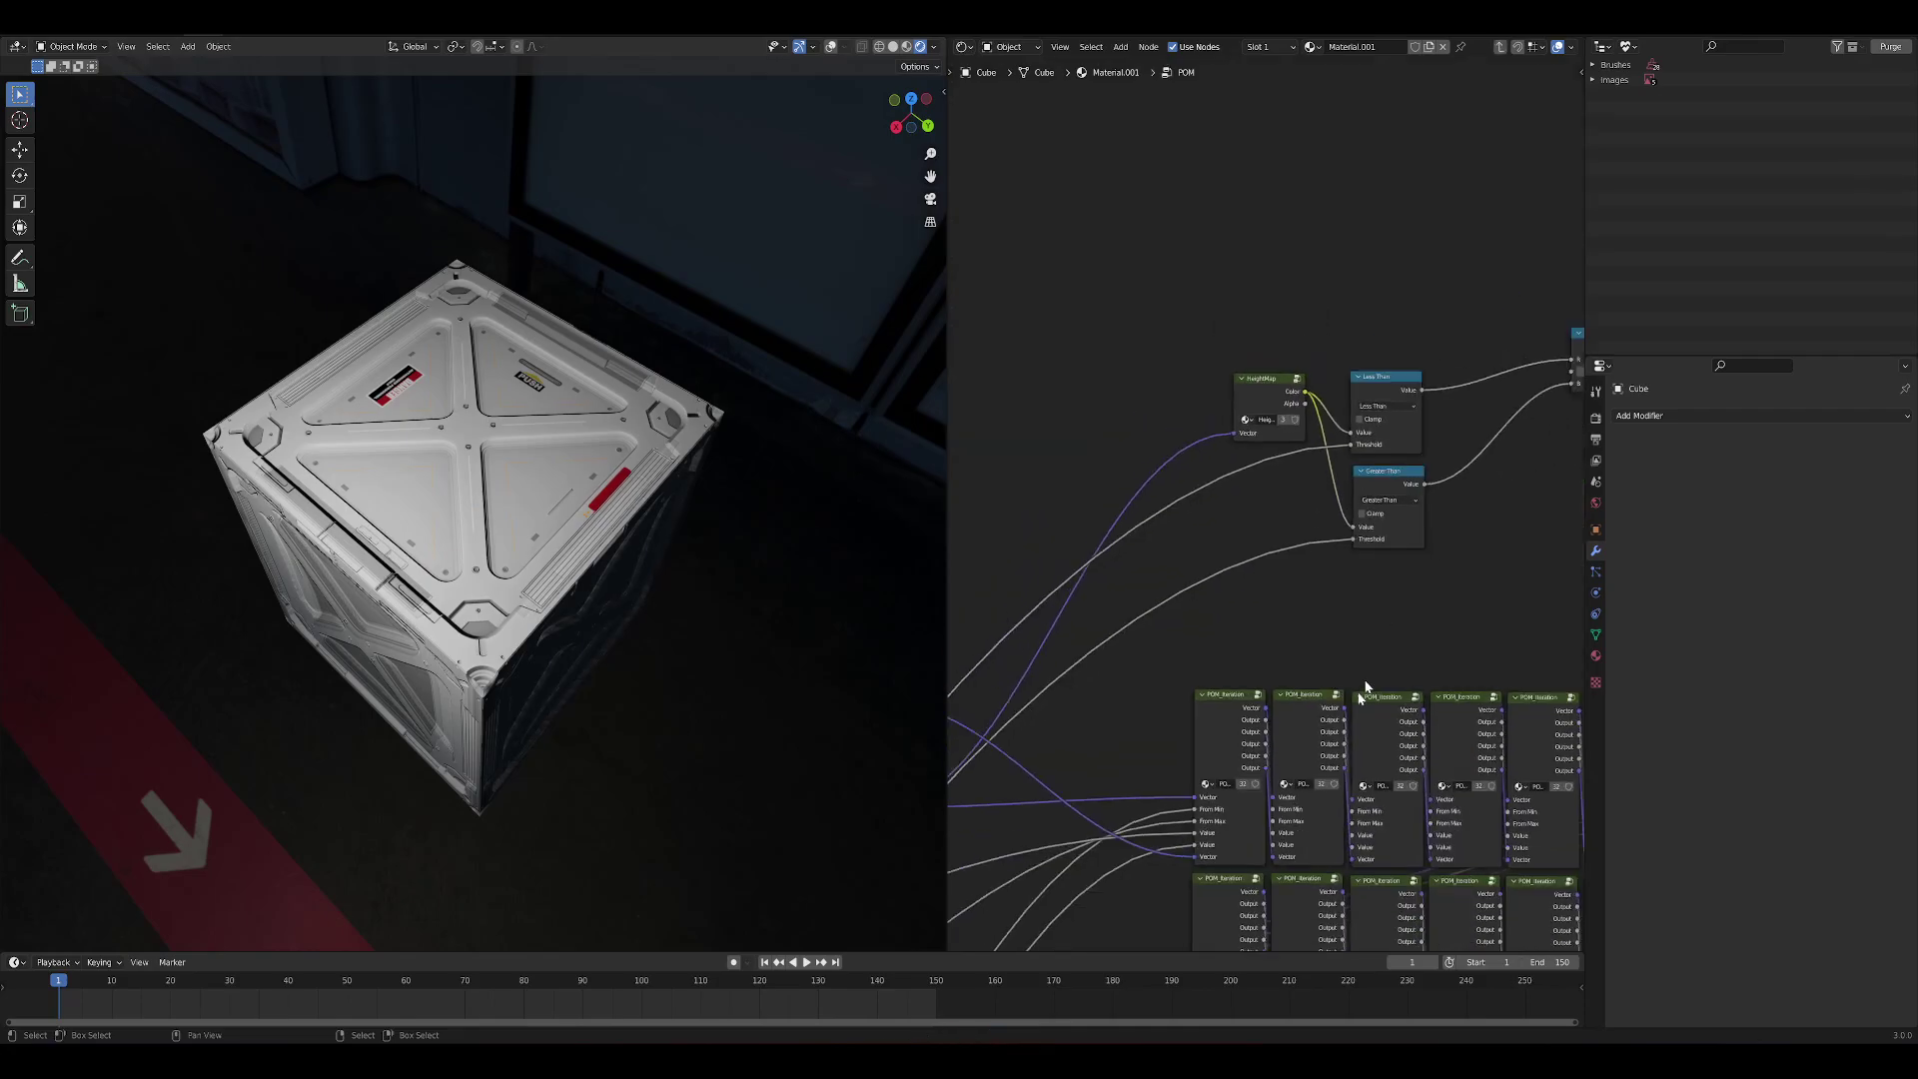
{"action": "scroll", "coordinate": [1272, 592], "scroll_direction": "up", "scroll_amount": 5}
{"action": "middle_click_drag", "start_coordinate": [1271, 592], "coordinate": [1491, 587]}
{"action": "scroll", "coordinate": [1021, 570], "scroll_direction": "up", "scroll_amount": 8}
{"action": "middle_click_drag", "start_coordinate": [1091, 634], "coordinate": [1100, 720]}
{"action": "left_click_drag", "start_coordinate": [1076, 690], "coordinate": [1009, 677]}
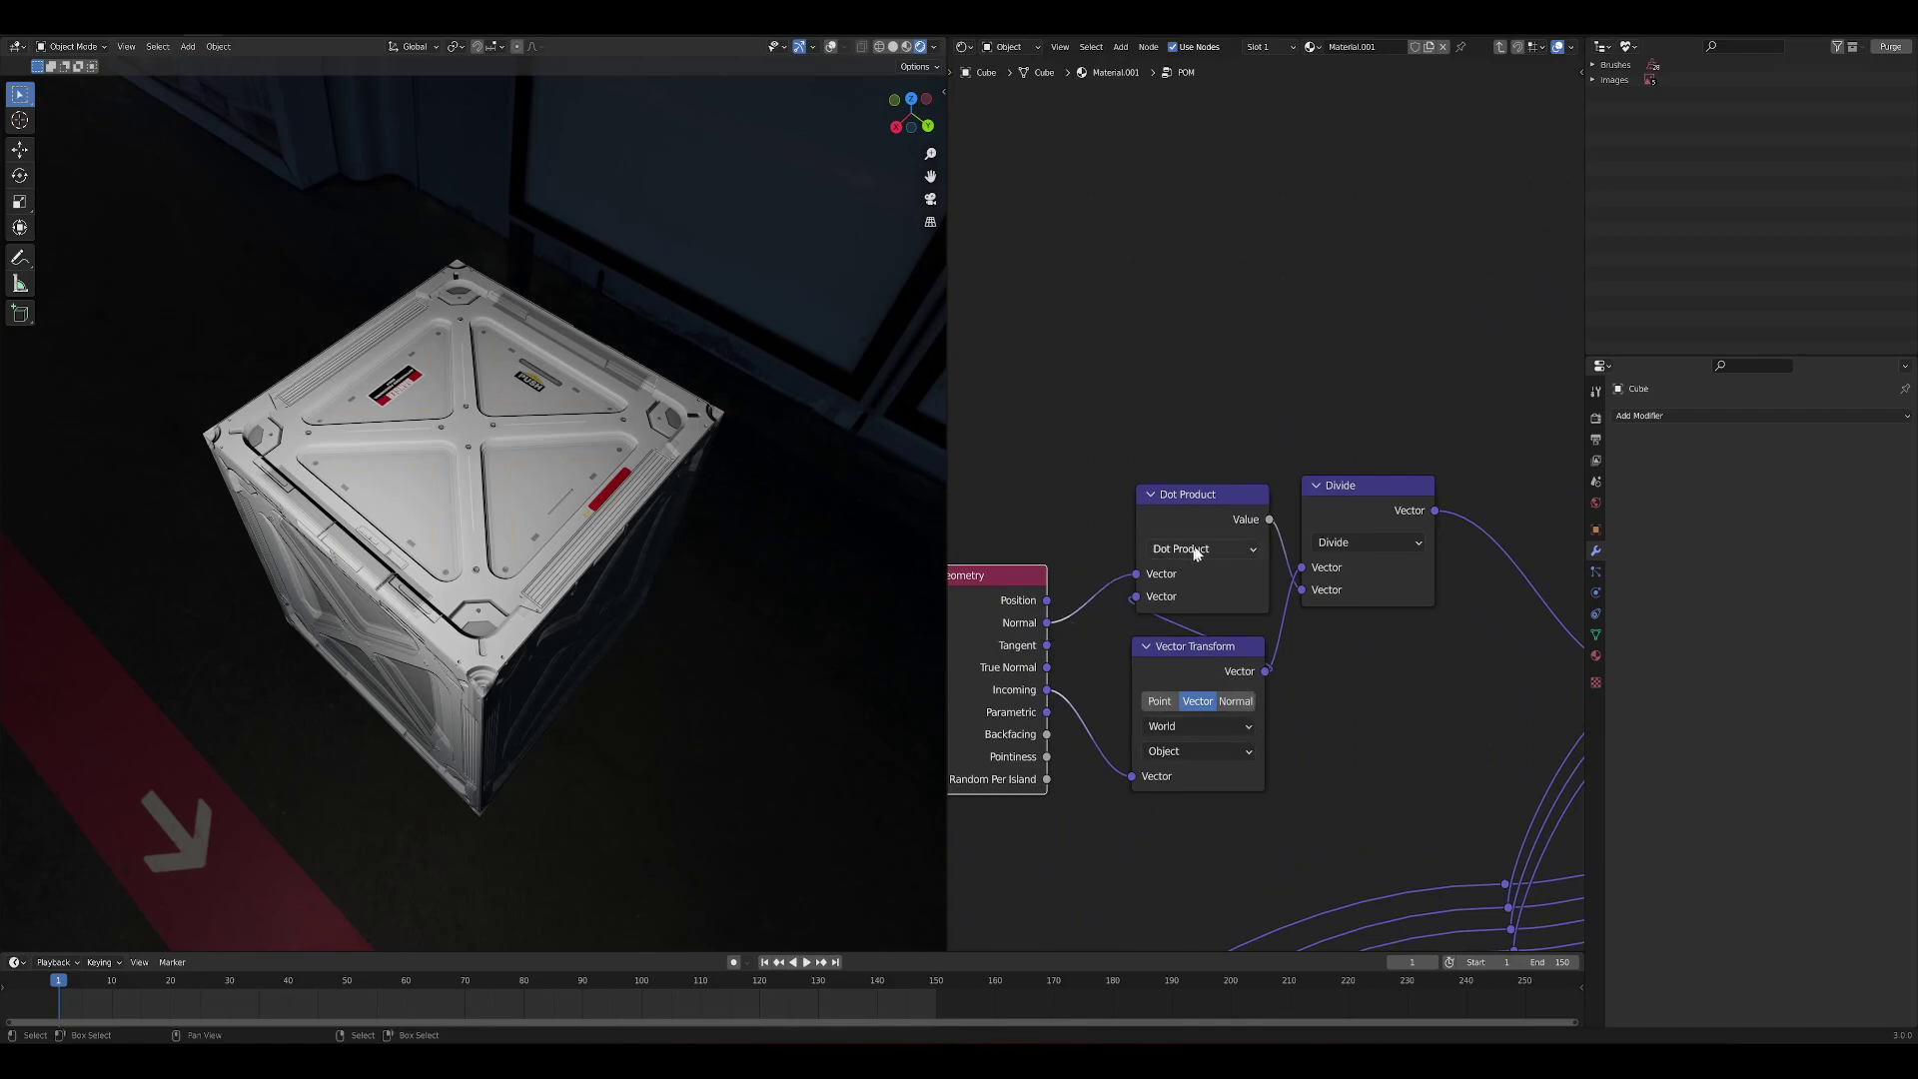
{"action": "left_click", "coordinate": [1501, 49]}
{"action": "scroll", "coordinate": [1254, 473], "scroll_direction": "down", "scroll_amount": 2}
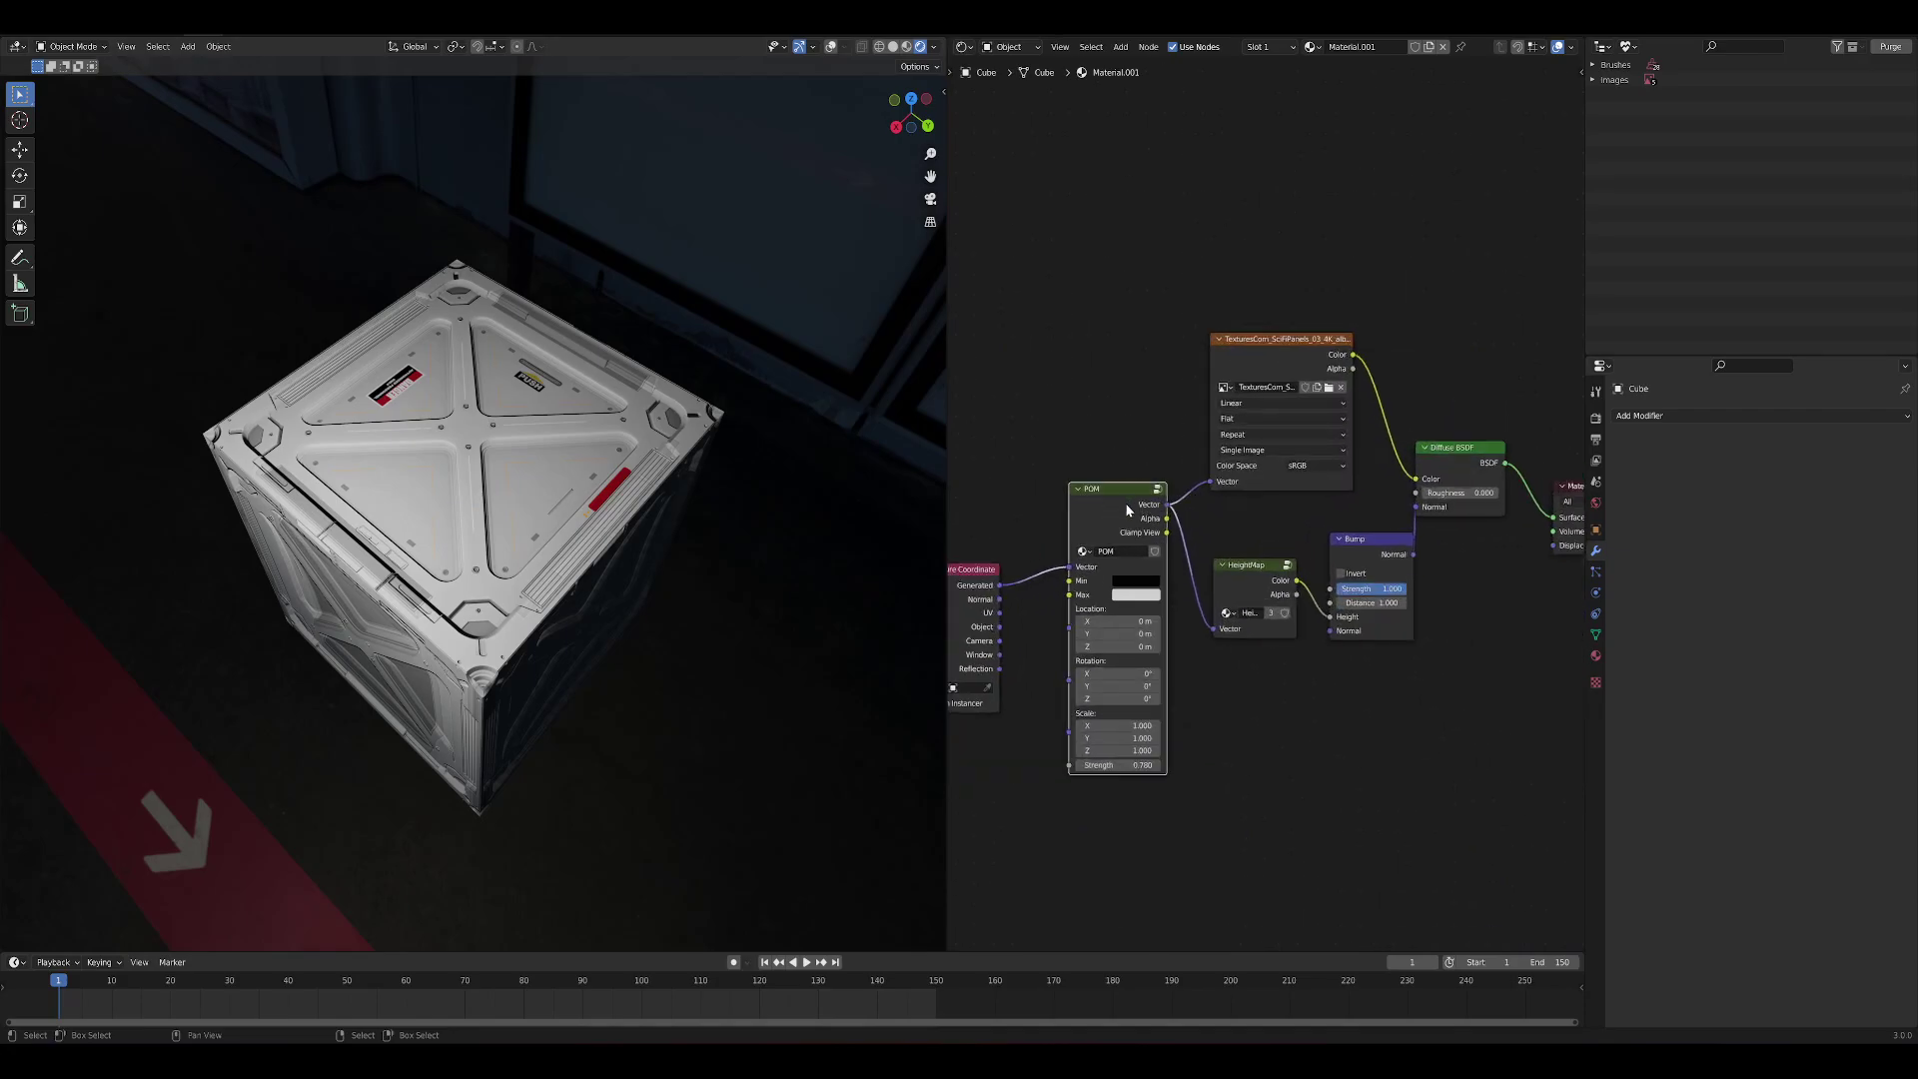
Nudge the POM node and inspect the bumped cube from several angles and distances
{"action": "left_click_drag", "start_coordinate": [1125, 502], "coordinate": [1099, 506]}
{"action": "middle_click_drag", "start_coordinate": [1335, 685], "coordinate": [1400, 667]}
{"action": "middle_click_drag", "start_coordinate": [437, 508], "coordinate": [634, 540]}
{"action": "scroll", "coordinate": [590, 437], "scroll_direction": "up", "scroll_amount": 5}
{"action": "scroll", "coordinate": [616, 559], "scroll_direction": "down", "scroll_amount": 4}
{"action": "middle_click_drag", "start_coordinate": [724, 614], "coordinate": [490, 457]}
{"action": "scroll", "coordinate": [648, 565], "scroll_direction": "down", "scroll_amount": 2}
{"action": "scroll", "coordinate": [1357, 680], "scroll_direction": "down", "scroll_amount": 4}
{"action": "scroll", "coordinate": [1333, 511], "scroll_direction": "up", "scroll_amount": 2}
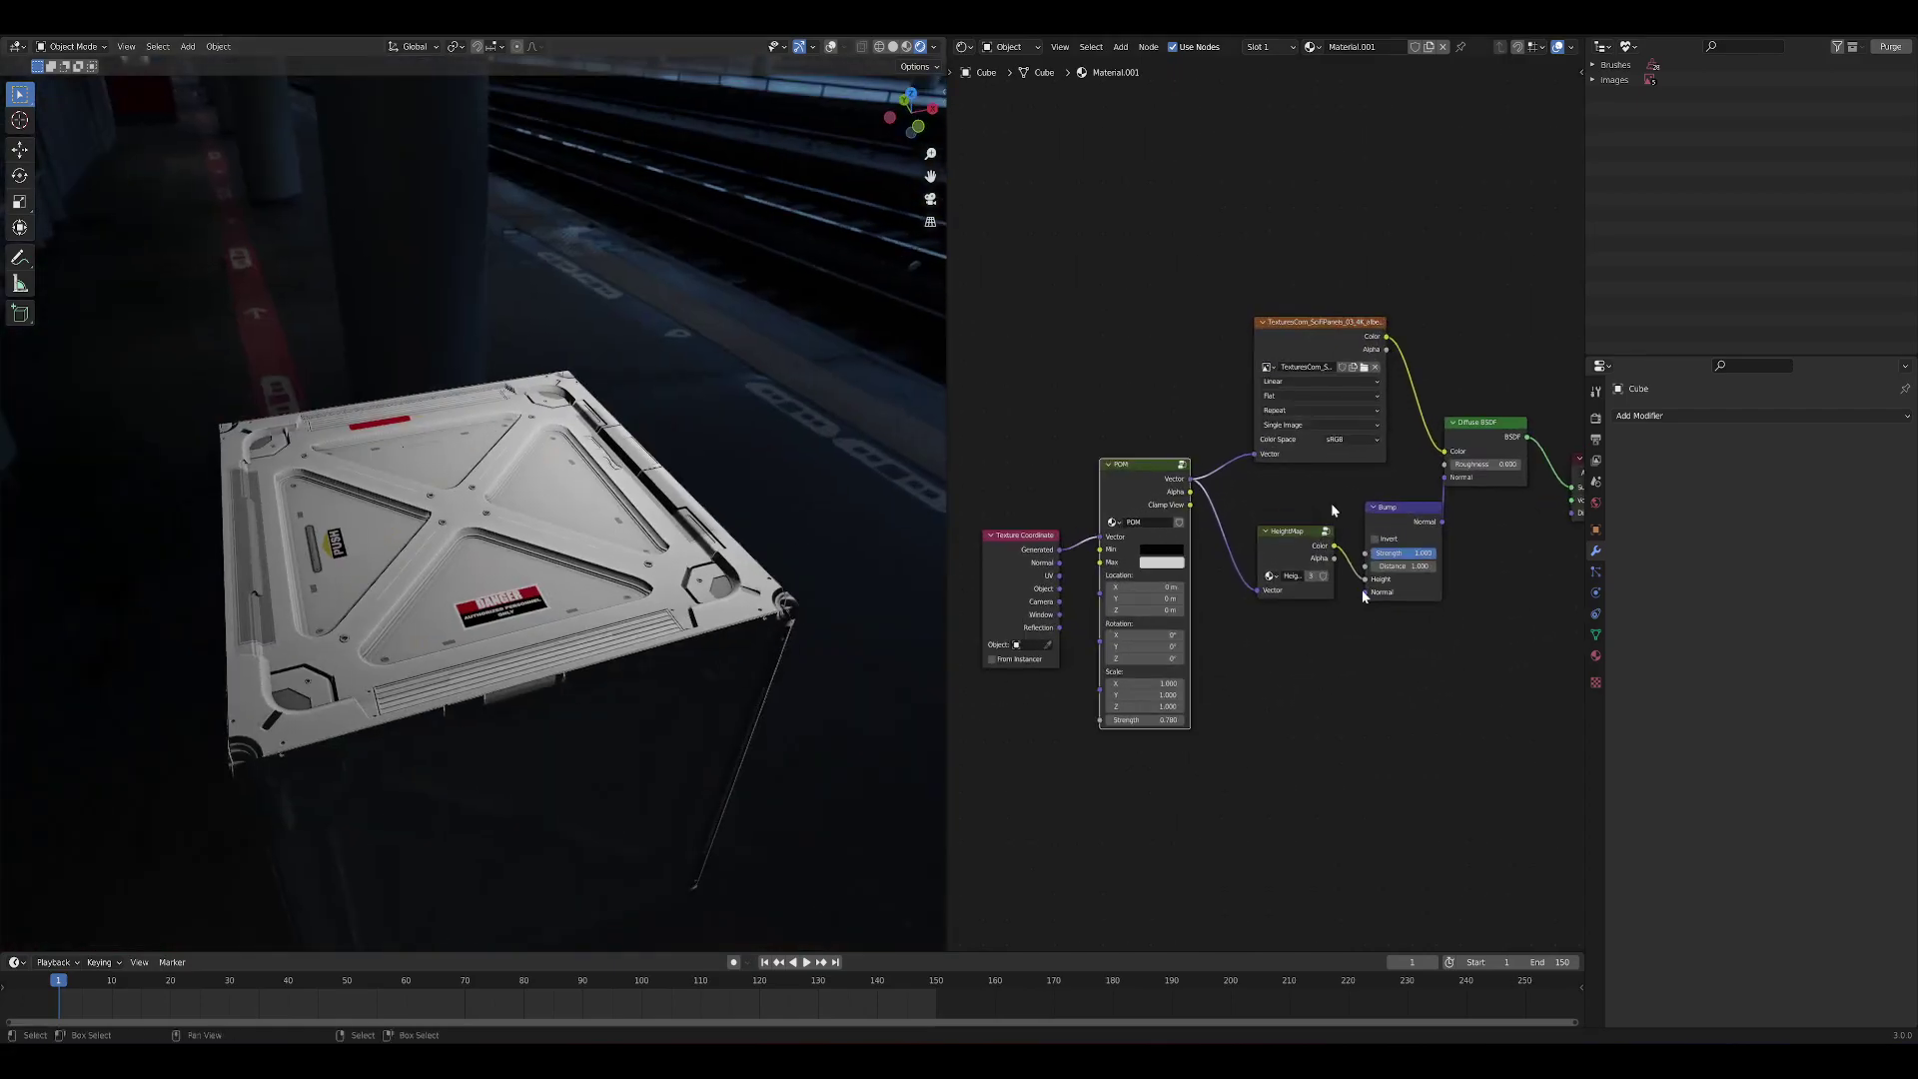
Duplicate the albedo texture node twice, stacking the copies above the original
{"action": "left_click", "coordinate": [1287, 346]}
{"action": "middle_click_drag", "start_coordinate": [1286, 346], "coordinate": [1212, 469]}
{"action": "scroll", "coordinate": [1248, 519], "scroll_direction": "up", "scroll_amount": 1}
{"action": "key", "text": "shift+d"}
{"action": "left_click", "coordinate": [1266, 408]}
{"action": "middle_click_drag", "start_coordinate": [1266, 409], "coordinate": [1283, 511]}
{"action": "scroll", "coordinate": [1282, 511], "scroll_direction": "up", "scroll_amount": 1}
{"action": "key", "text": "shift+d"}
{"action": "left_click", "coordinate": [1282, 326]}
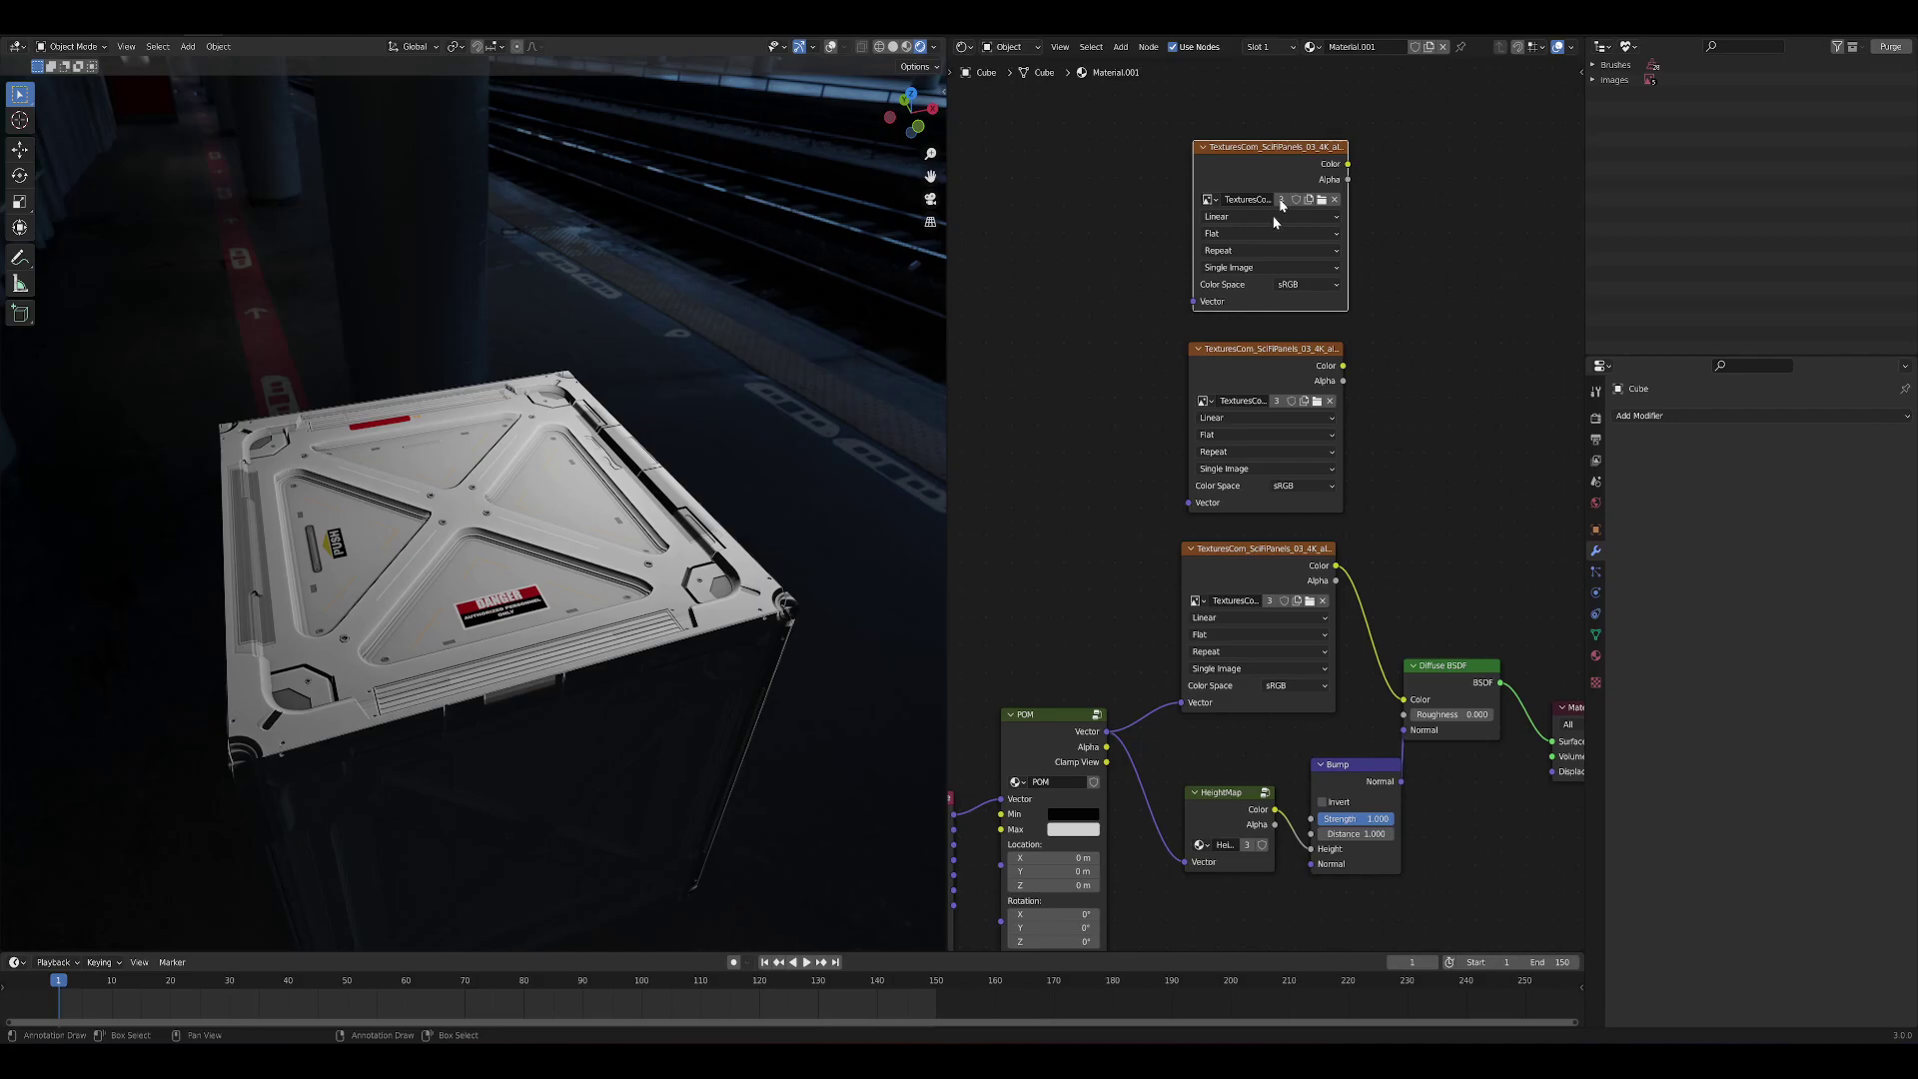
Delete both duplicated albedo texture nodes
{"action": "key", "text": "x"}
{"action": "left_click", "coordinate": [1268, 422]}
{"action": "key", "text": "x"}
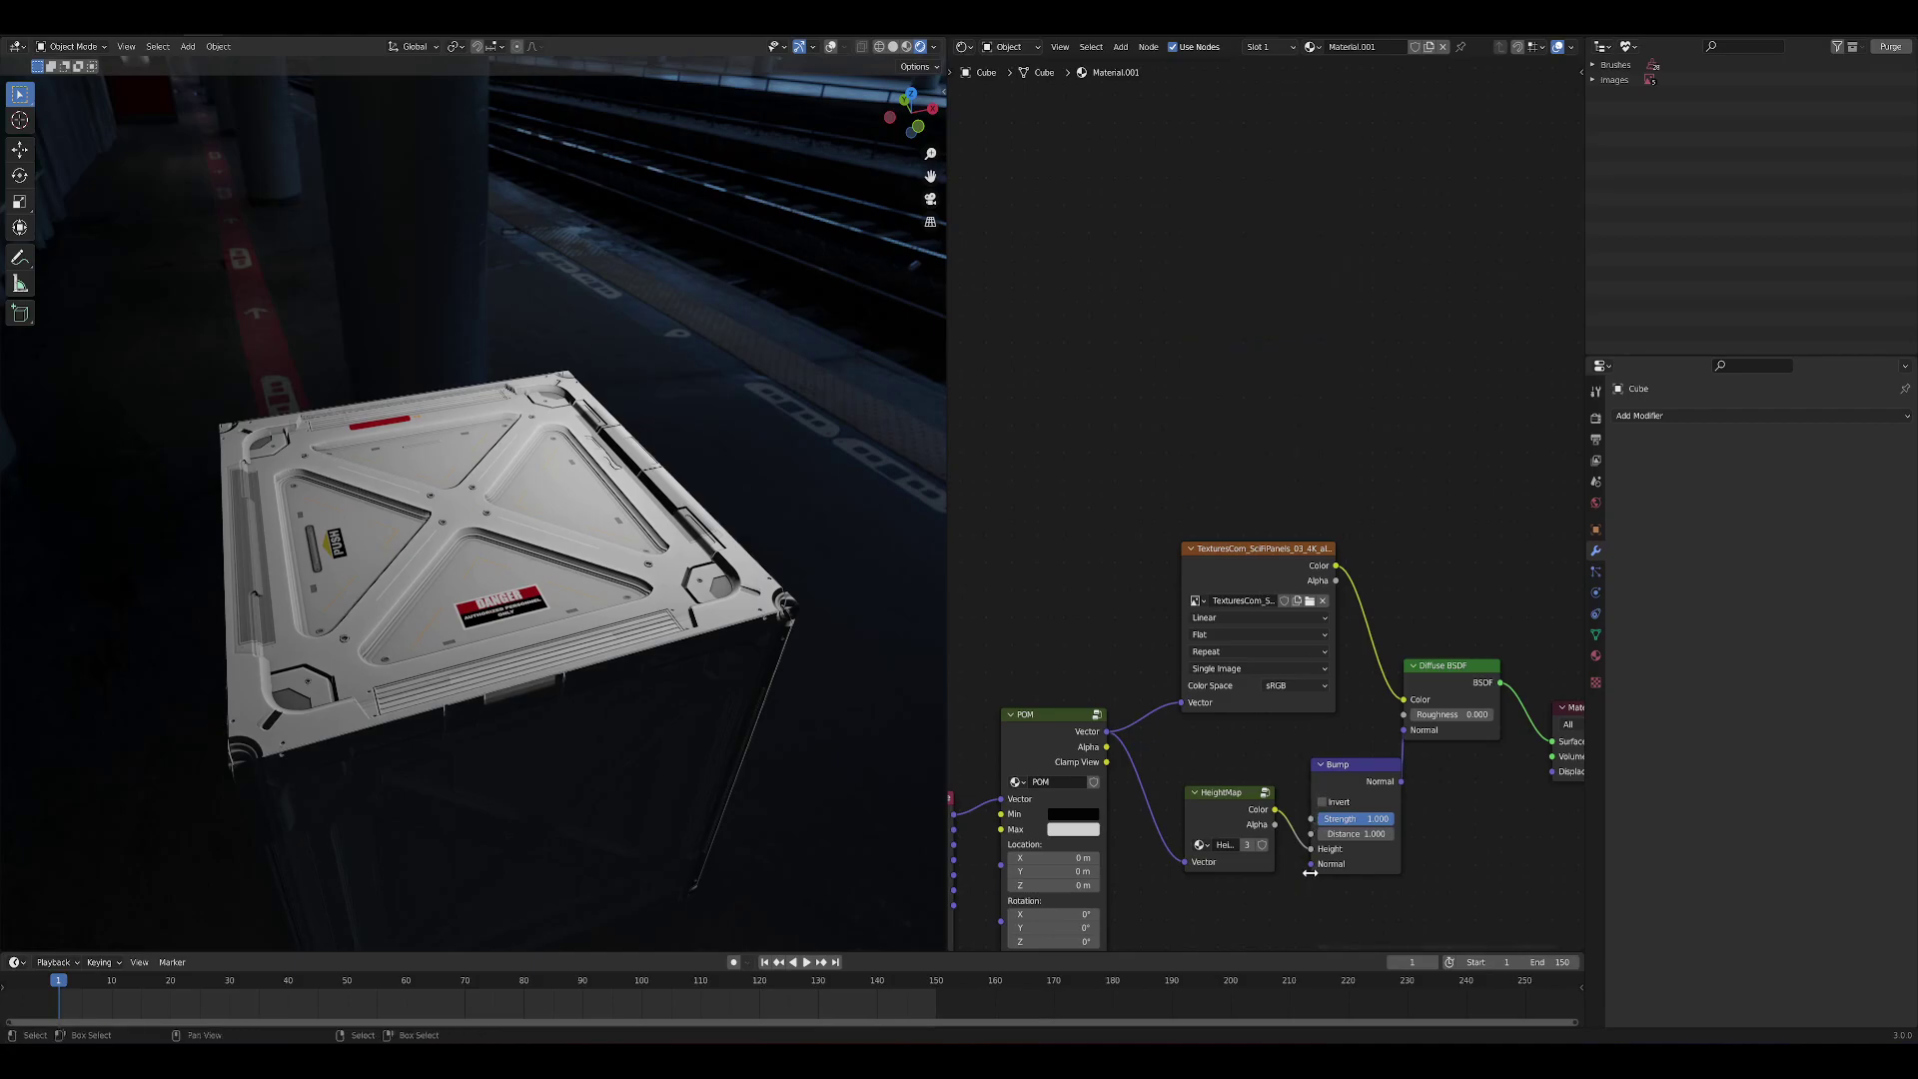
Shift the HeightMap and Bump nodes slightly away from the Diffuse BSDF to space out the graph
{"action": "scroll", "coordinate": [1307, 876], "scroll_direction": "down", "scroll_amount": 2}
{"action": "middle_click_drag", "start_coordinate": [1300, 860], "coordinate": [1393, 683]}
{"action": "scroll", "coordinate": [1361, 639], "scroll_direction": "up", "scroll_amount": 2}
{"action": "scroll", "coordinate": [1320, 641], "scroll_direction": "down", "scroll_amount": 8}
{"action": "scroll", "coordinate": [1255, 610], "scroll_direction": "up", "scroll_amount": 5}
{"action": "scroll", "coordinate": [1393, 683], "scroll_direction": "down", "scroll_amount": 3}
{"action": "left_click_drag", "start_coordinate": [1331, 566], "coordinate": [1305, 568]}
{"action": "left_click", "coordinate": [1409, 554]}
{"action": "left_click_drag", "start_coordinate": [1430, 551], "coordinate": [1415, 556]}
{"action": "middle_click_drag", "start_coordinate": [1497, 631], "coordinate": [1360, 648]}
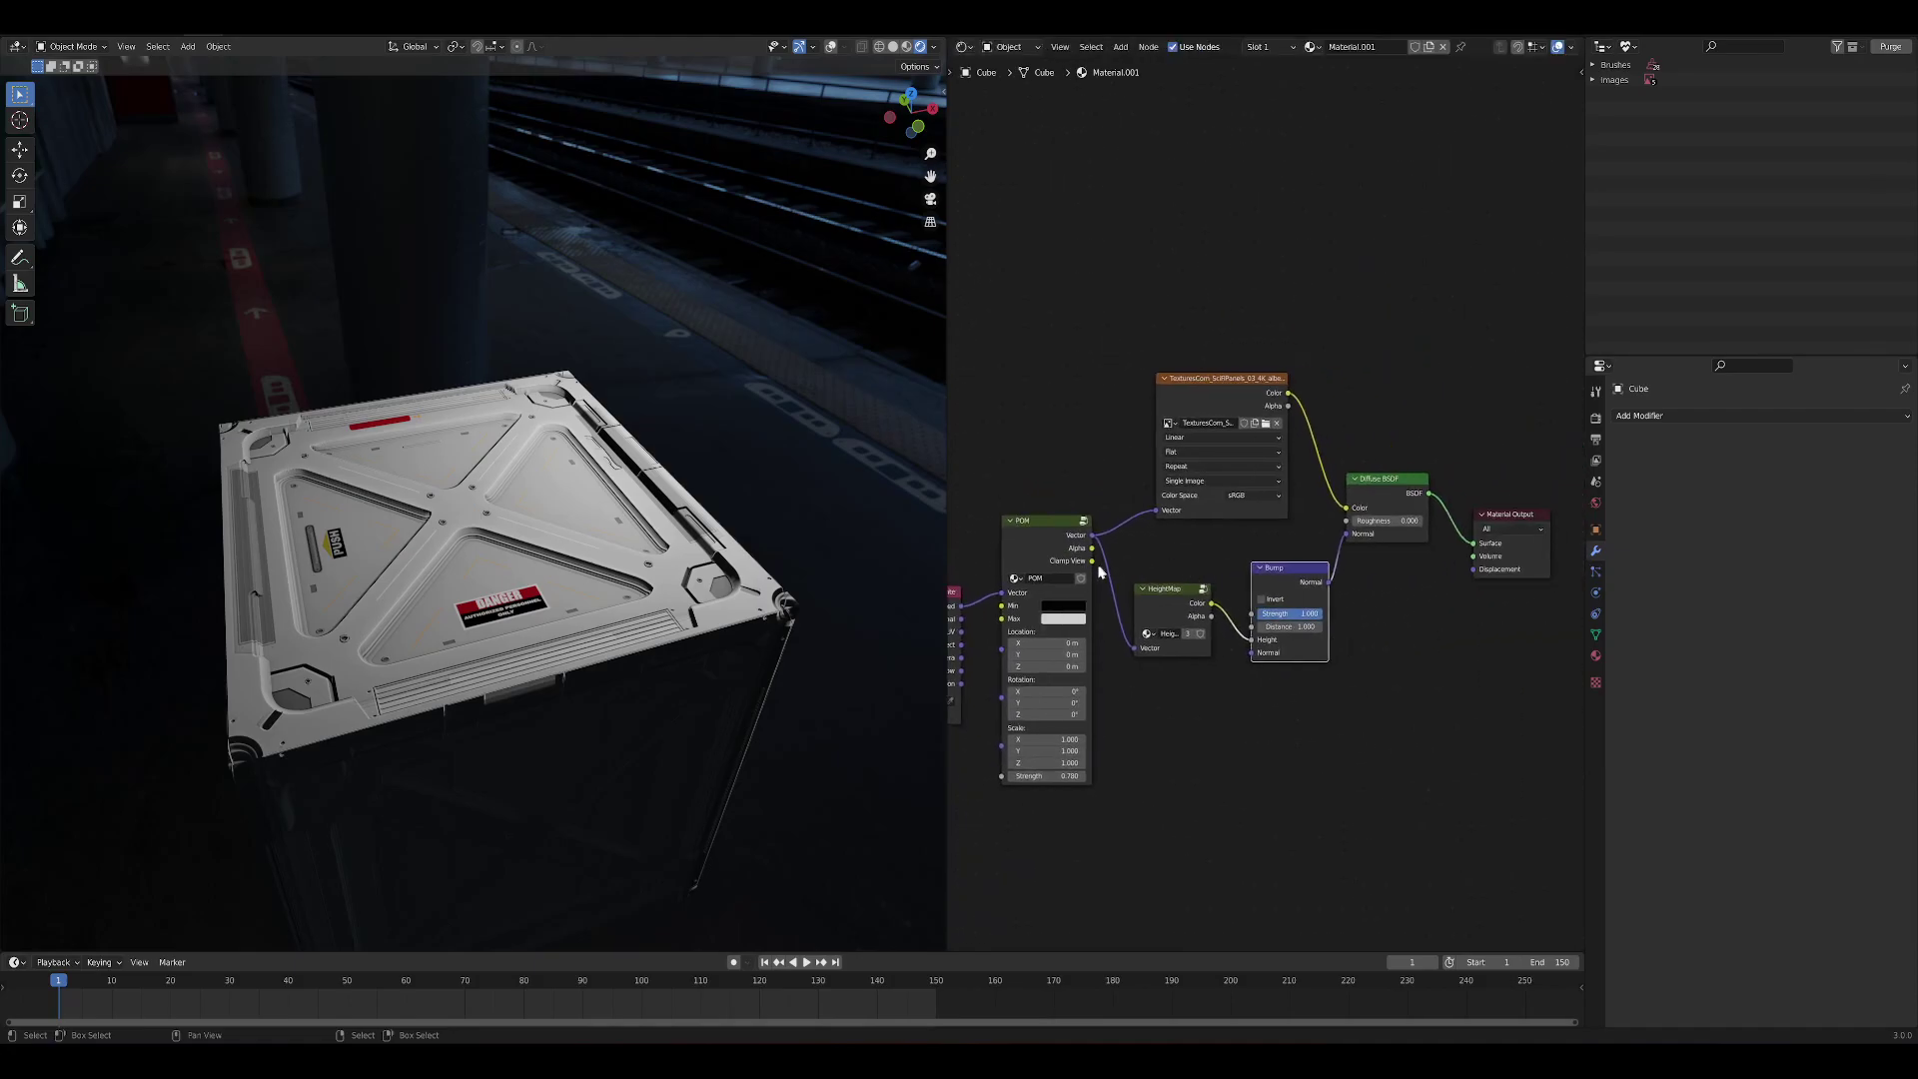
Preview the POM Alpha output through the Material Output's Surface, and reconnect the Diffuse BSDF to Surface
{"action": "left_click_drag", "start_coordinate": [1096, 556], "coordinate": [1536, 514]}
{"action": "middle_click_drag", "start_coordinate": [639, 649], "coordinate": [721, 653]}
{"action": "scroll", "coordinate": [1387, 578], "scroll_direction": "up", "scroll_amount": 6}
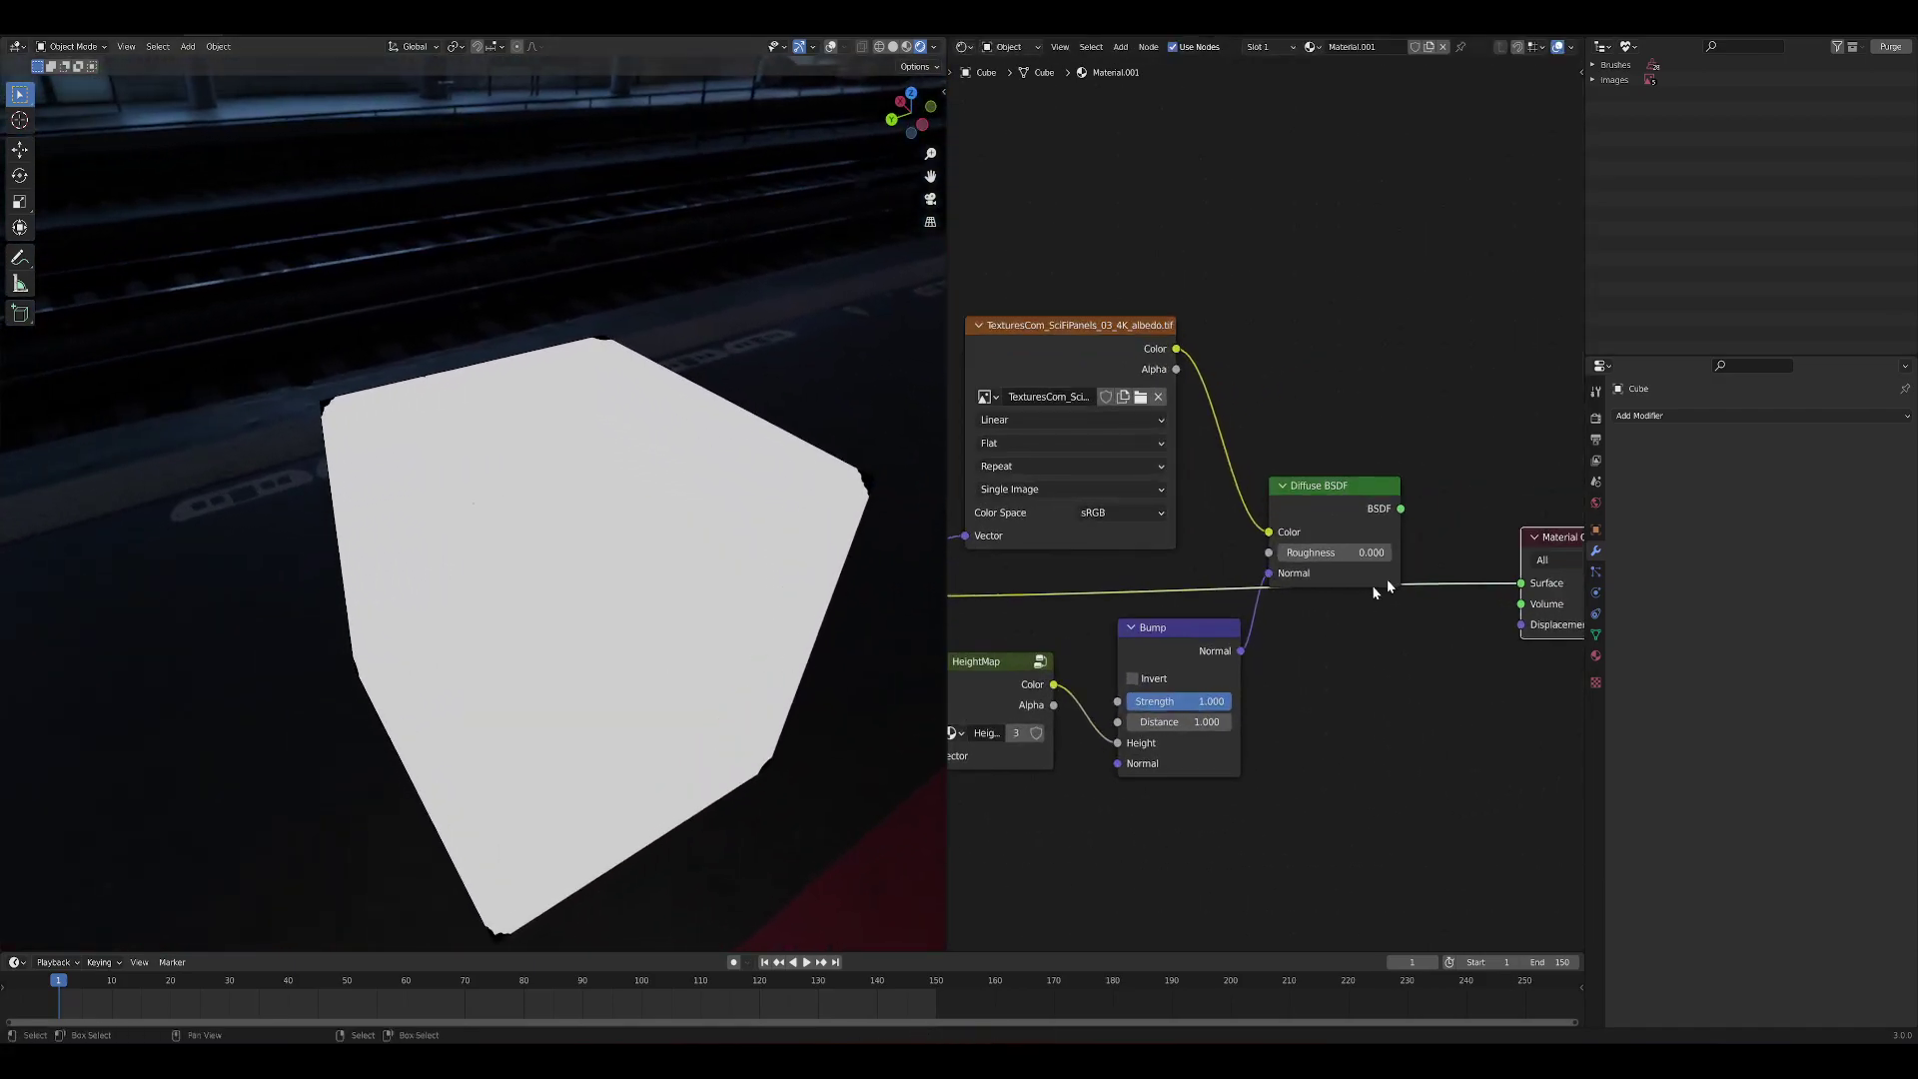
{"action": "middle_click_drag", "start_coordinate": [1419, 556], "coordinate": [1093, 513]}
{"action": "left_click_drag", "start_coordinate": [1080, 465], "coordinate": [1200, 537]}
Insert a Mix Shader before the Material Output and move the Diffuse BSDF link to its second Shader input
{"action": "key", "text": "shift+a"}
{"action": "mouse_move", "coordinate": [1179, 513]}
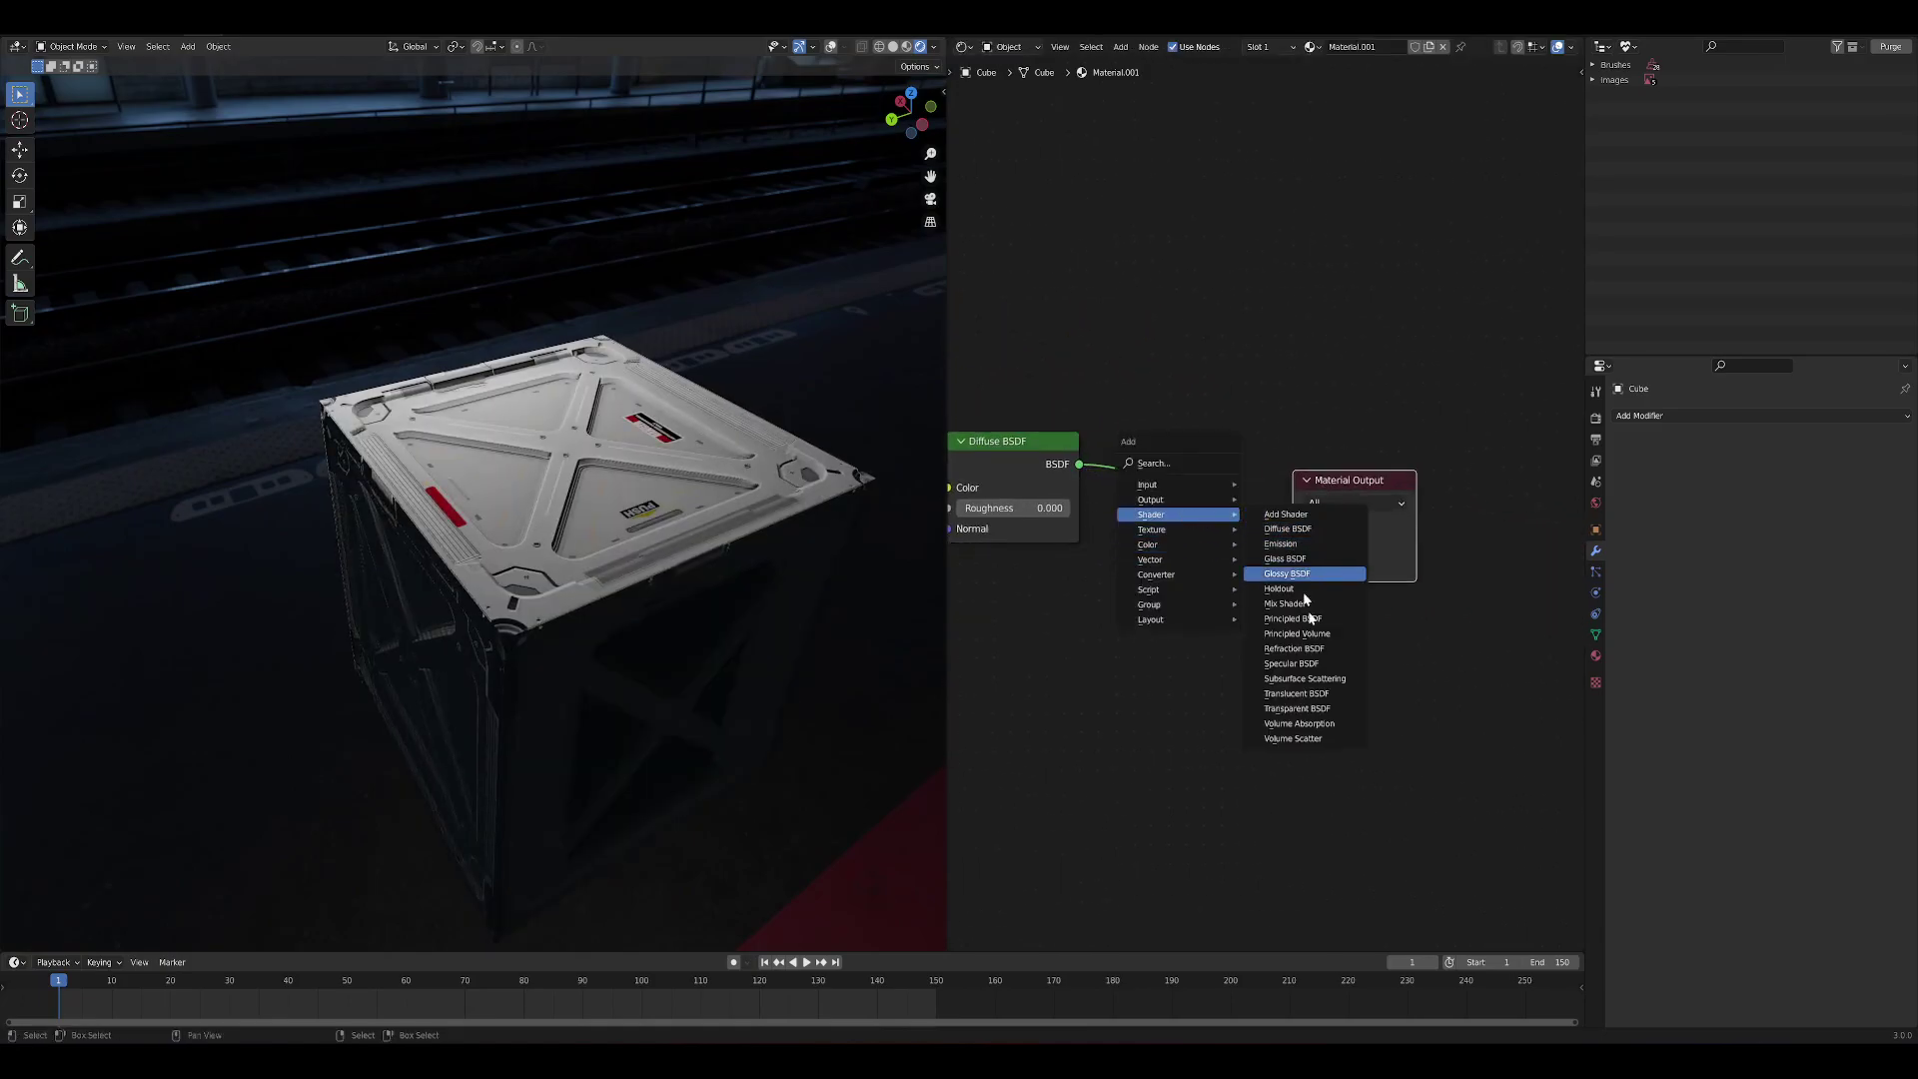
{"action": "left_click", "coordinate": [1285, 603]}
{"action": "left_click", "coordinate": [1164, 517]}
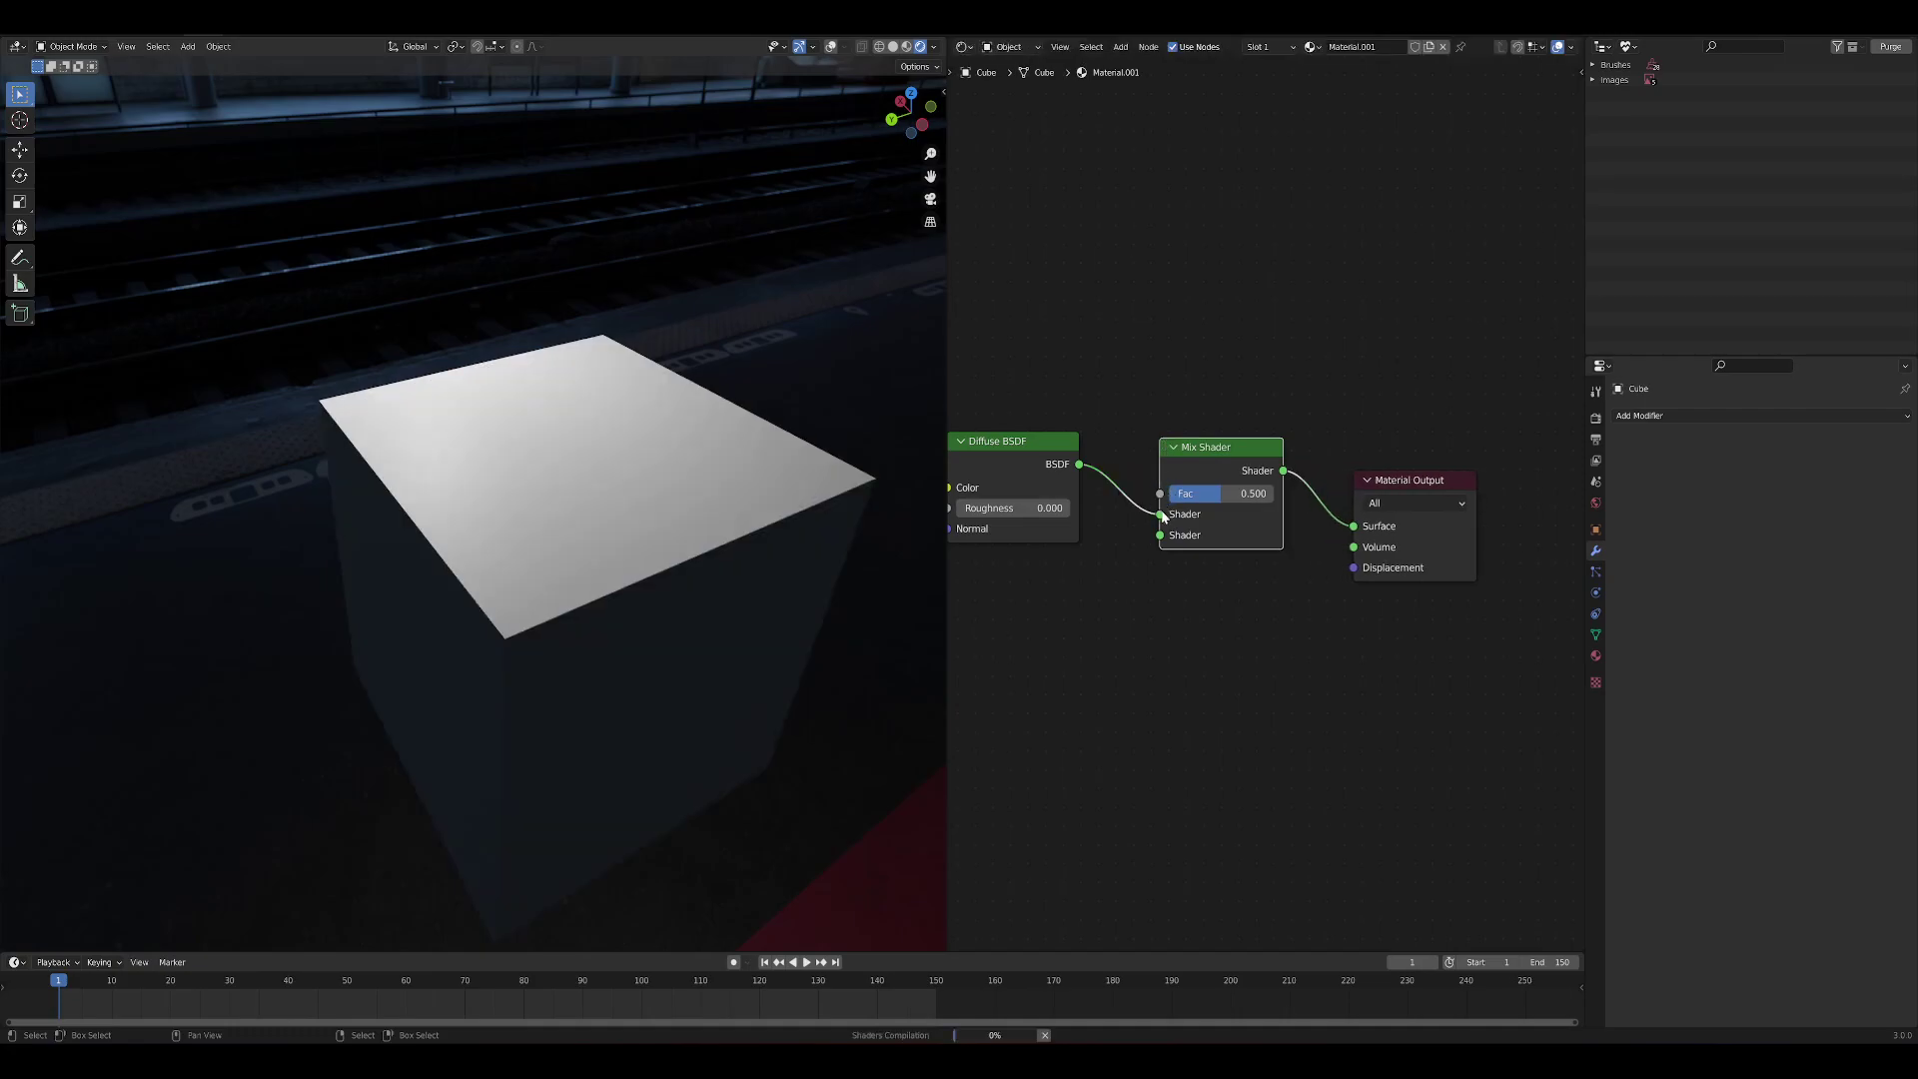
{"action": "left_click_drag", "start_coordinate": [1164, 516], "coordinate": [1167, 541]}
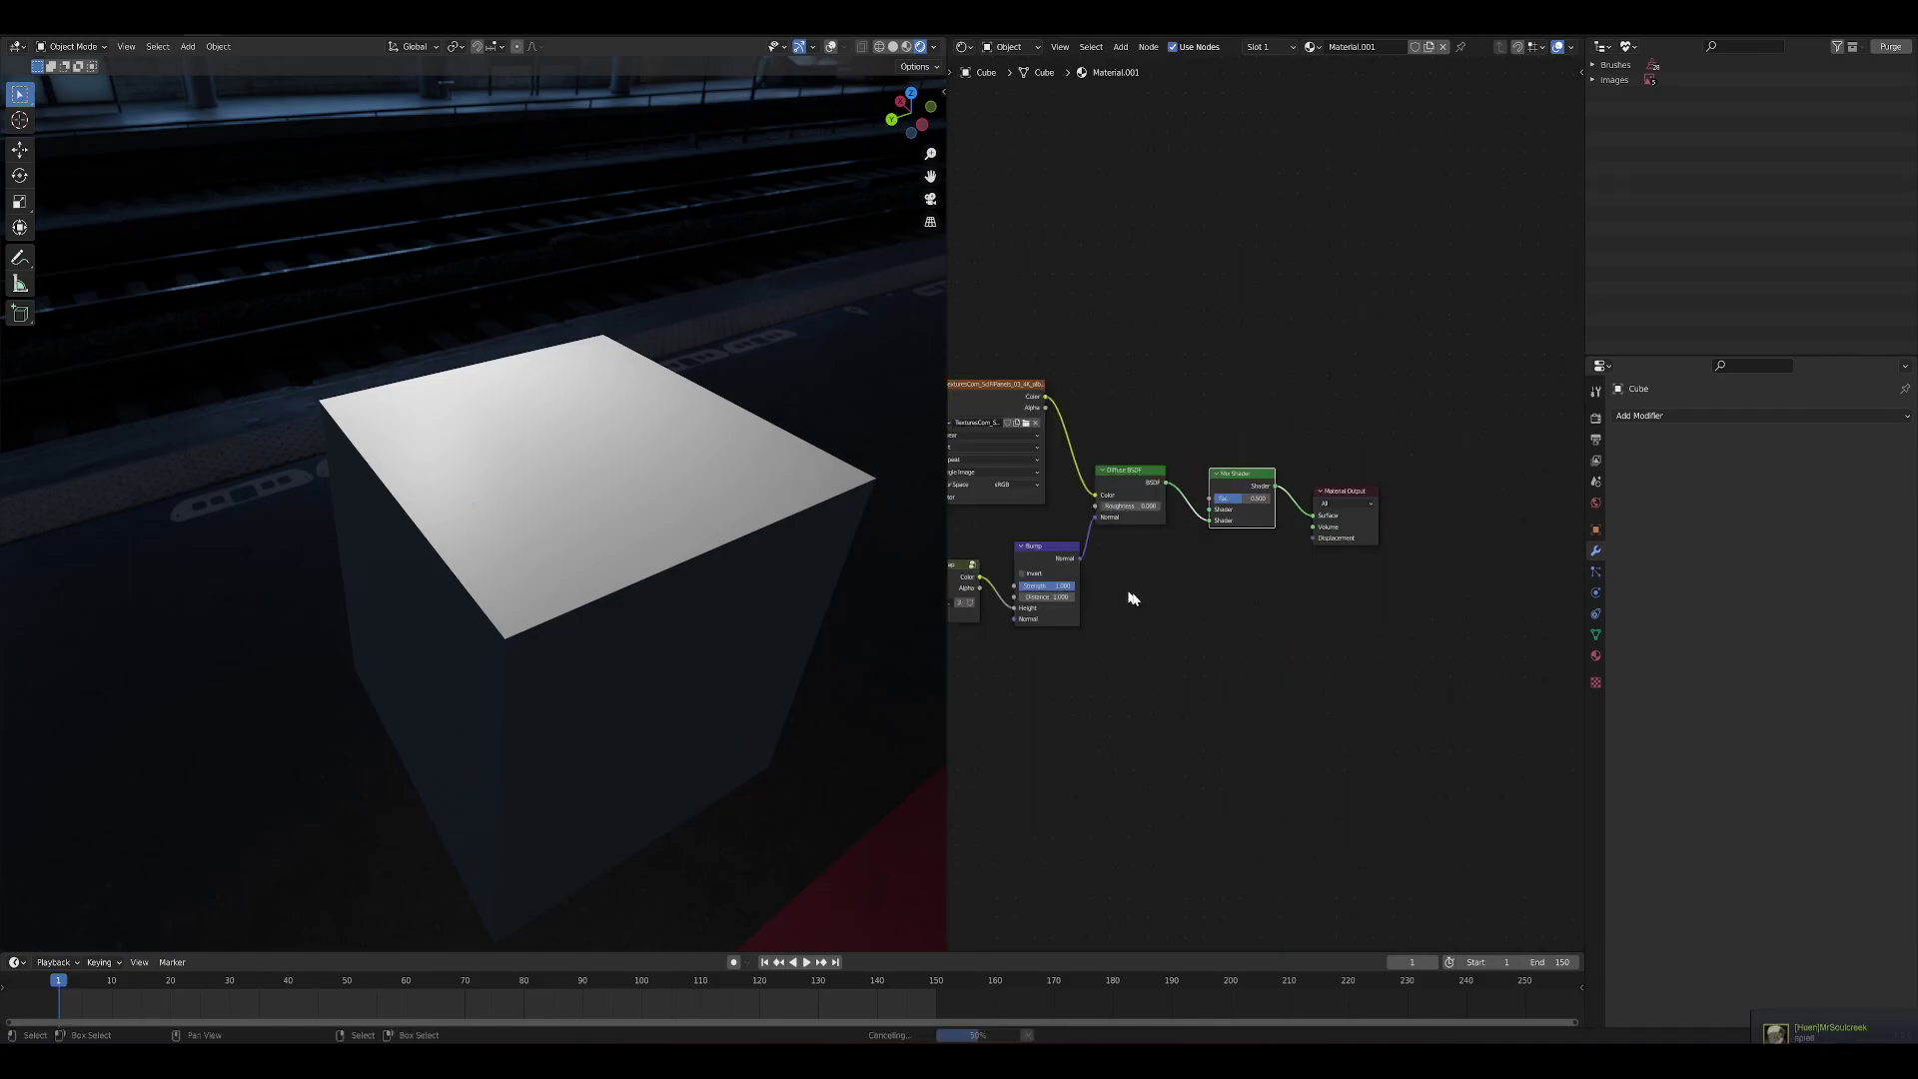
{"action": "scroll", "coordinate": [1131, 598], "scroll_direction": "up", "scroll_amount": 2}
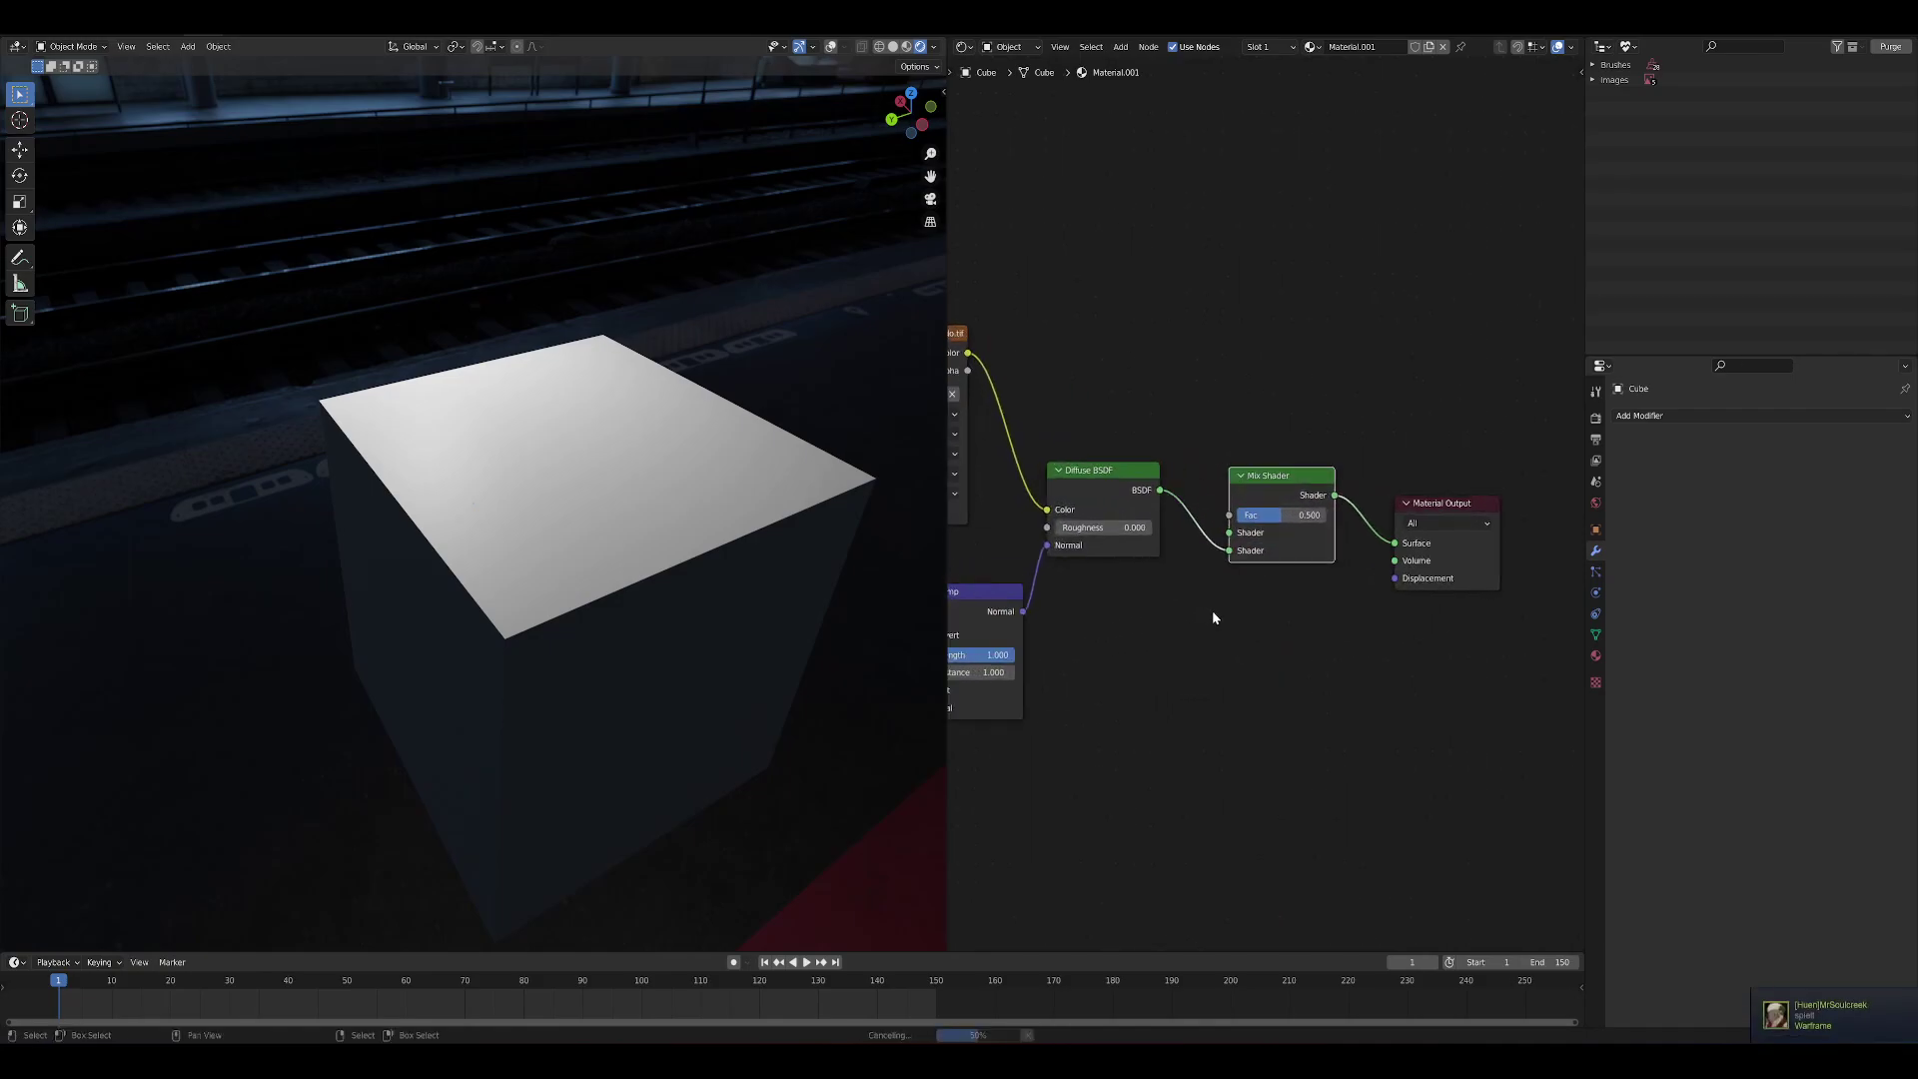
Add a Transparent BSDF above the Diffuse BSDF
{"action": "key", "text": "shift+a"}
{"action": "mouse_move", "coordinate": [1169, 612]}
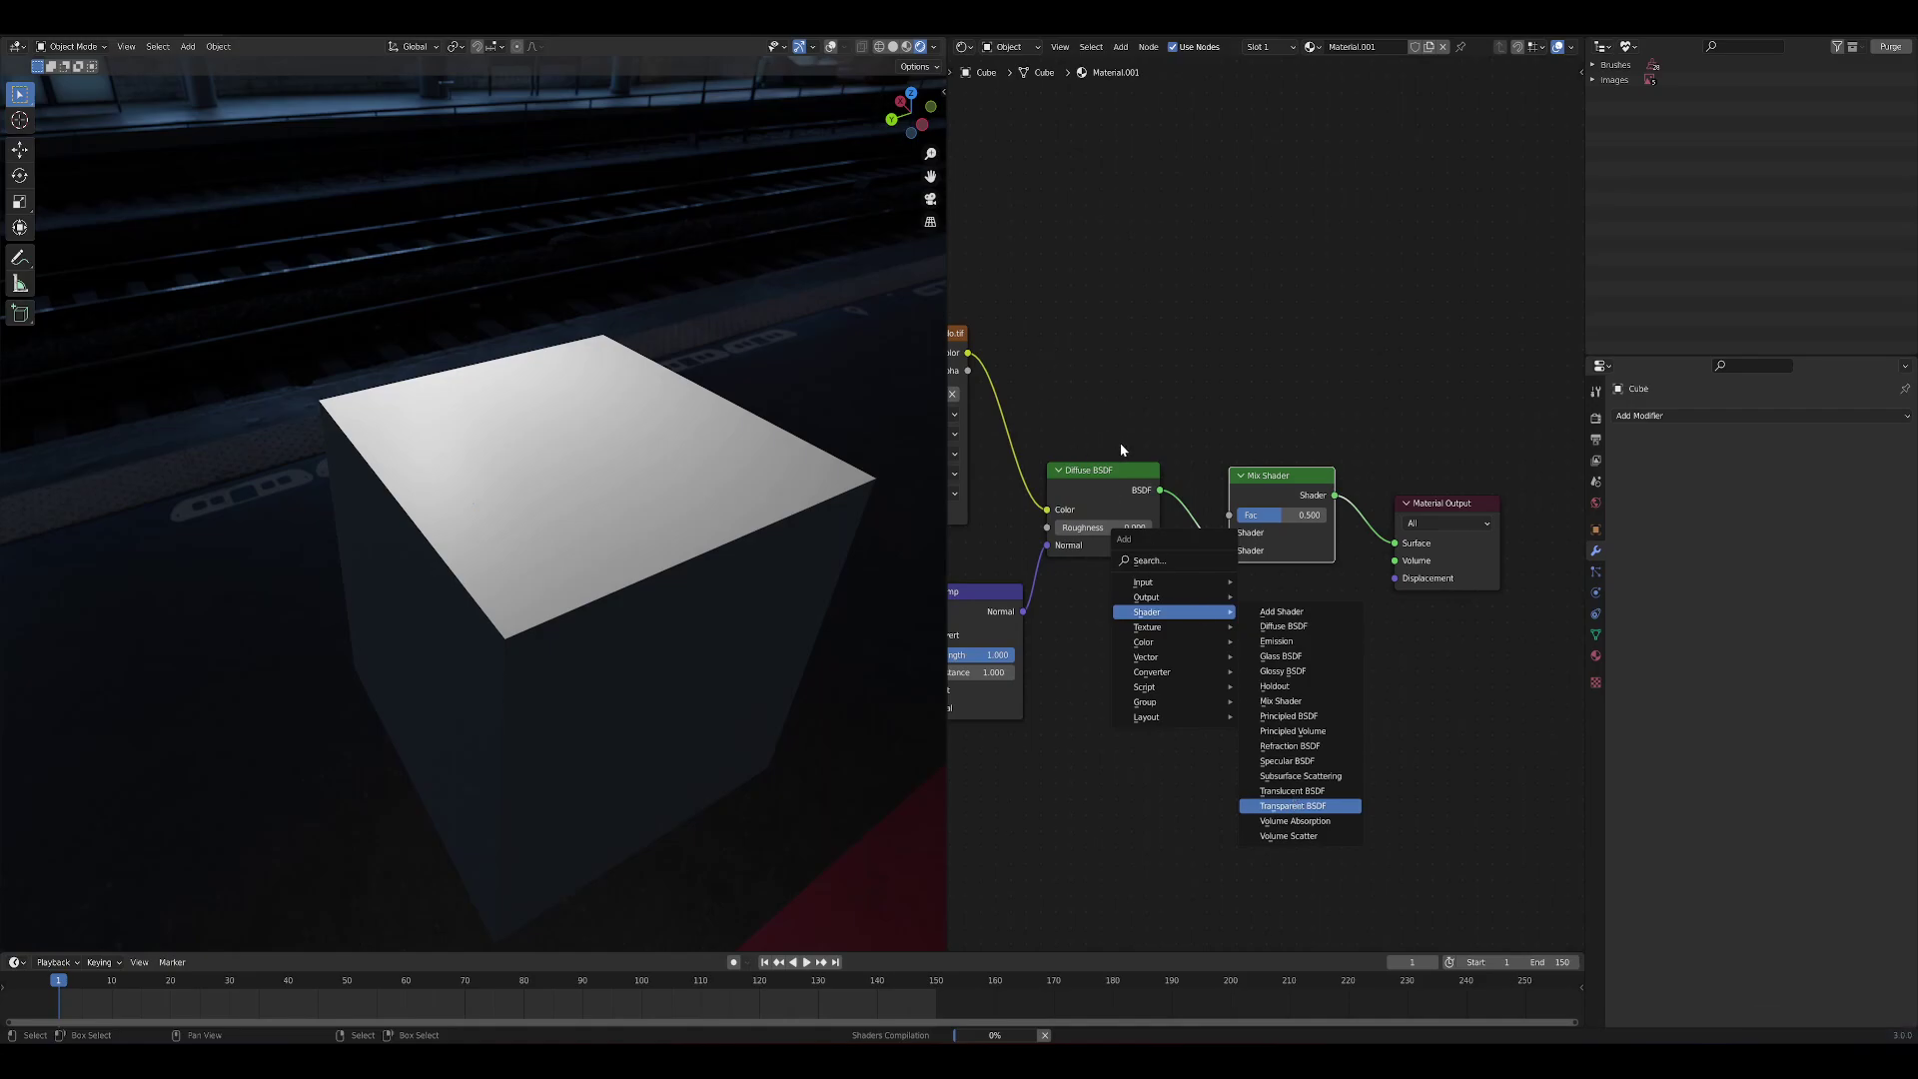
{"action": "left_click", "coordinate": [1294, 805]}
{"action": "left_click", "coordinate": [1169, 414]}
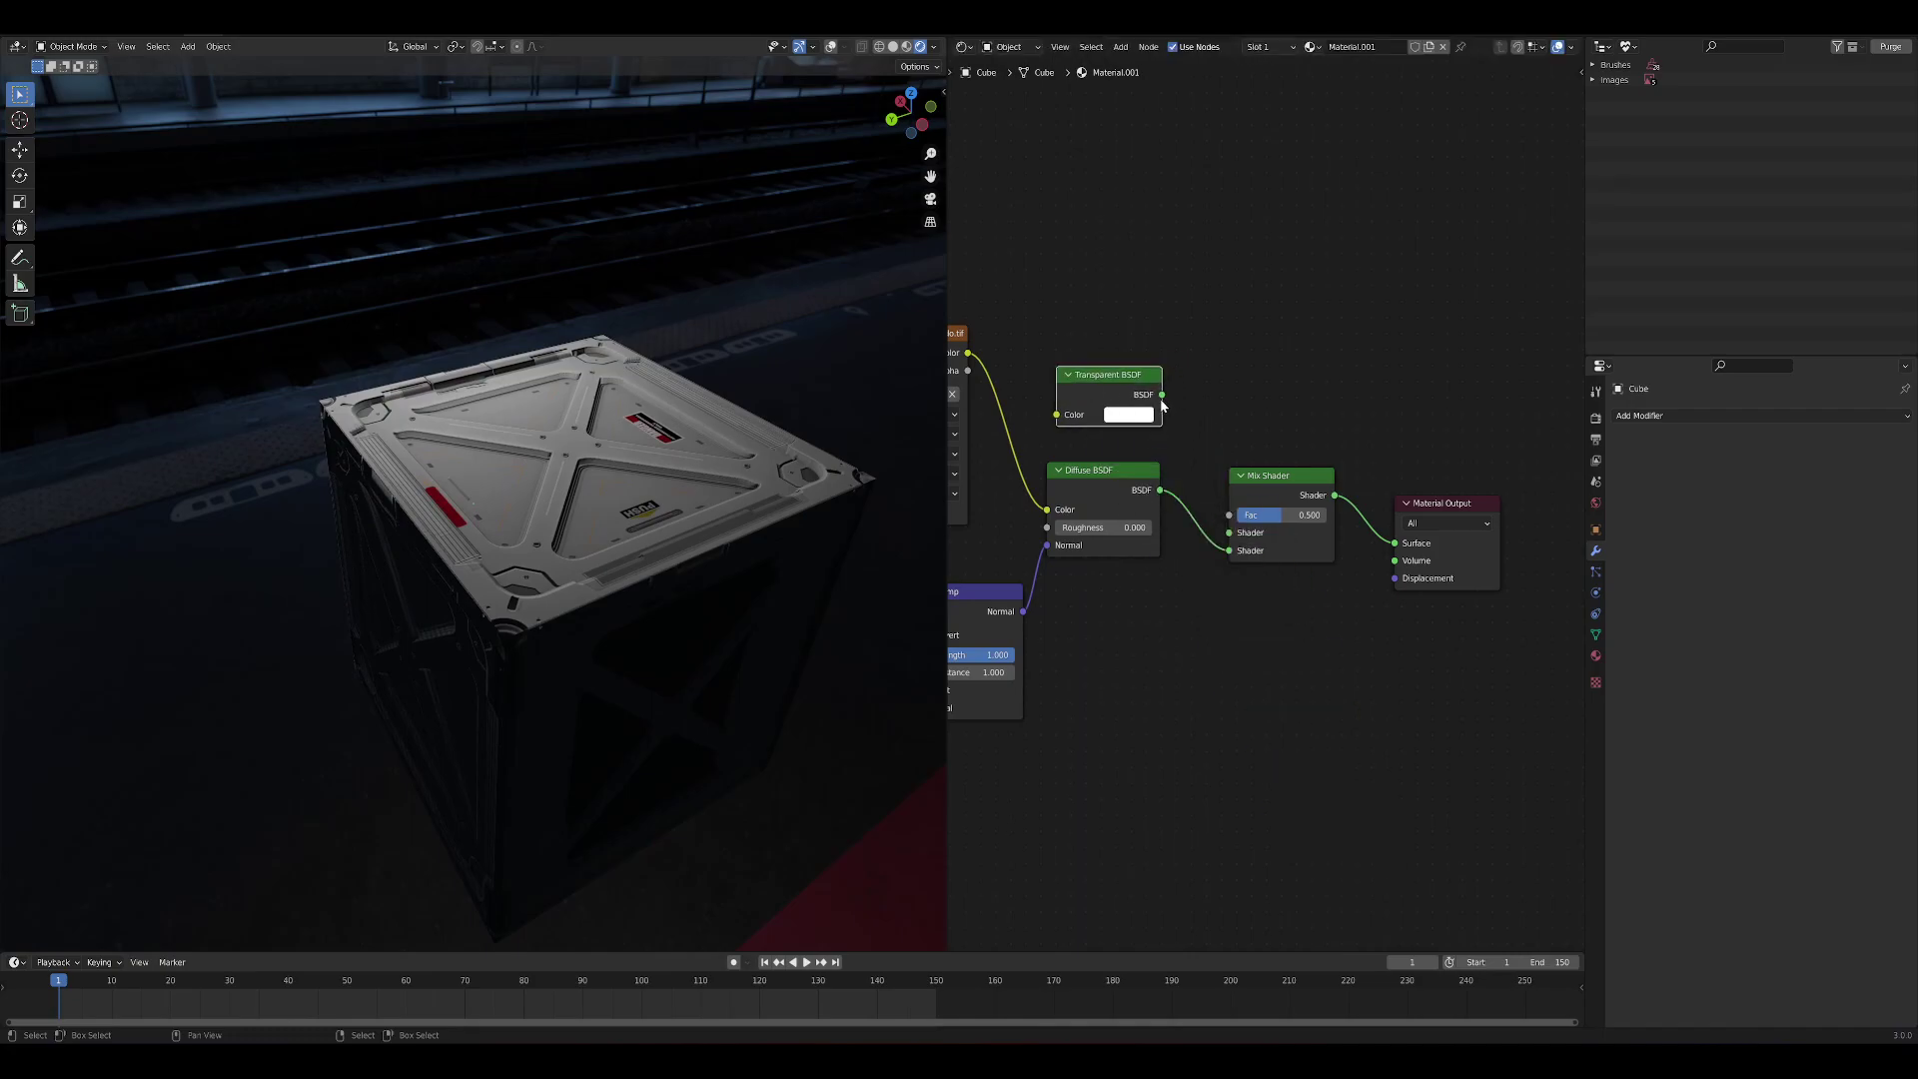
Connect the Transparent BSDF to the Mix Shader's first Shader input and the POM Alpha to its Fac
{"action": "left_click_drag", "start_coordinate": [1162, 401], "coordinate": [1229, 534]}
{"action": "scroll", "coordinate": [1173, 639], "scroll_direction": "down", "scroll_amount": 2}
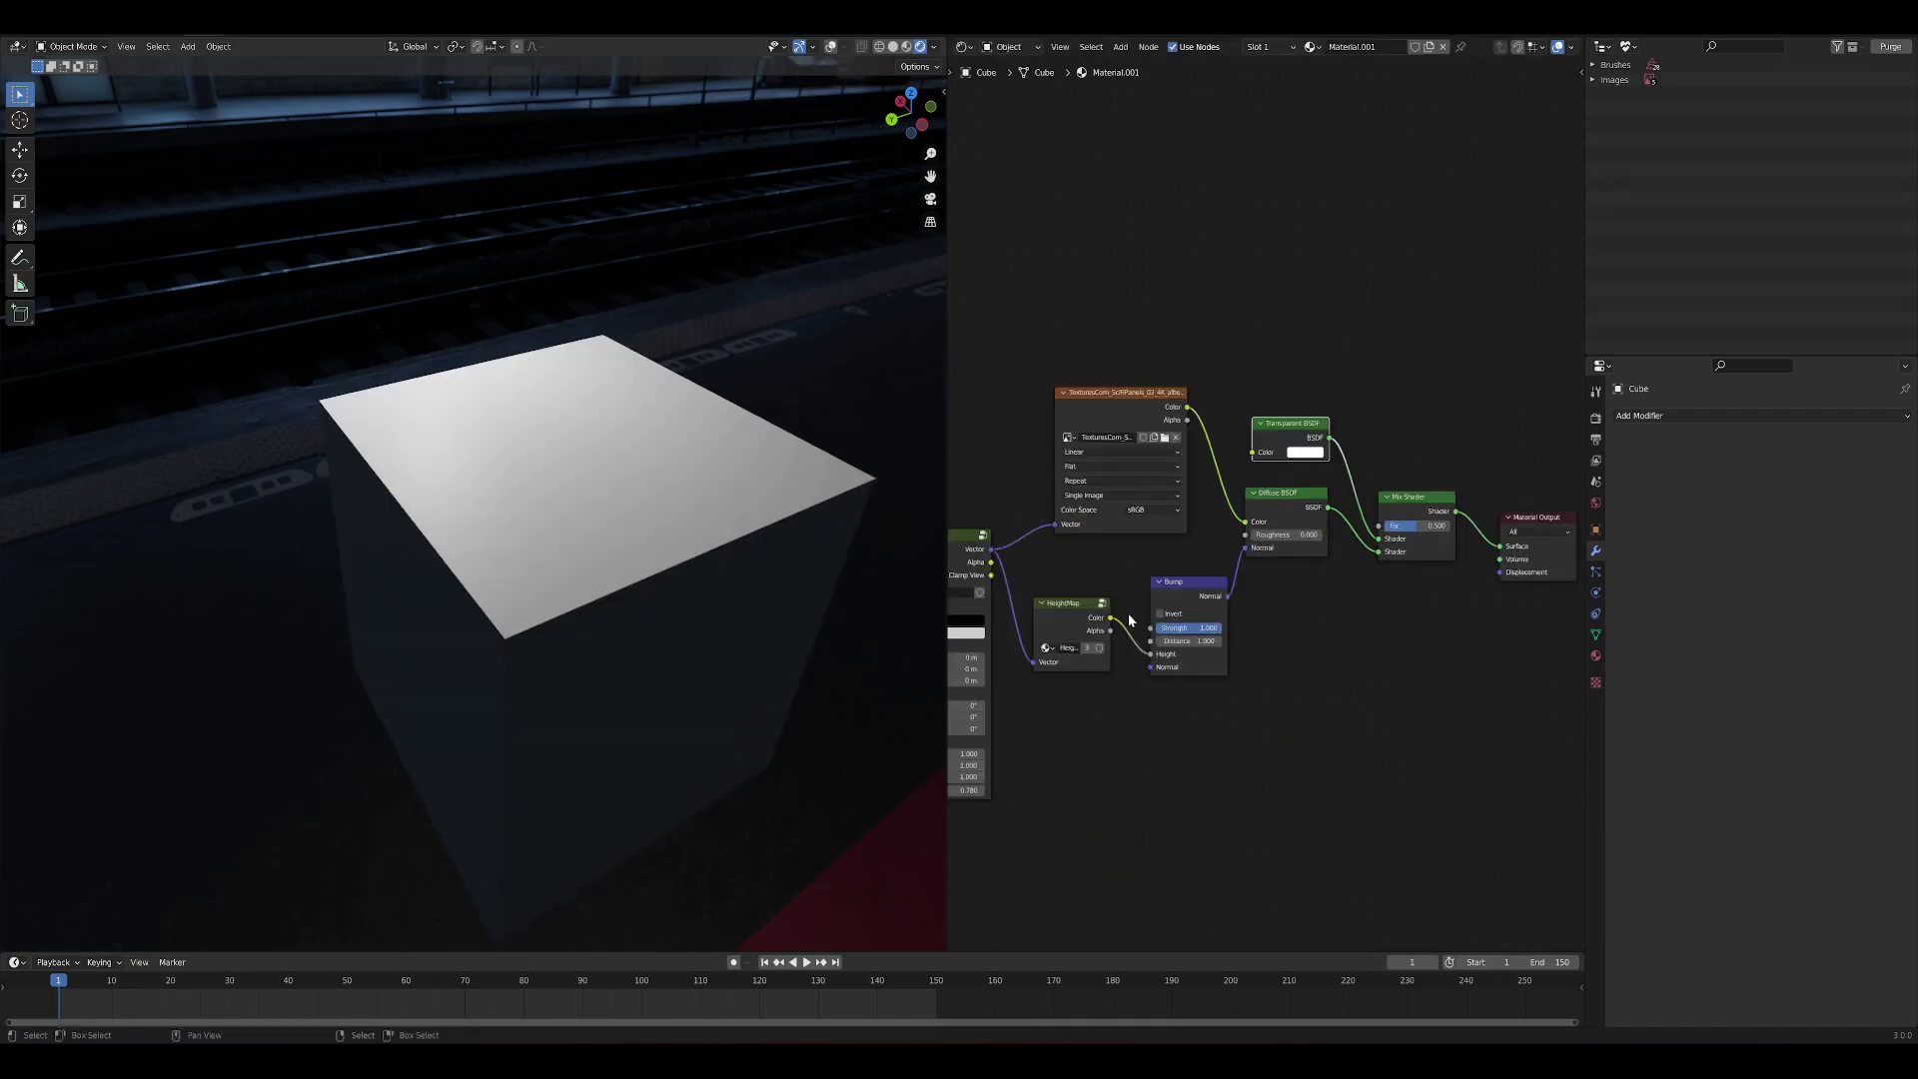
{"action": "left_click_drag", "start_coordinate": [992, 562], "coordinate": [1394, 537]}
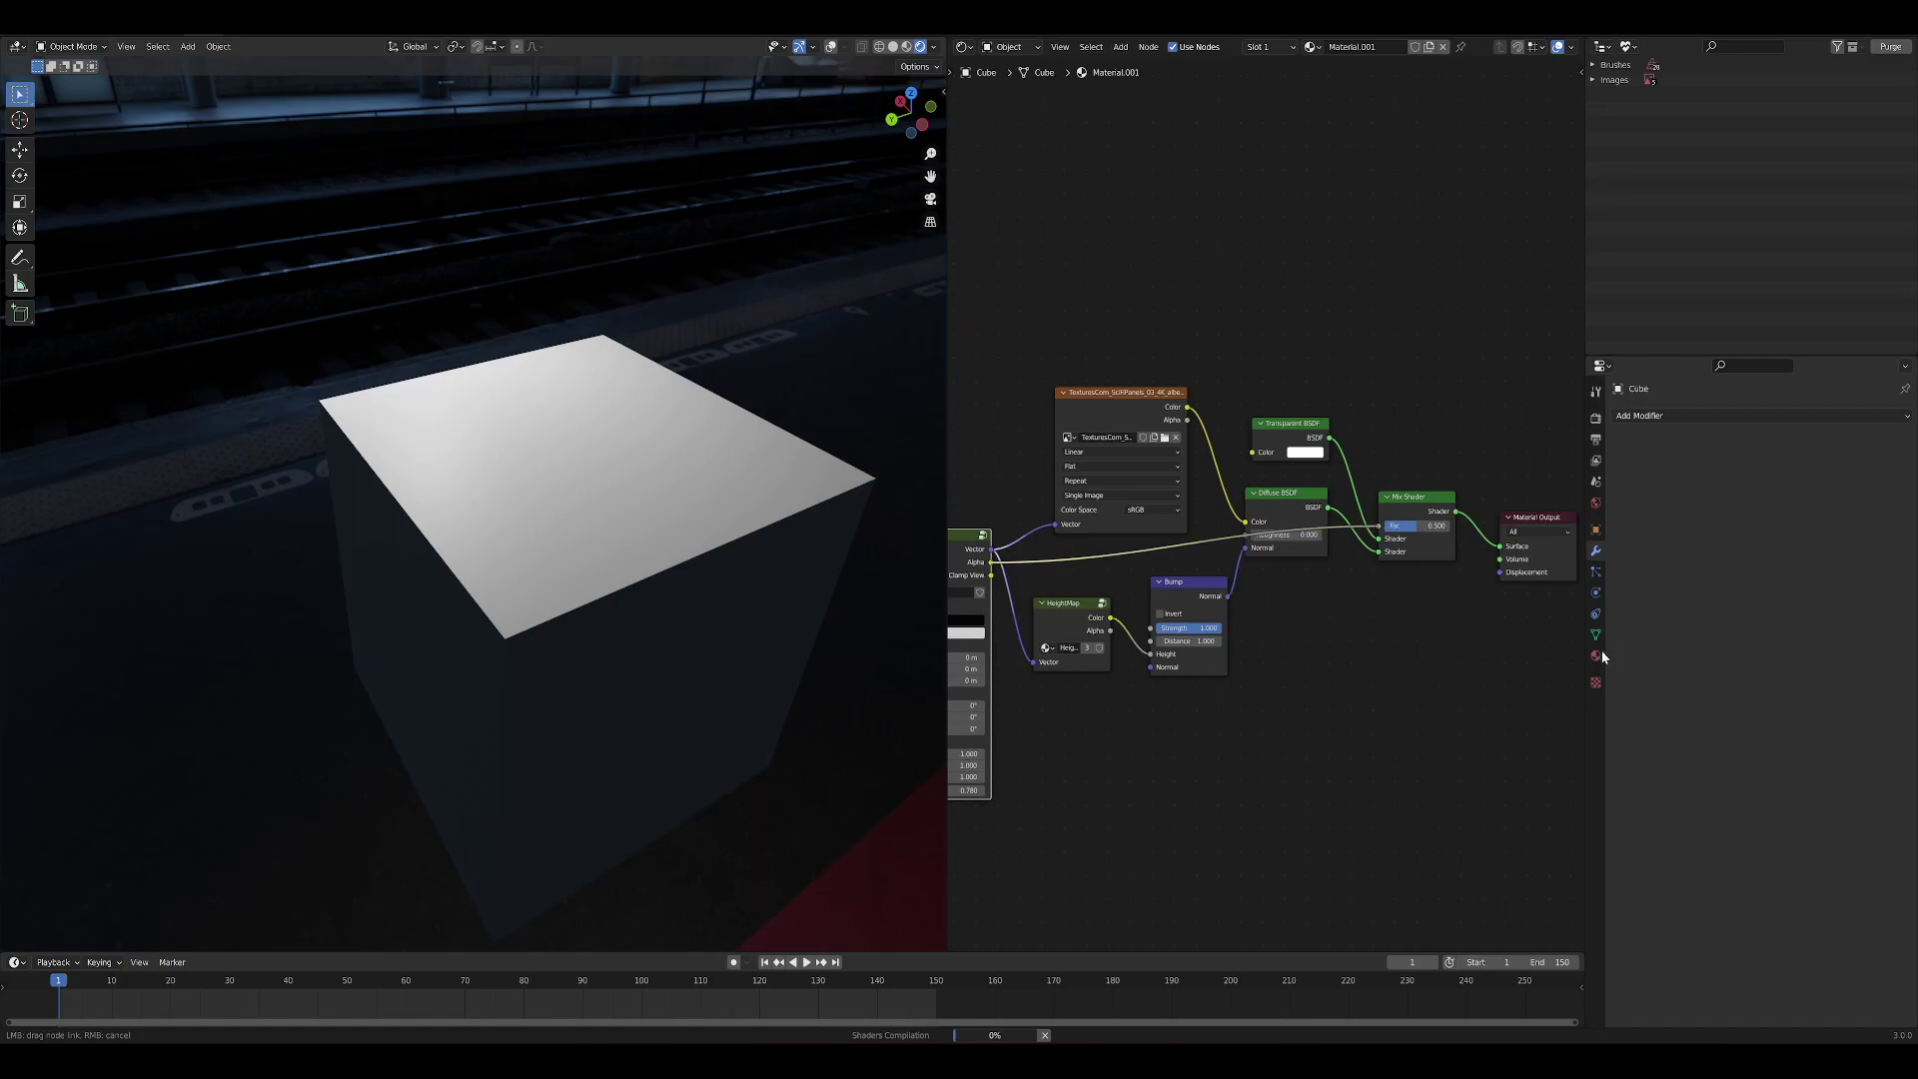
{"action": "left_click_drag", "start_coordinate": [1394, 537], "coordinate": [1381, 527]}
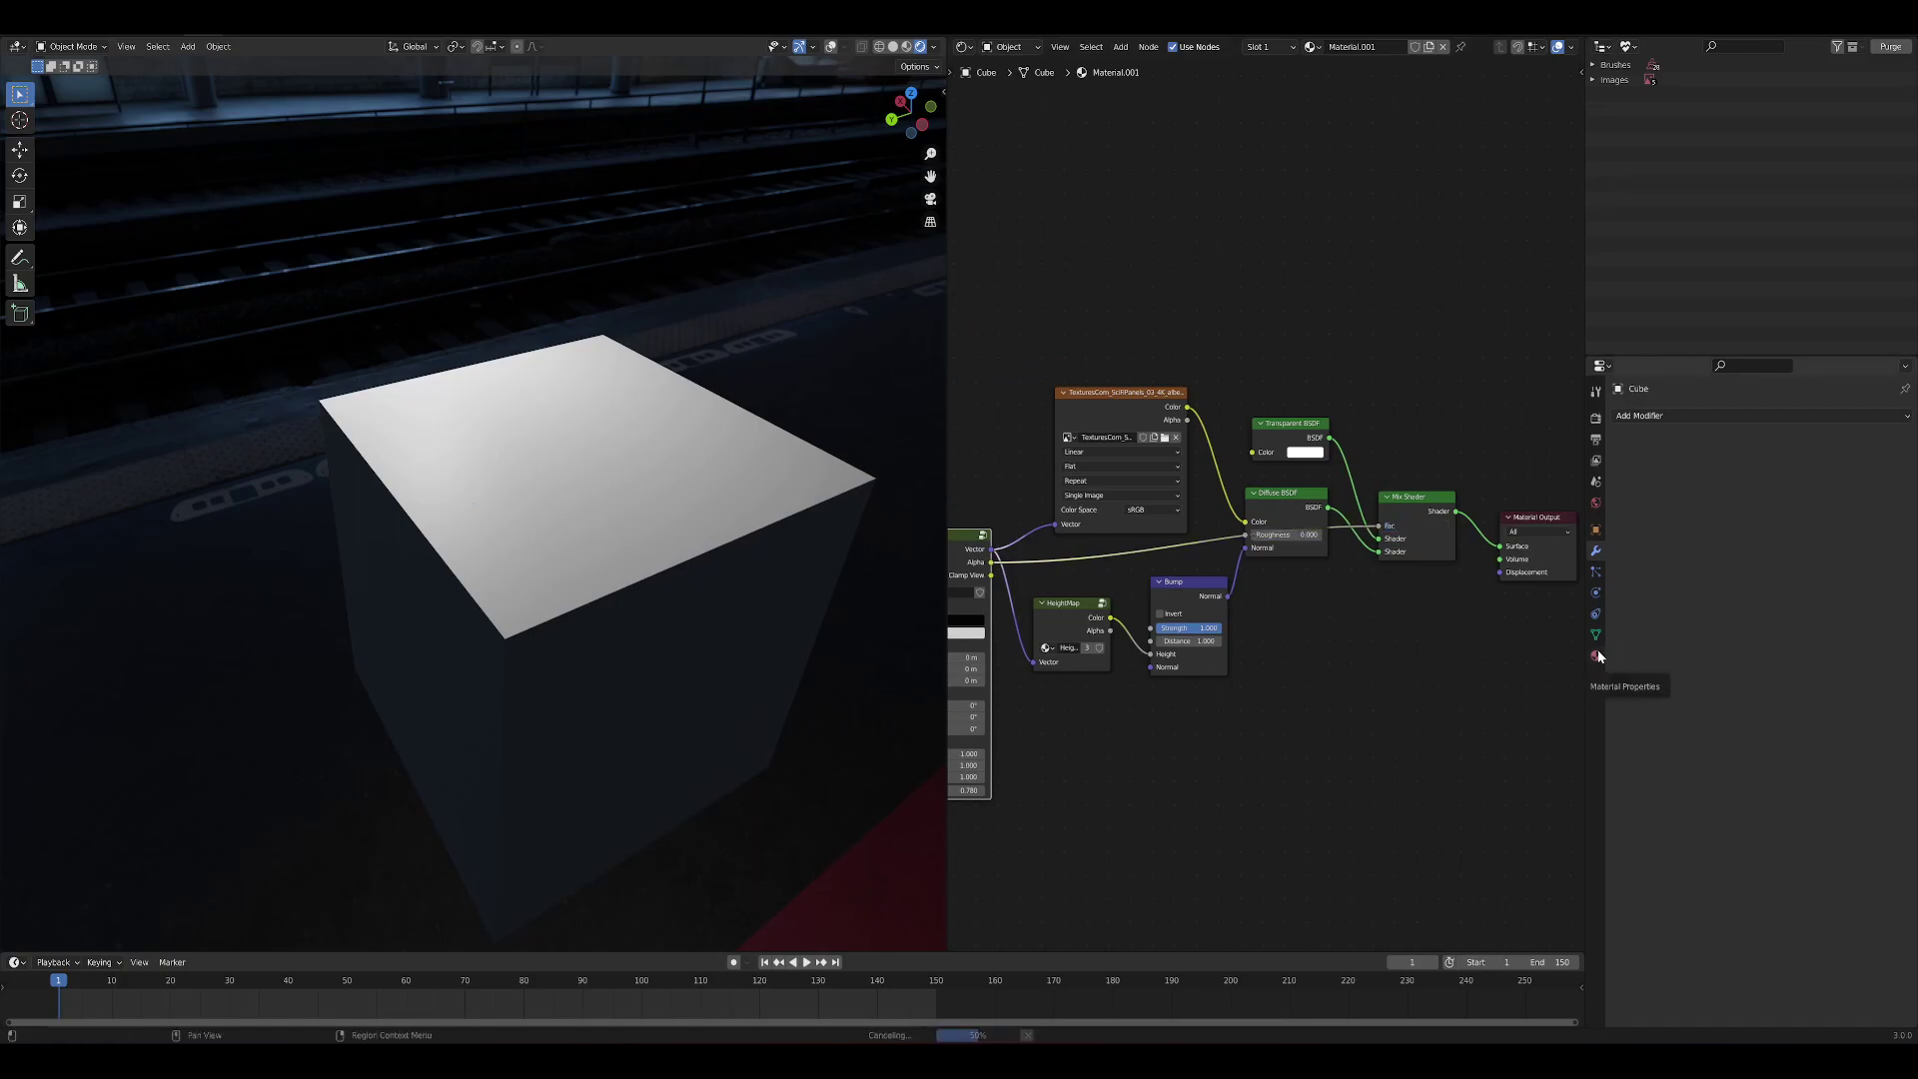
Check the material's Blend Mode and Shadow Mode settings and view the cube's cut-out edges
{"action": "left_click", "coordinate": [1597, 655]}
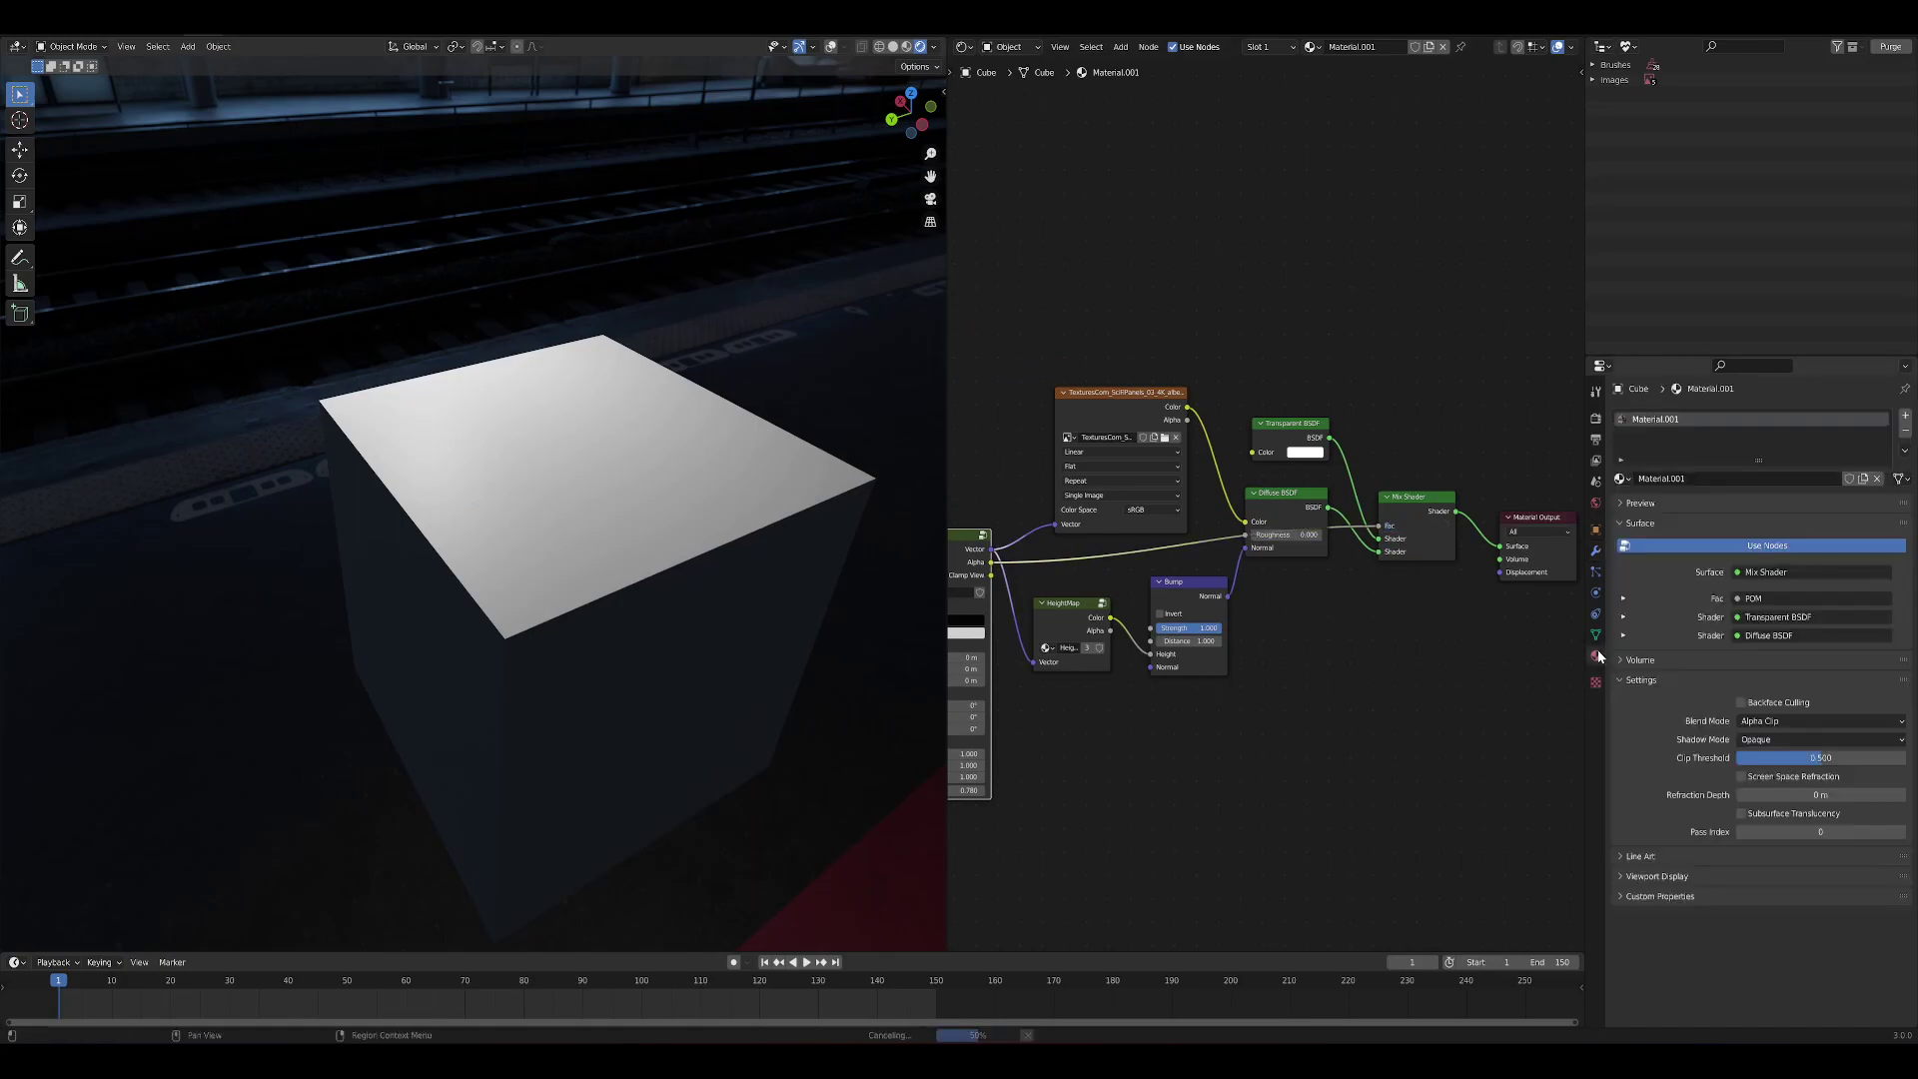
{"action": "left_click", "coordinate": [1773, 724]}
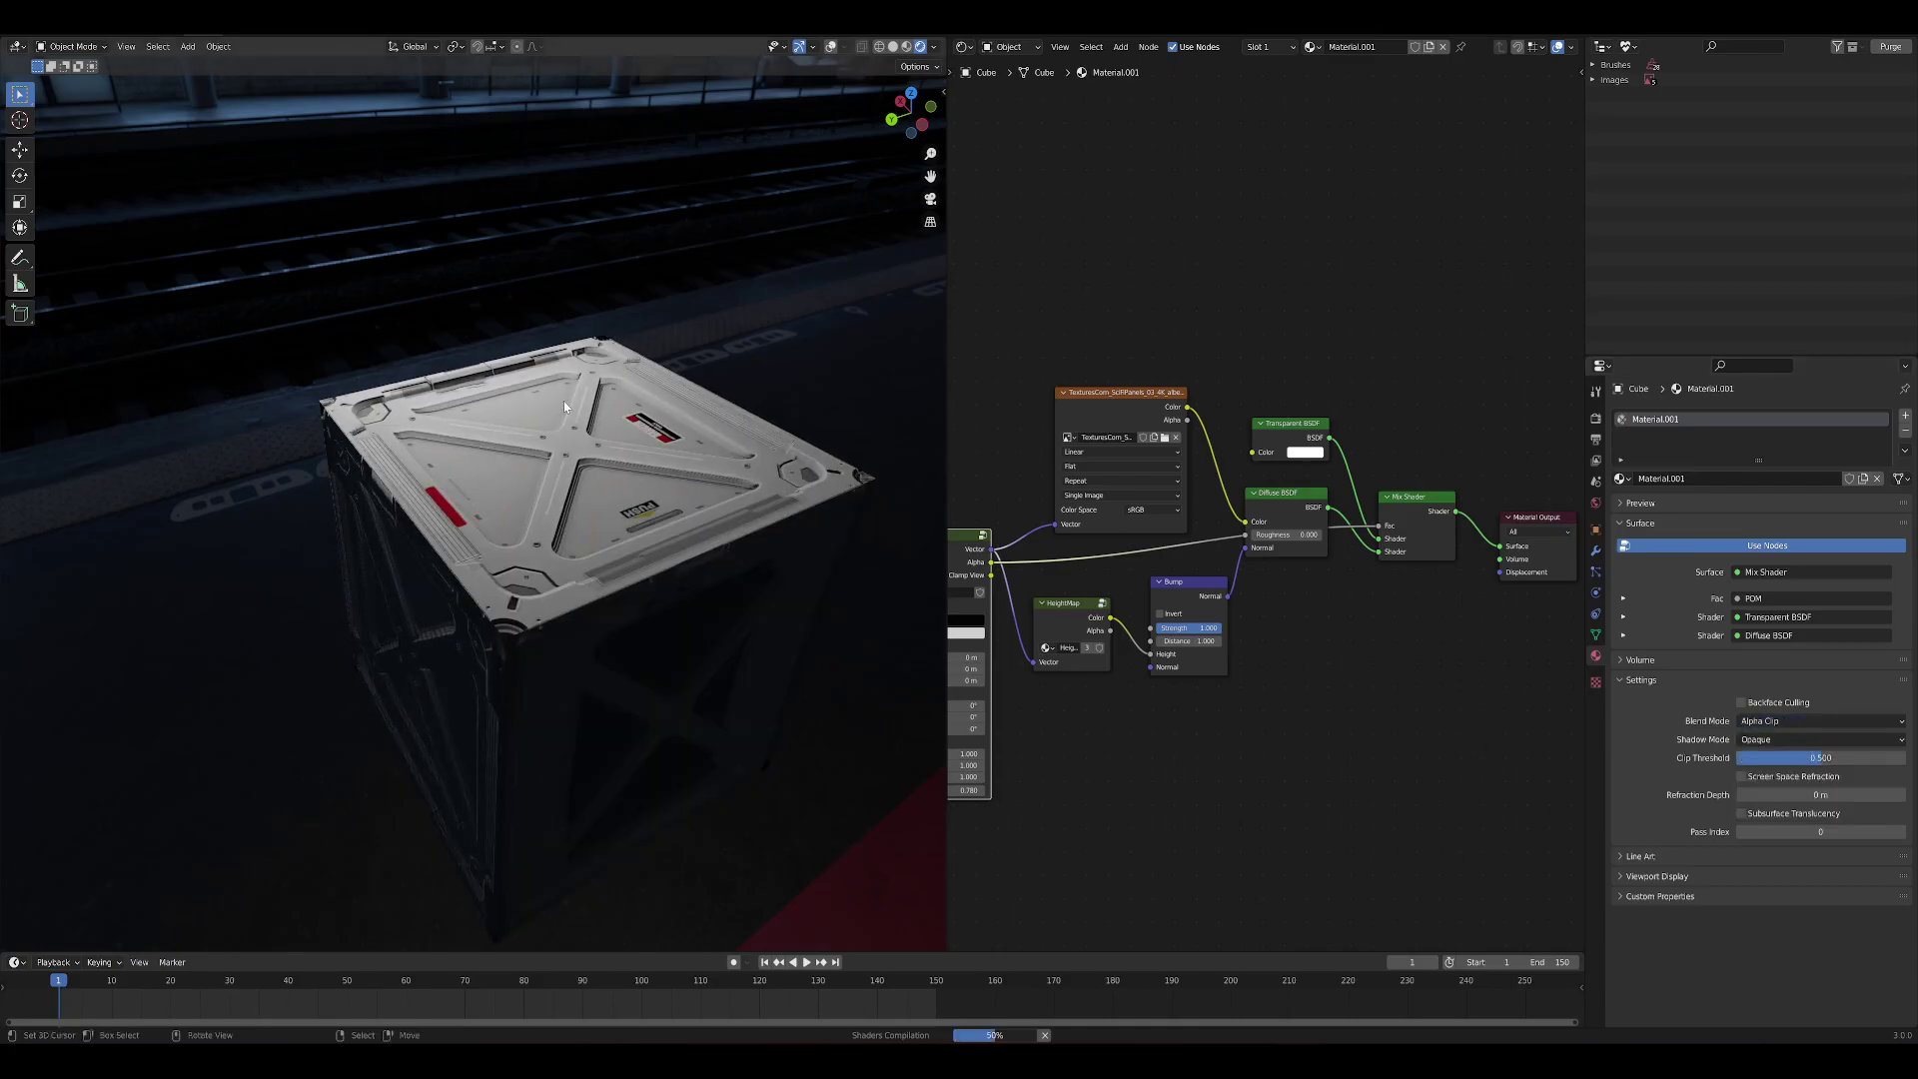
{"action": "middle_click_drag", "start_coordinate": [639, 419], "coordinate": [500, 624]}
{"action": "scroll", "coordinate": [627, 434], "scroll_direction": "up", "scroll_amount": 2}
{"action": "left_click", "coordinate": [1750, 736]}
Move the Texture Coordinate node farther away from the POM group
{"action": "scroll", "coordinate": [809, 484], "scroll_direction": "down", "scroll_amount": 2}
{"action": "scroll", "coordinate": [1317, 642], "scroll_direction": "down", "scroll_amount": 6}
{"action": "middle_click_drag", "start_coordinate": [1307, 637], "coordinate": [1475, 636]}
{"action": "scroll", "coordinate": [1373, 641], "scroll_direction": "up", "scroll_amount": 4}
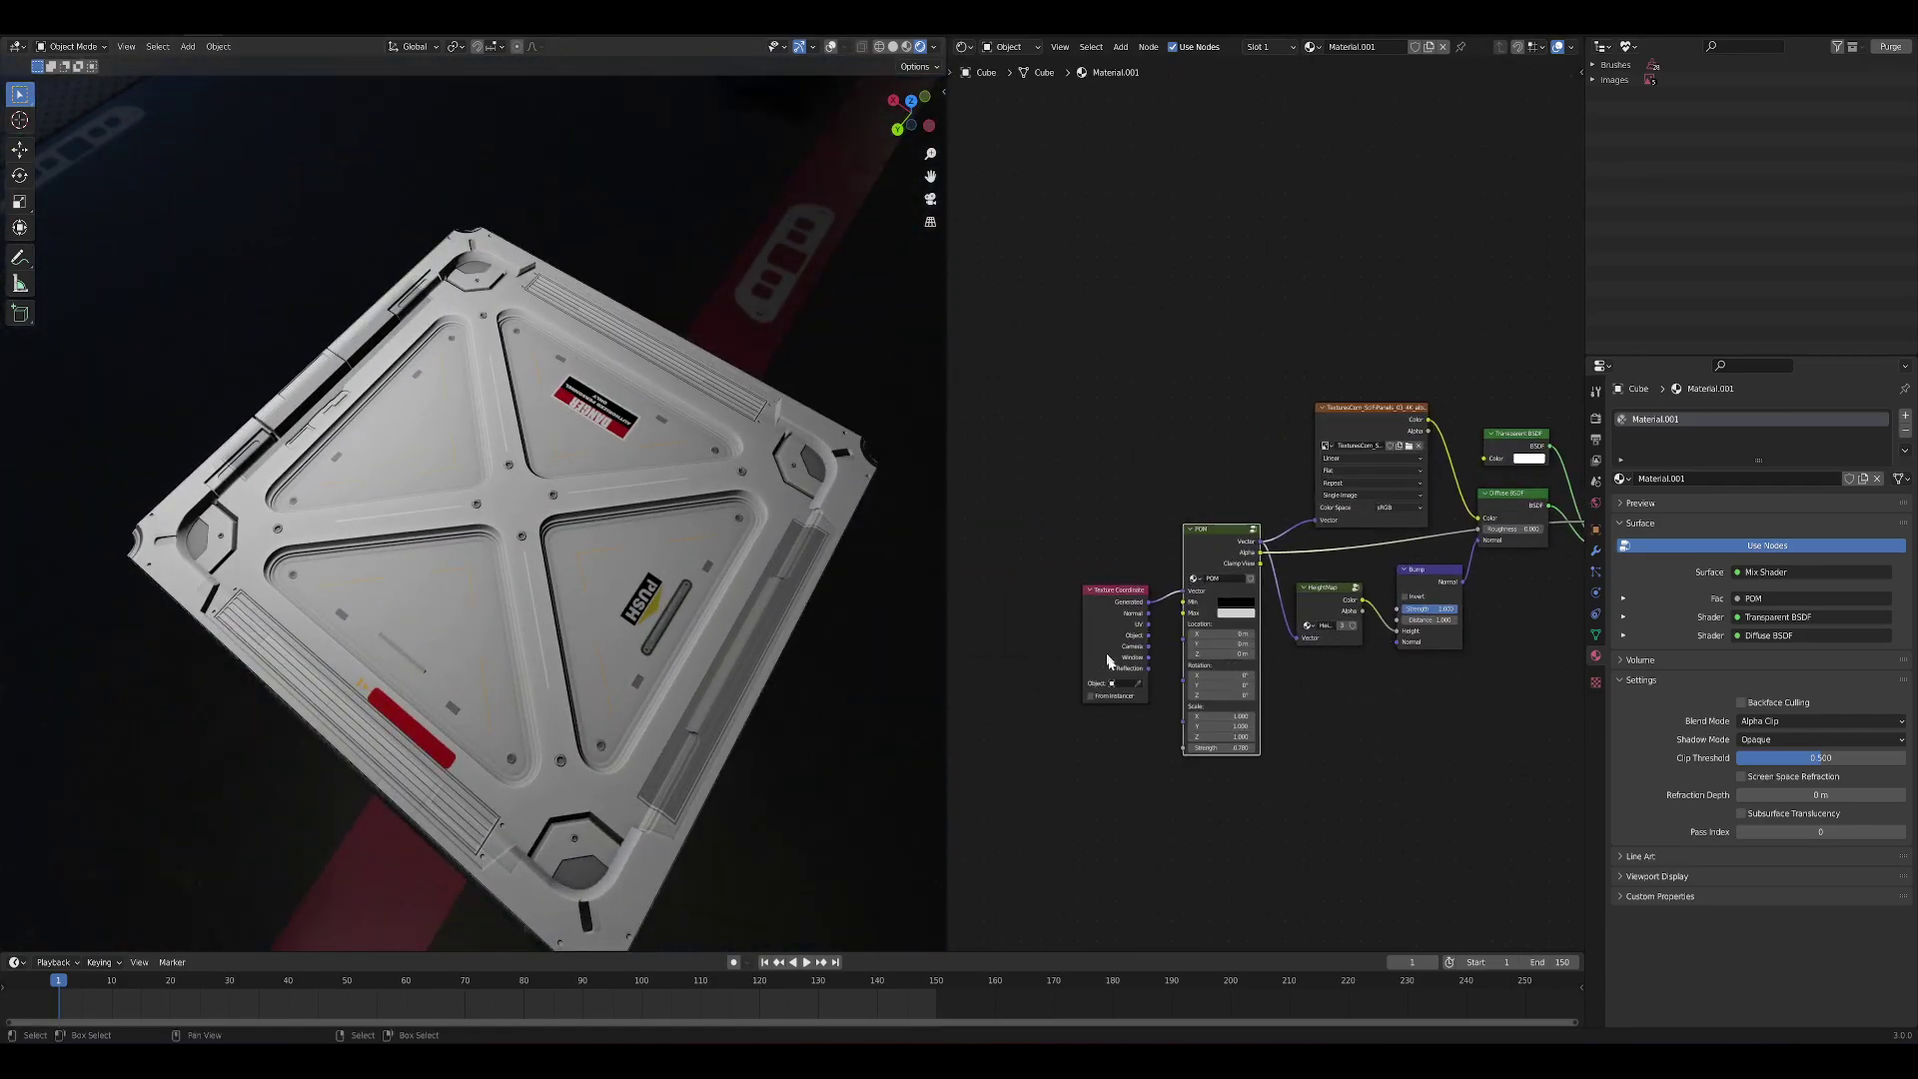
{"action": "scroll", "coordinate": [1111, 666], "scroll_direction": "up", "scroll_amount": 4}
{"action": "left_click_drag", "start_coordinate": [1110, 629], "coordinate": [1061, 599]}
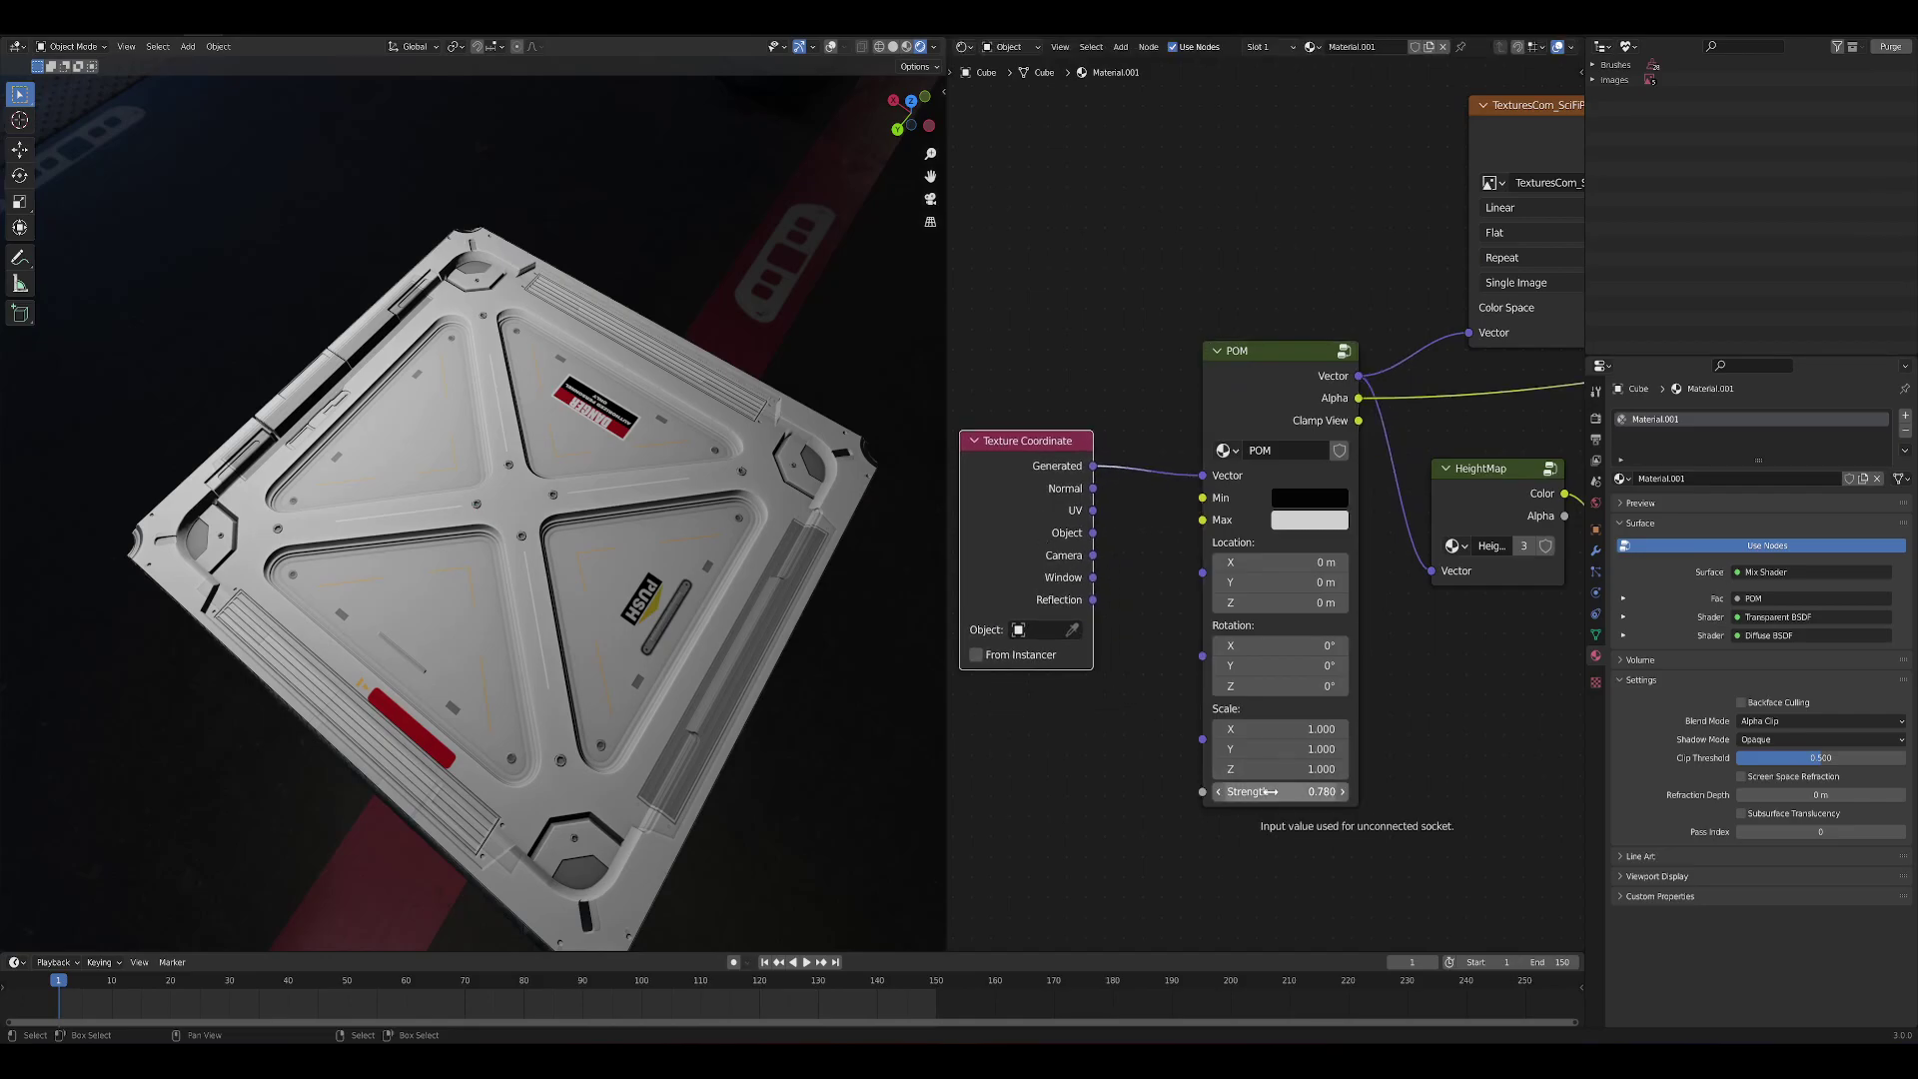
Try a POM Strength of 0.330 and undo the change
{"action": "left_click_drag", "start_coordinate": [1290, 793], "coordinate": [1245, 794]}
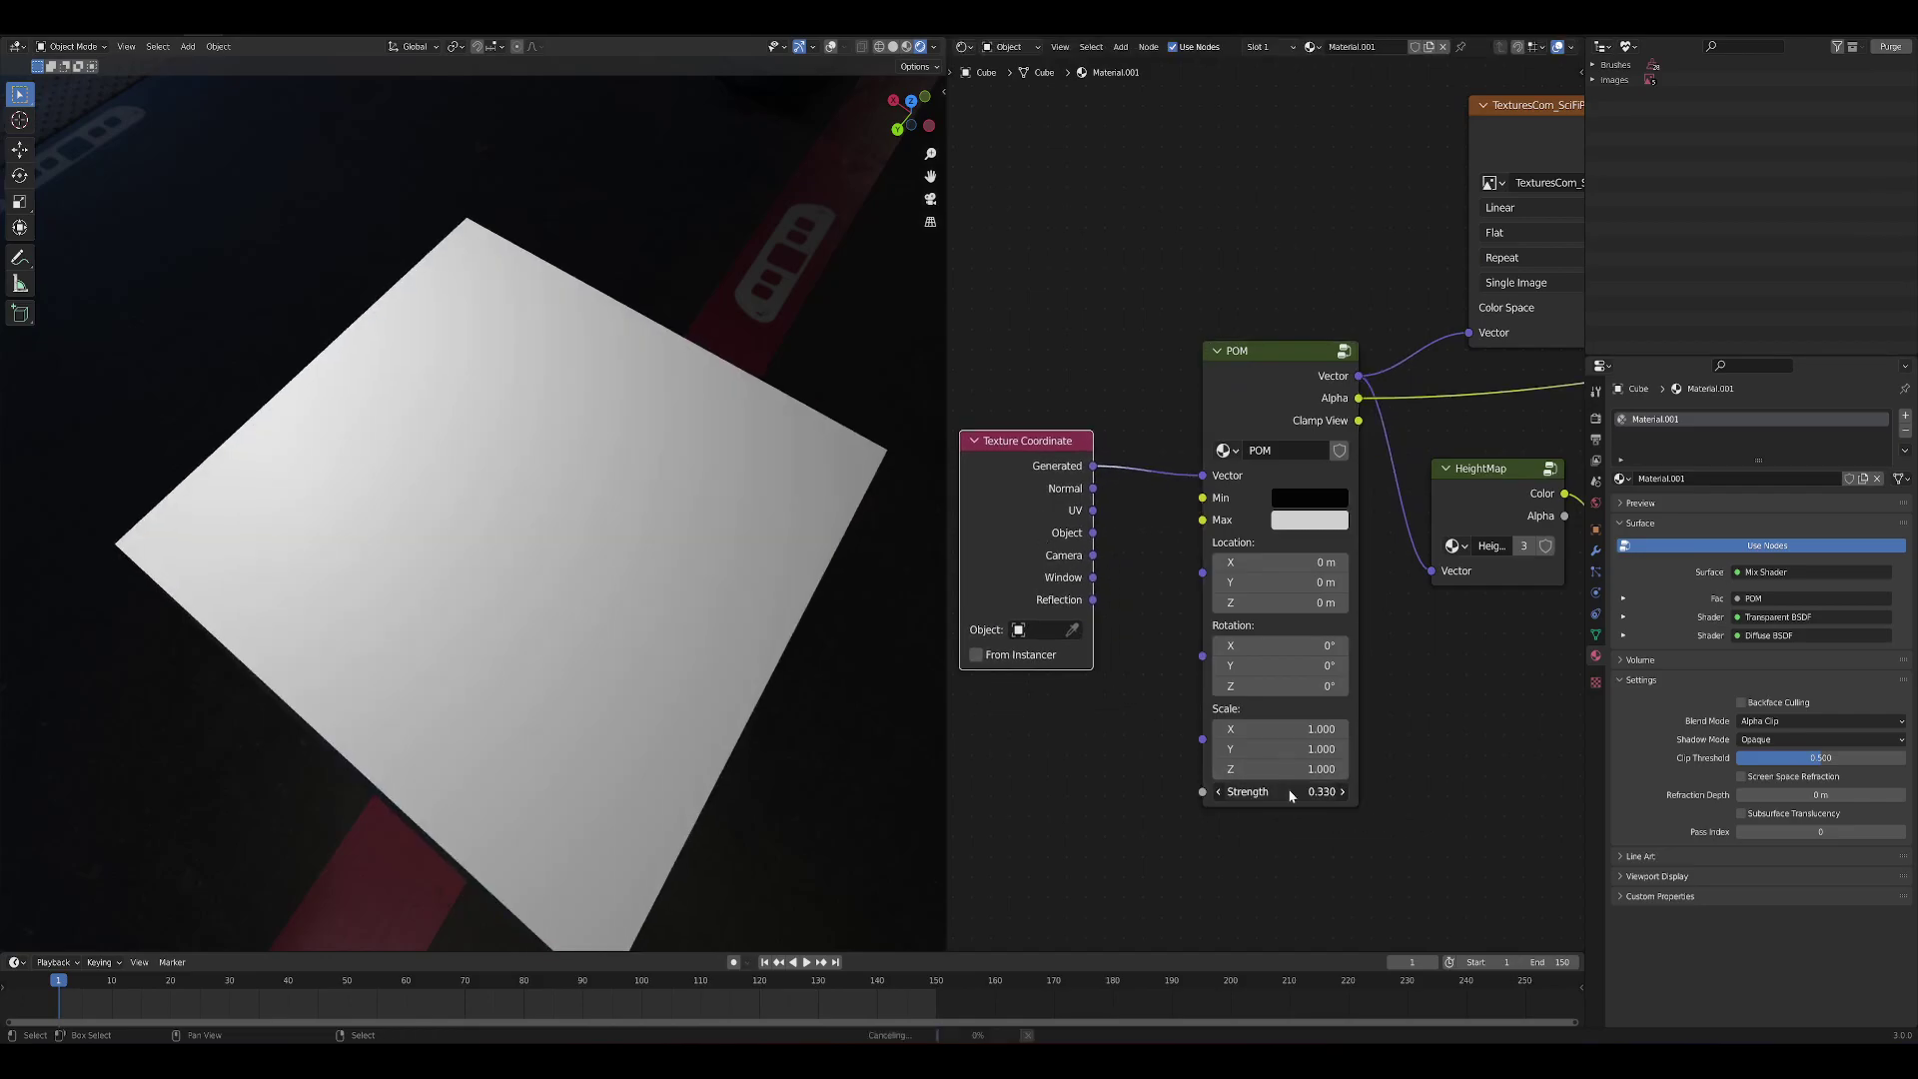
{"action": "key", "text": "ctrl+z"}
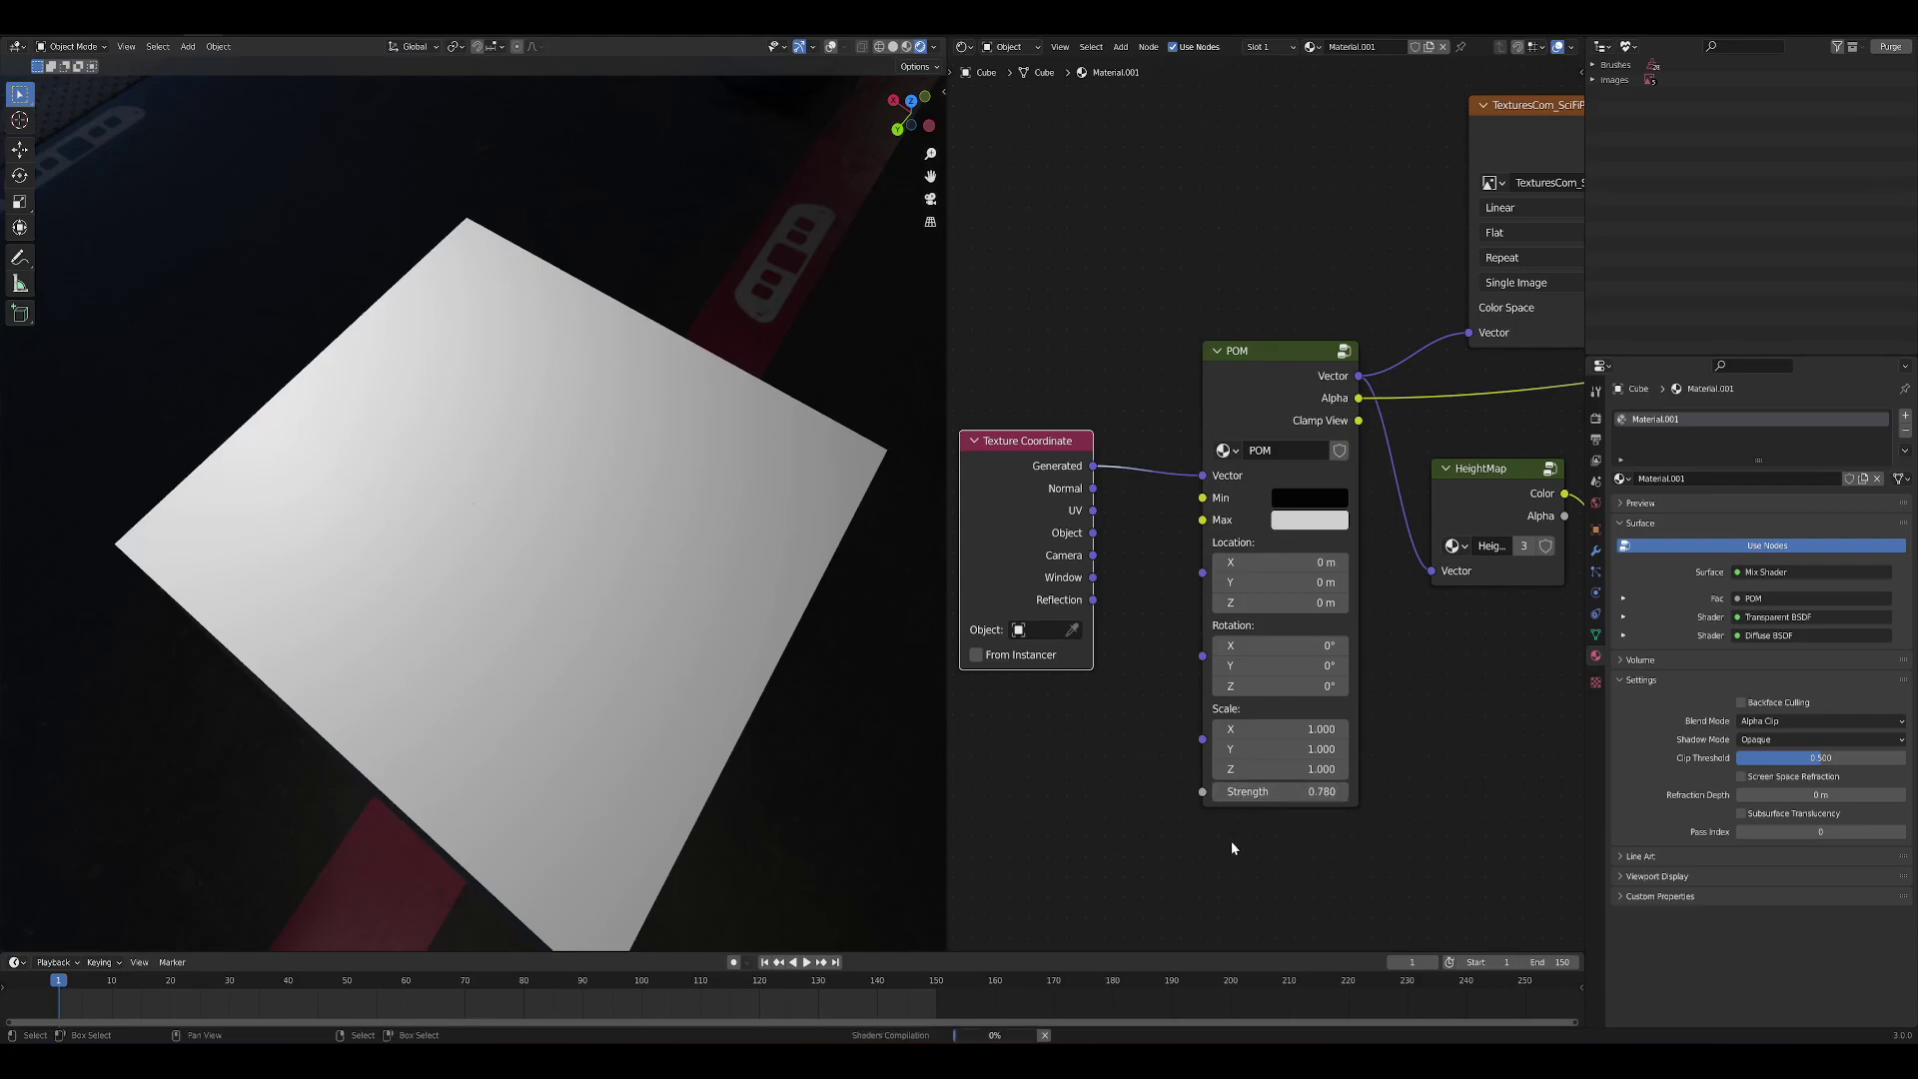
{"action": "scroll", "coordinate": [1231, 847], "scroll_direction": "down", "scroll_amount": 1}
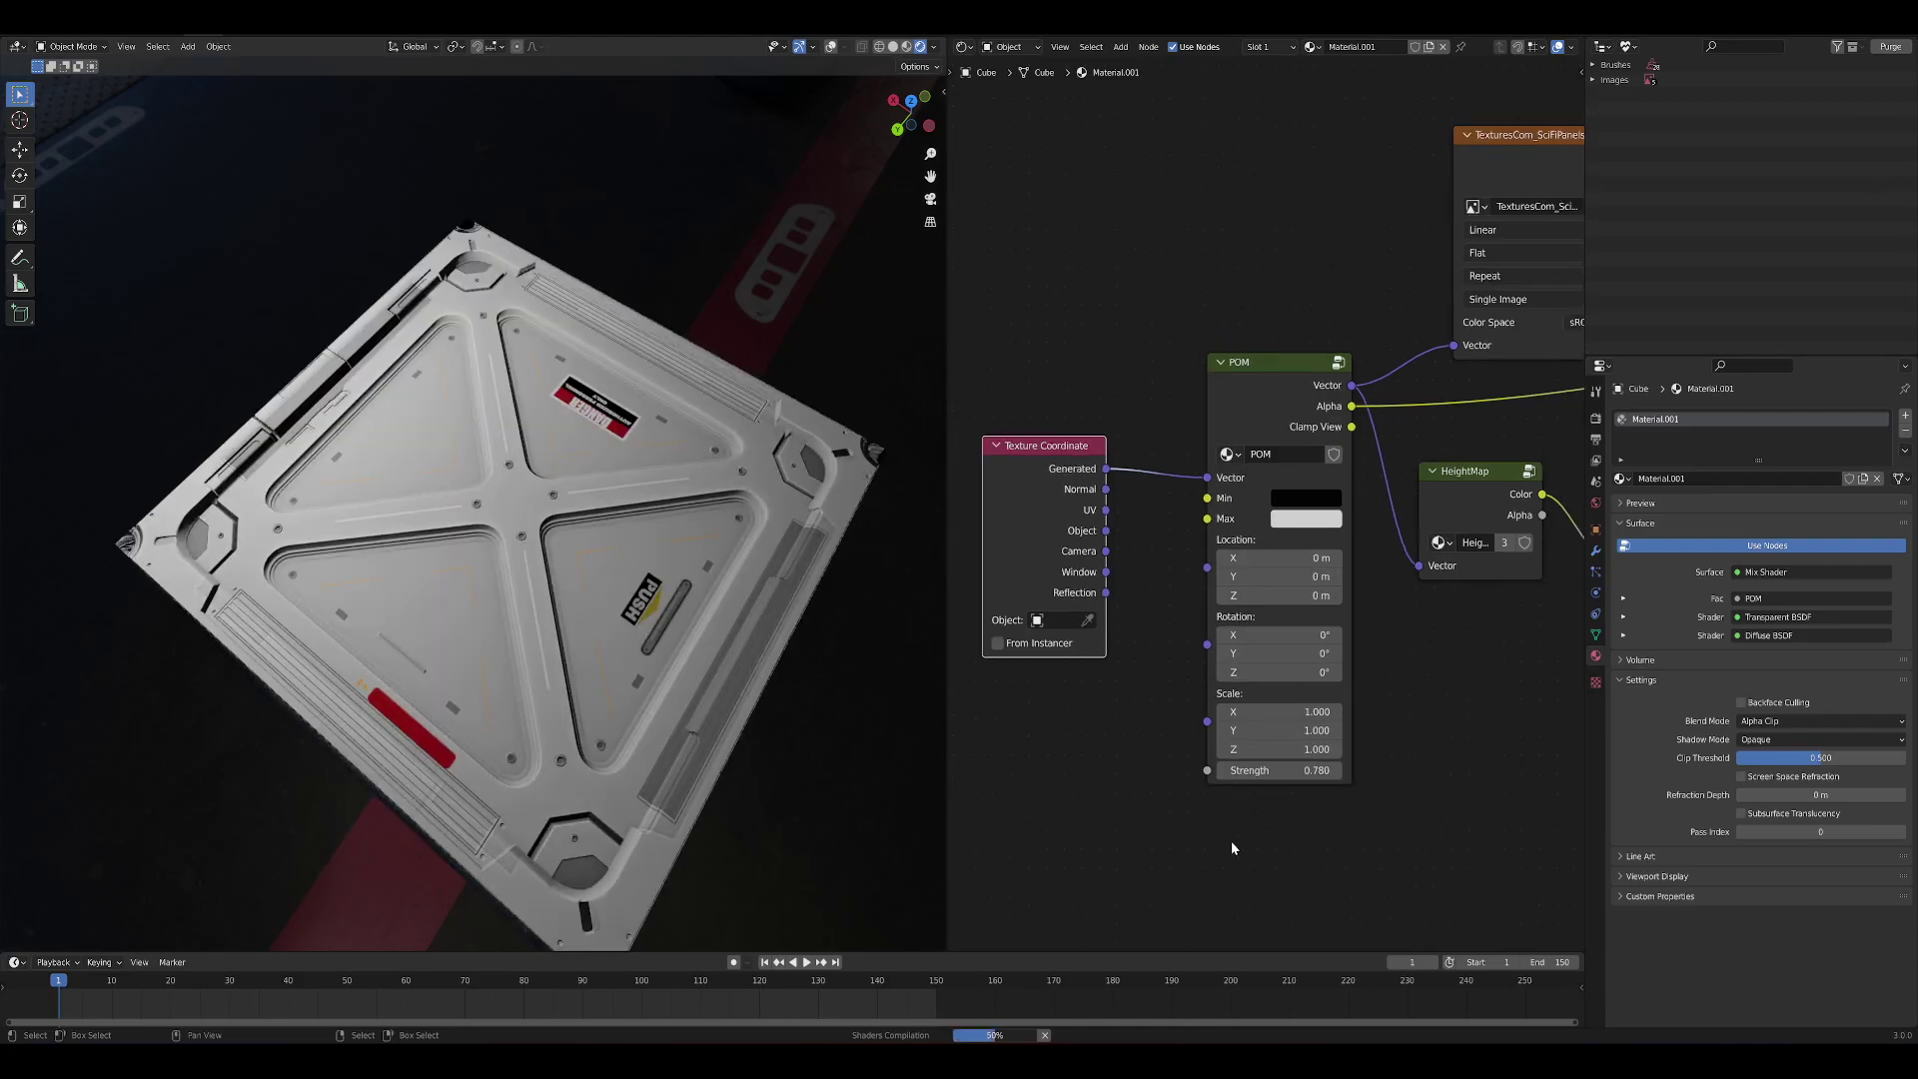
Examine the parallax depth and clipped edges of the finished cube from the sides, above and up close
{"action": "middle_click_drag", "start_coordinate": [420, 392], "coordinate": [549, 327]}
{"action": "scroll", "coordinate": [575, 335], "scroll_direction": "up", "scroll_amount": 5}
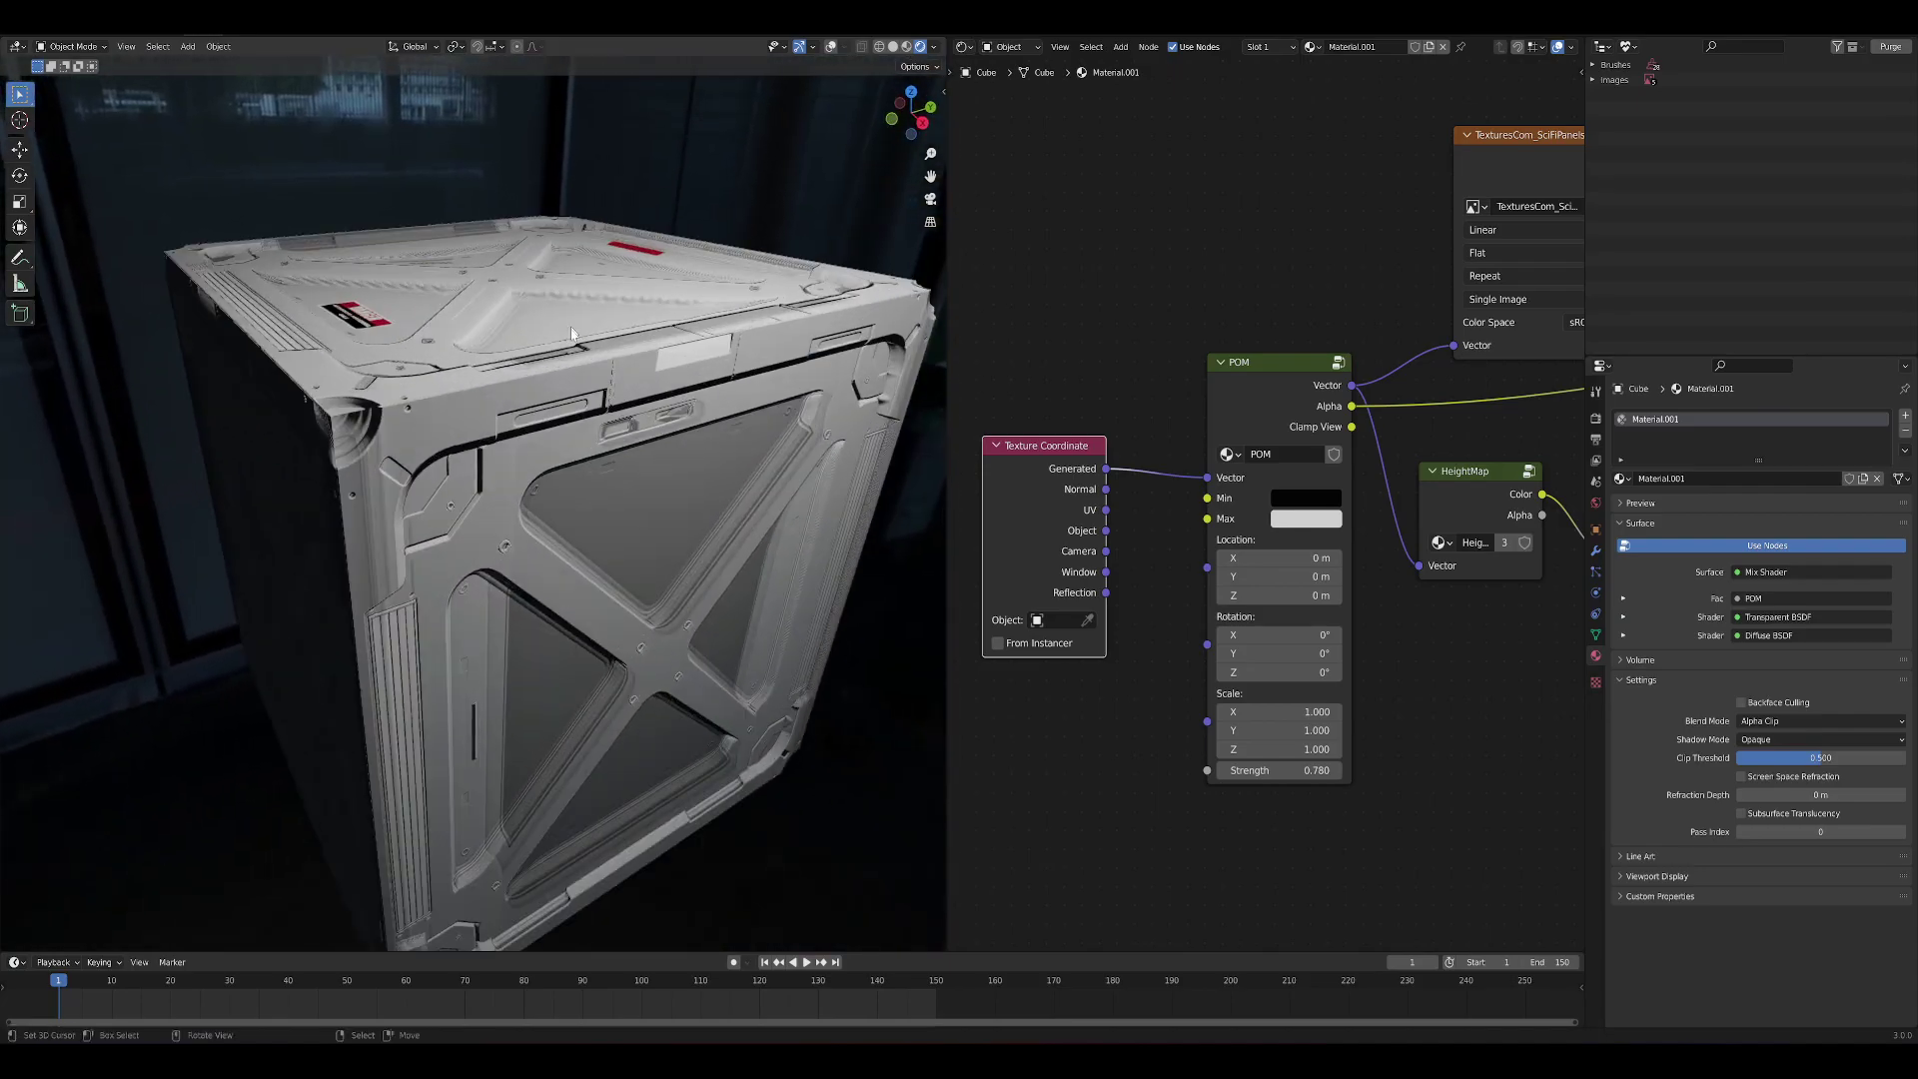
{"action": "scroll", "coordinate": [675, 323], "scroll_direction": "down", "scroll_amount": 3}
{"action": "middle_click_drag", "start_coordinate": [675, 323], "coordinate": [482, 417]}
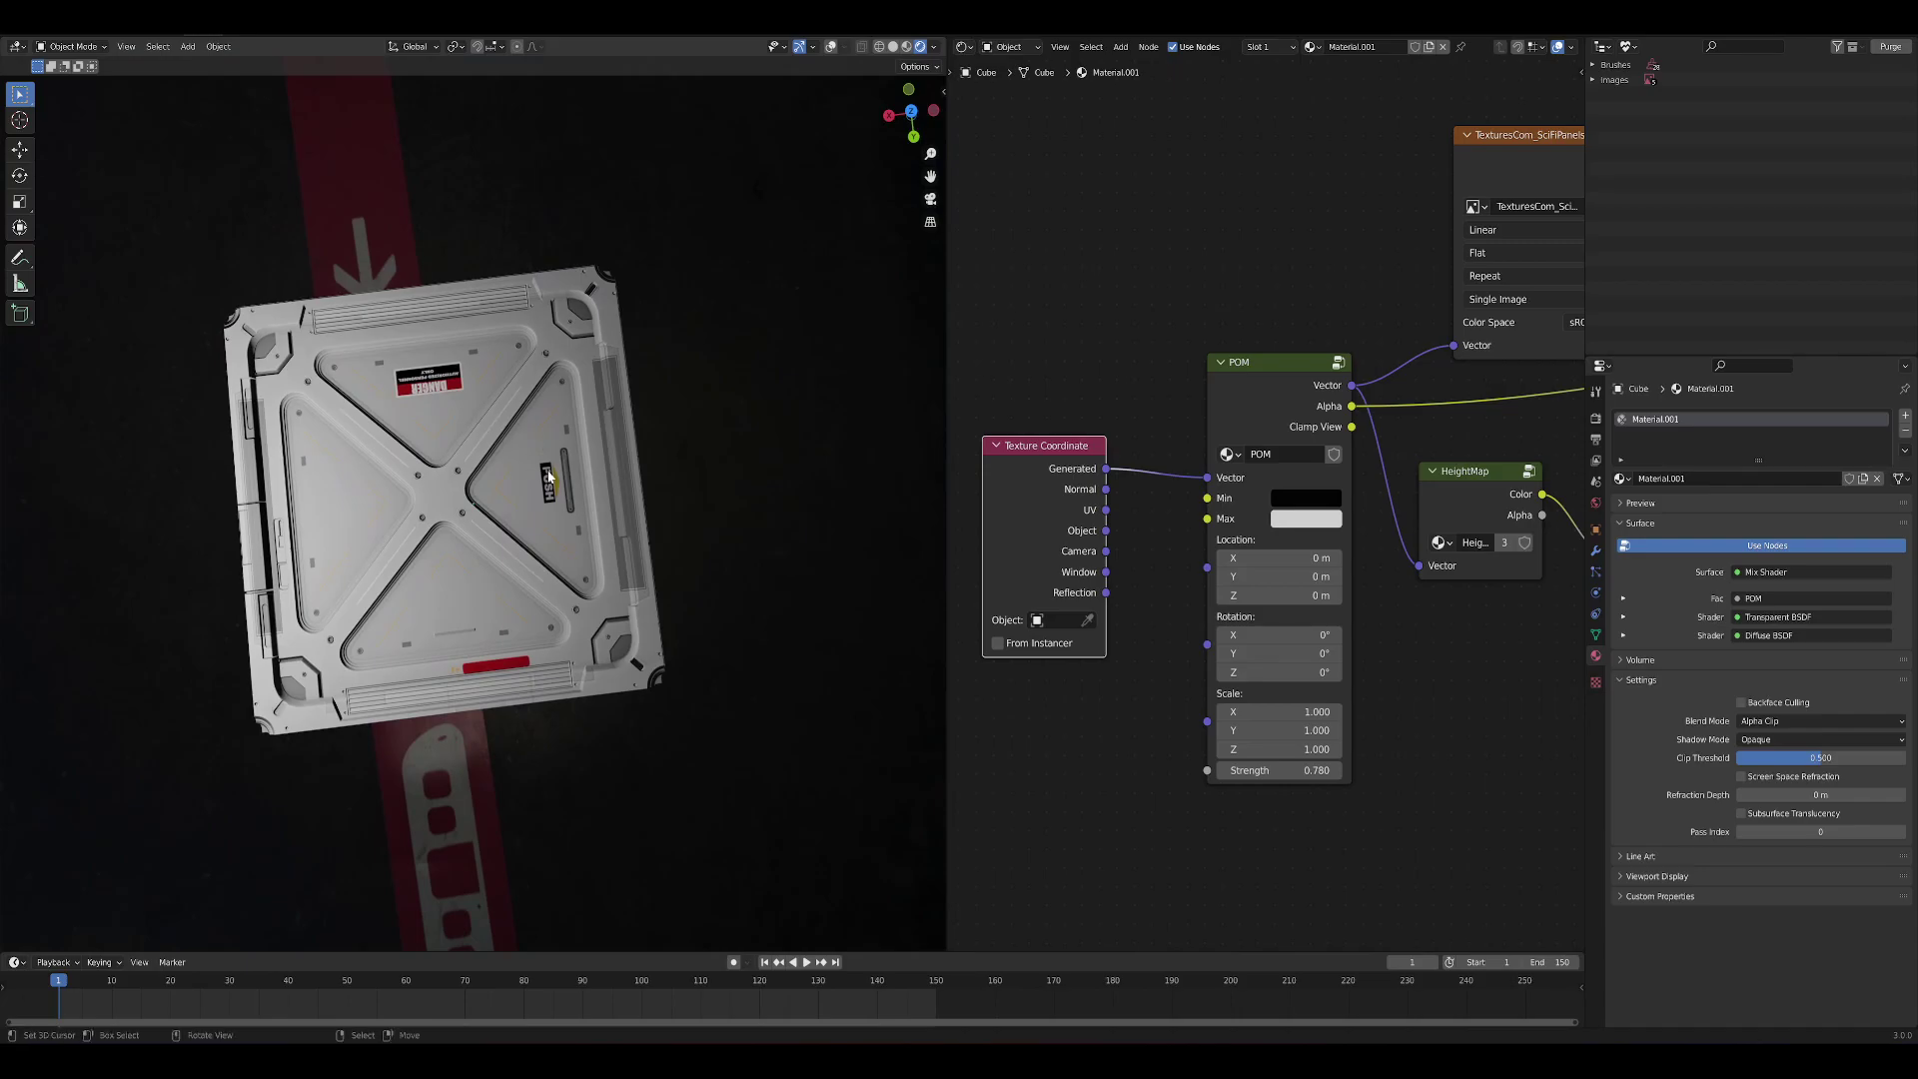
{"action": "middle_click_drag", "start_coordinate": [697, 533], "coordinate": [727, 411]}
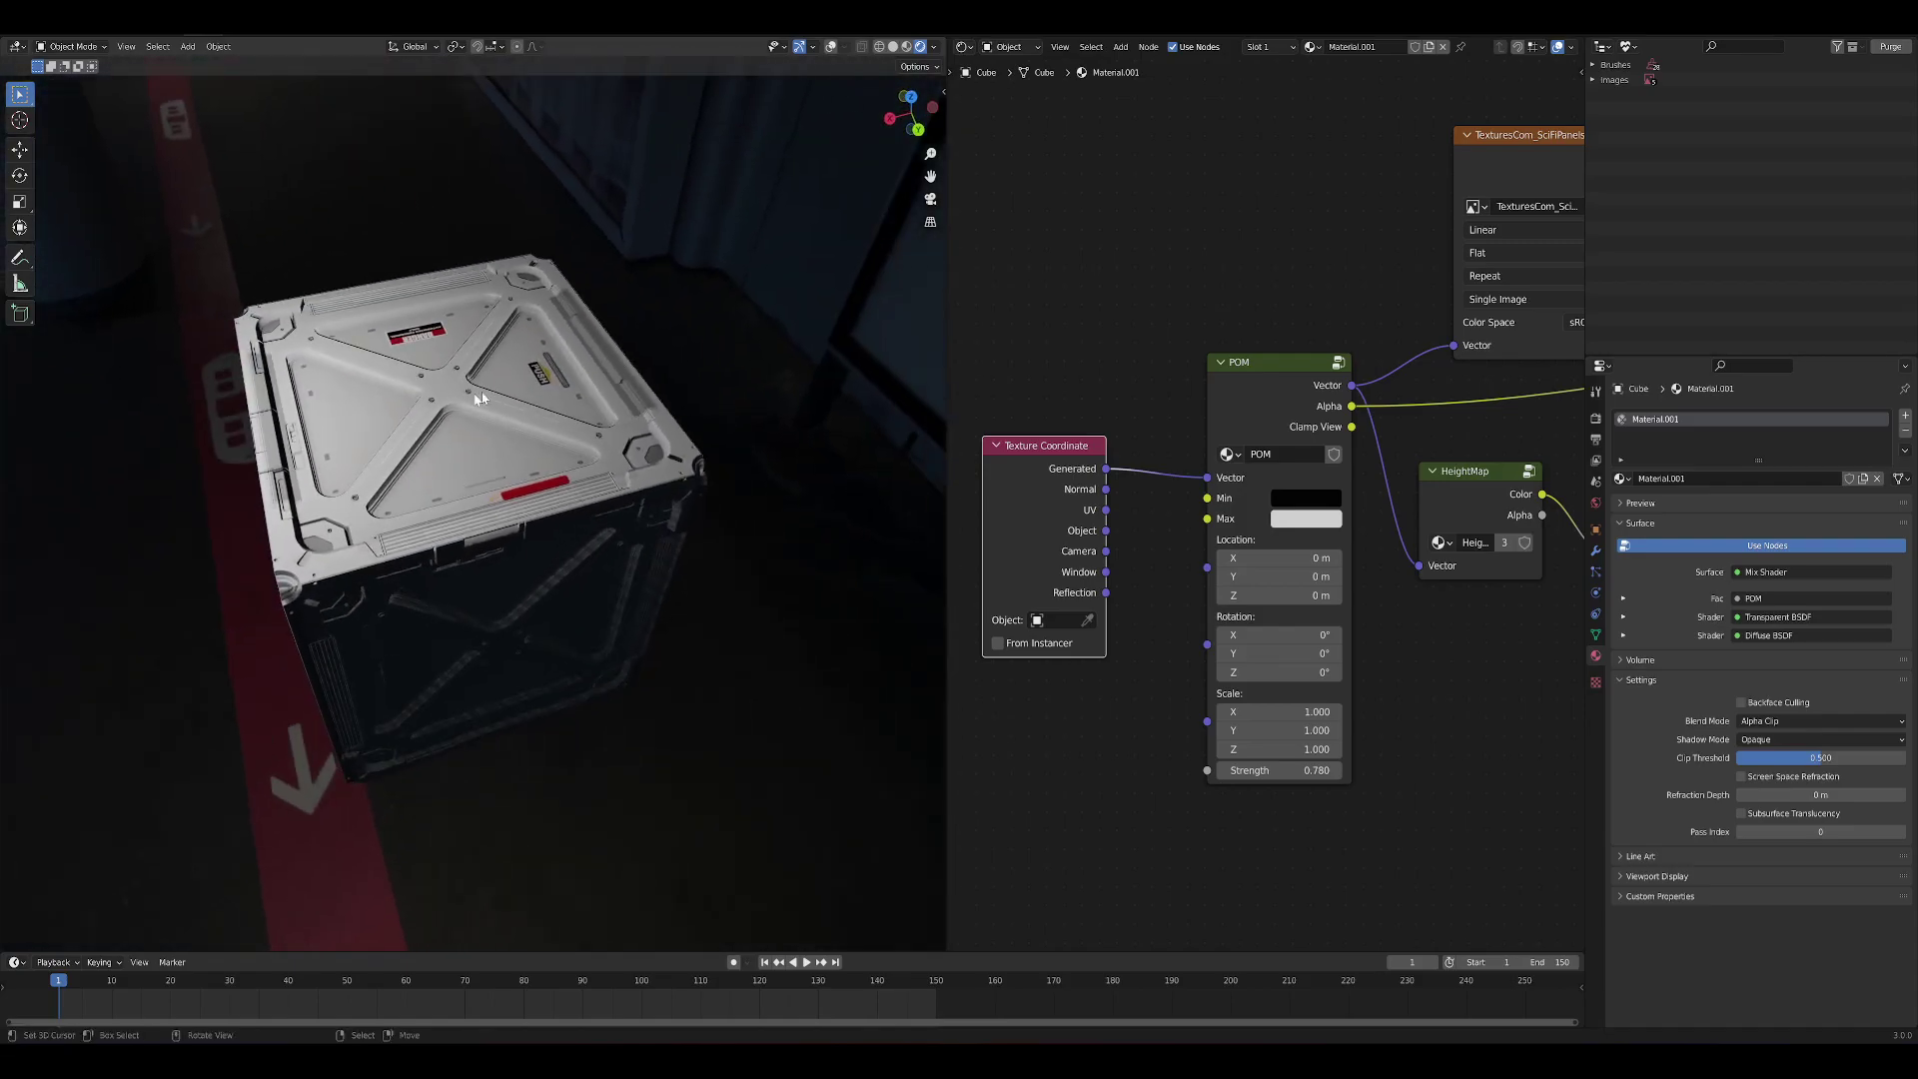
{"action": "middle_click_drag", "start_coordinate": [534, 447], "coordinate": [616, 605], "text": "shift"}
{"action": "scroll", "coordinate": [616, 605], "scroll_direction": "up", "scroll_amount": 5}
{"action": "scroll", "coordinate": [604, 539], "scroll_direction": "down", "scroll_amount": 7}
{"action": "middle_click_drag", "start_coordinate": [620, 530], "coordinate": [615, 420]}
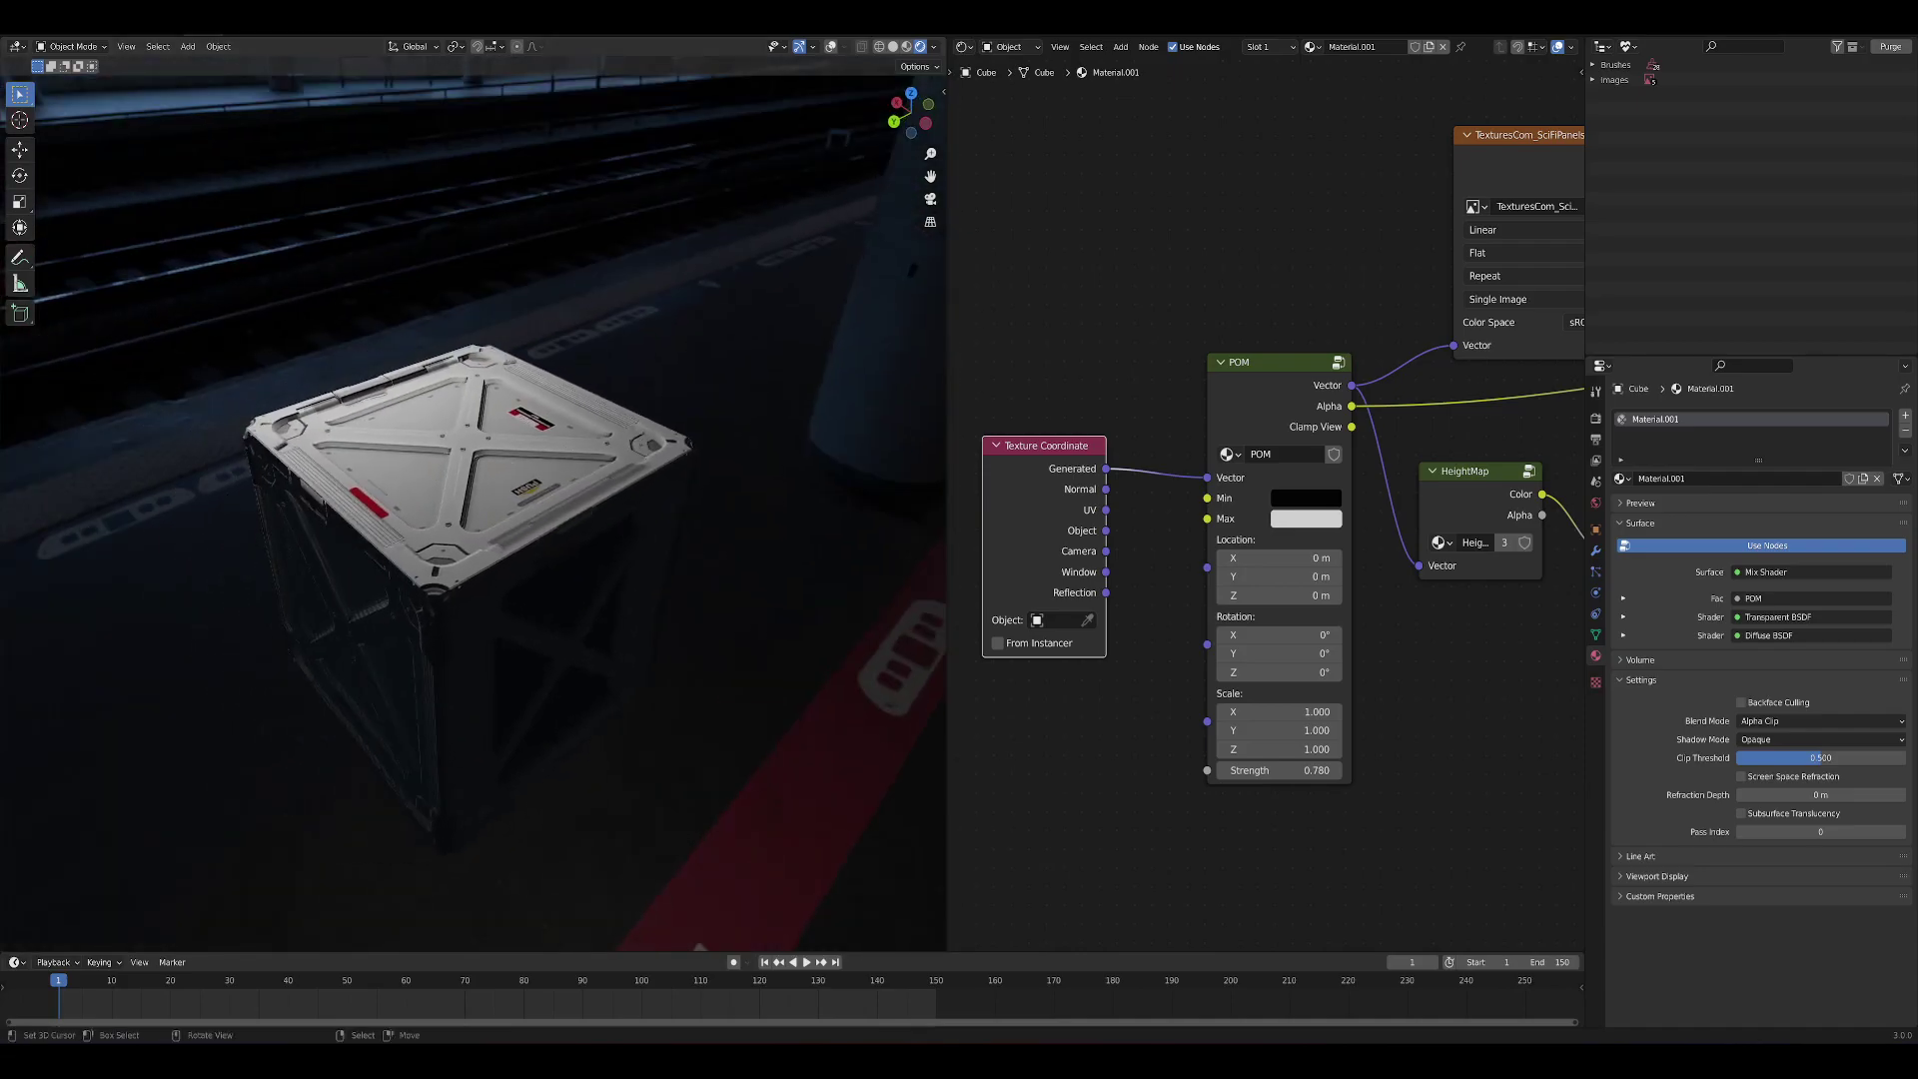